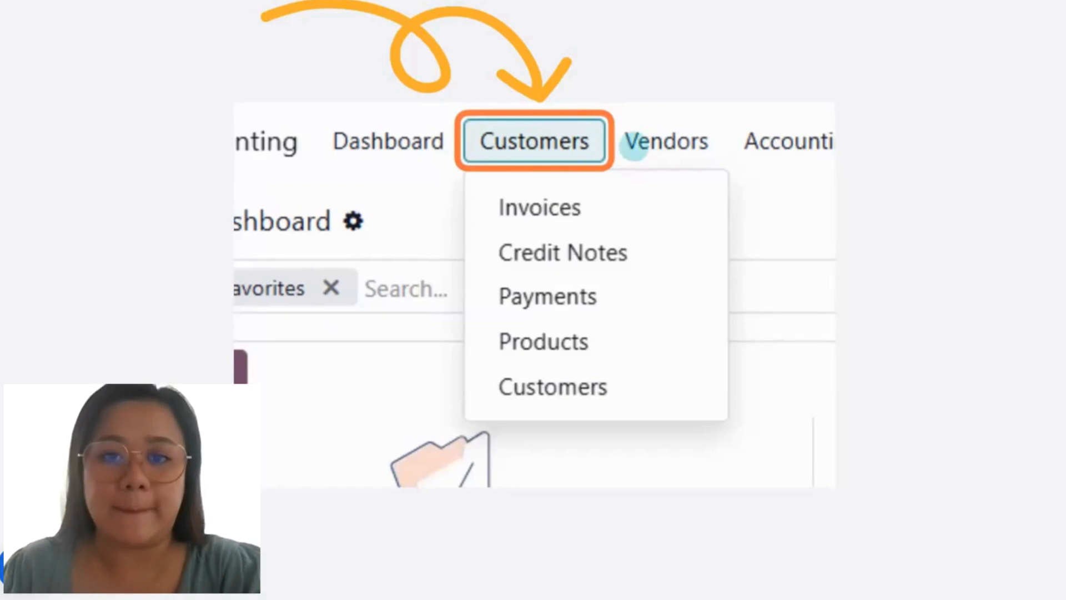
click(634, 145)
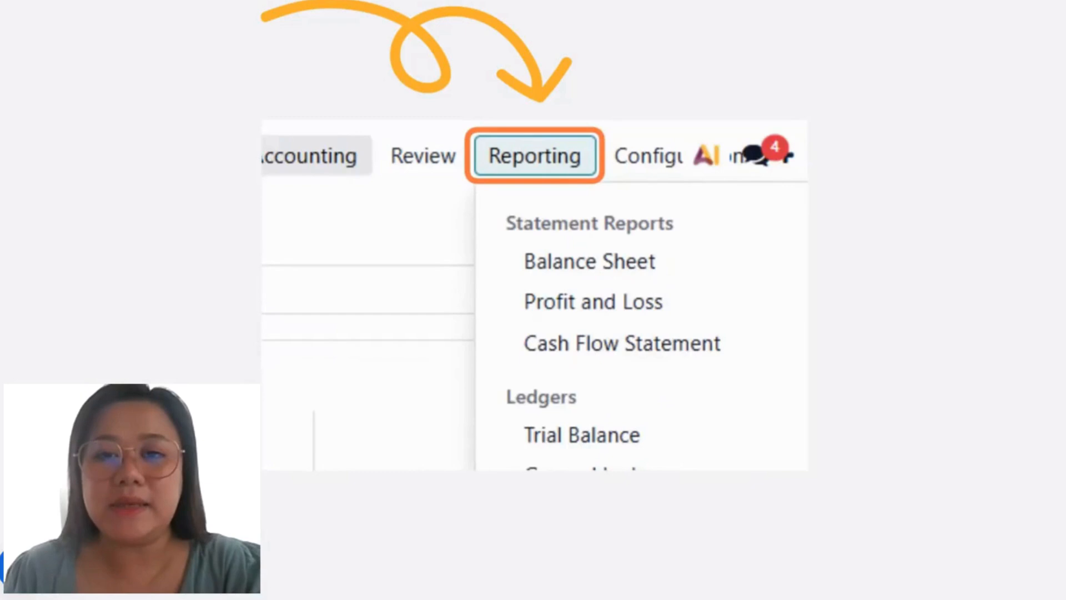
click(639, 153)
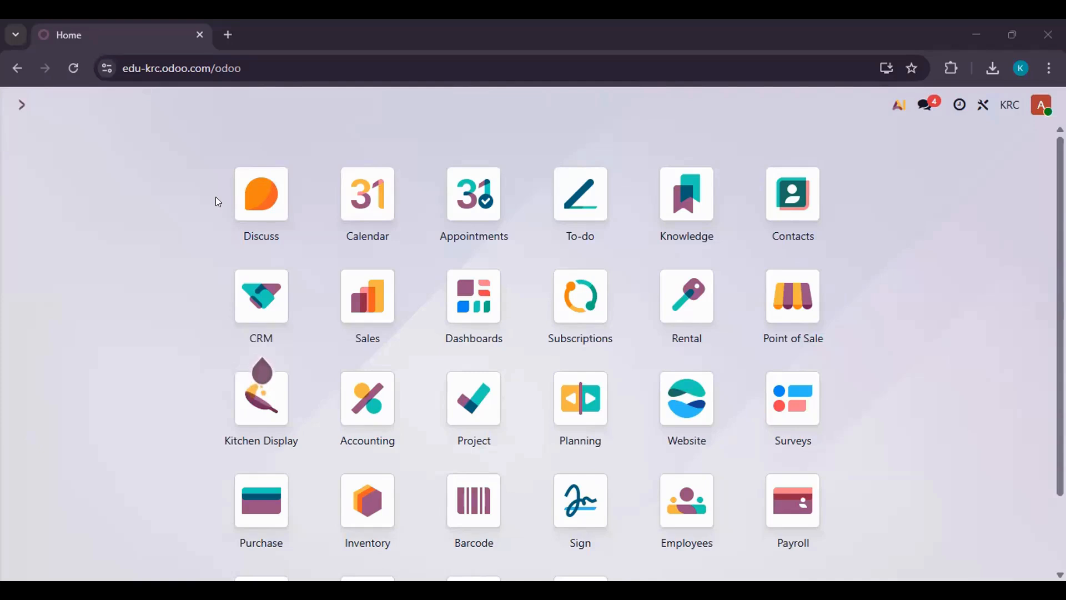
- Open the Accounting app's settings and review them down to the Inventory Valuation section
click(360, 418)
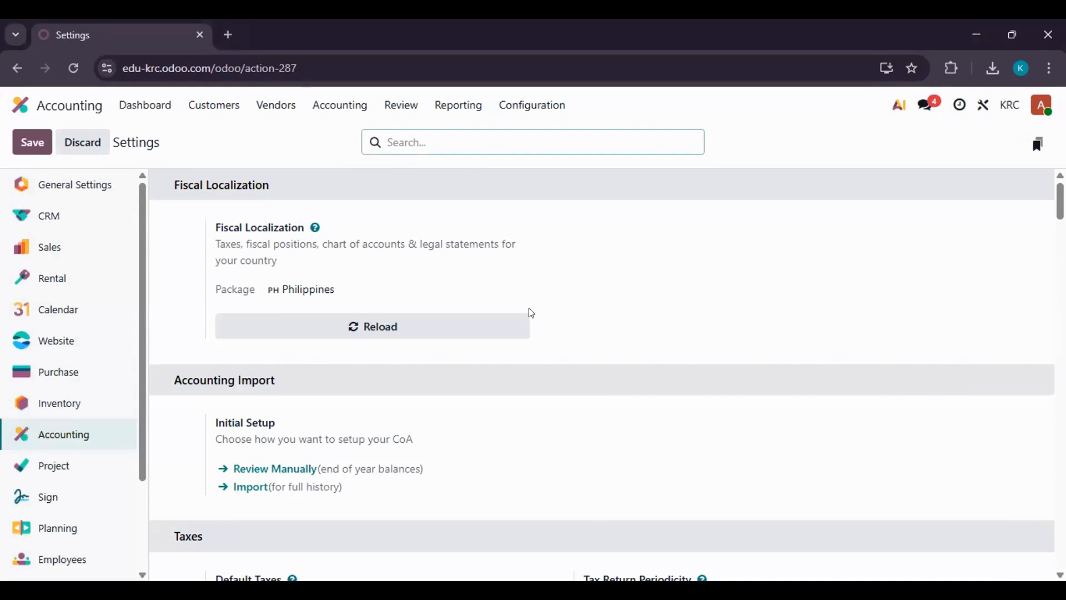
scroll(531, 314, down, 3)
scroll(531, 313, down, 7)
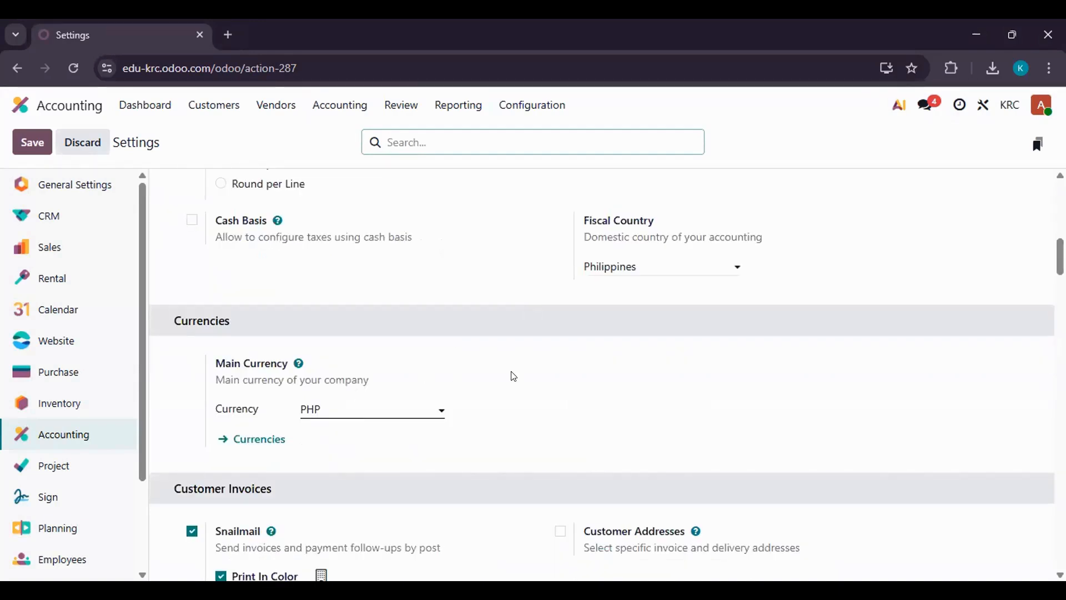
scroll(514, 376, down, 3)
scroll(514, 377, down, 6)
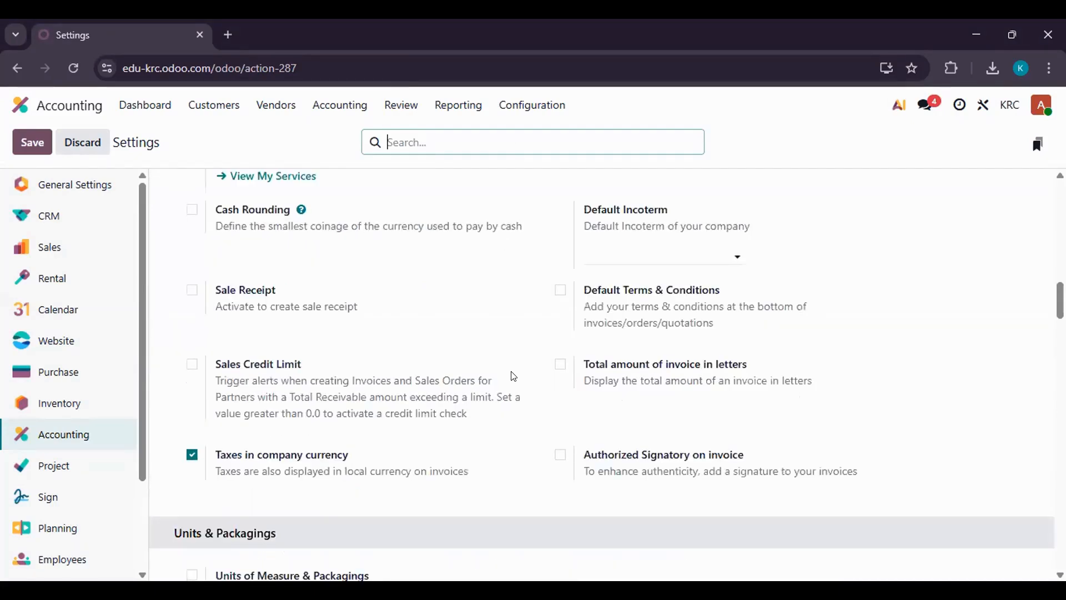
scroll(514, 377, down, 6)
scroll(513, 377, down, 6)
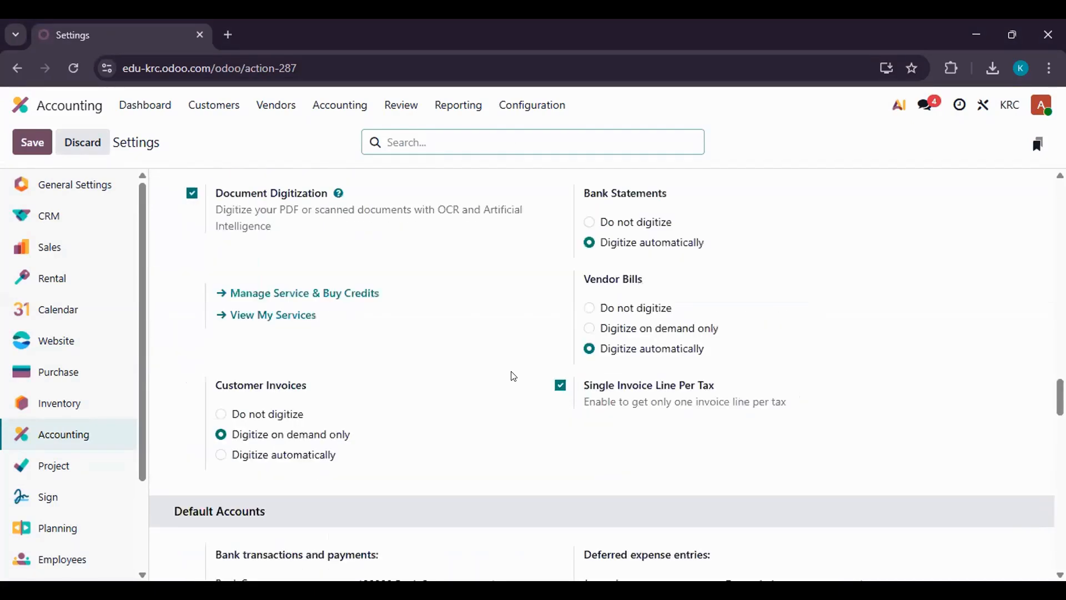
scroll(514, 377, down, 6)
scroll(513, 377, down, 6)
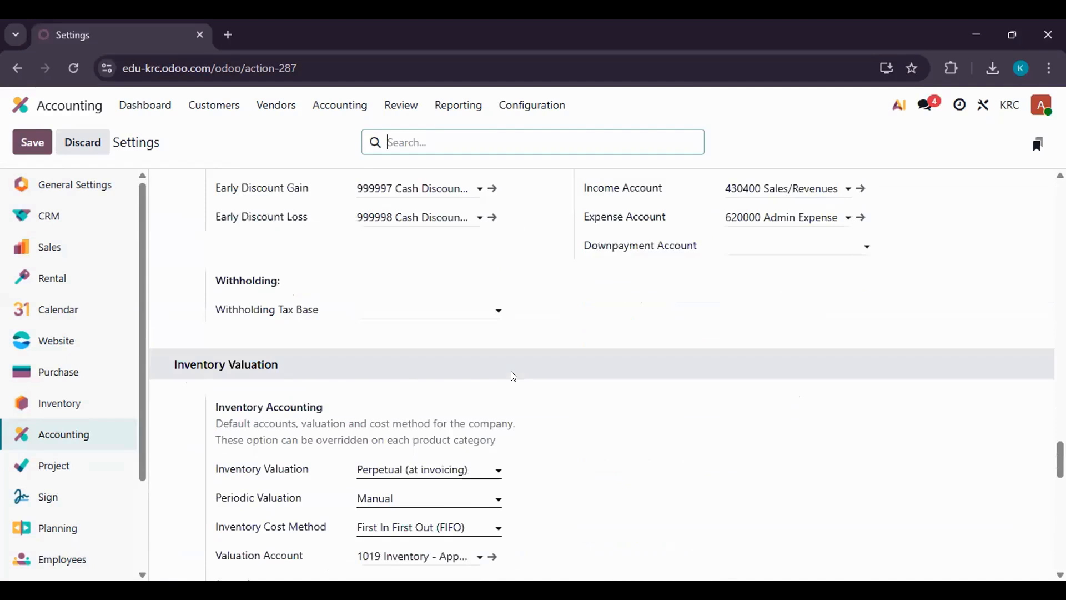
scroll(514, 377, down, 1)
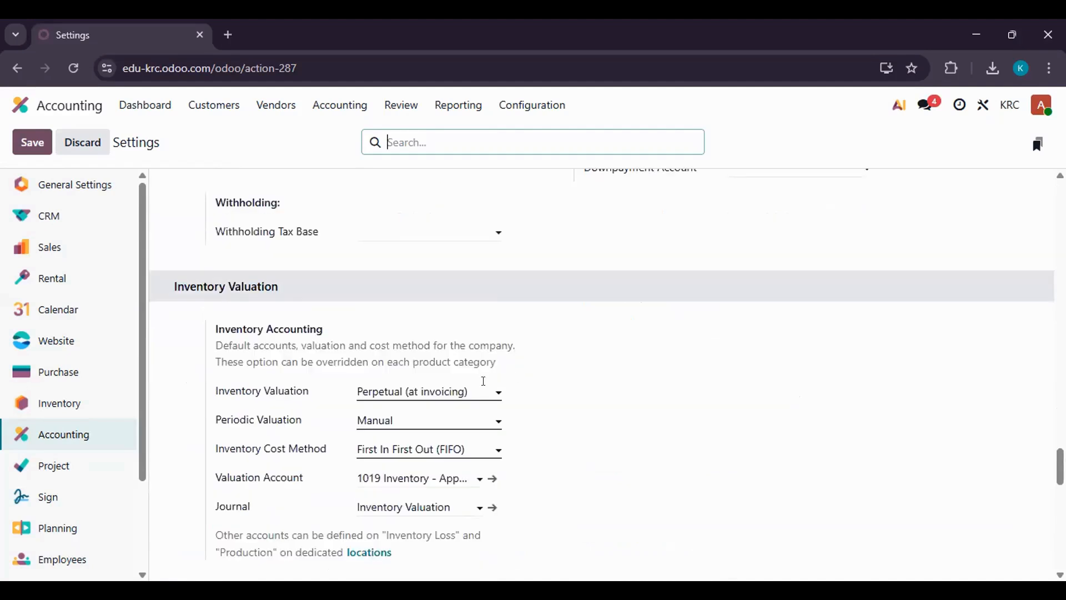
- Check the available options for Inventory Valuation, Periodic Valuation and Inventory Cost Method, and save the settings
click(484, 381)
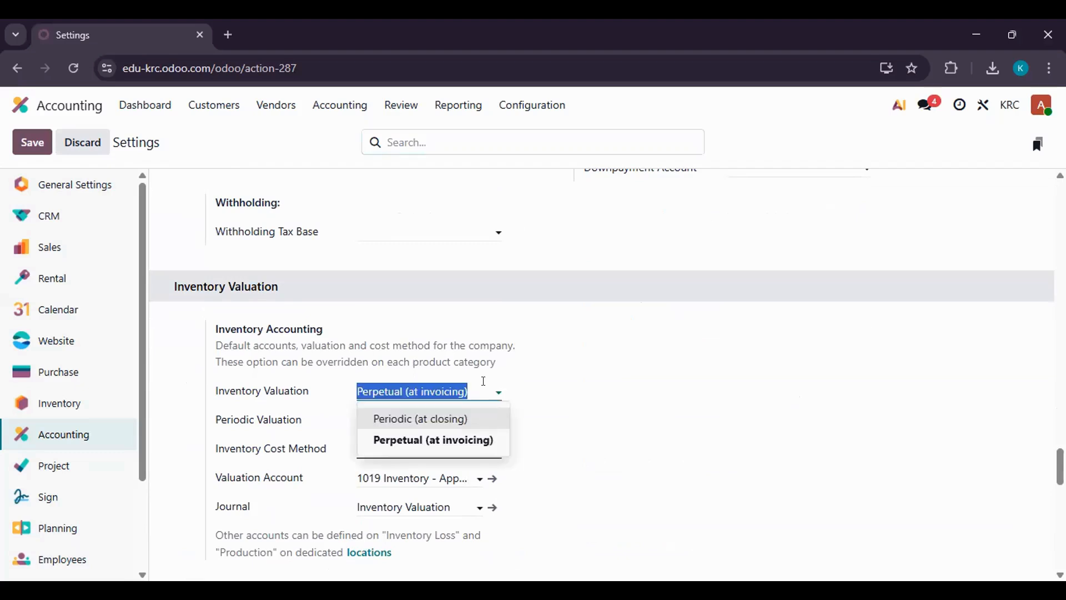
click(554, 386)
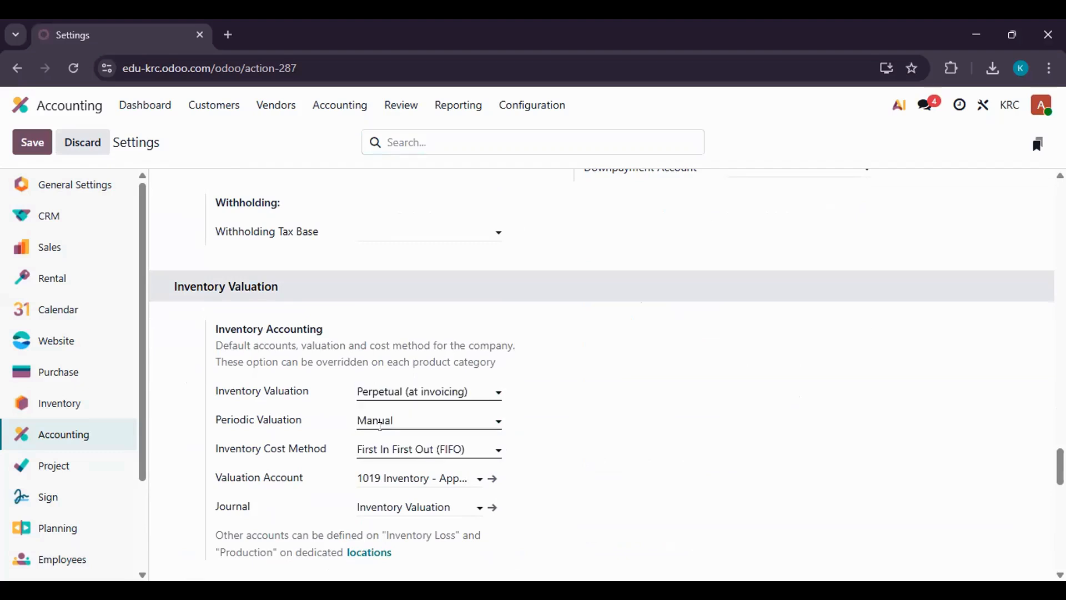
click(382, 415)
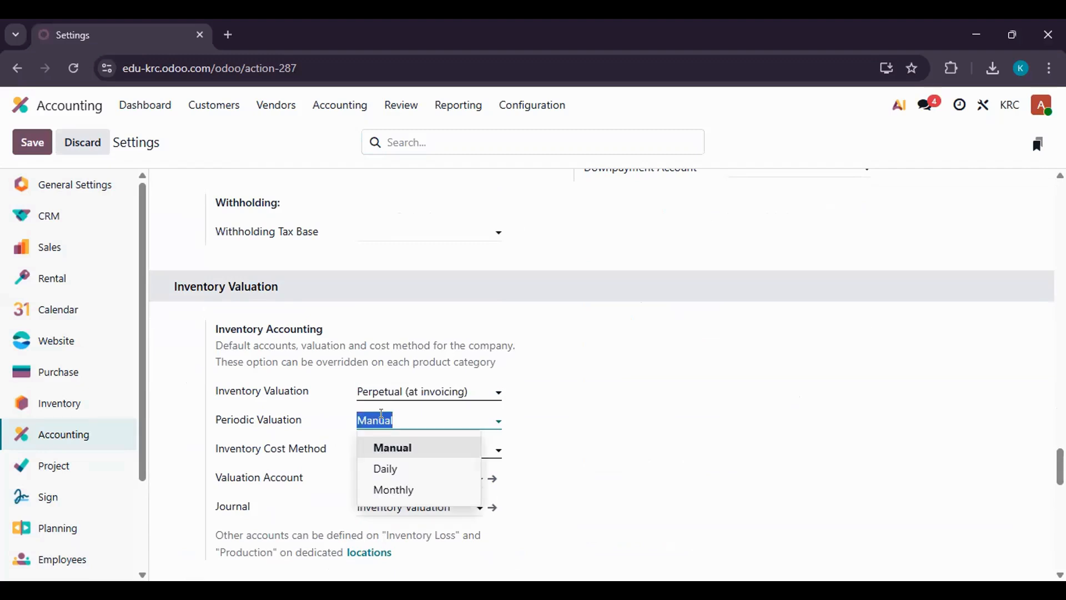
click(556, 420)
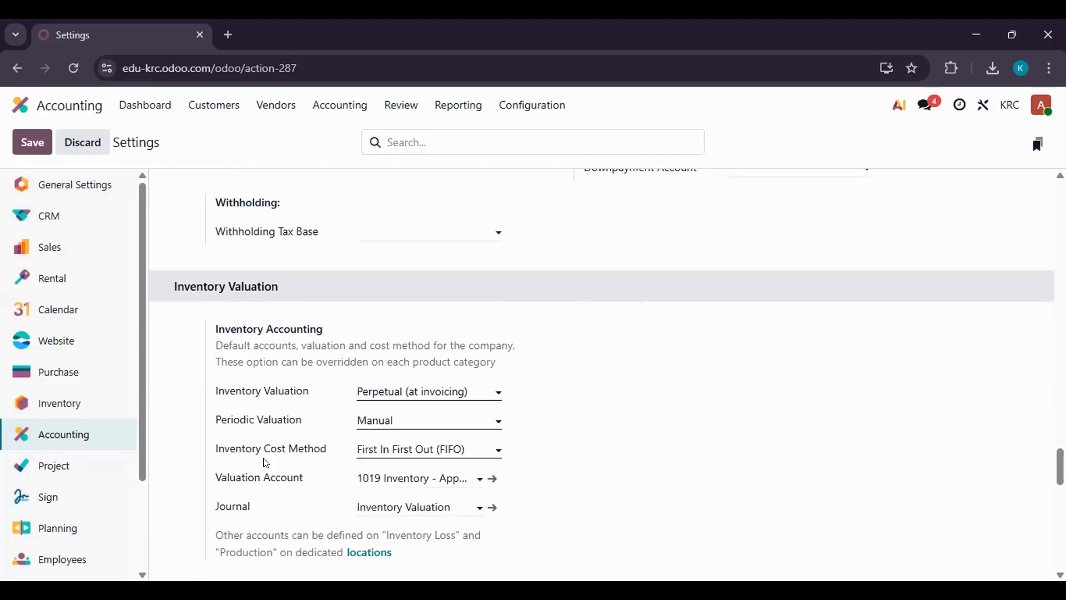
click(422, 439)
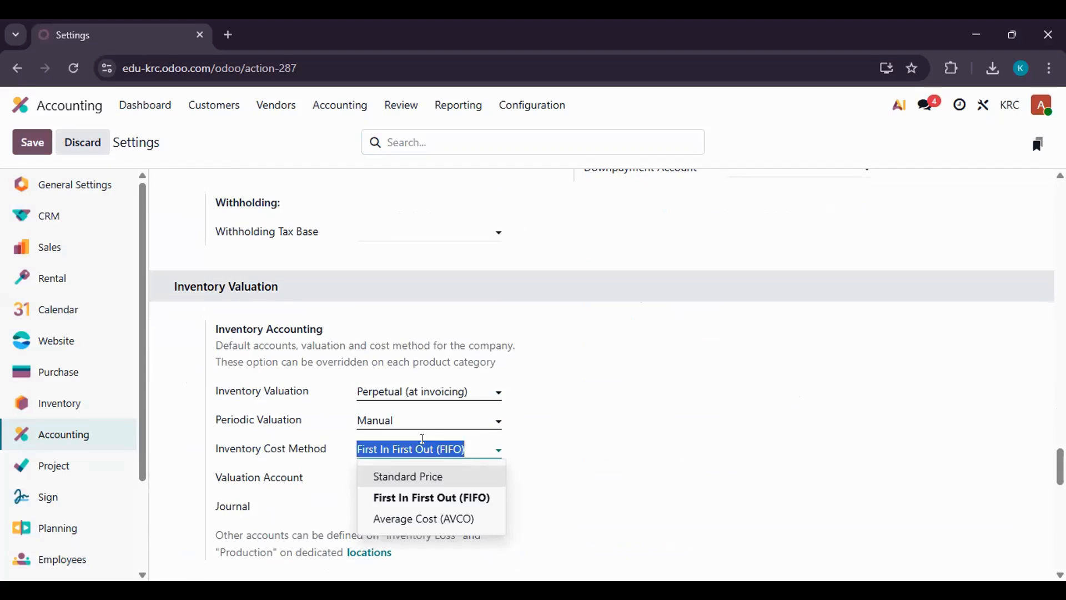
click(581, 403)
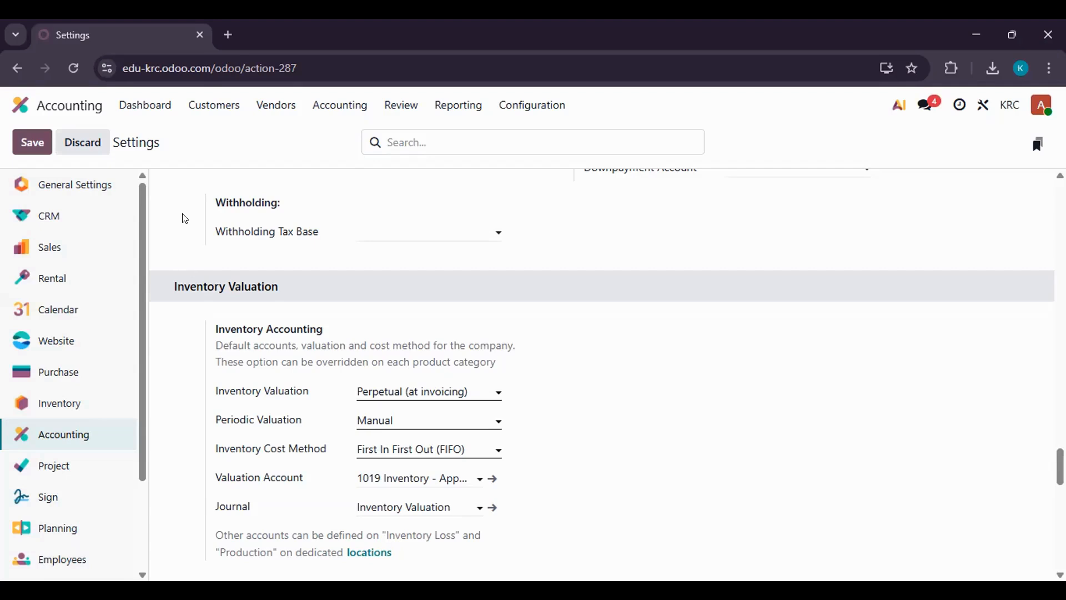
click(31, 139)
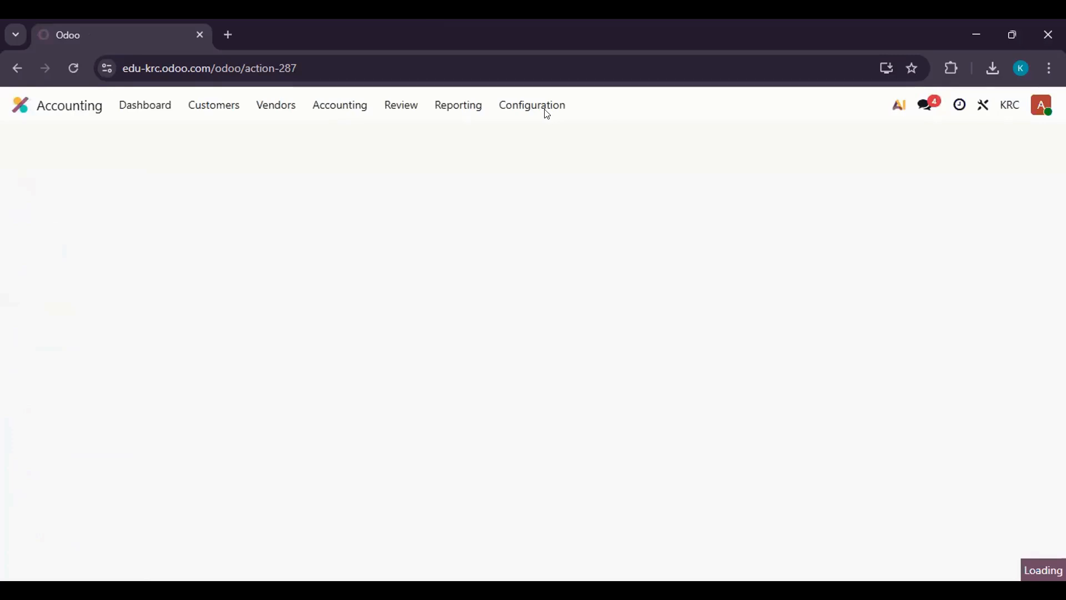
- Open the Chart of Accounts and view the description of the 1001 Cash in Bank account
click(547, 114)
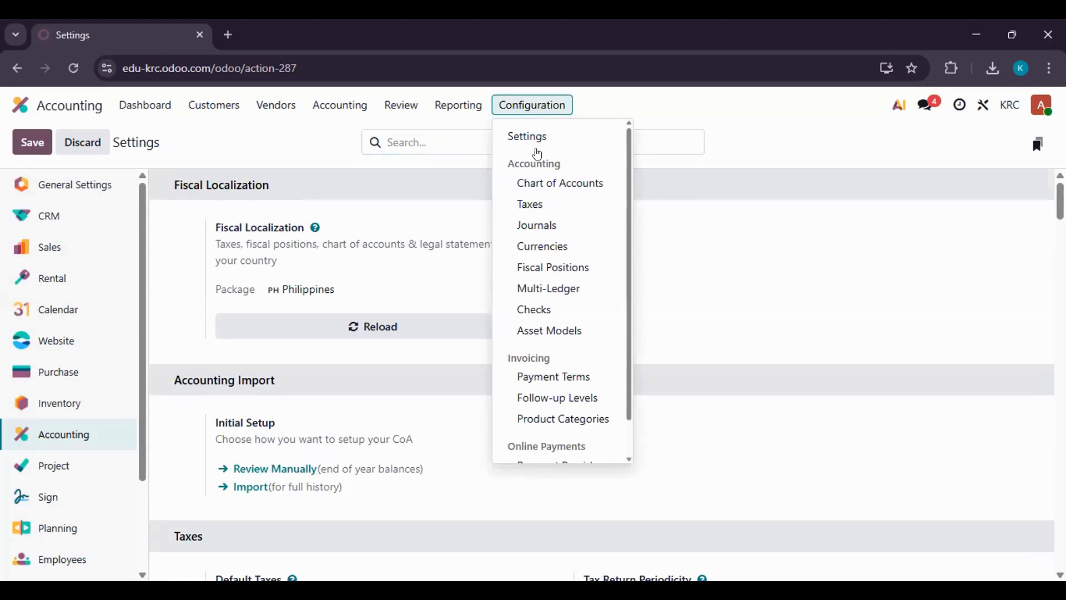
click(544, 178)
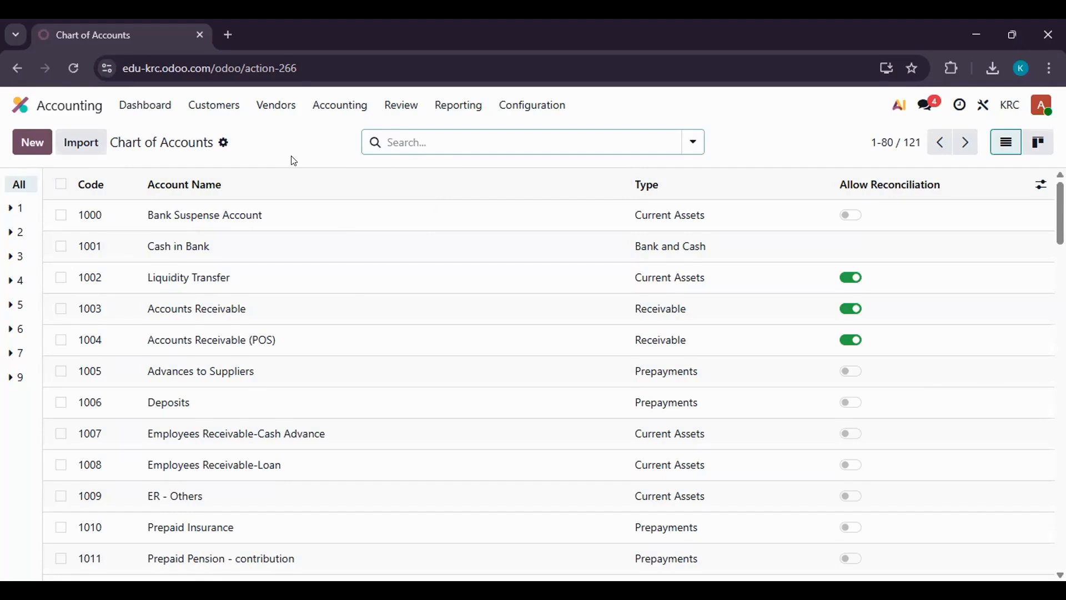
click(192, 261)
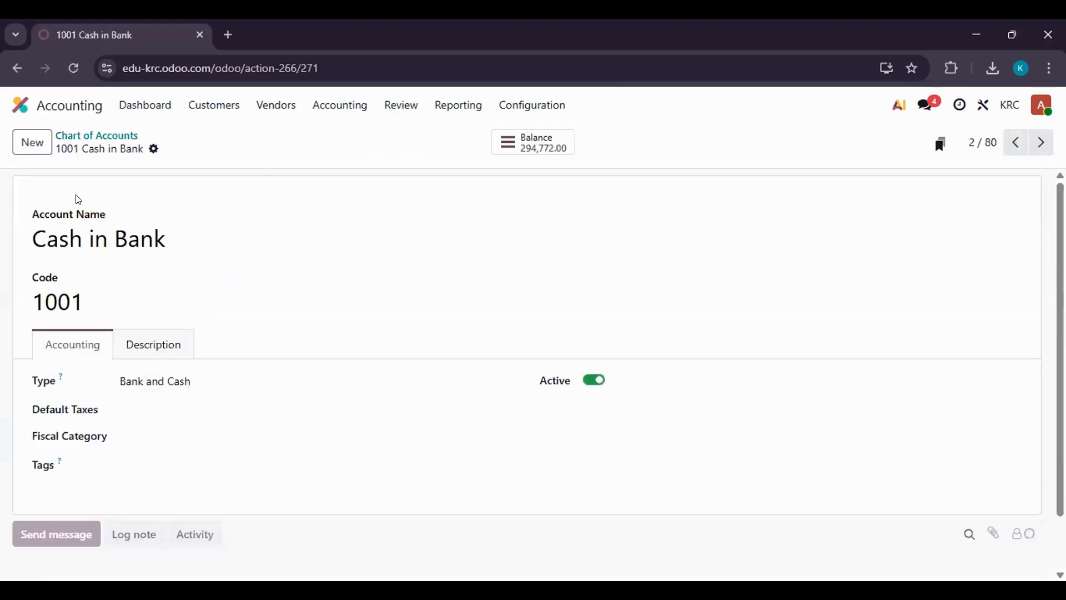
click(139, 351)
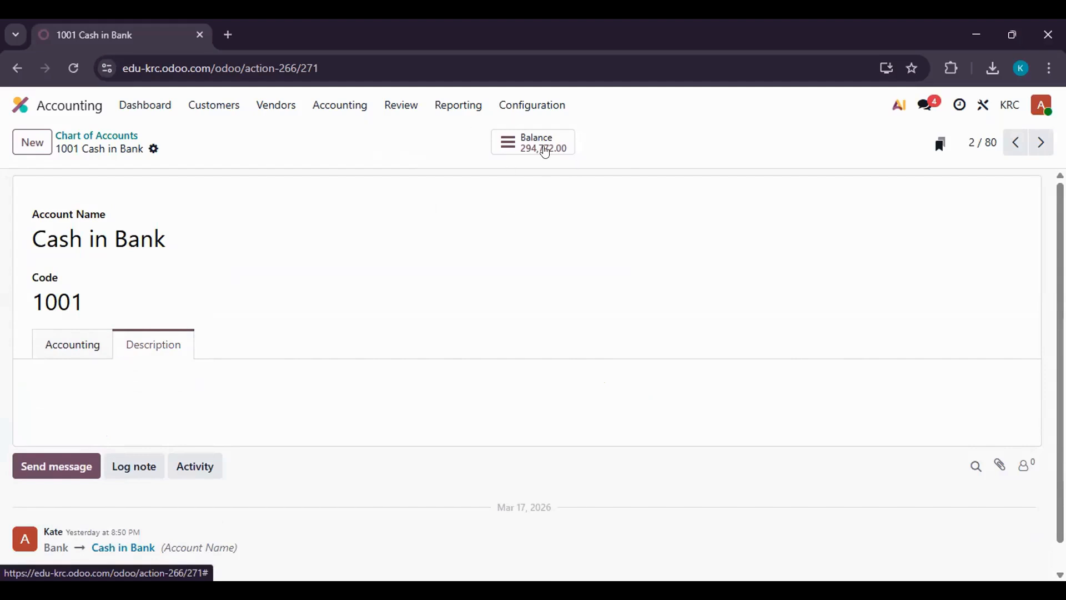
- View the journal items behind the Cash in Bank account's balance and return to the Chart of Accounts
click(545, 151)
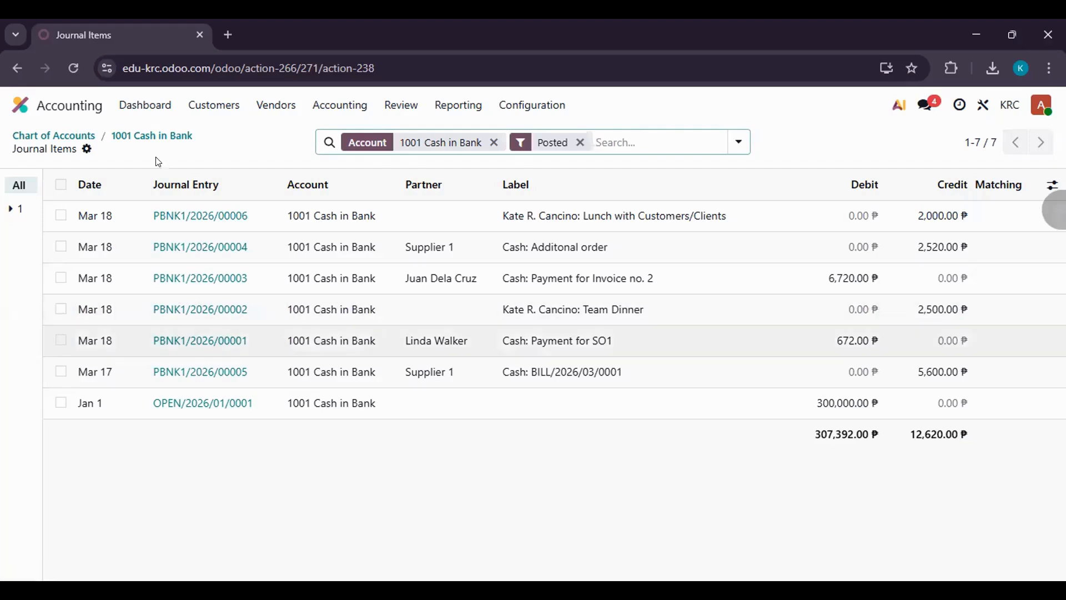
click(169, 128)
click(125, 136)
- Open the list of taxes and the record of the 12% VAT sales tax
click(527, 105)
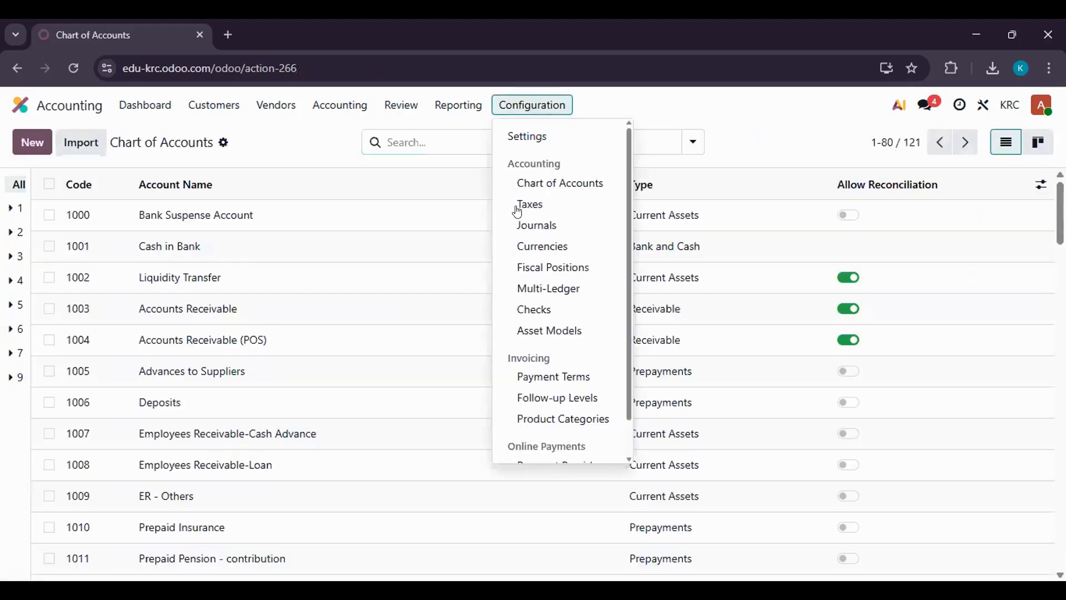
click(519, 209)
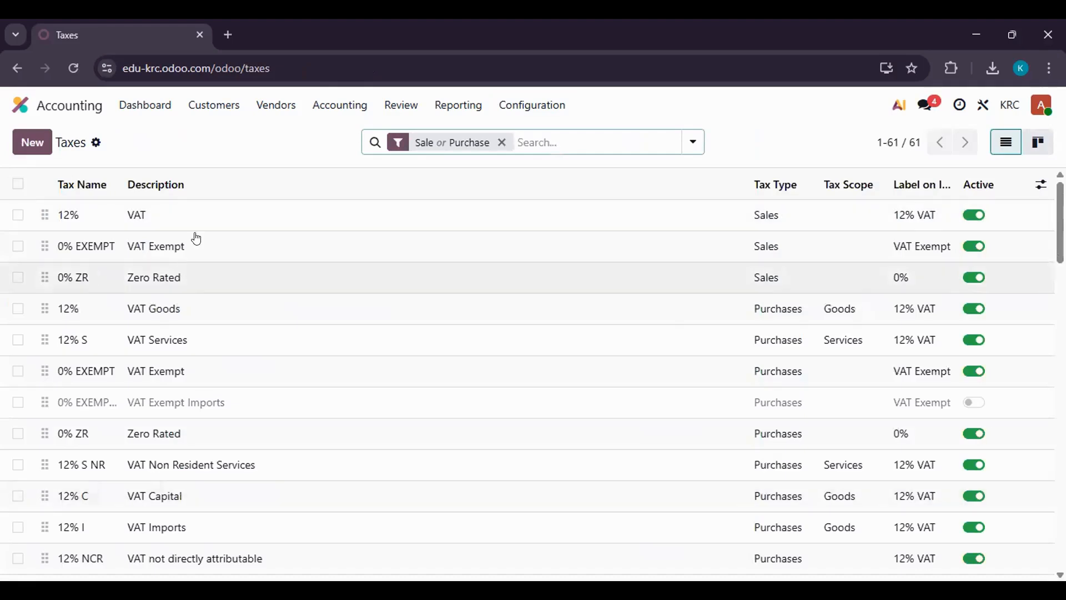
click(104, 206)
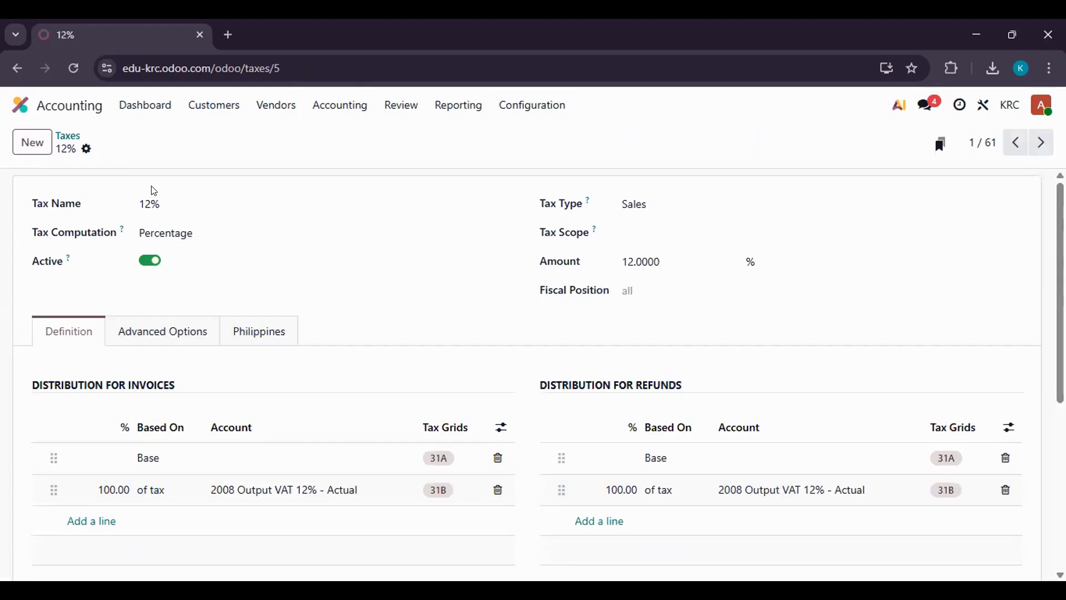
- Check the Tax Computation, Tax Type and Tax Scope choices of the 12% sales tax without changing them
click(175, 230)
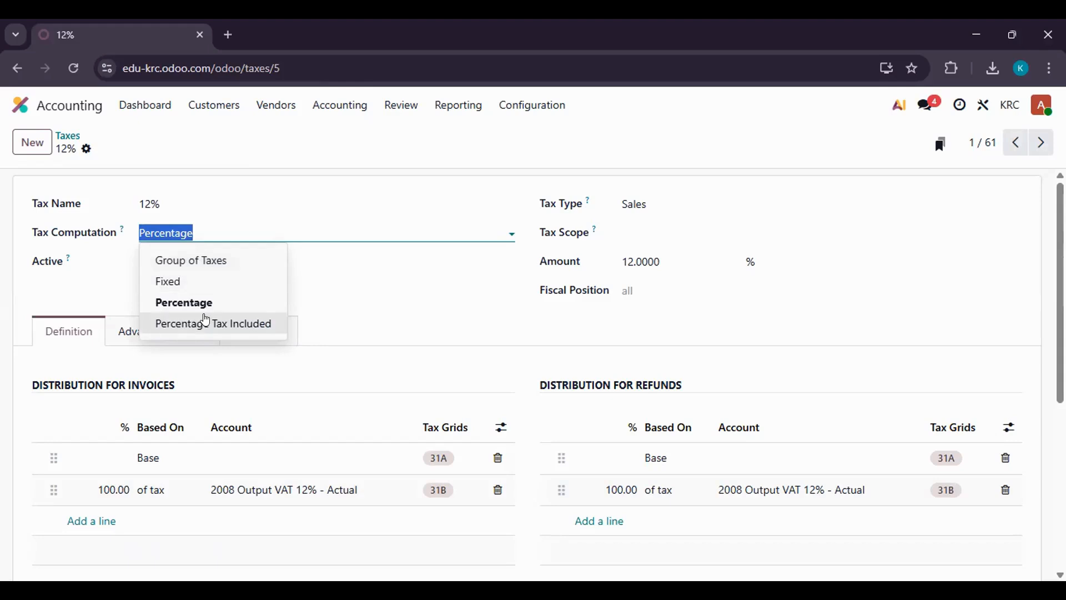
click(89, 302)
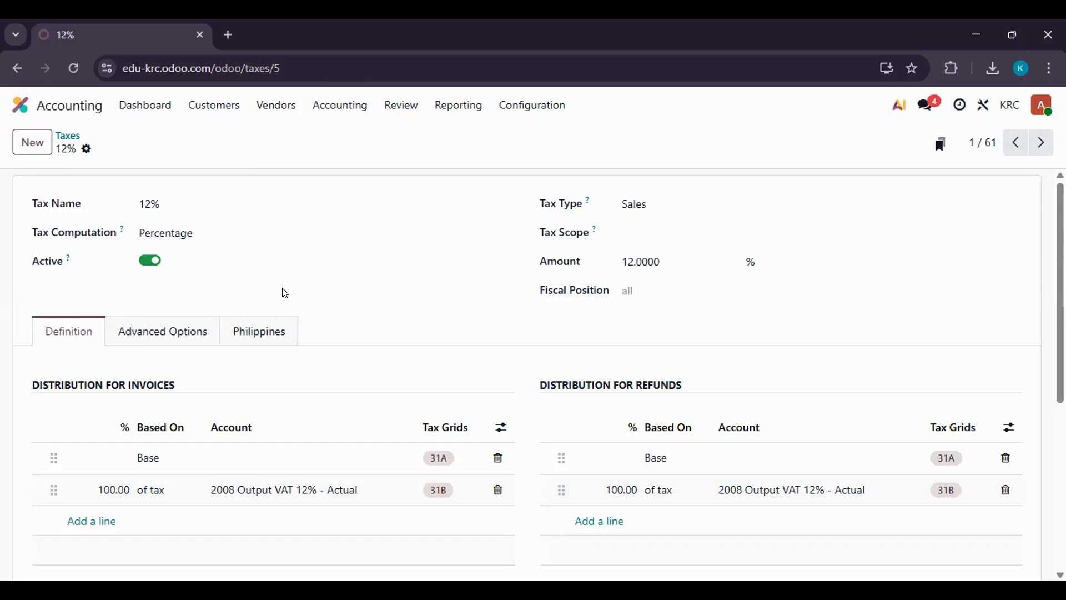
click(649, 197)
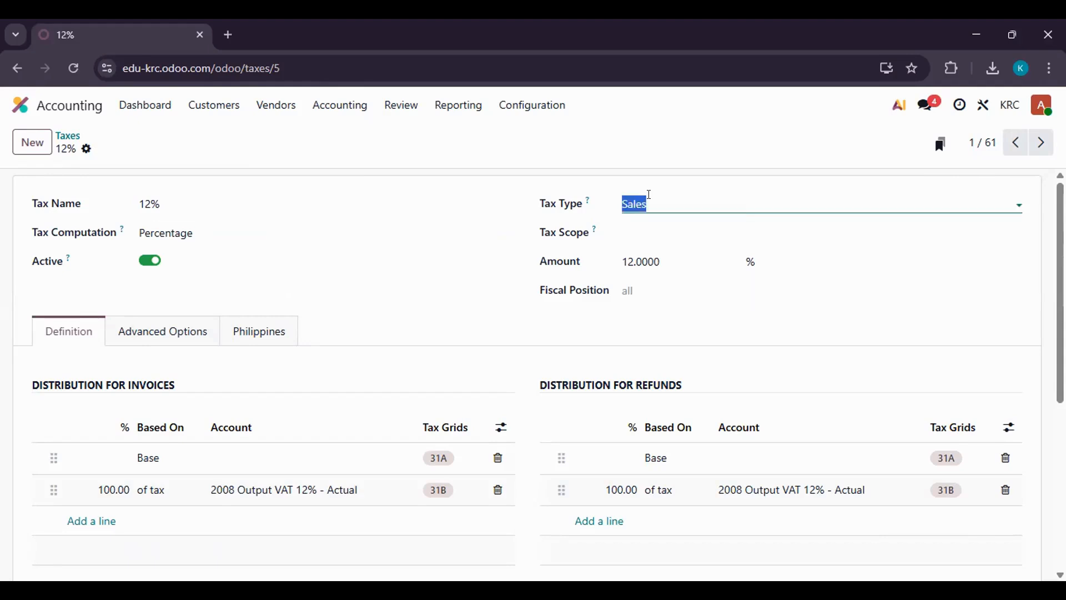
click(504, 288)
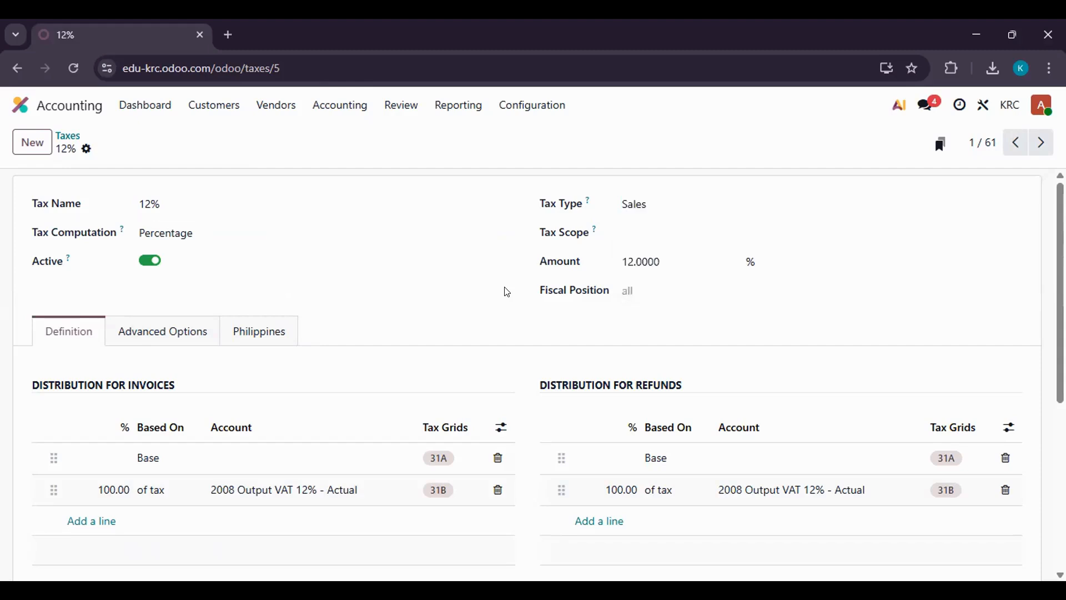
click(631, 228)
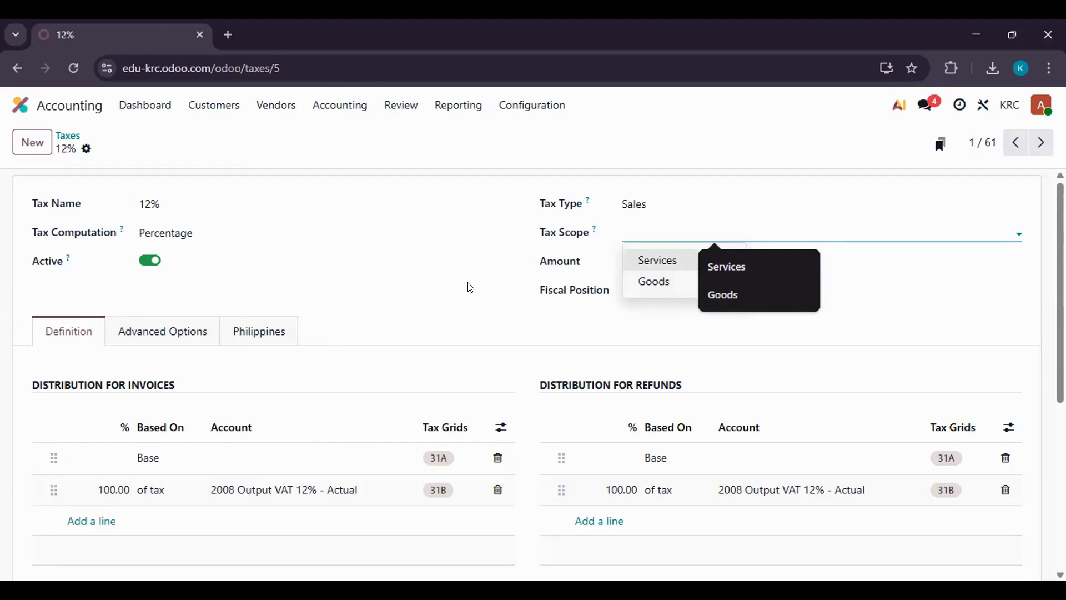
click(491, 291)
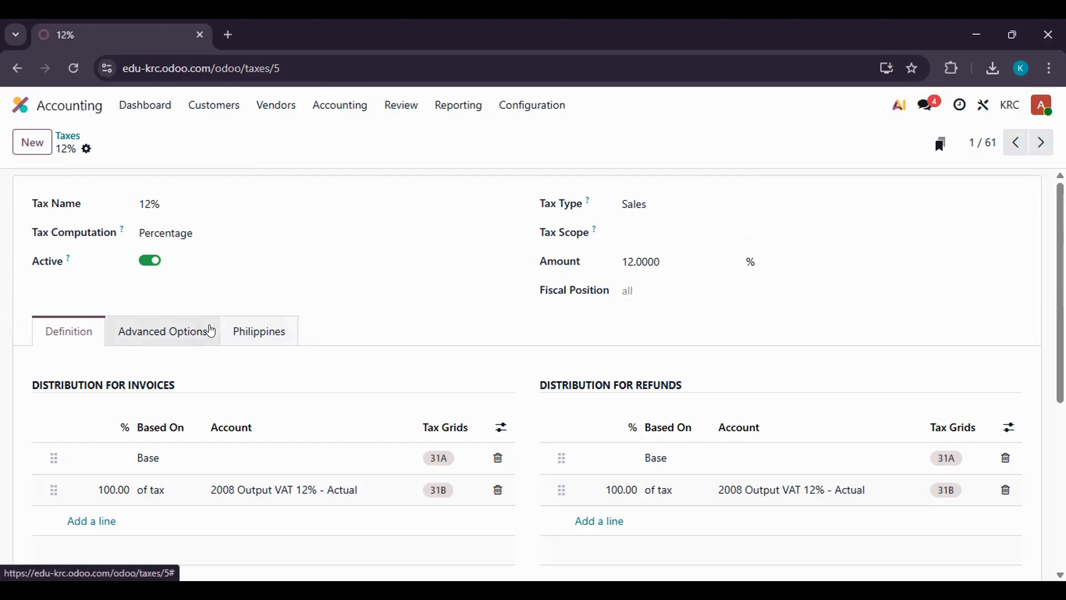
- Review the invoice and refund distribution lines and the advanced options of the 12% sales tax
scroll(233, 362, down, 2)
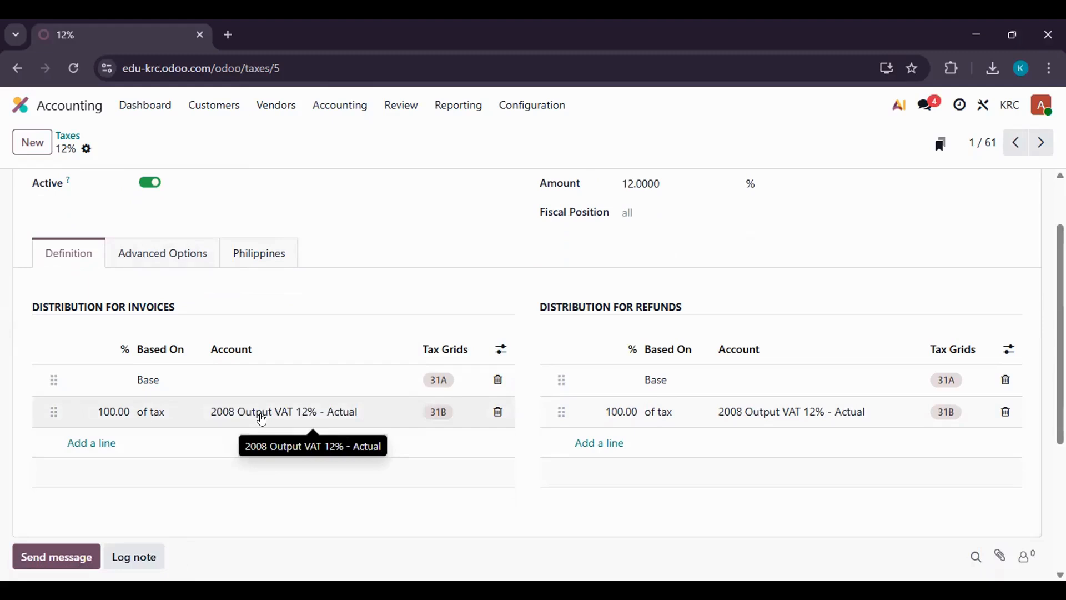
click(176, 256)
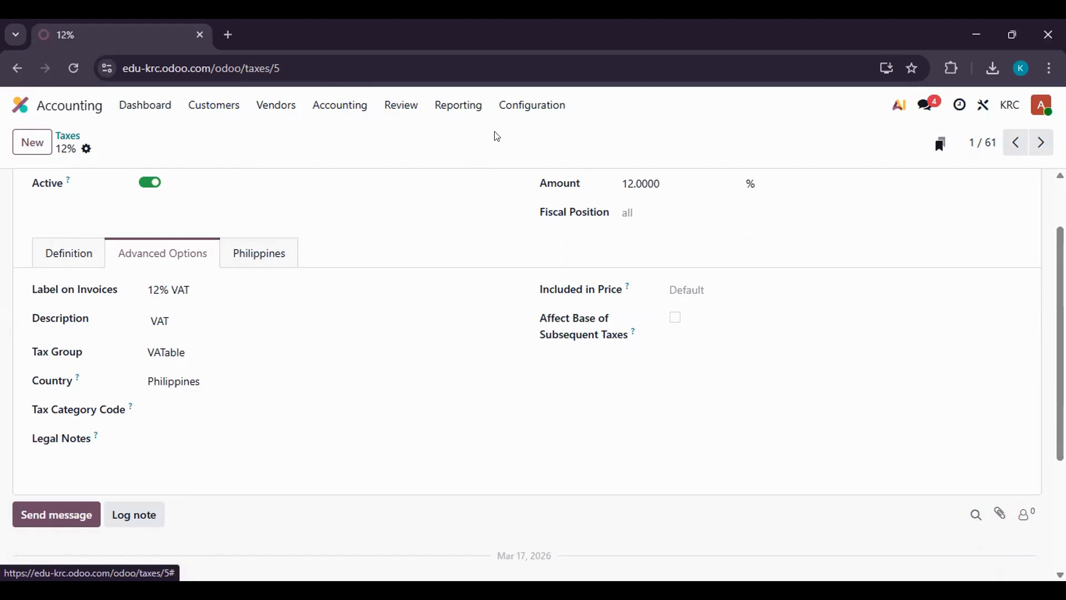
scroll(316, 197, up, 2)
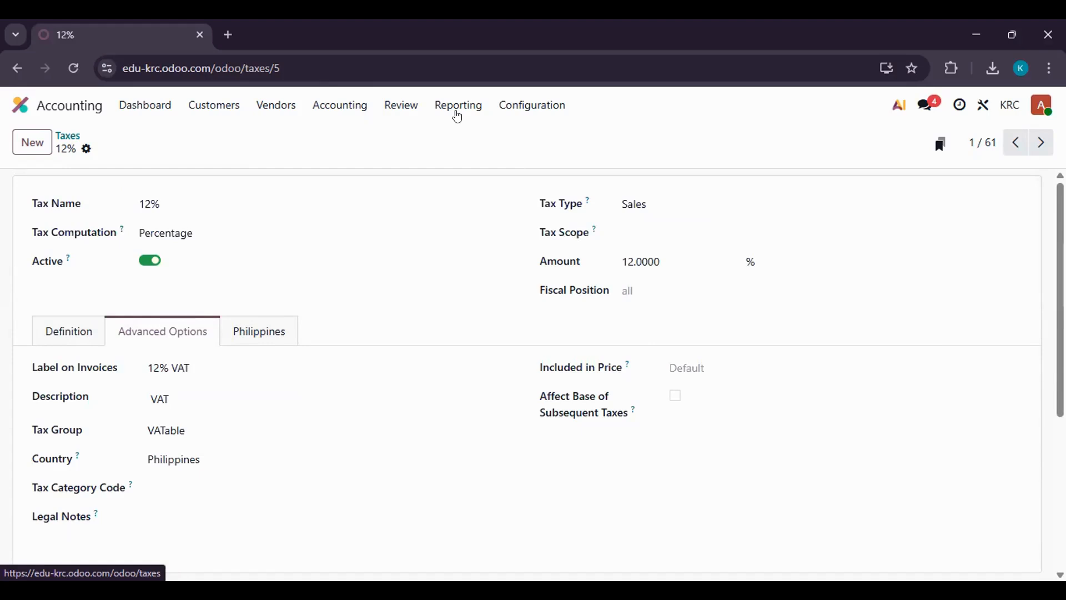
- Leave the 12% tax record and open the list of accounting journals
click(68, 136)
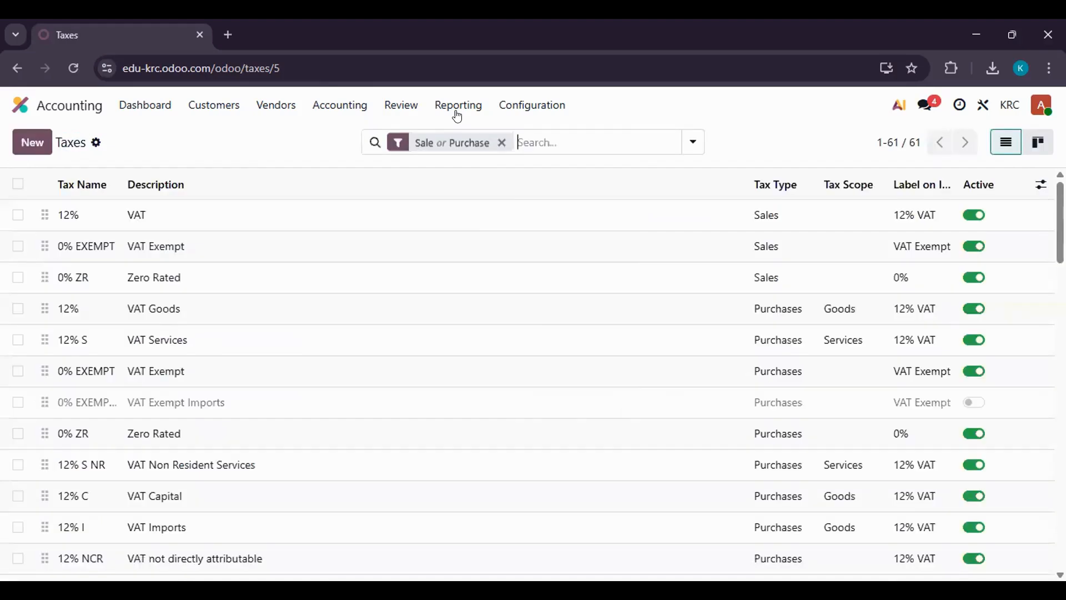
click(532, 106)
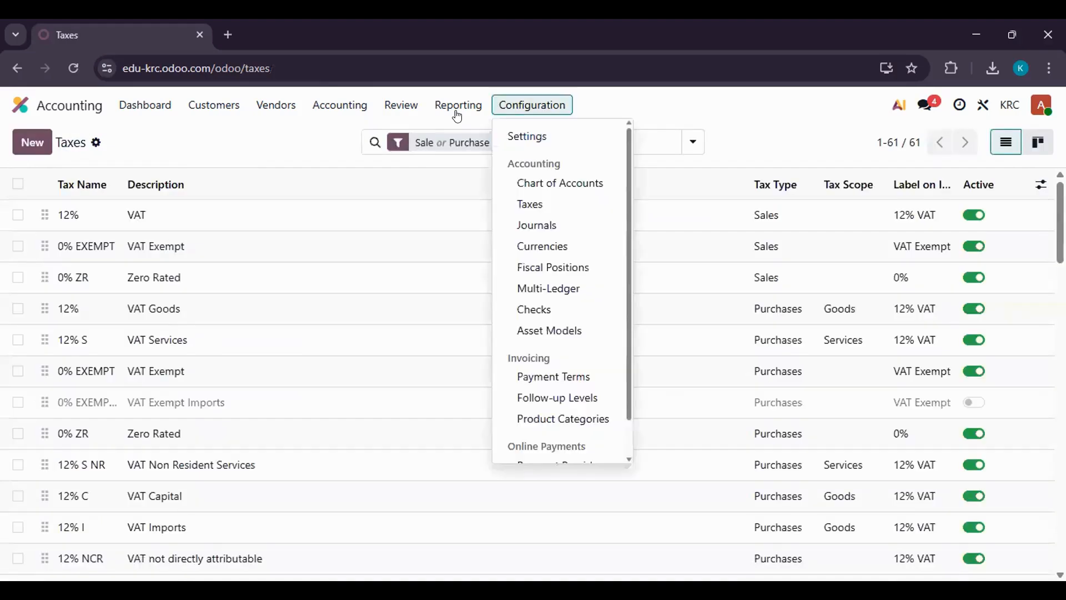
click(548, 226)
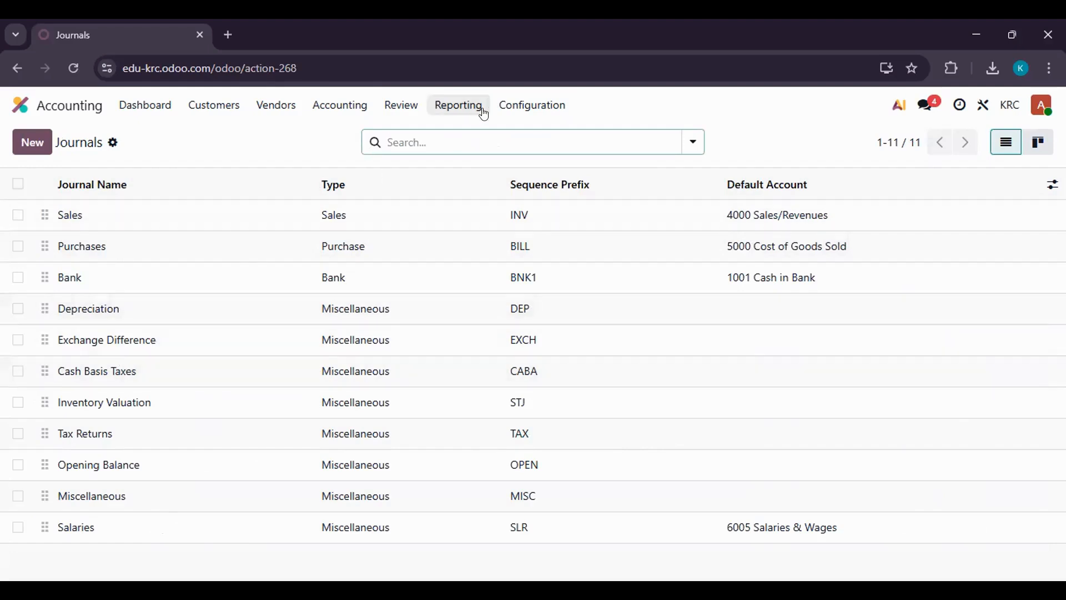
- Open the list of payment terms from the accounting configuration
click(487, 109)
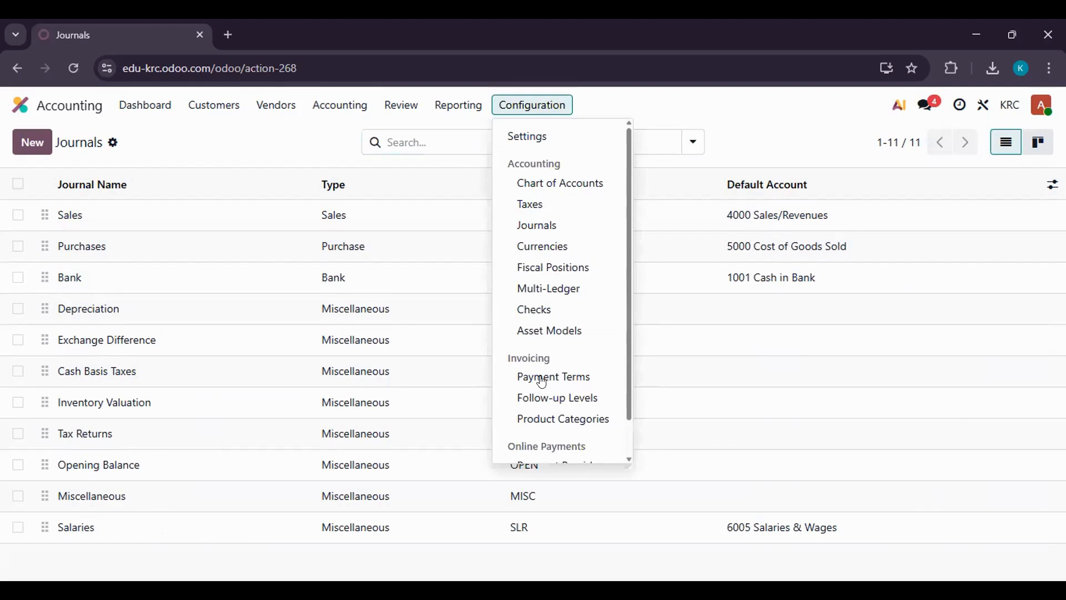
scroll(560, 336, down, 1)
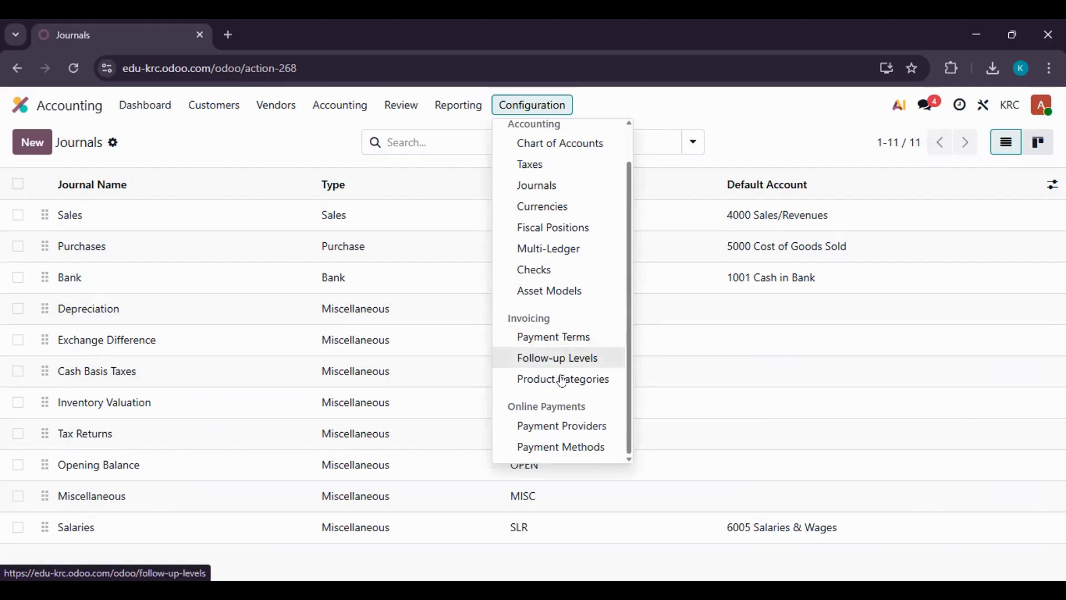
click(566, 338)
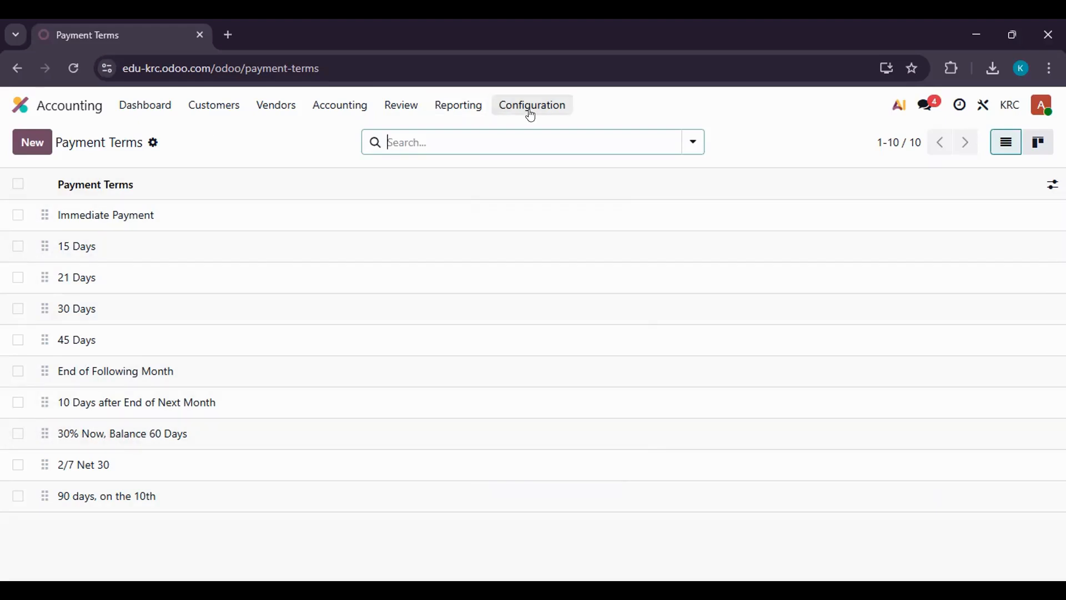
- Open the list of follow-up levels and the record of the 15 Days level
click(531, 108)
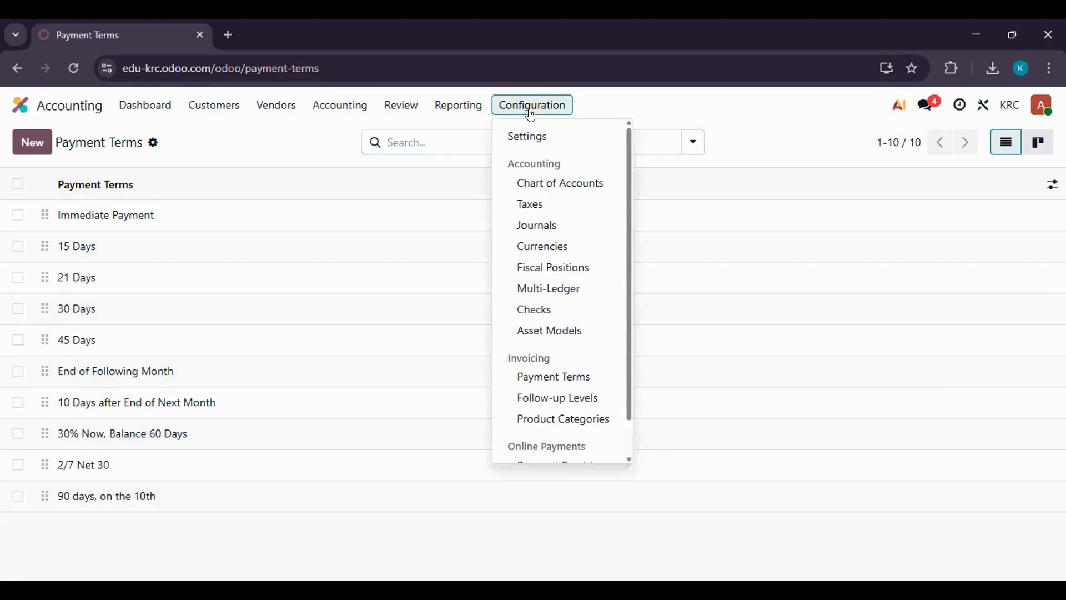
click(548, 399)
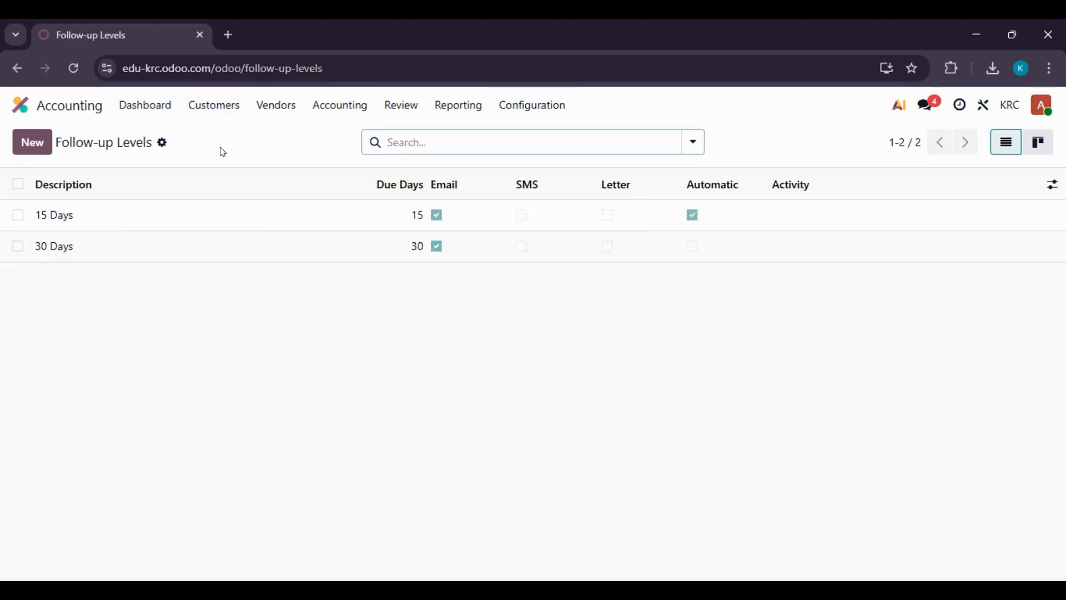
click(170, 218)
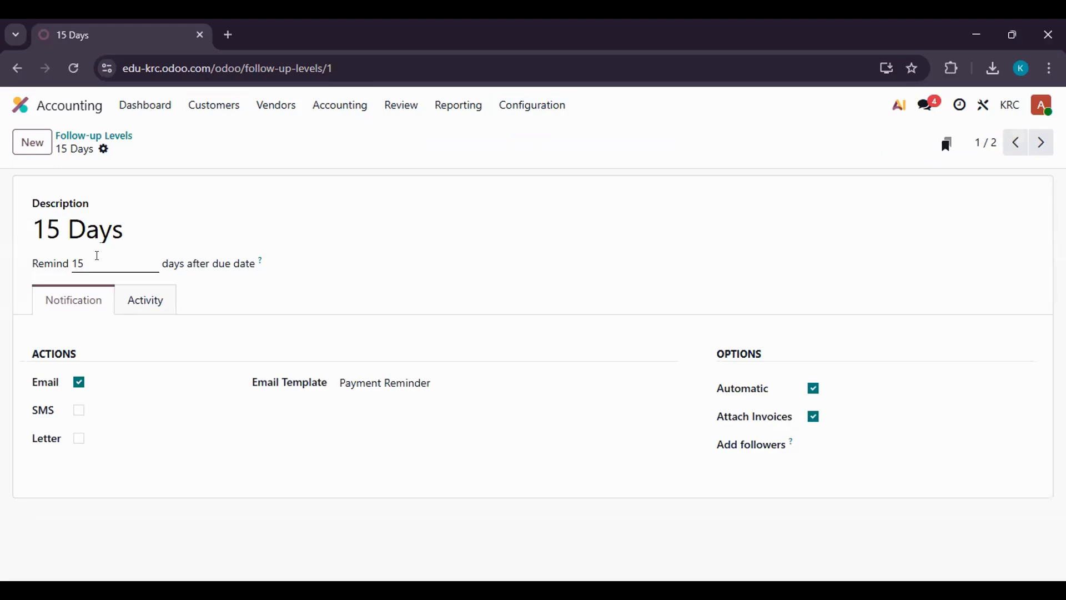
- Check the reminder delay and the Email Template choices of the 15 Days follow-up level without changing them
double_click(71, 264)
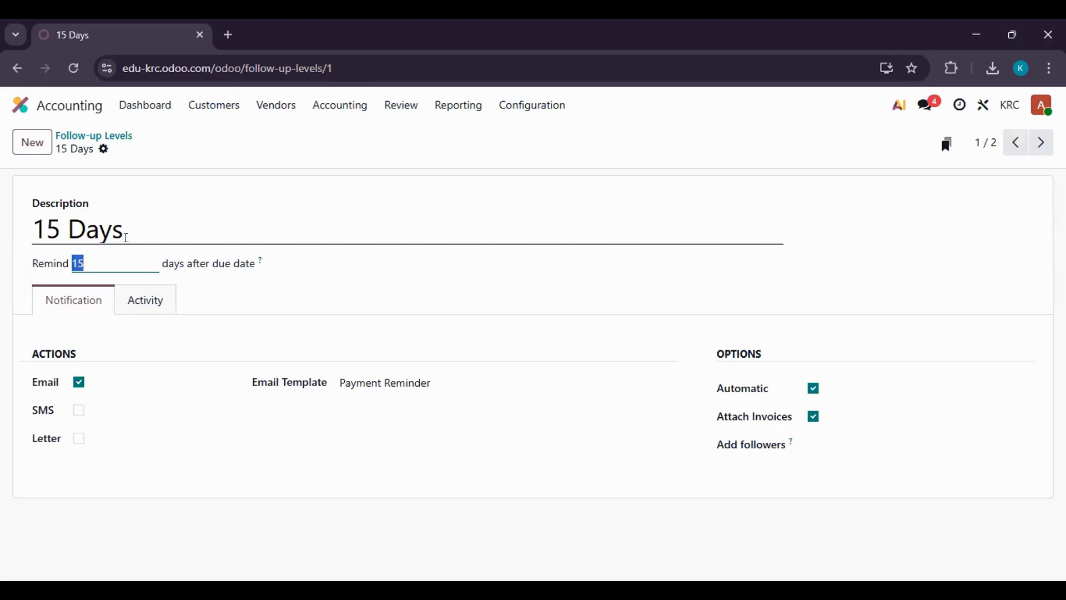
click(71, 257)
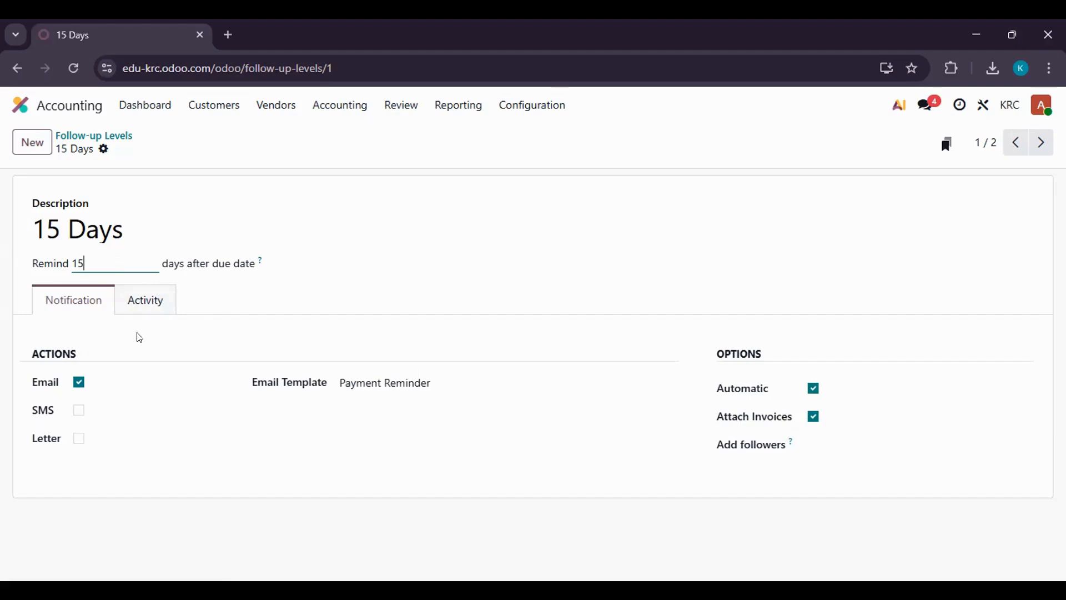
click(374, 380)
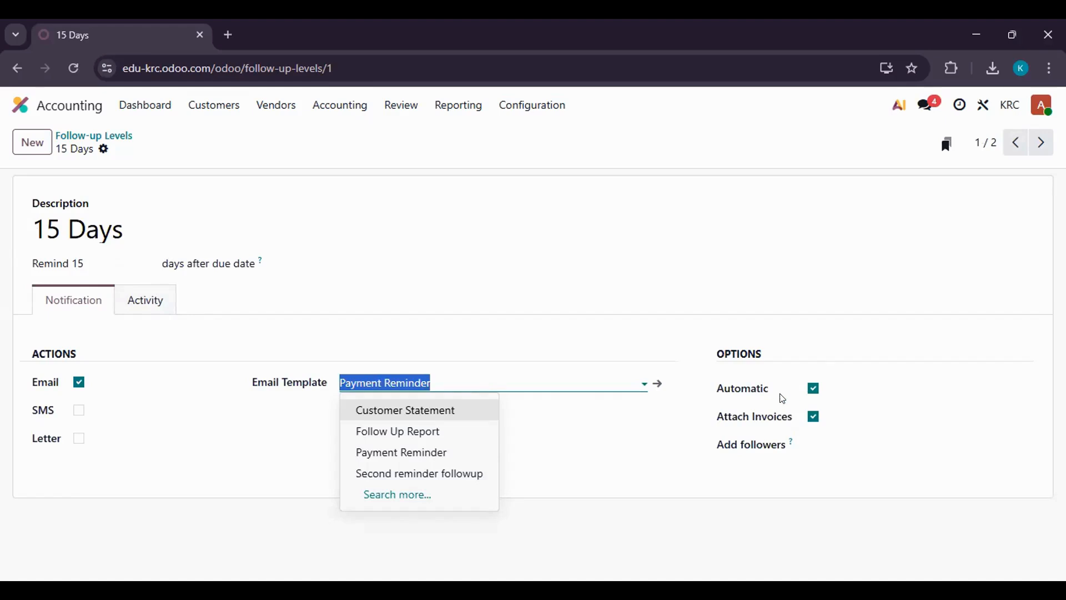
click(679, 449)
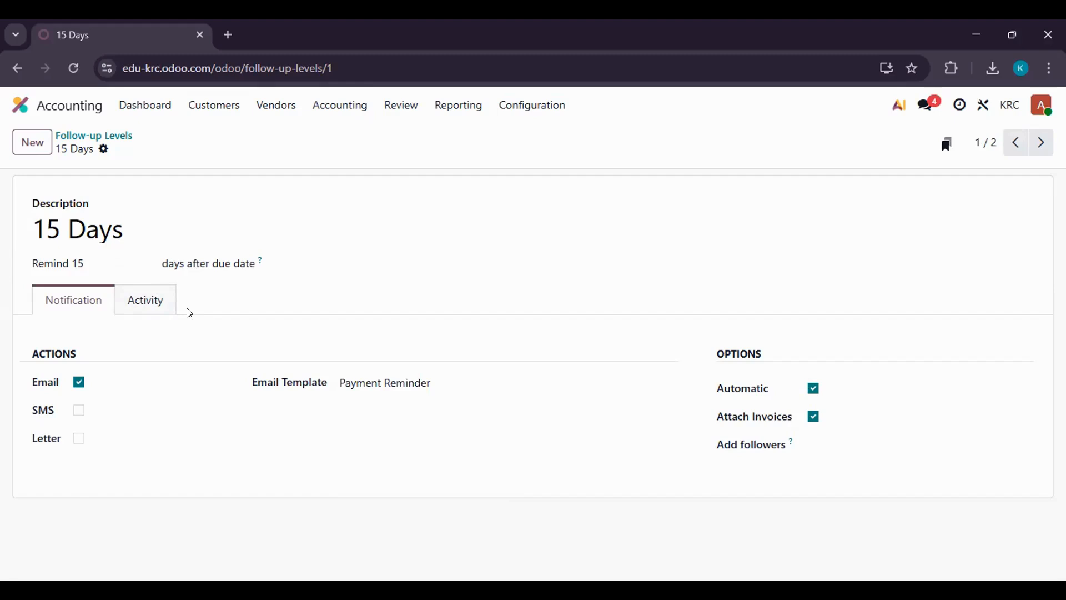
- Try to enable Schedule Activity on the 15 Days level, check its Responsible and Activity Type choices, and discard the changes
click(159, 312)
click(86, 293)
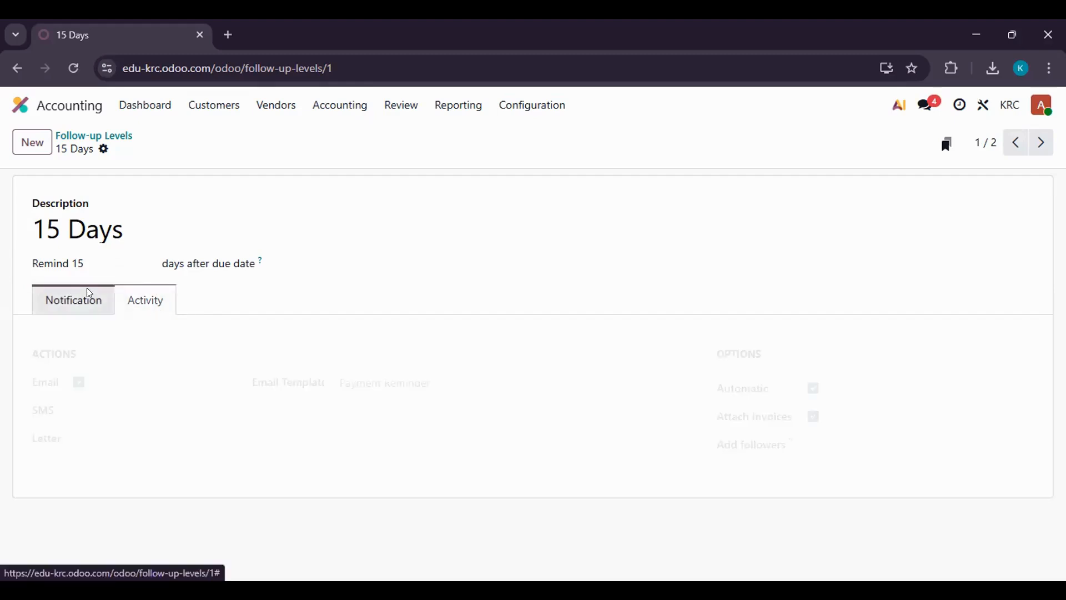
click(146, 314)
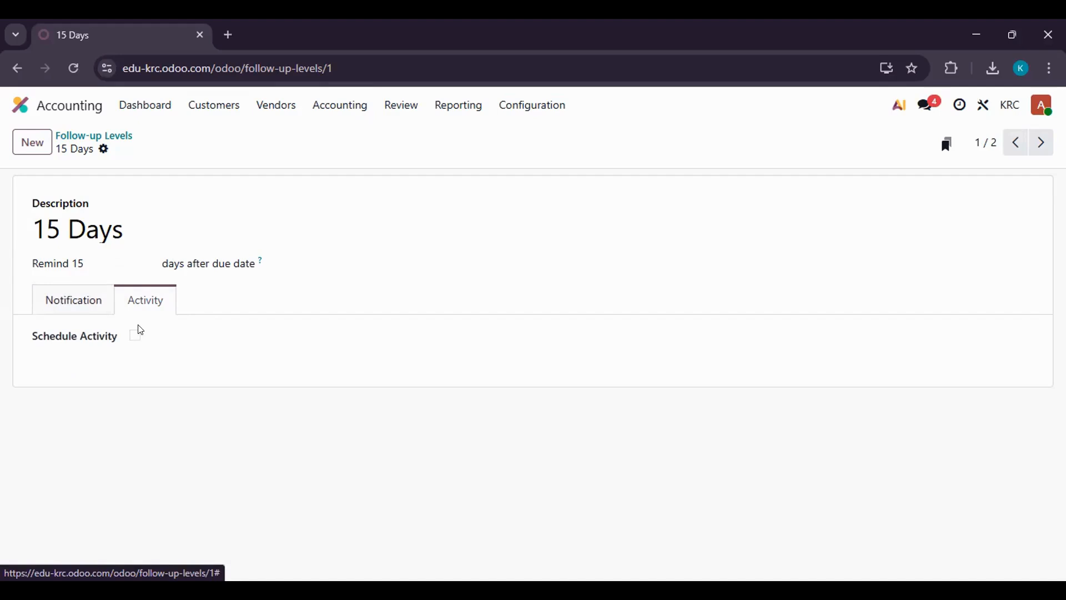
click(133, 337)
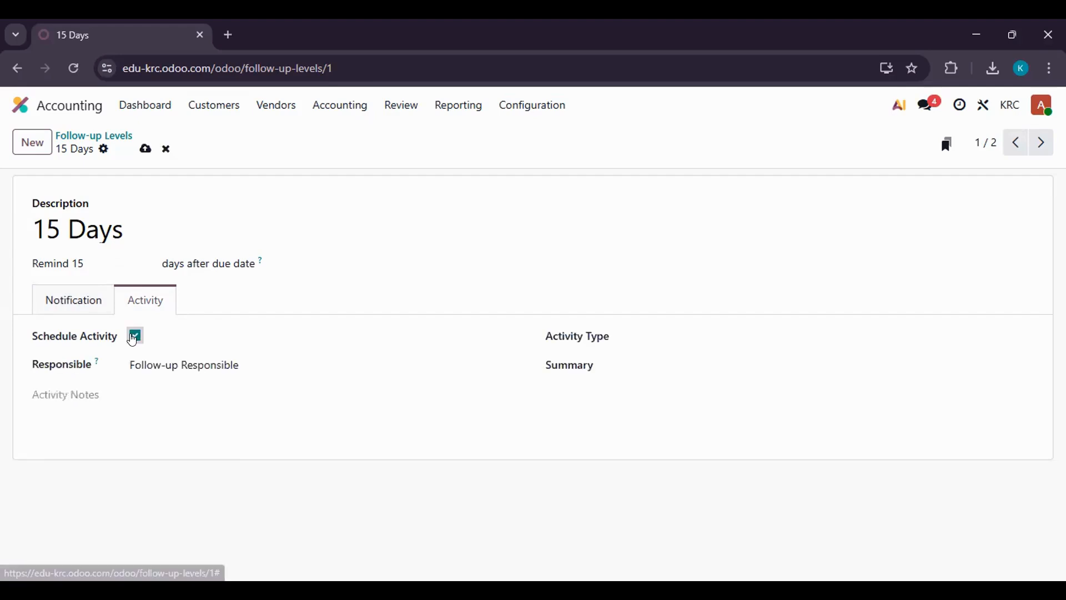
click(147, 355)
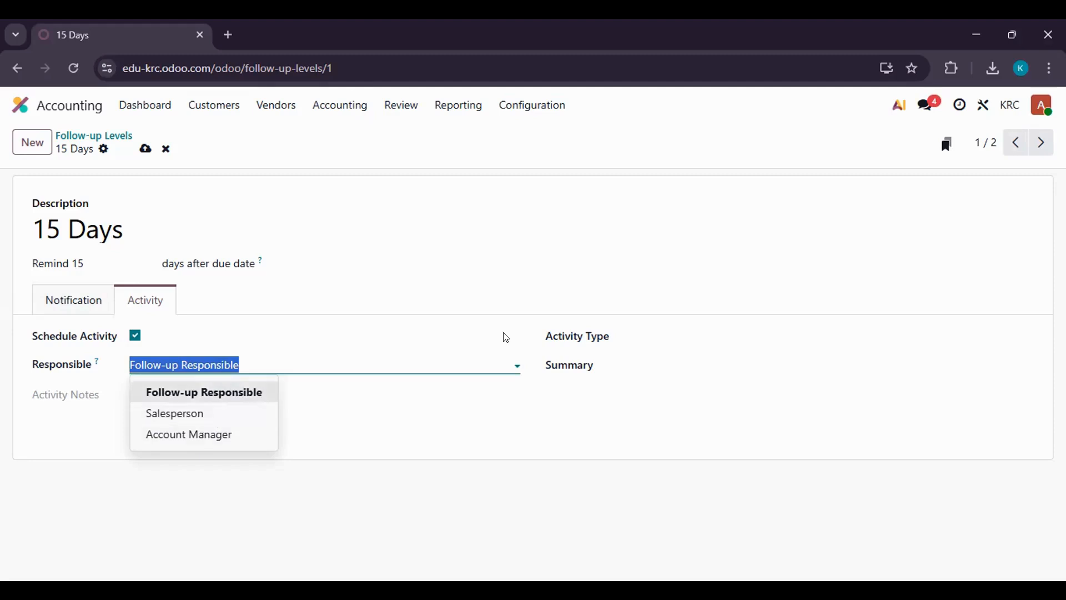
click(637, 327)
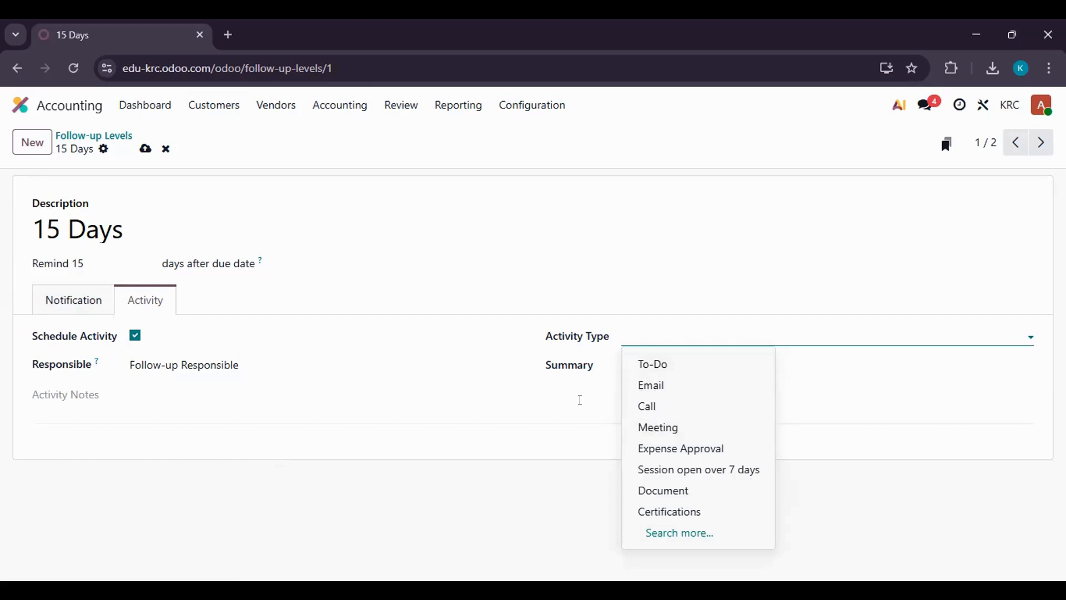
click(655, 364)
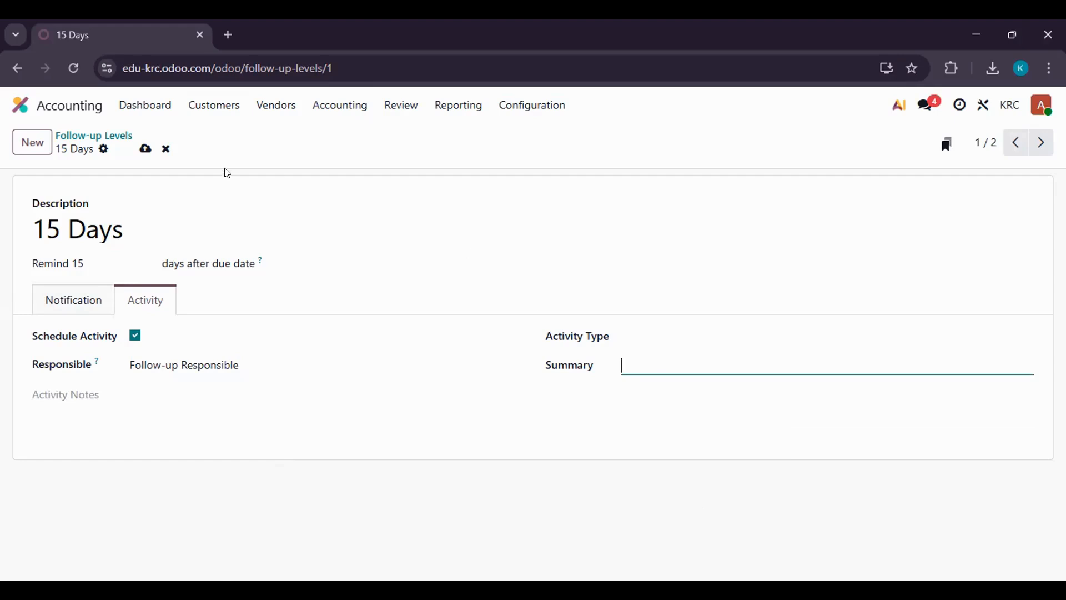
click(146, 149)
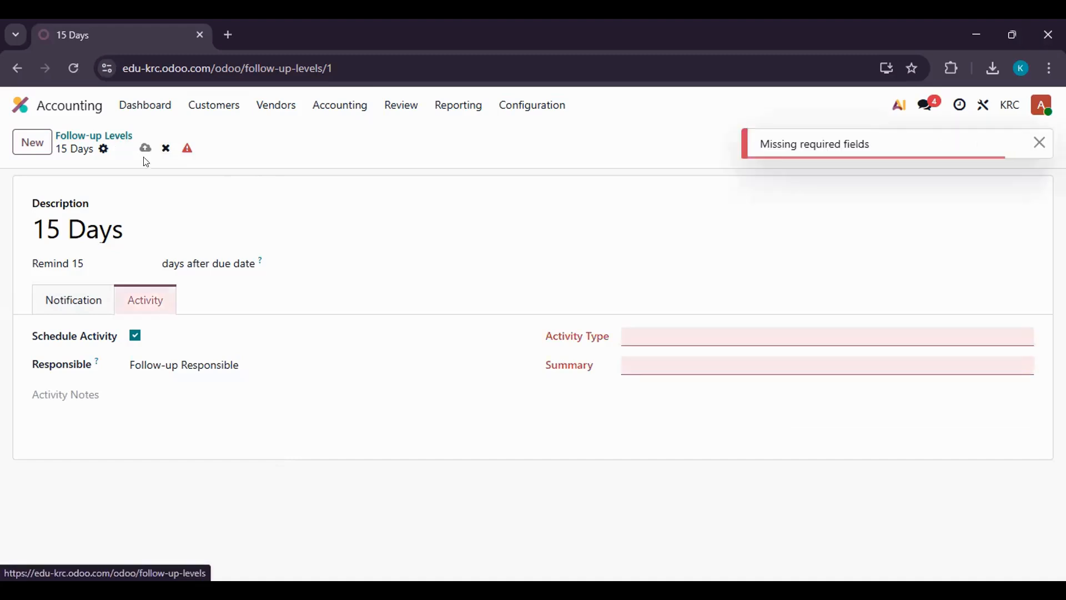
click(166, 148)
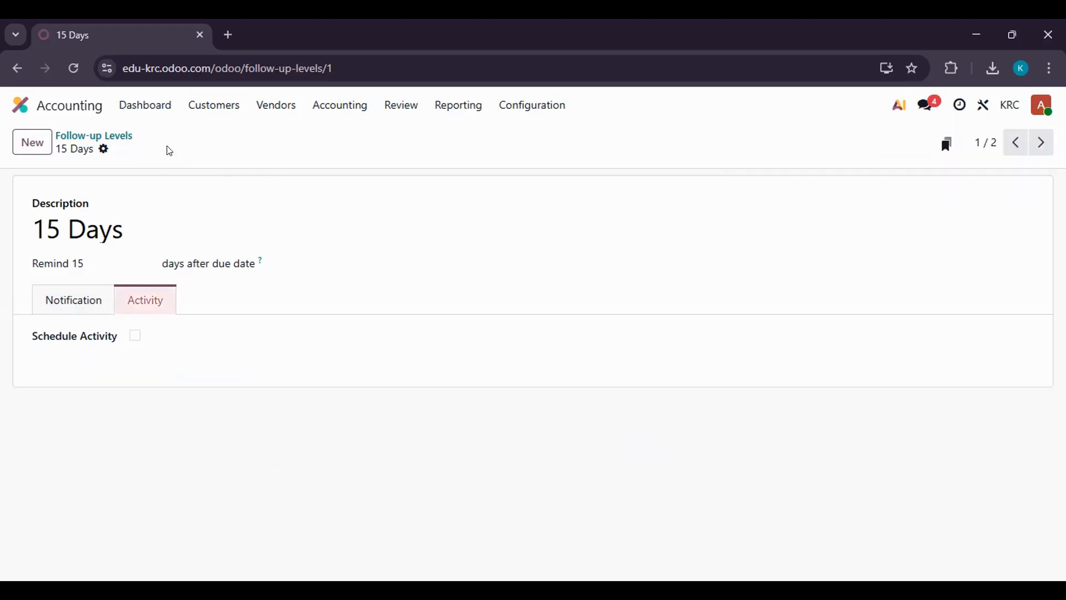
- Leave the 15 Days follow-up level and return to the accounting dashboard
click(112, 133)
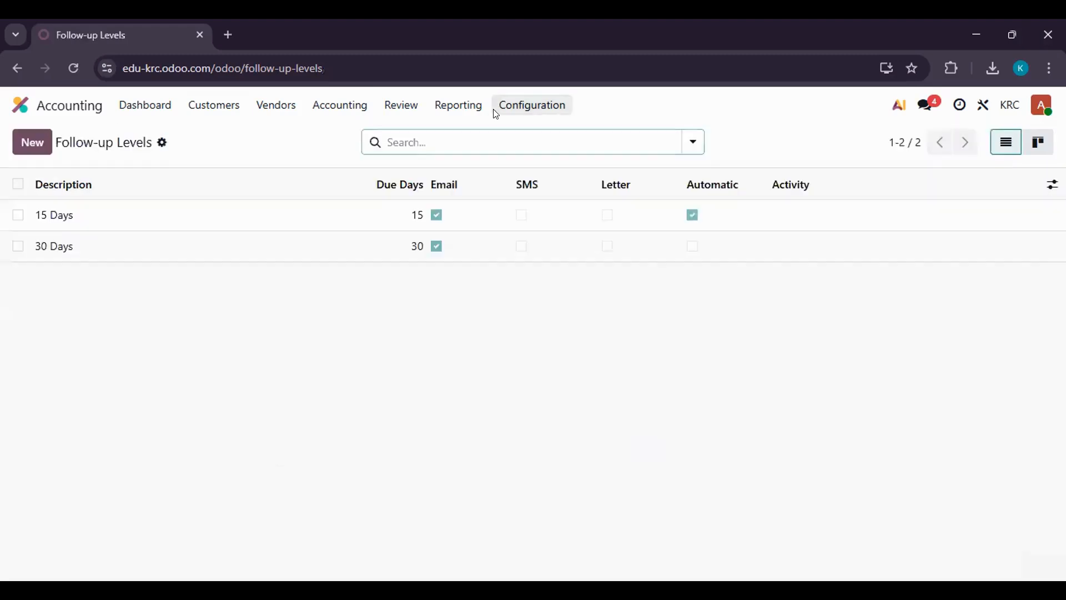
click(496, 112)
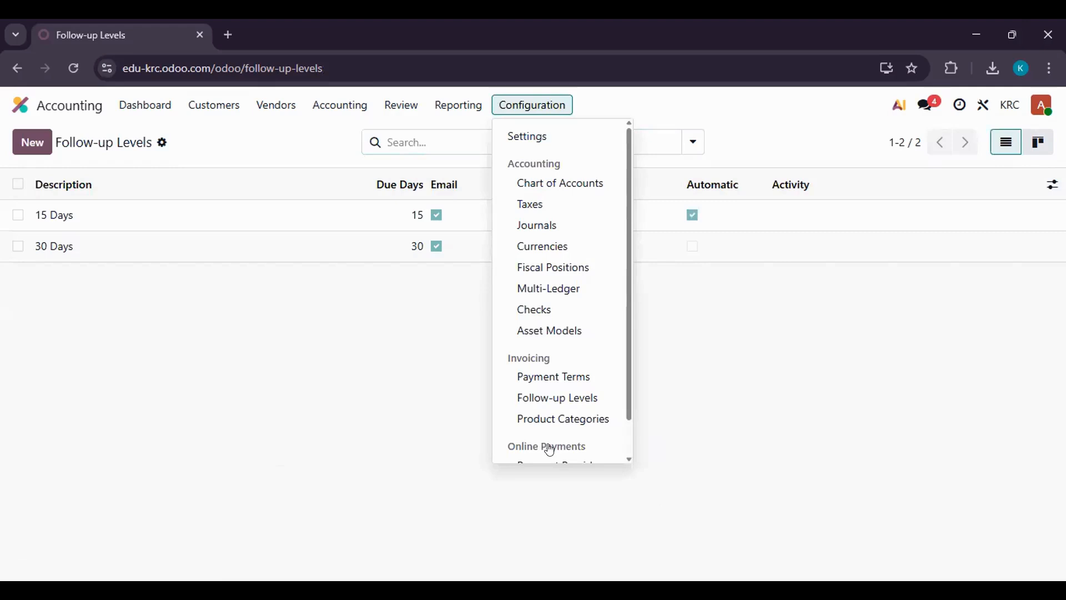
scroll(548, 444, down, 1)
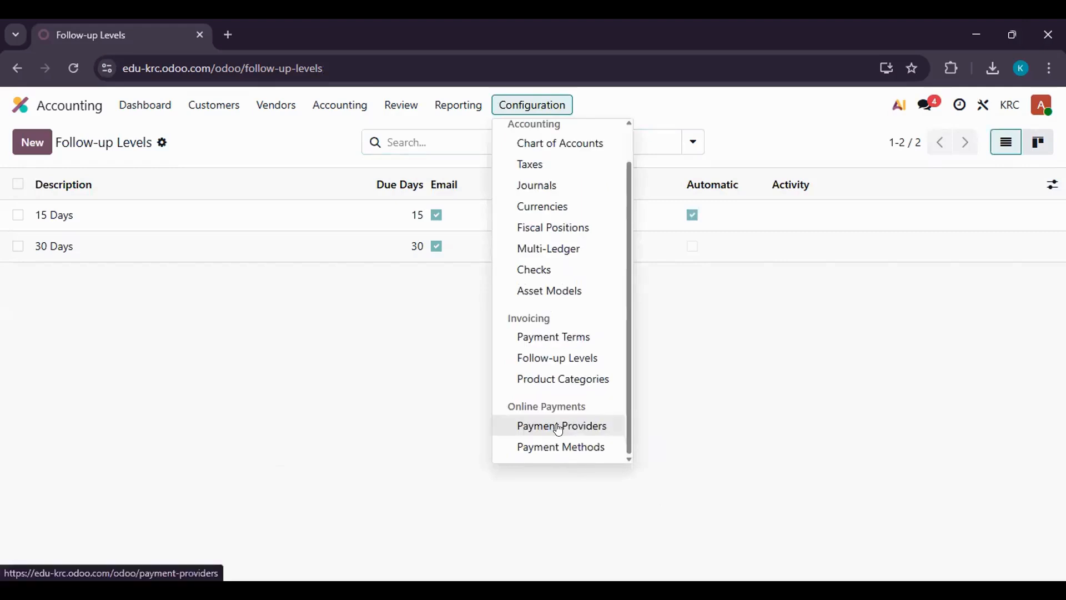
click(318, 162)
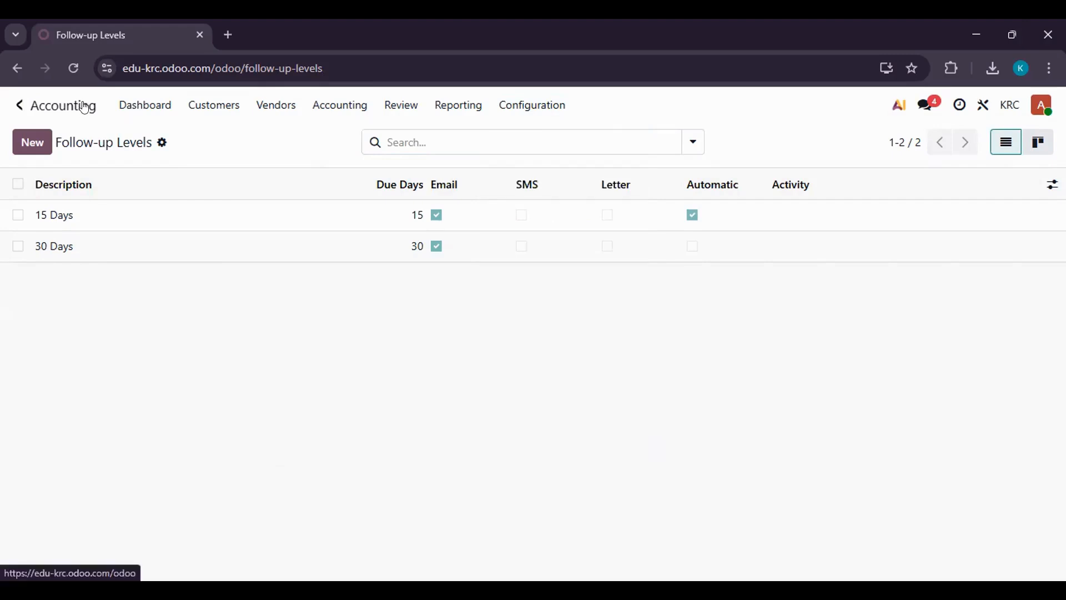
click(145, 103)
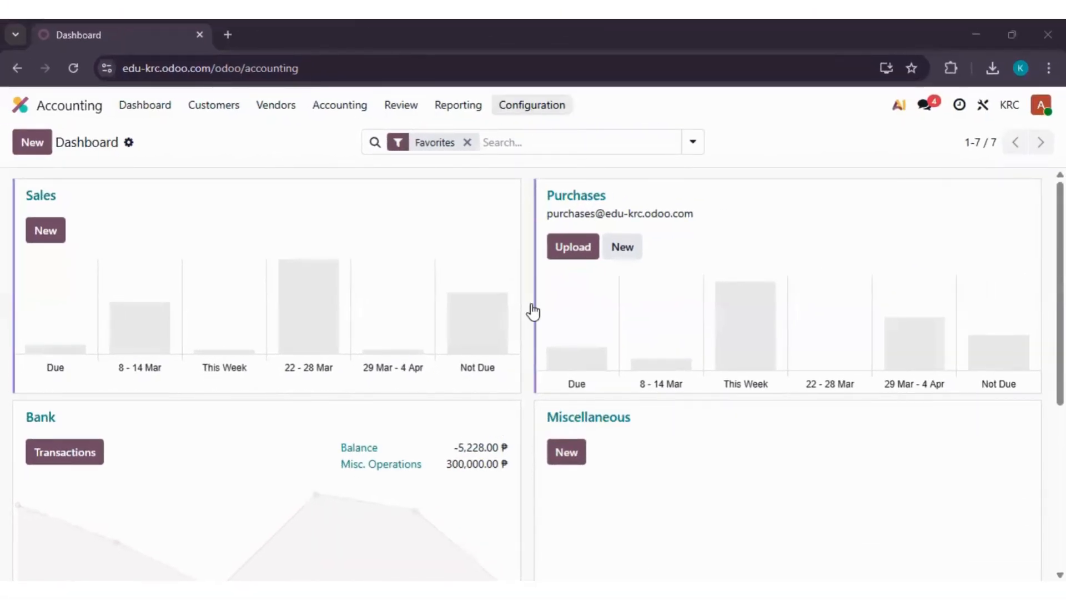
- Open the Apparel product category and review its inventory valuation and account properties
click(532, 105)
scroll(547, 389, down, 1)
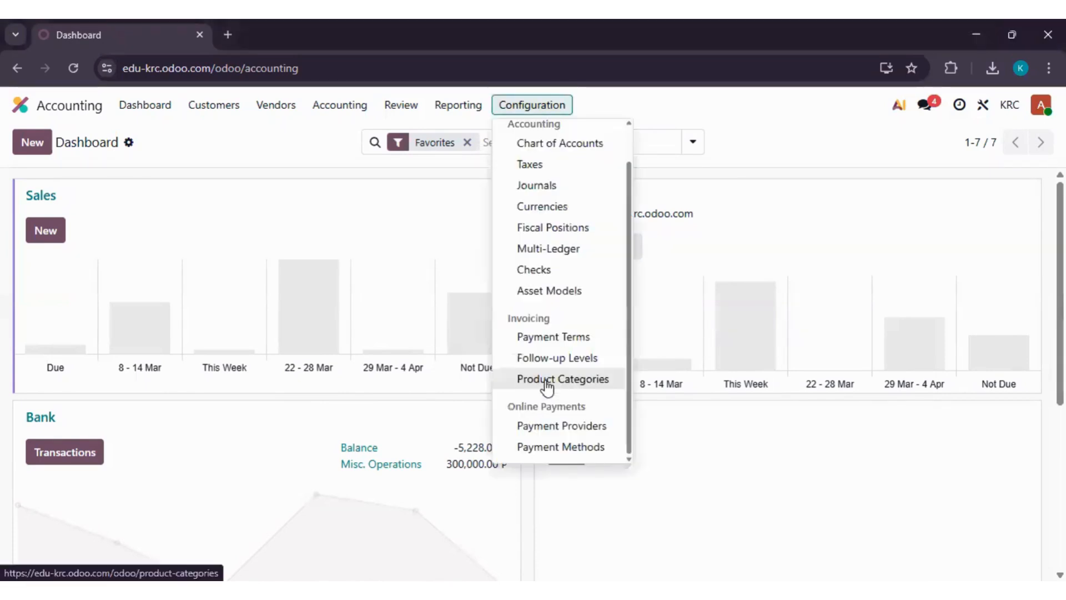
click(547, 383)
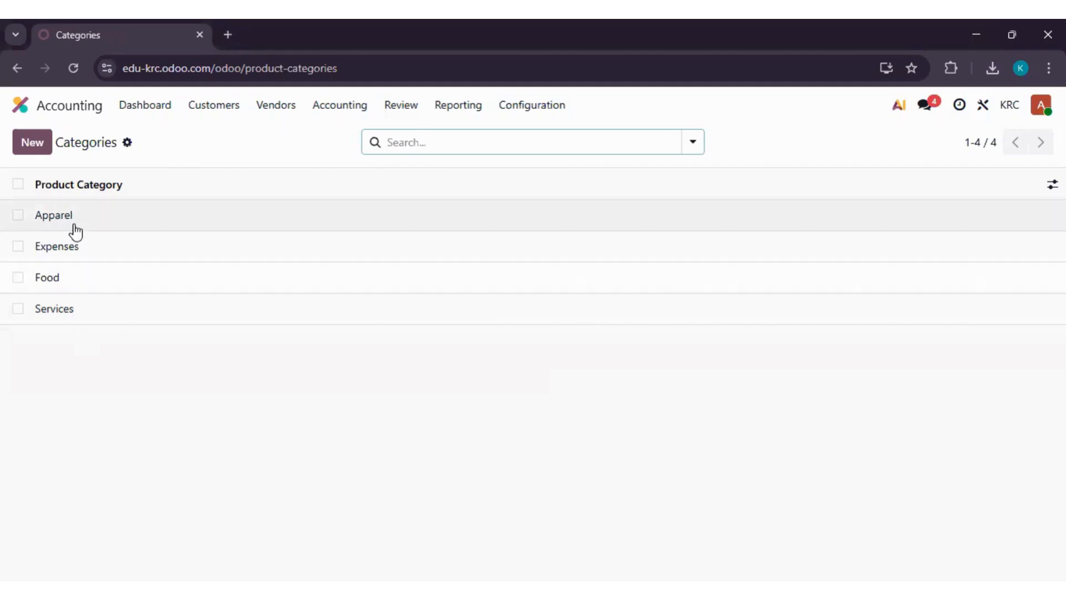
click(74, 225)
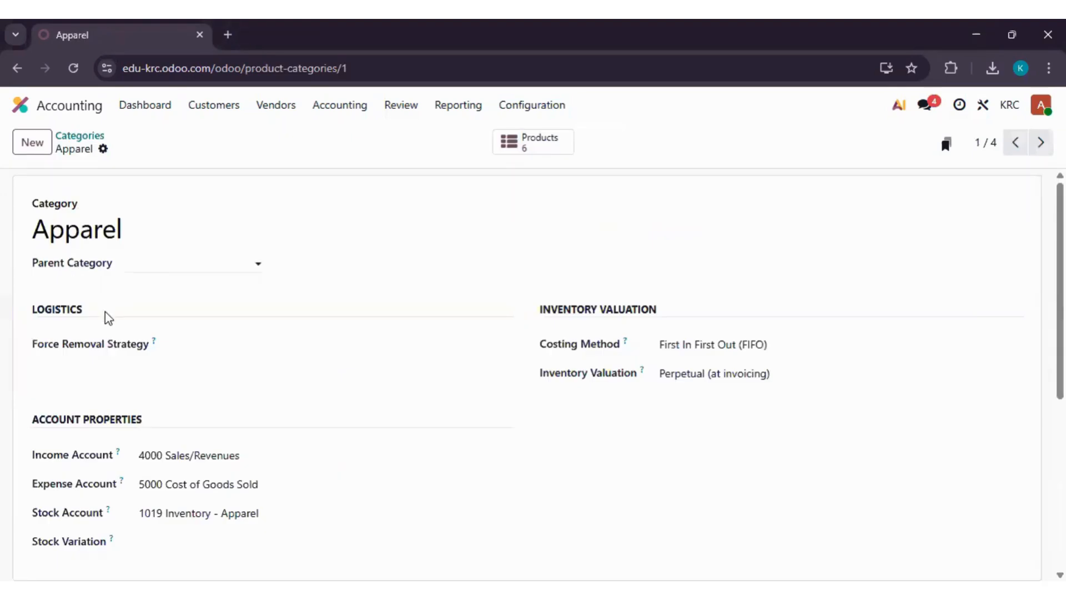
scroll(161, 283, down, 2)
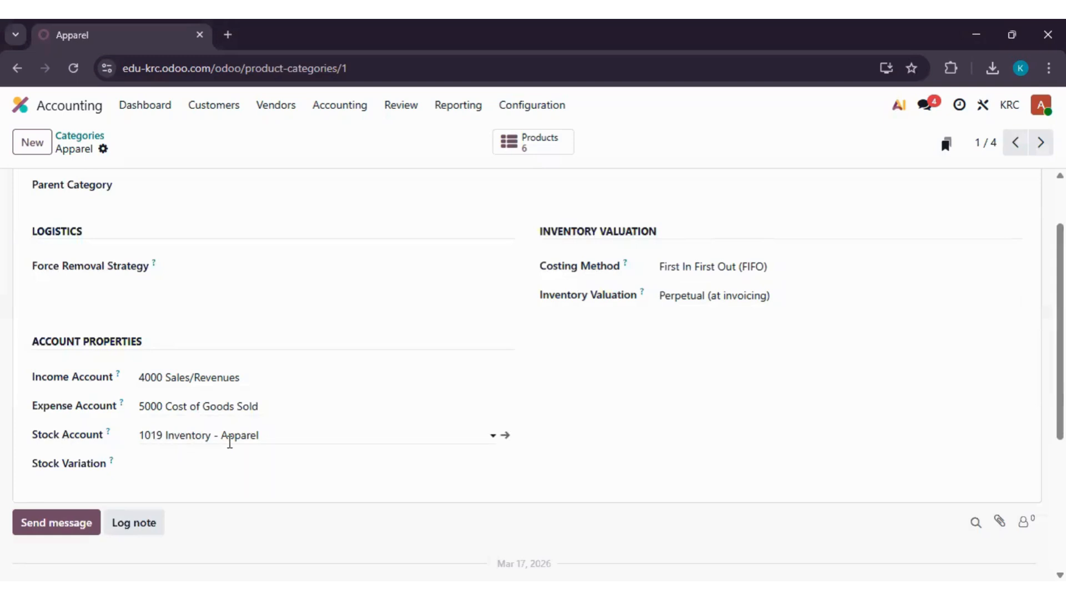
scroll(313, 304, up, 2)
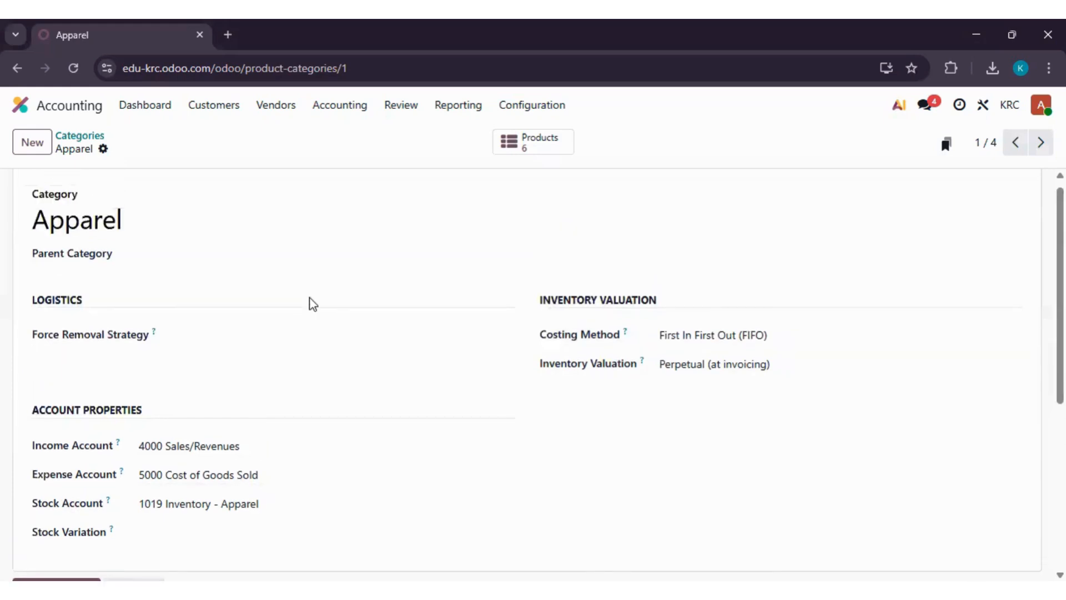
- Open the Black Socks product from the Apparel category's products and check its Invoicing Policy choices without changing them
click(535, 149)
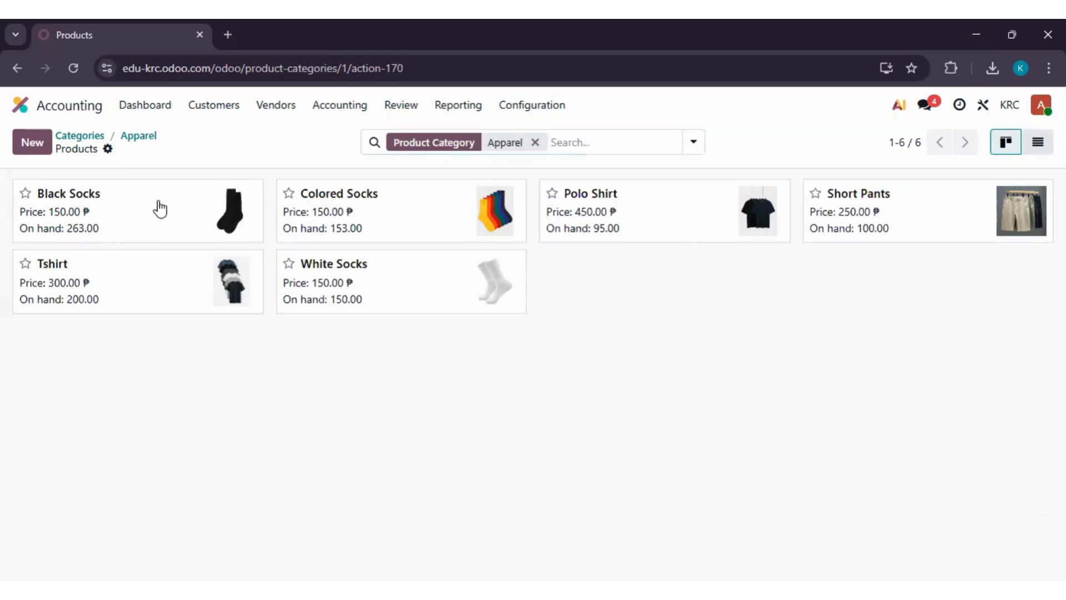
click(160, 209)
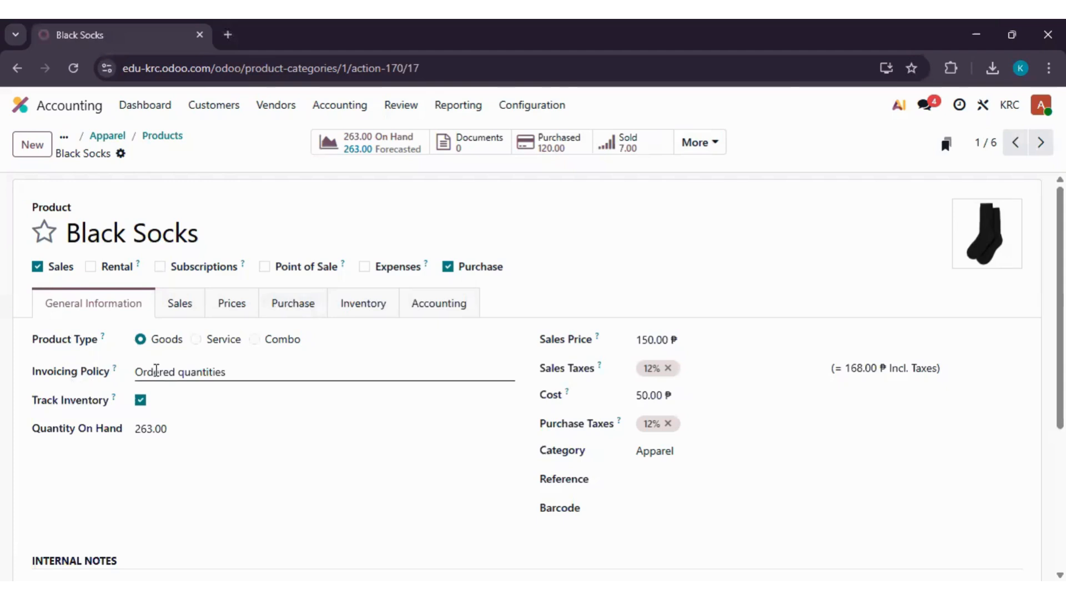
click(158, 370)
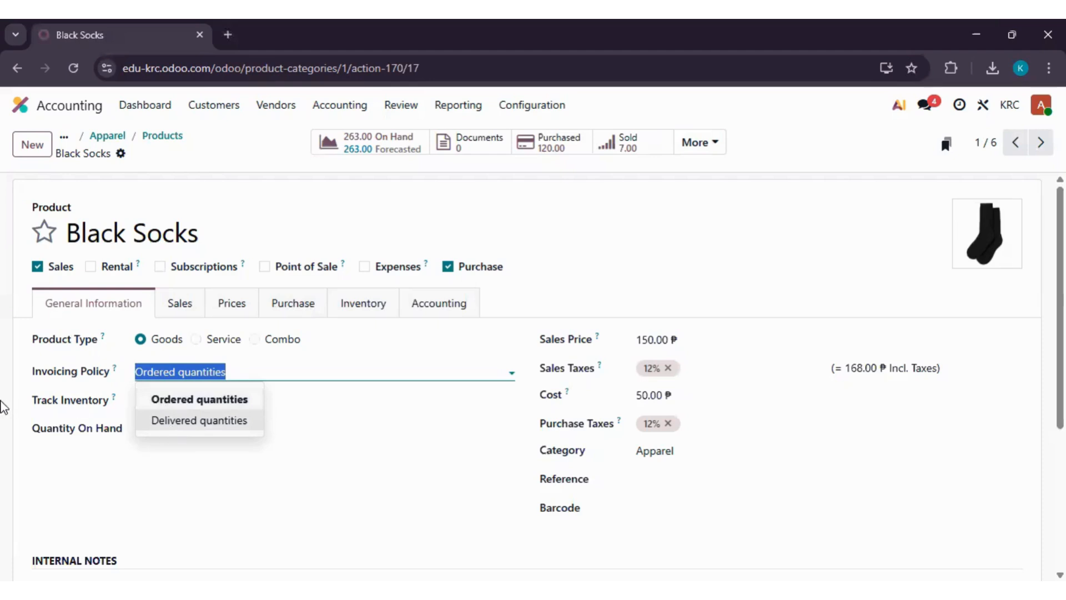
click(2, 407)
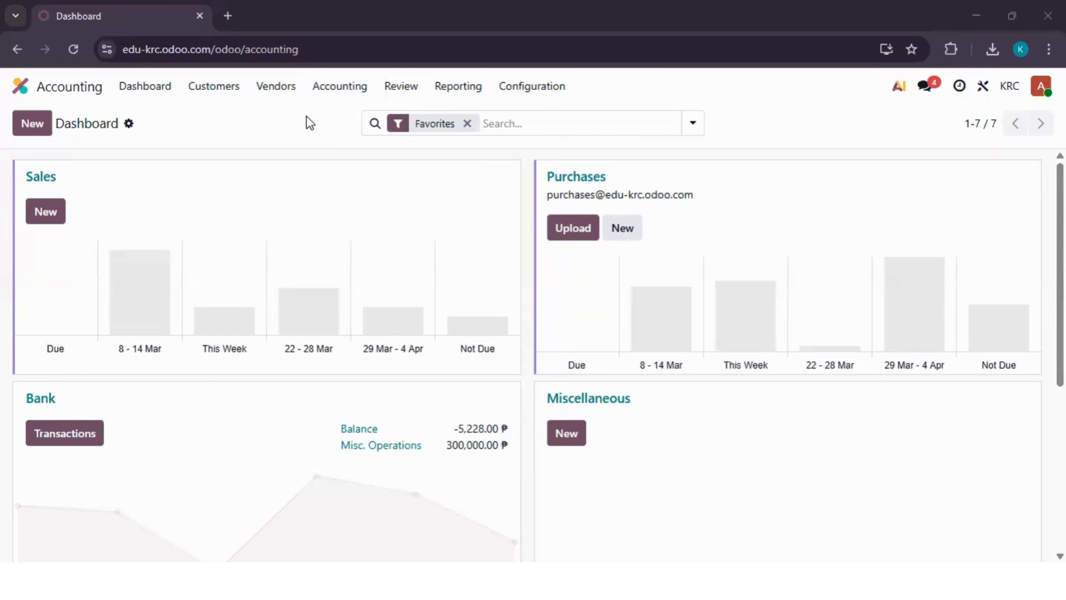
- Open the Mar 17 customer invoice from the Sales journal and review the order lines of its linked sales order
click(47, 178)
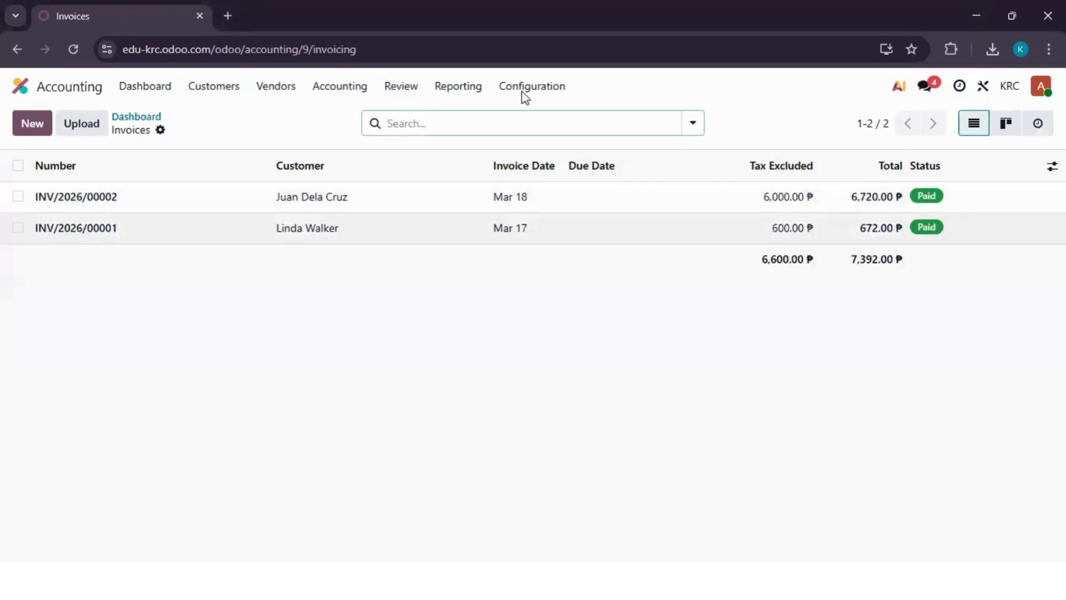
click(577, 131)
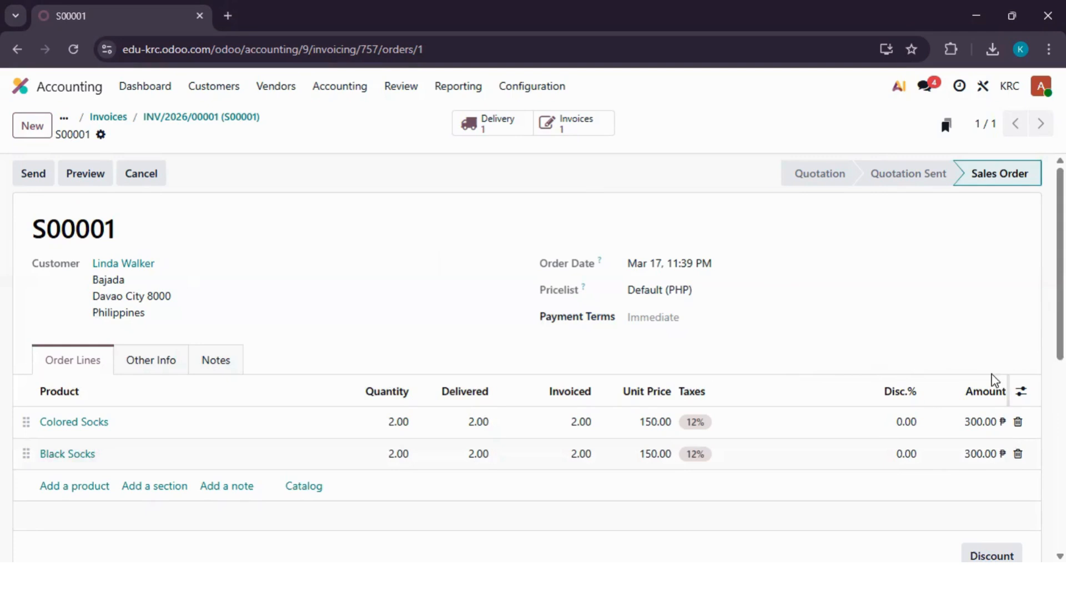
scroll(994, 381, down, 1)
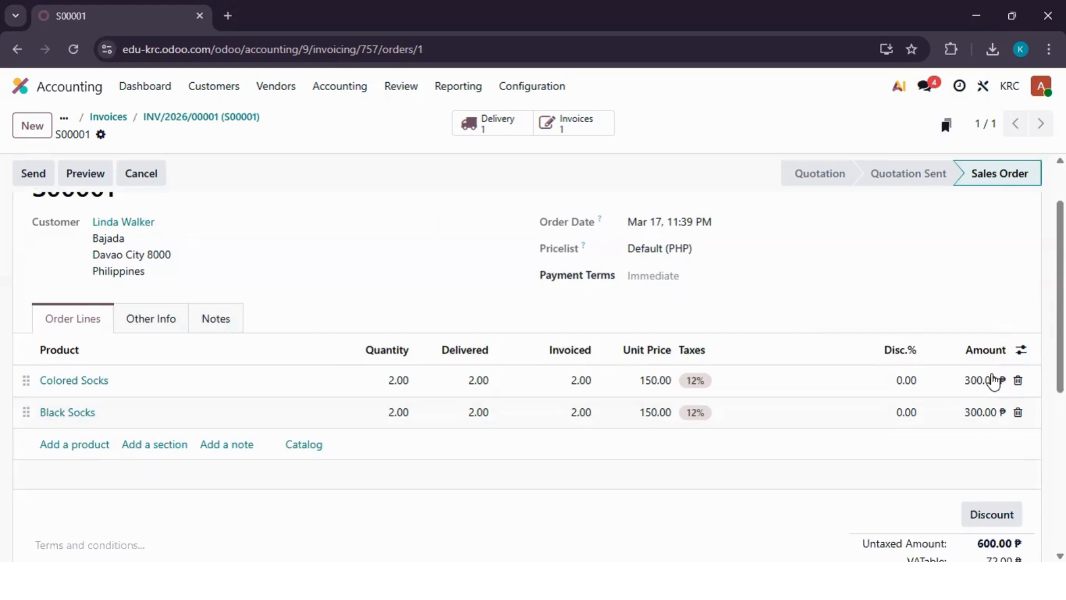
- Start a new quotation from the sales order view and fill in the customer's name from the existing contacts
scroll(990, 438, down, 2)
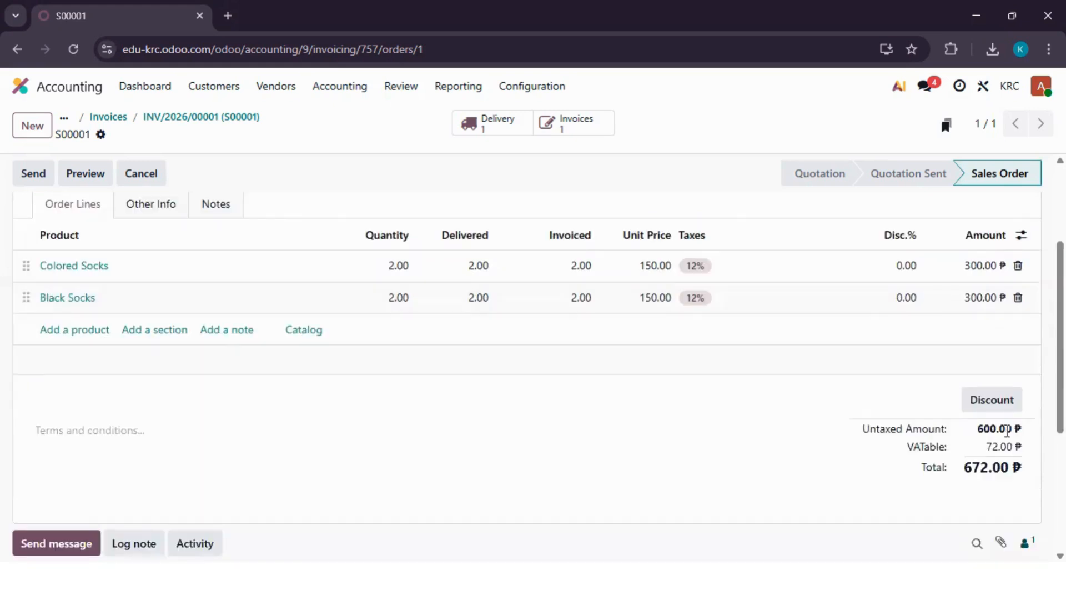
scroll(386, 302, up, 1)
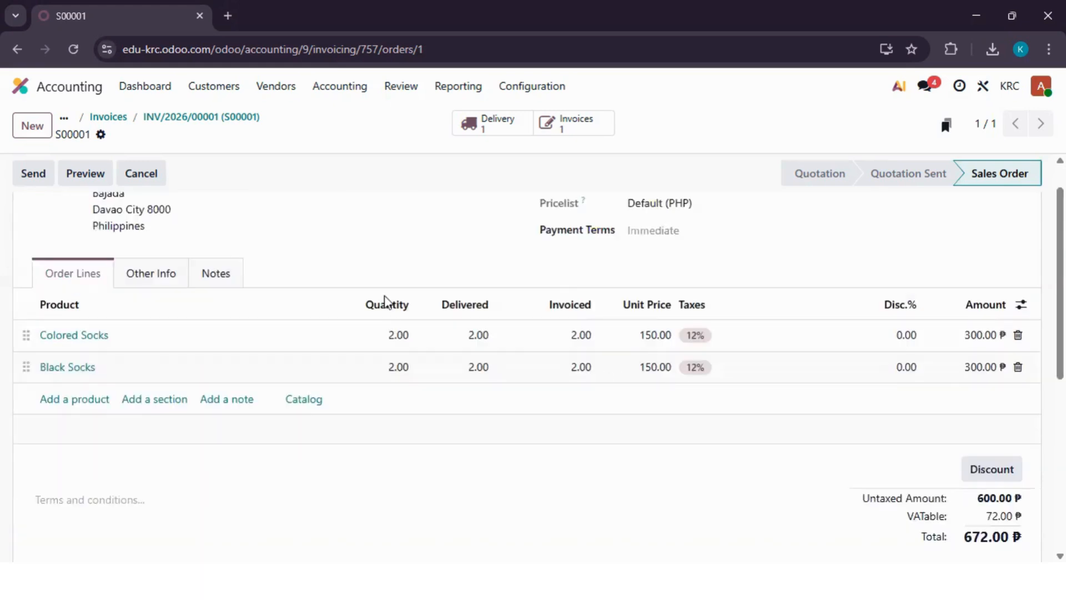
scroll(52, 171, up, 2)
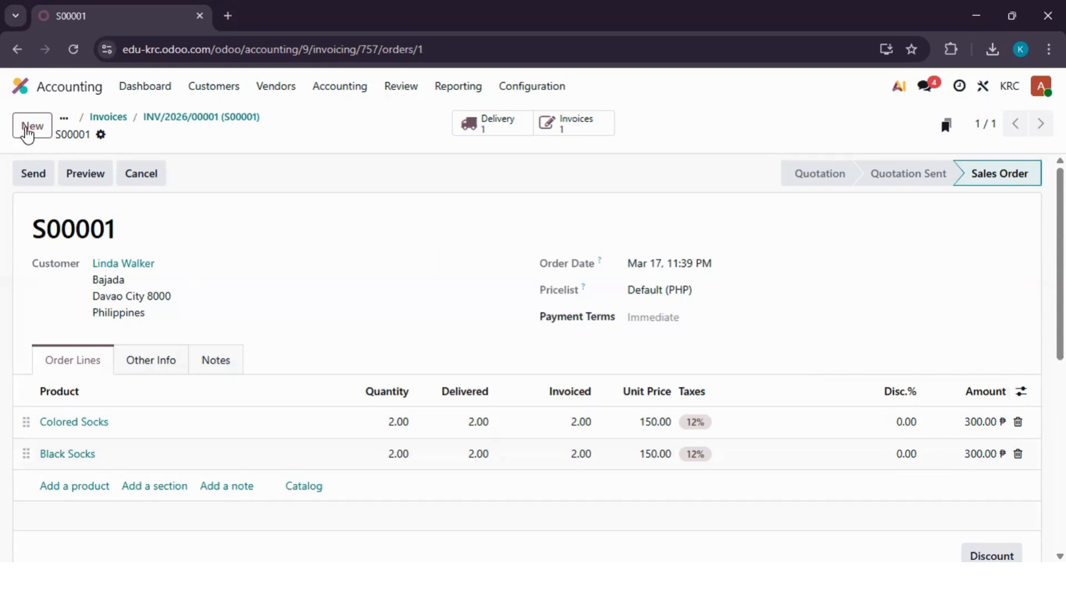
click(26, 134)
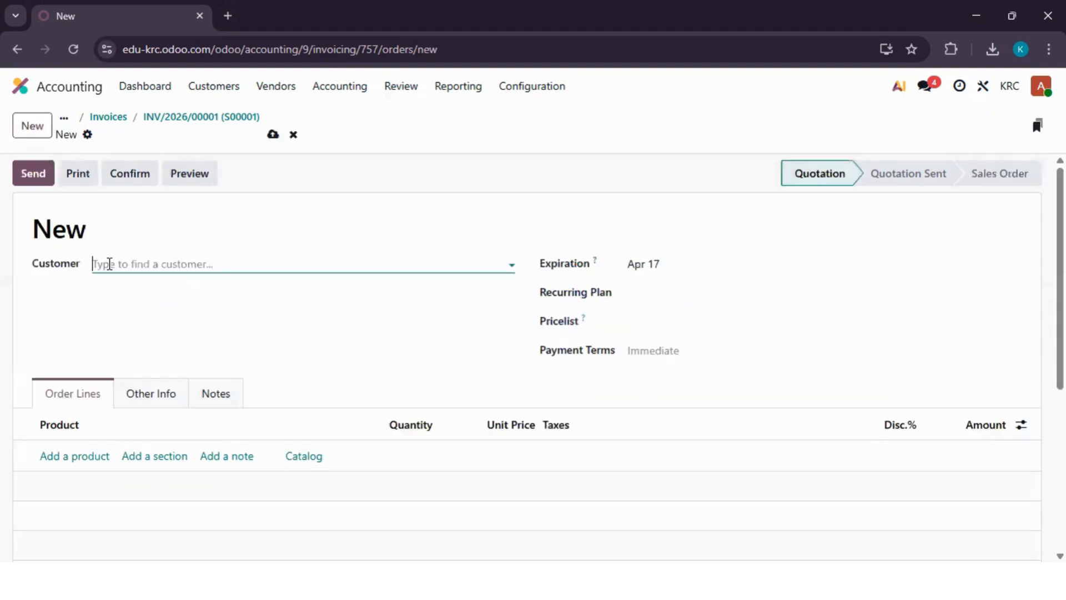
click(110, 264)
text(Juan)
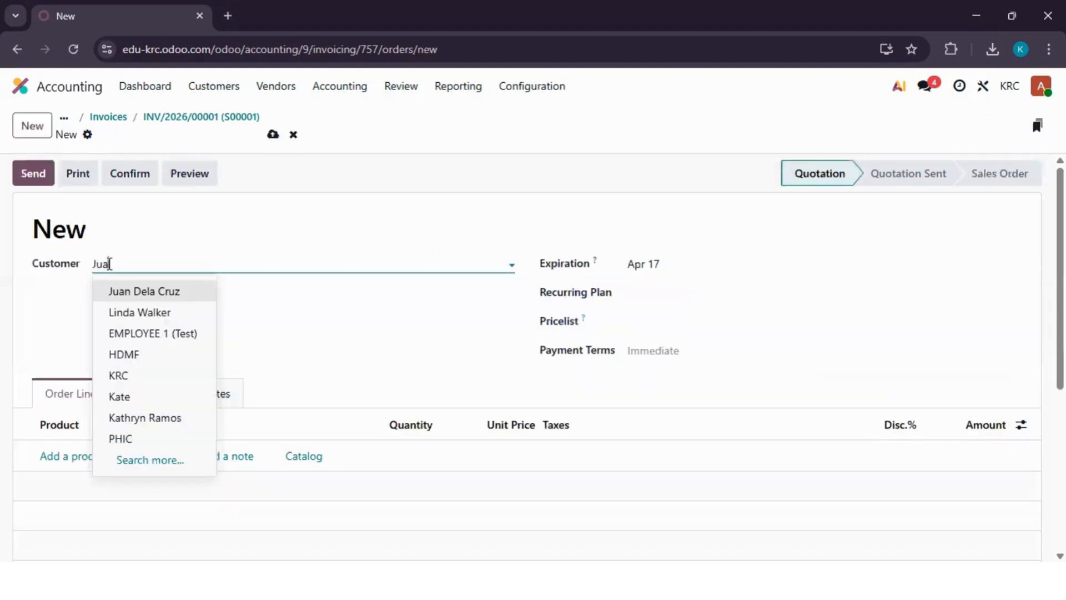
click(140, 292)
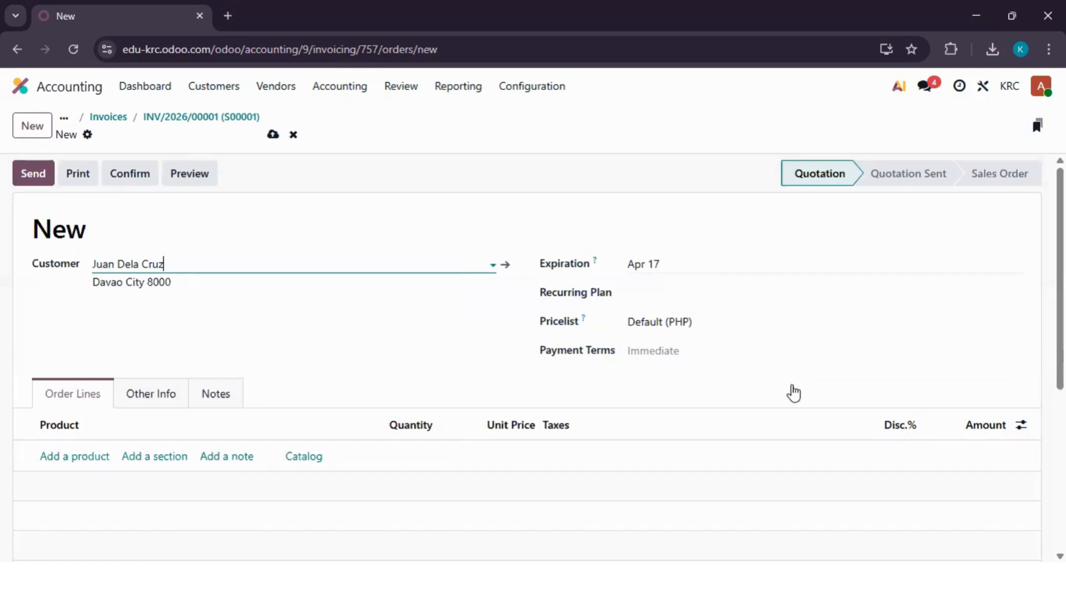
- Set the quotation's expiration to Apr 30 and its payment terms to Immediate Payment
key(Tab)
click(866, 469)
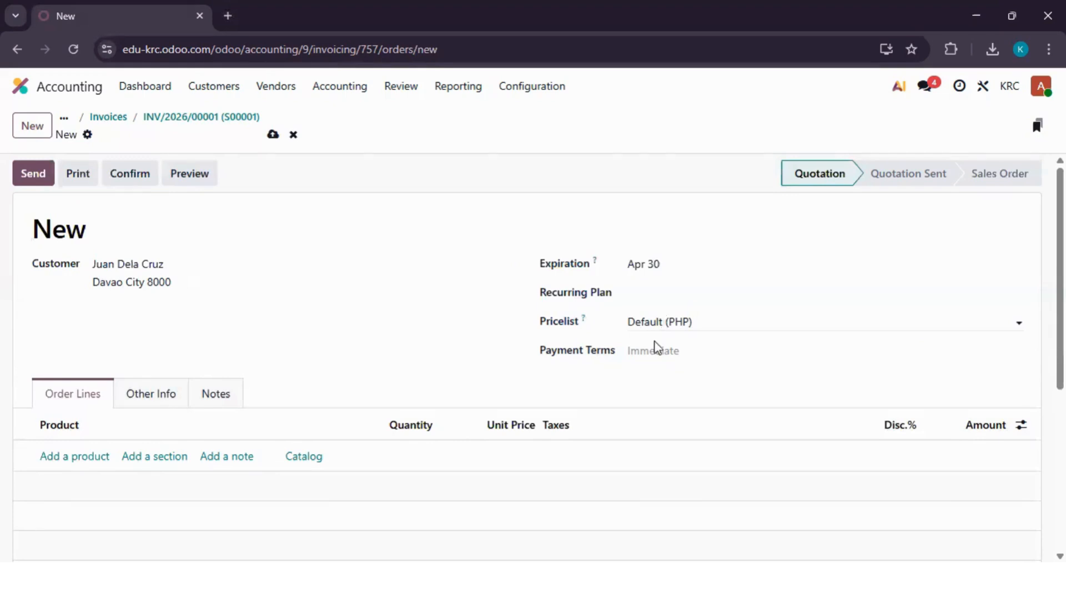
click(654, 348)
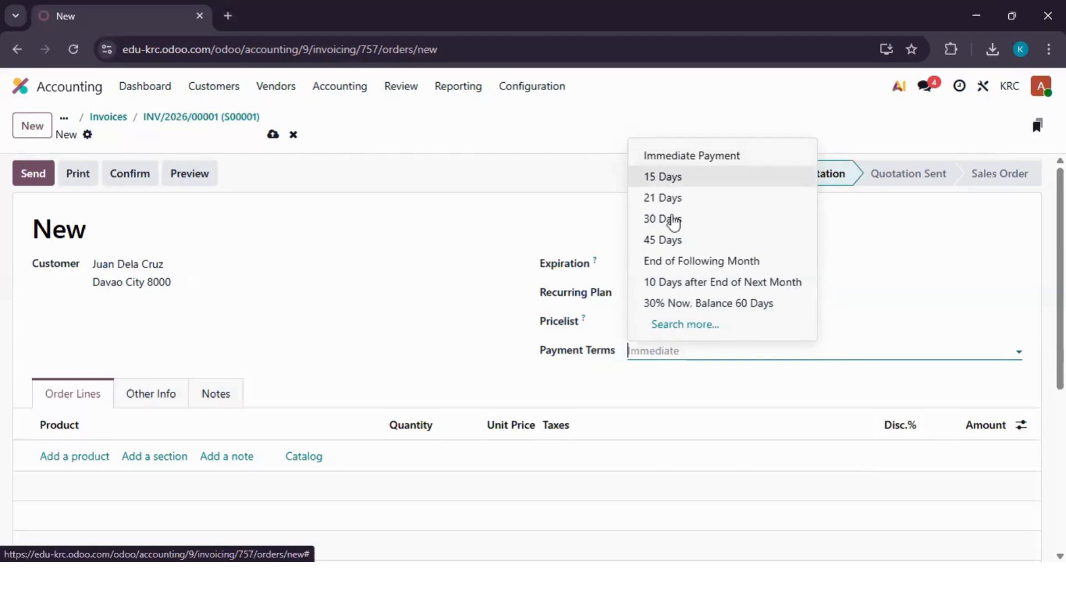
click(721, 161)
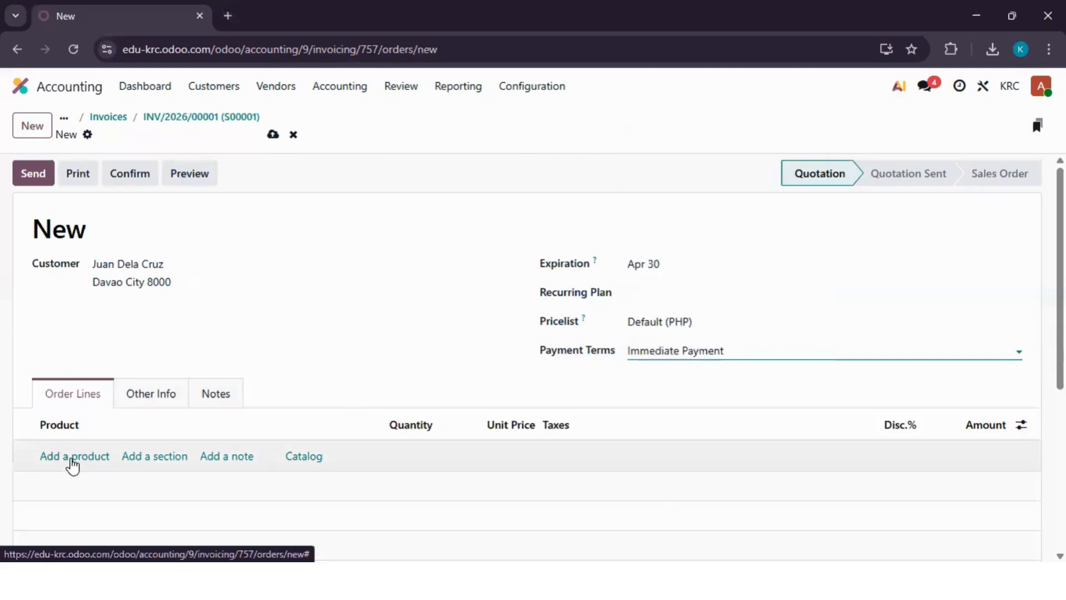
- Add Colored Socks to the quotation's order lines with a quantity of 5
click(72, 457)
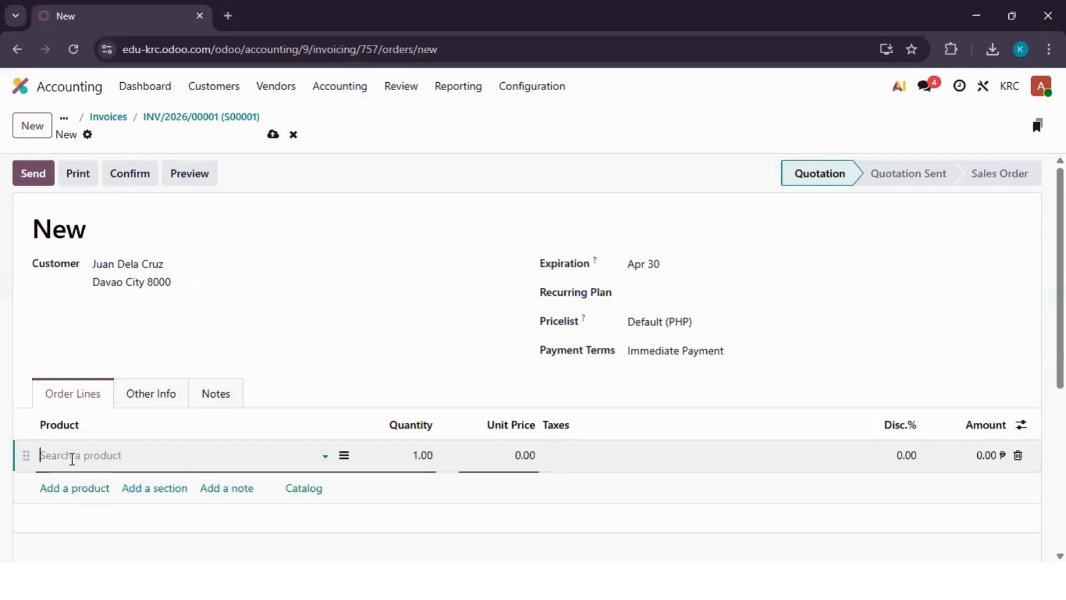
click(72, 459)
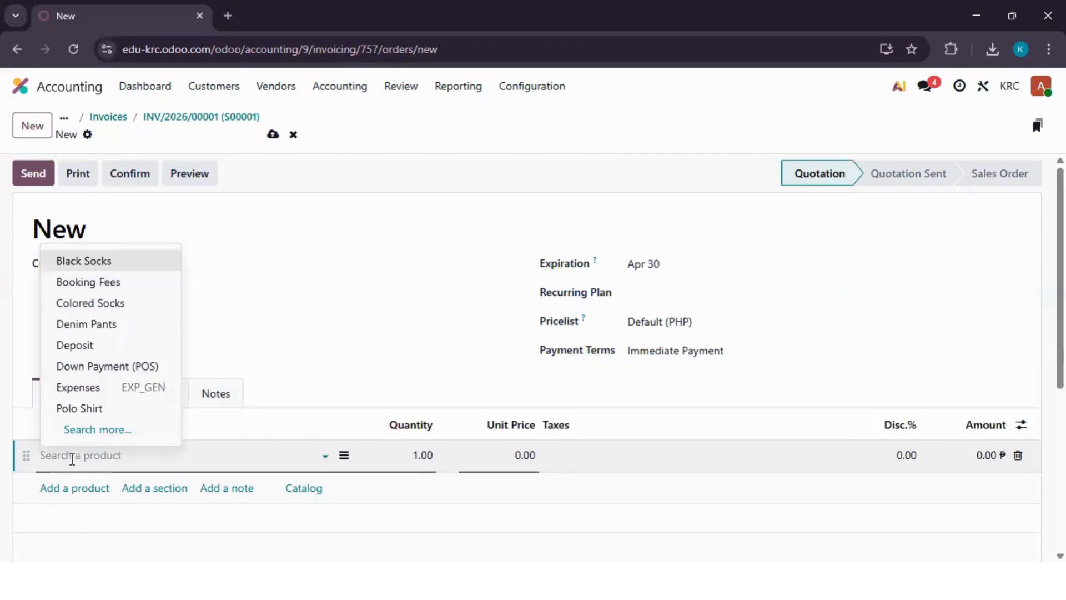
text(colo)
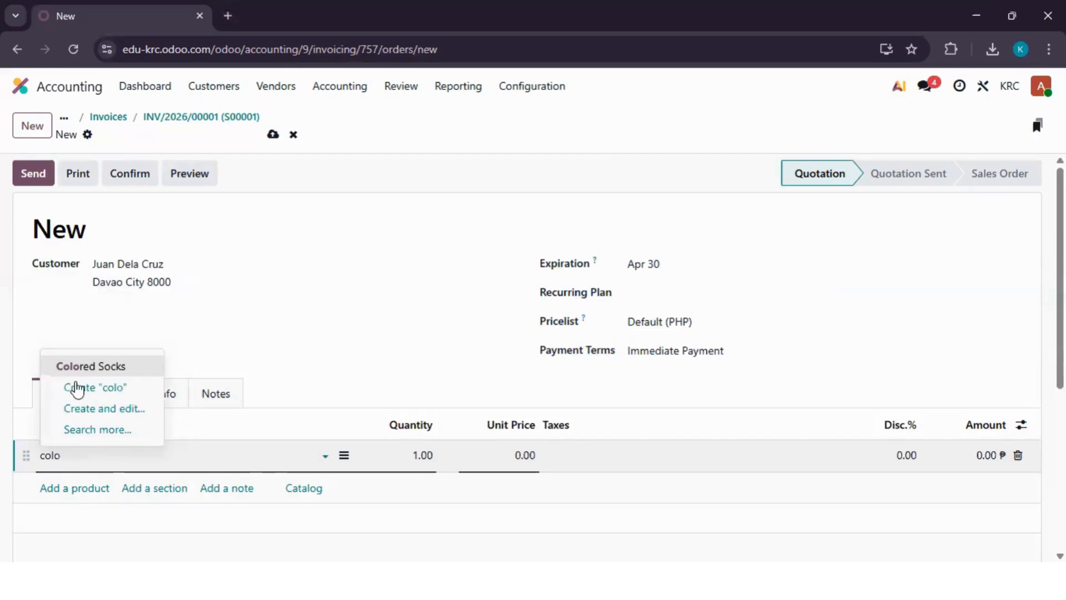
key(Return)
click(396, 457)
text(5)
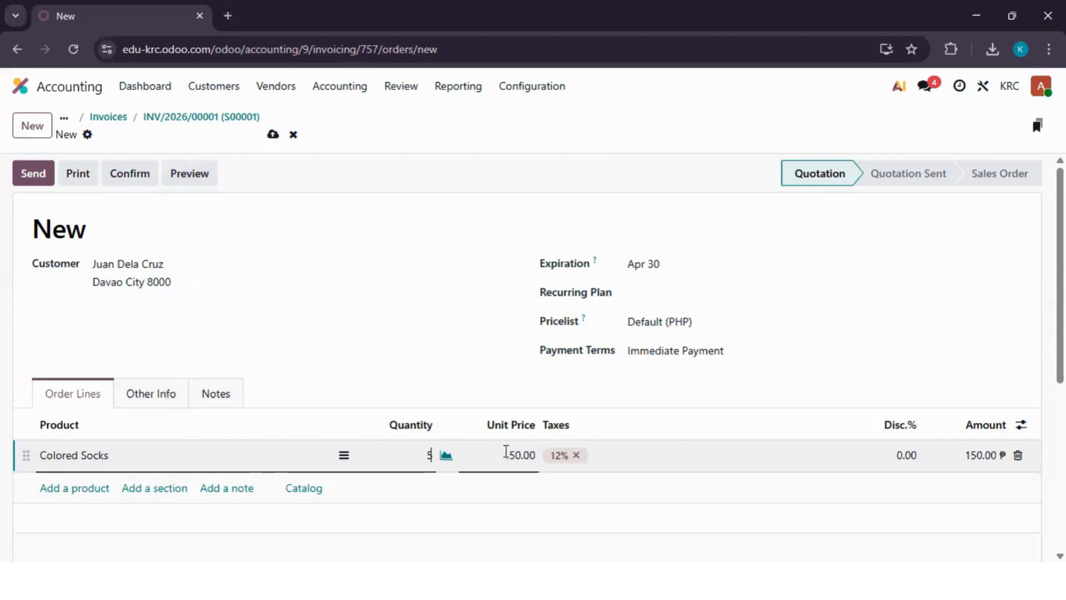
click(562, 399)
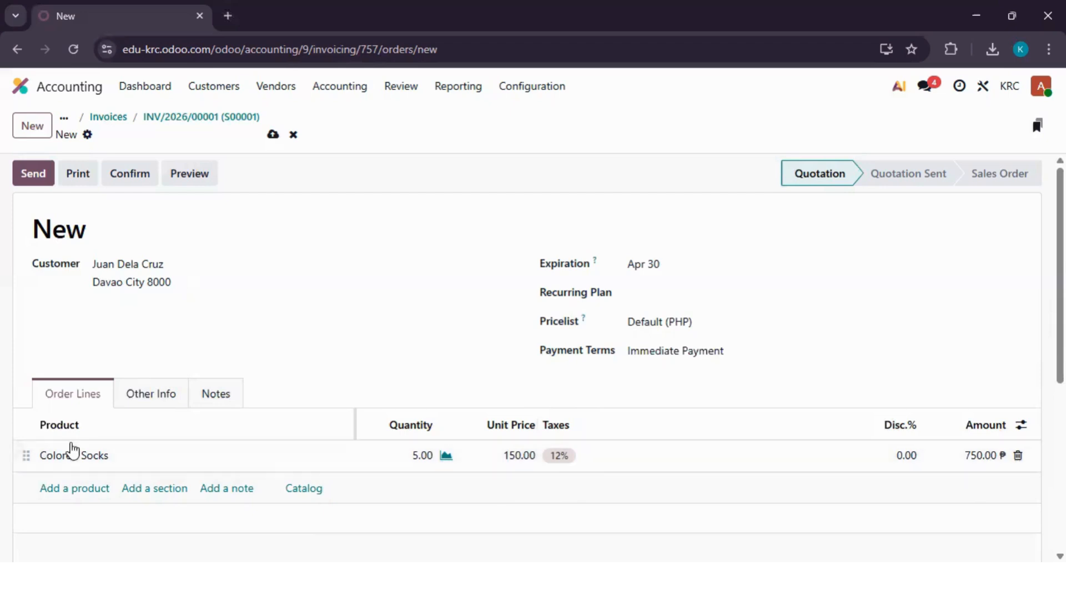
- Add Black Socks to the quotation from the product catalog's Apparel category with a quantity of 5
click(67, 488)
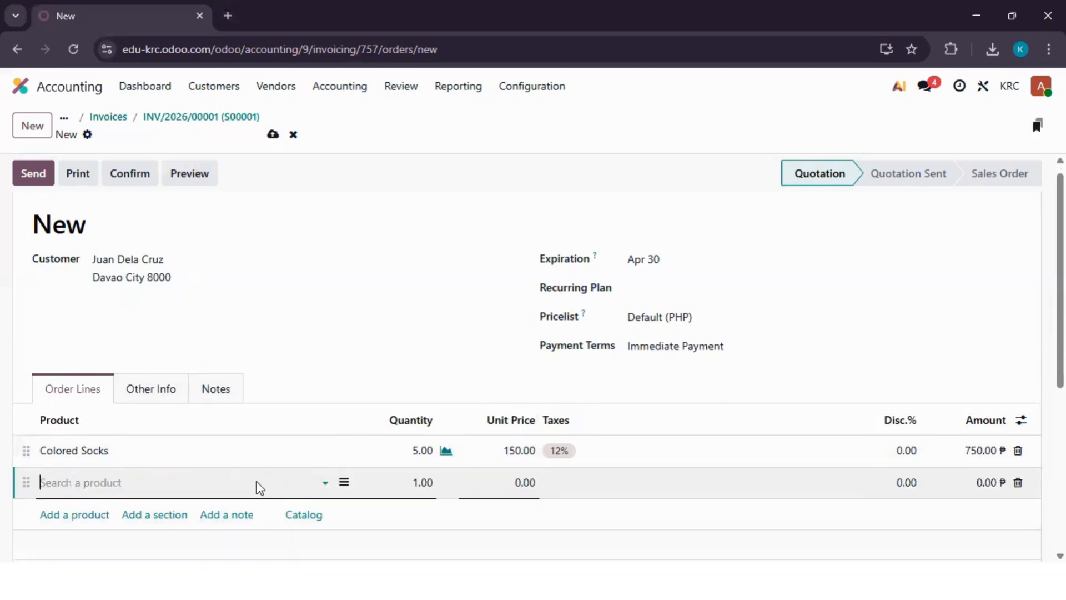
scroll(302, 447, down, 1)
click(304, 444)
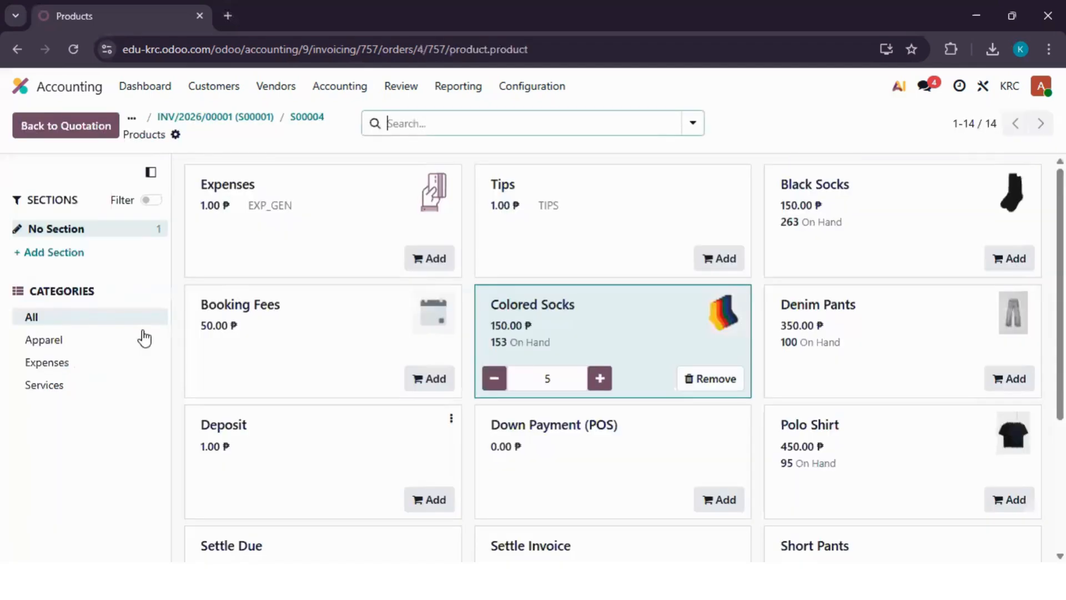
click(53, 345)
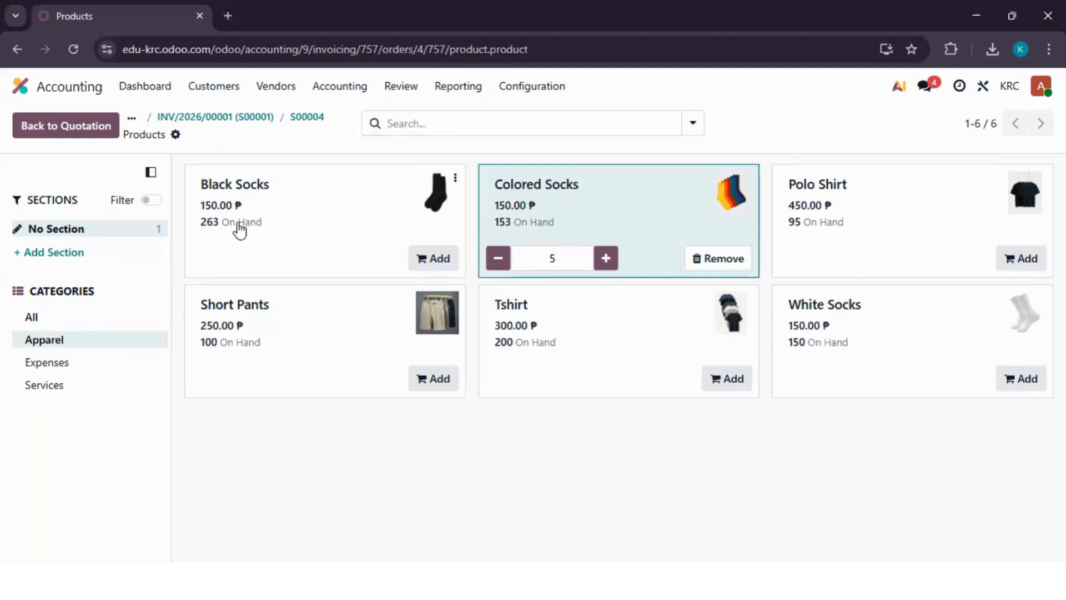
click(442, 261)
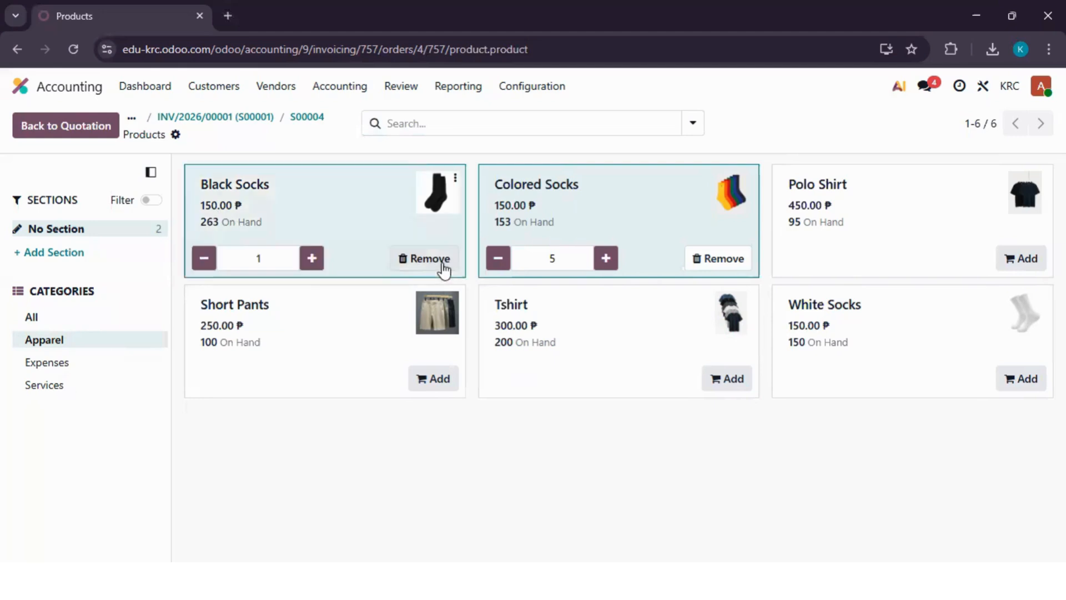
click(314, 262)
click(313, 262)
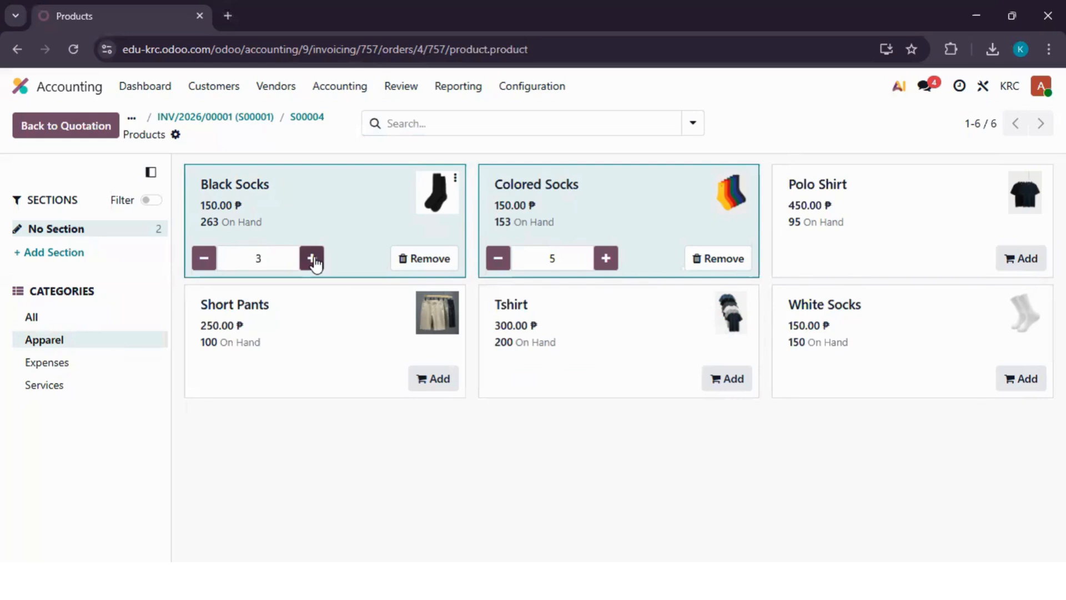
click(312, 259)
click(312, 259)
- Add Polo Shirt from the catalog with a quantity of 2 and return to the quotation
click(839, 258)
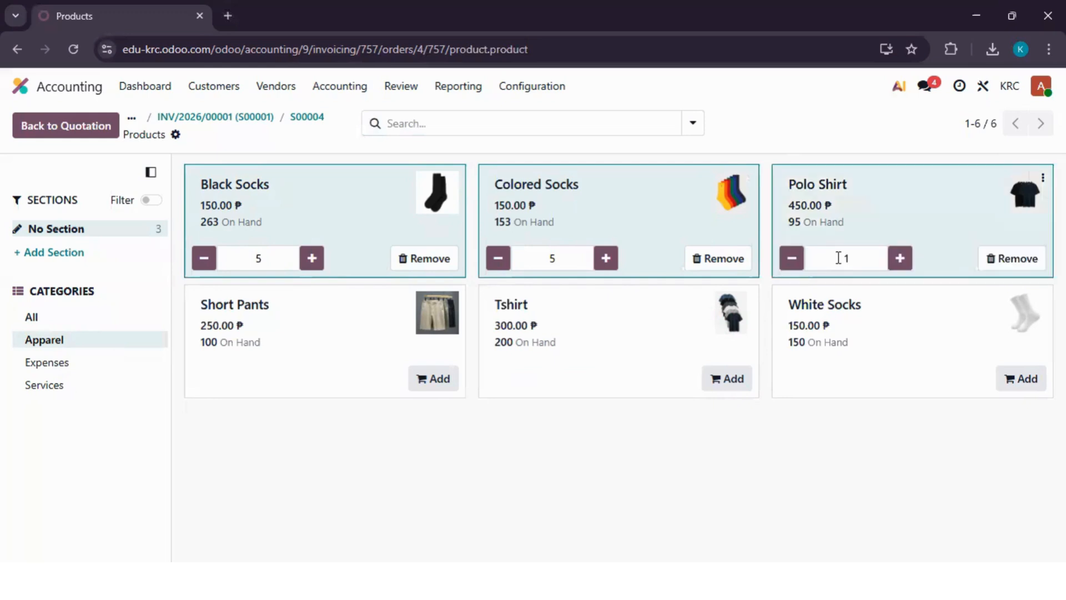
click(840, 258)
text(2)
click(88, 125)
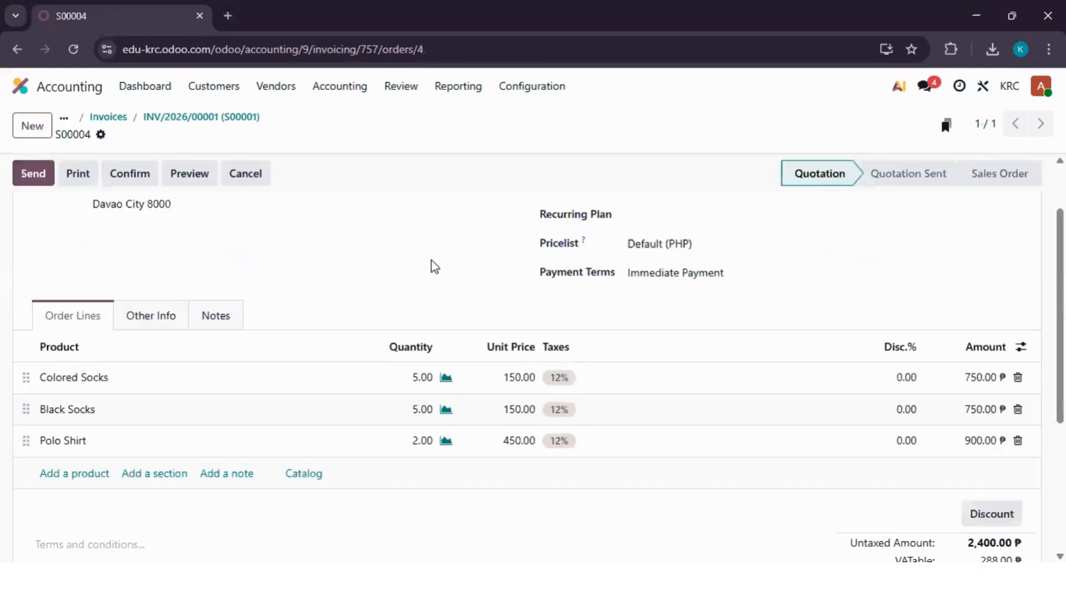
- Check the quotation's details and order lines, and confirm it as a sales order
scroll(432, 261, up, 1)
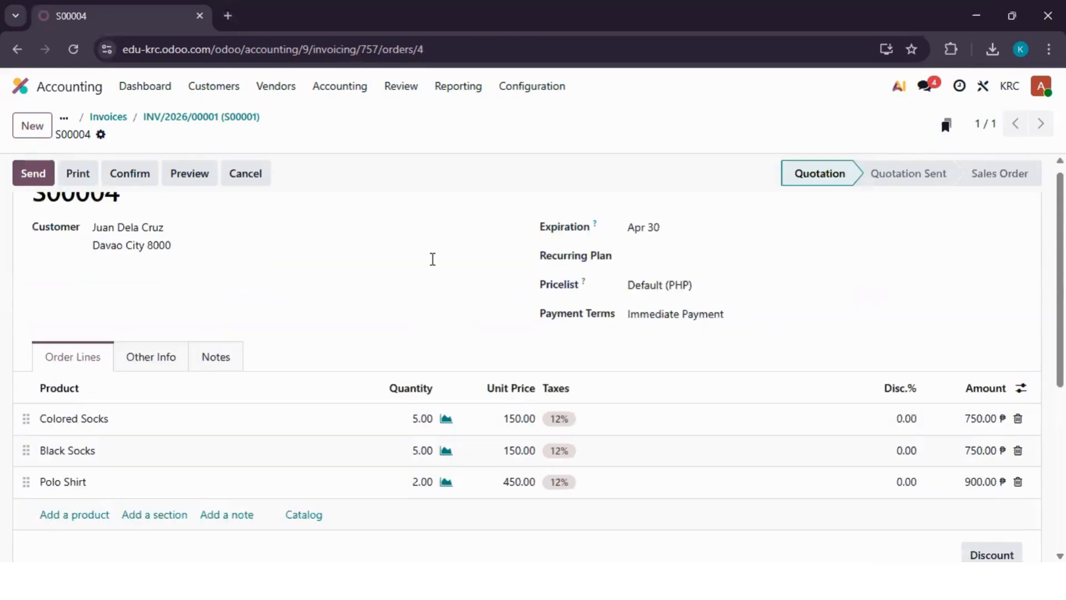
scroll(420, 298, up, 1)
scroll(420, 298, down, 2)
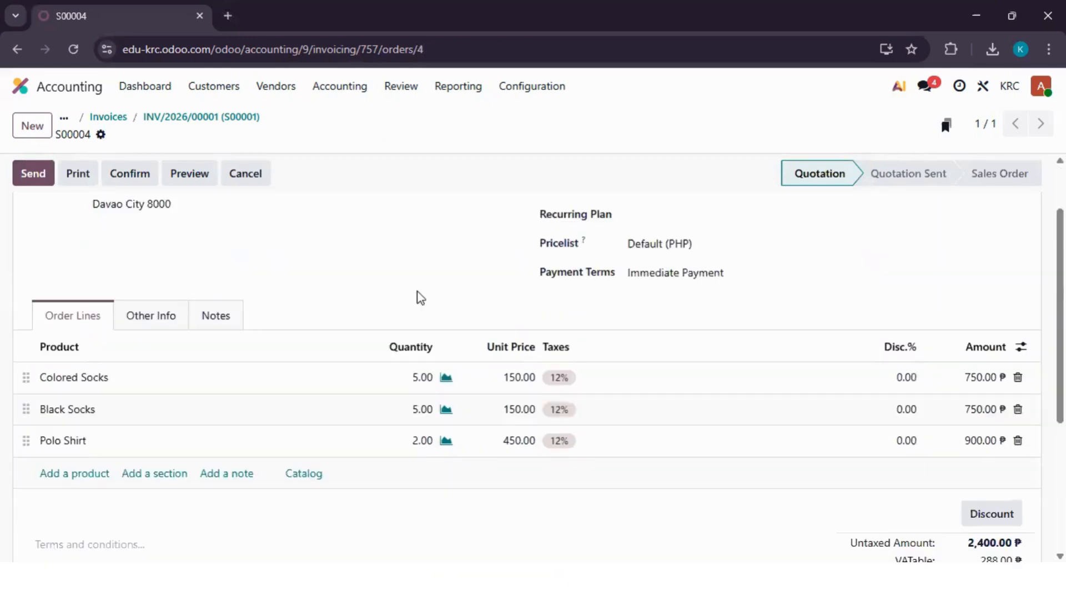
scroll(411, 295, up, 2)
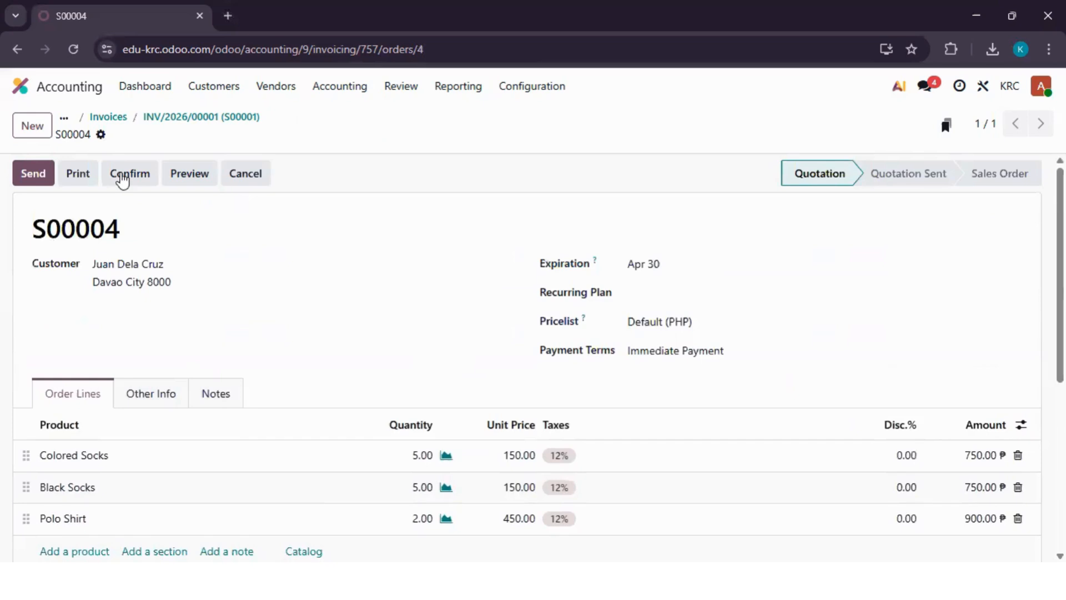
click(33, 181)
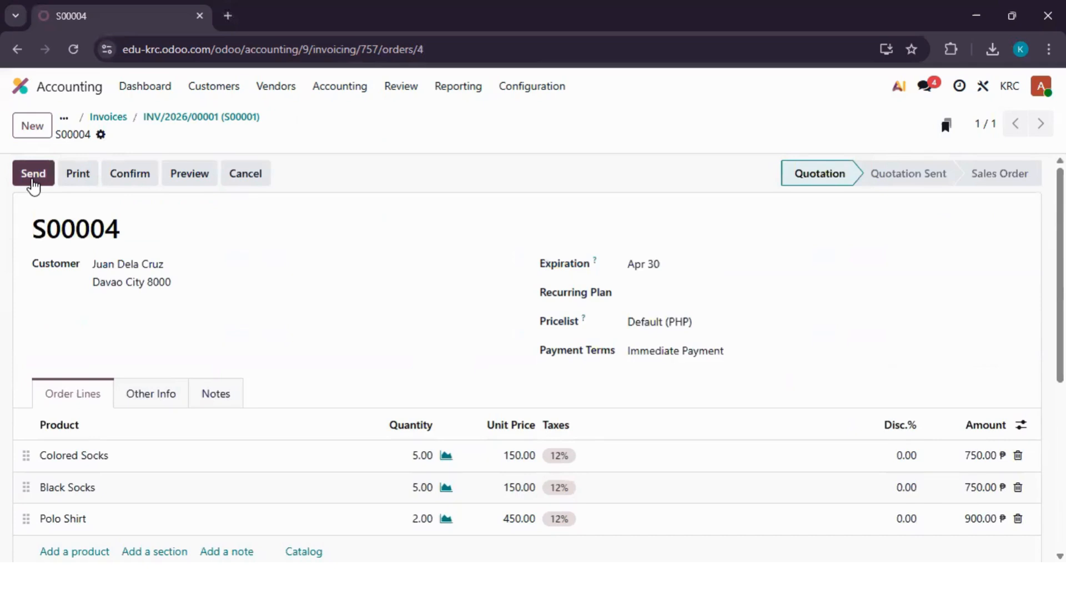
click(125, 181)
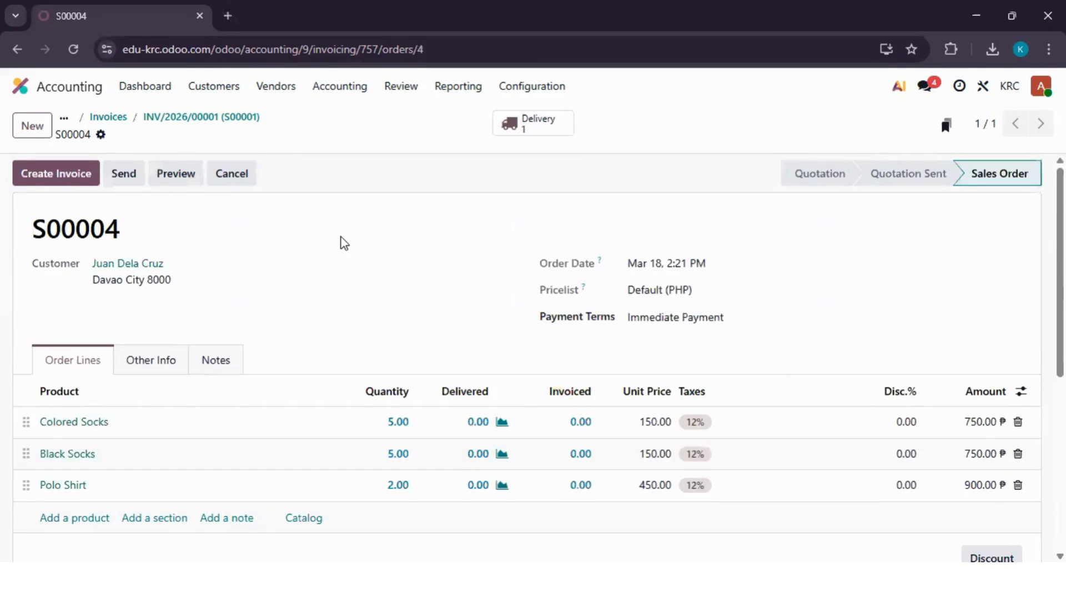
- Create a draft invoice from the sales order, using the Regular invoice type after viewing the down payment options
click(72, 184)
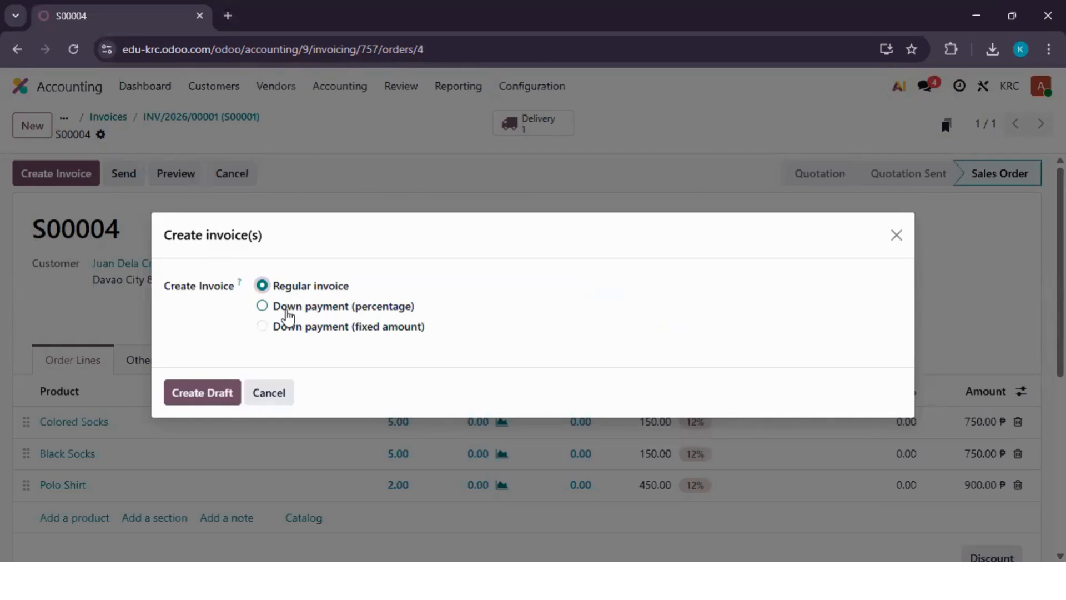
click(289, 306)
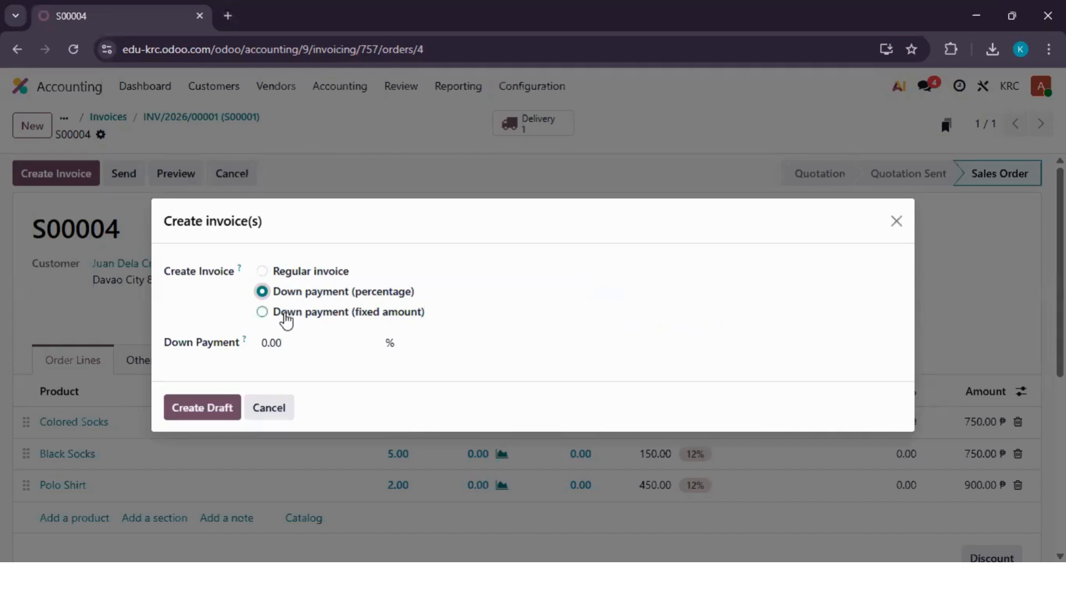
click(286, 320)
click(262, 268)
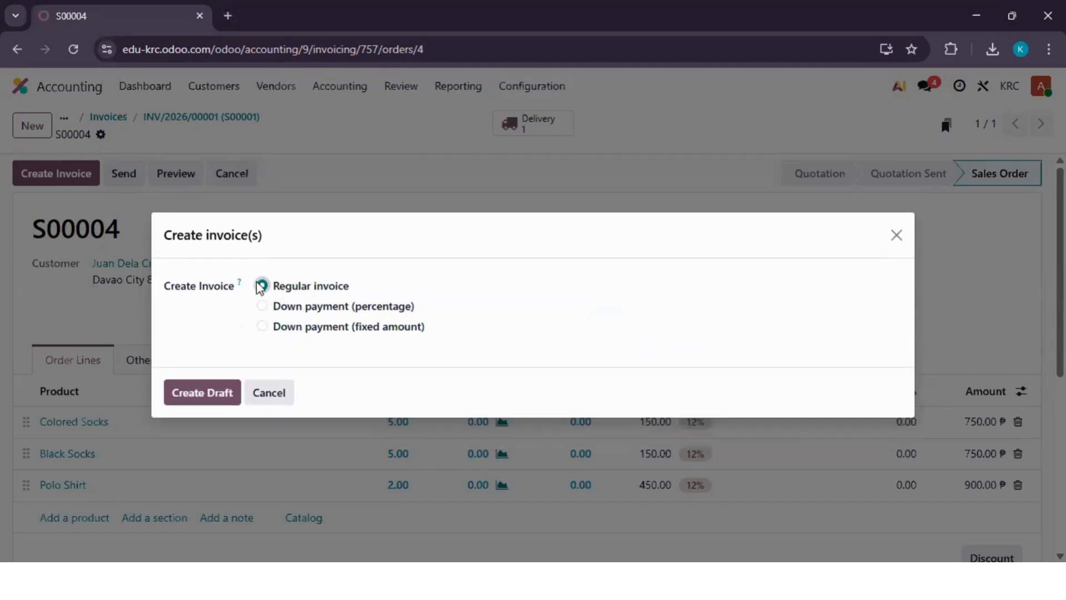
click(204, 392)
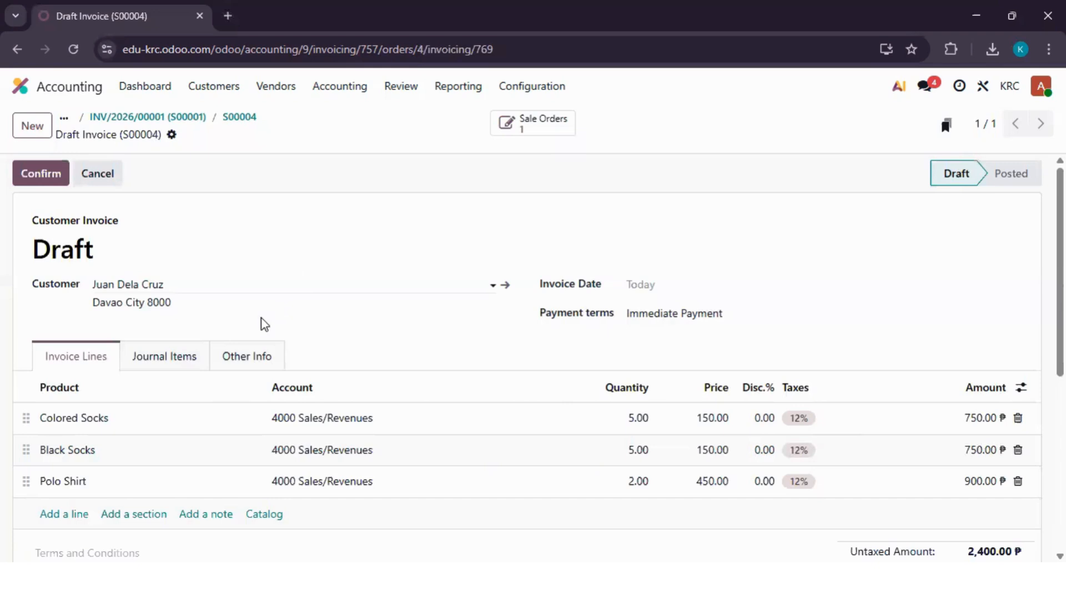
- Review the draft invoice's journal items, including the revenue, output VAT and receivable entries, and return to its invoice lines
click(145, 351)
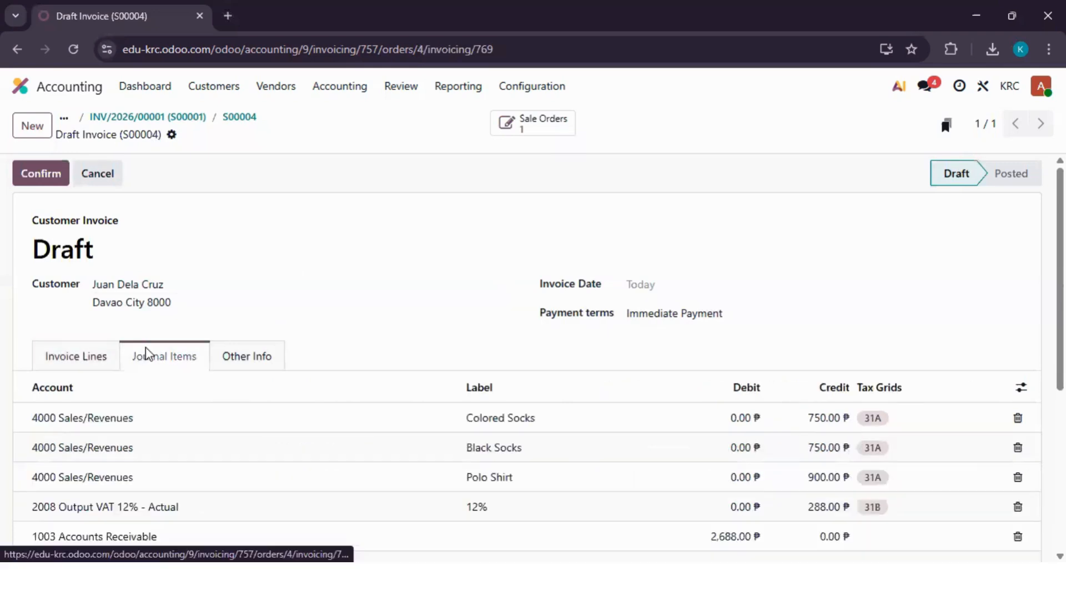
scroll(166, 277, down, 3)
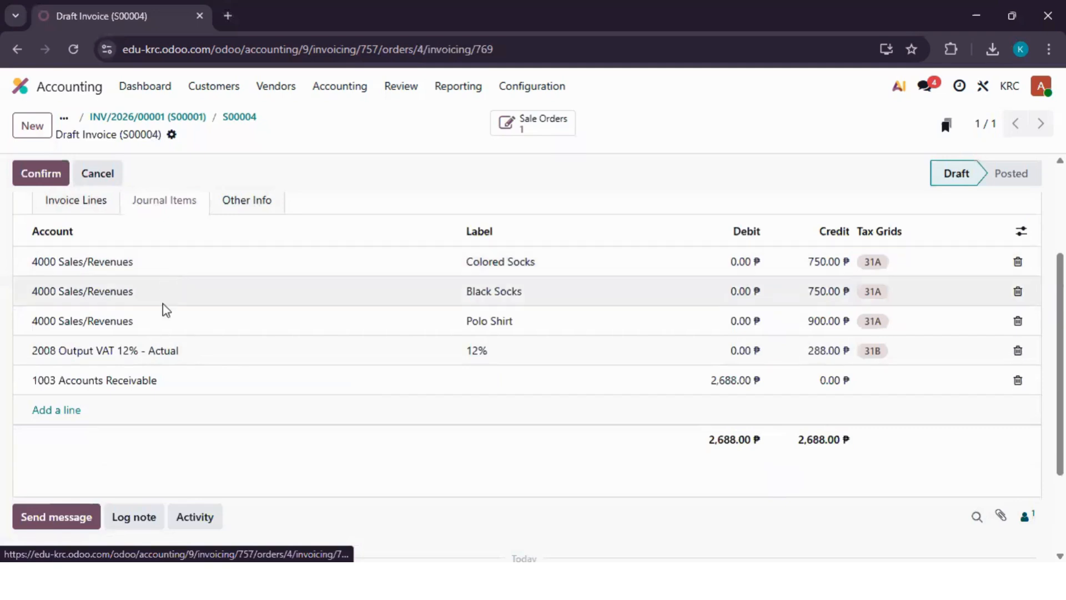
scroll(146, 338, up, 1)
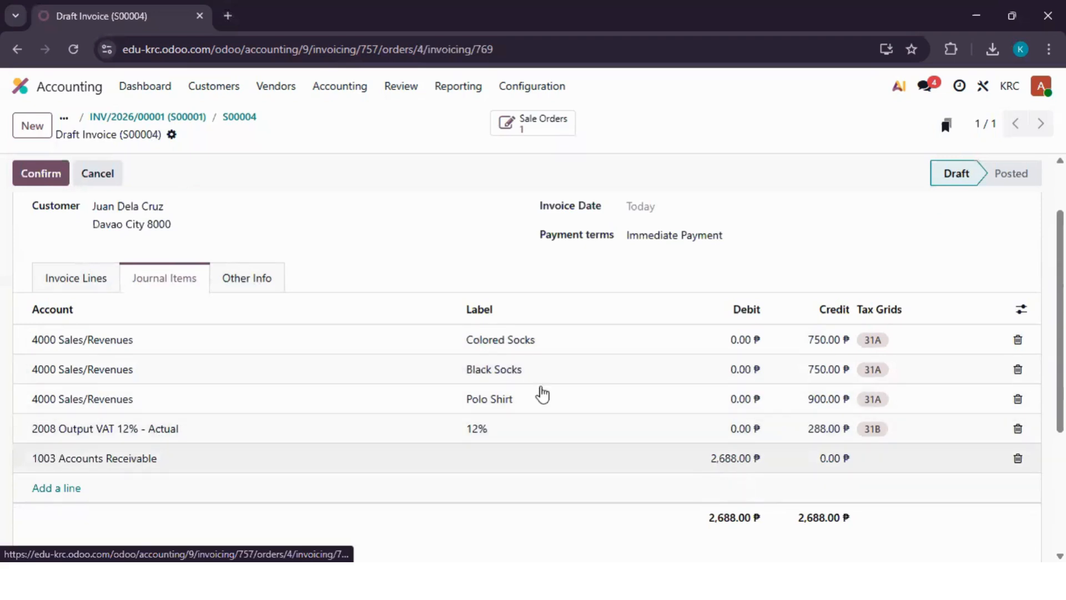
click(102, 287)
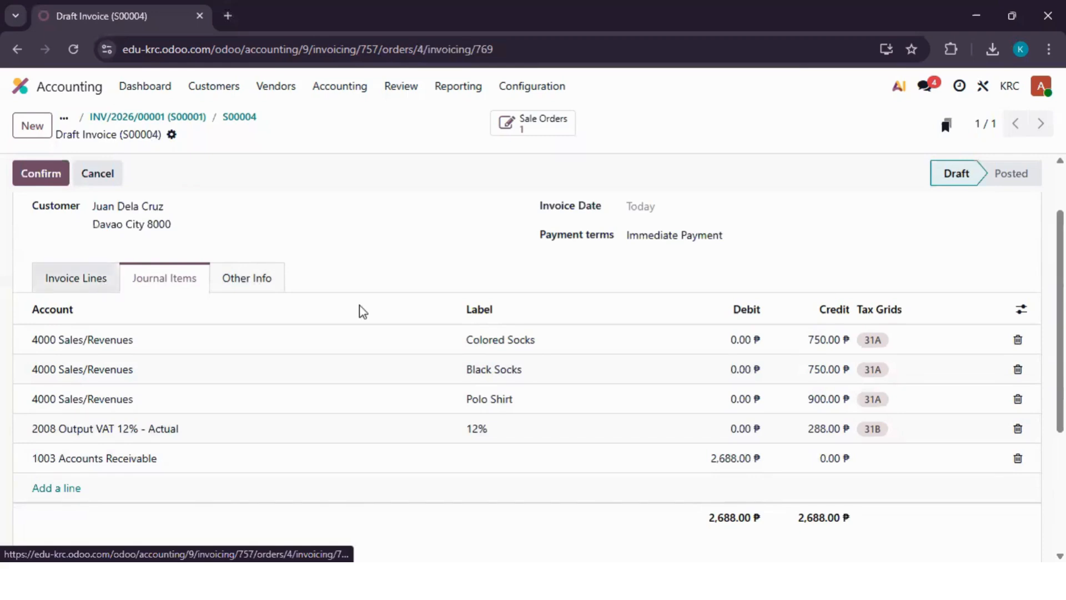
scroll(655, 288, up, 1)
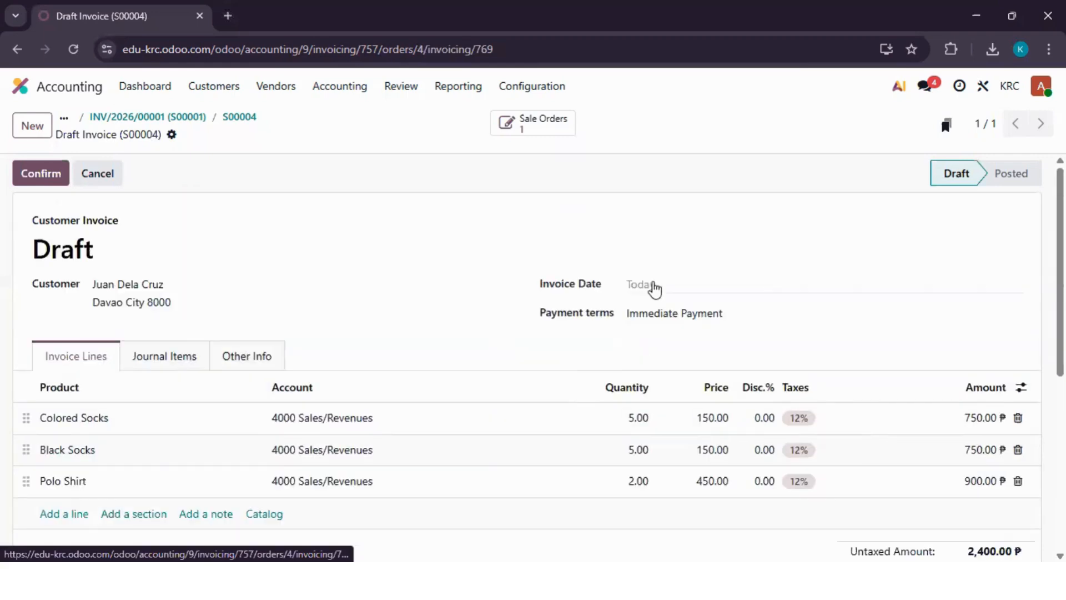
- Set the draft invoice's date to March 18, 2026 and confirm the invoice
click(654, 286)
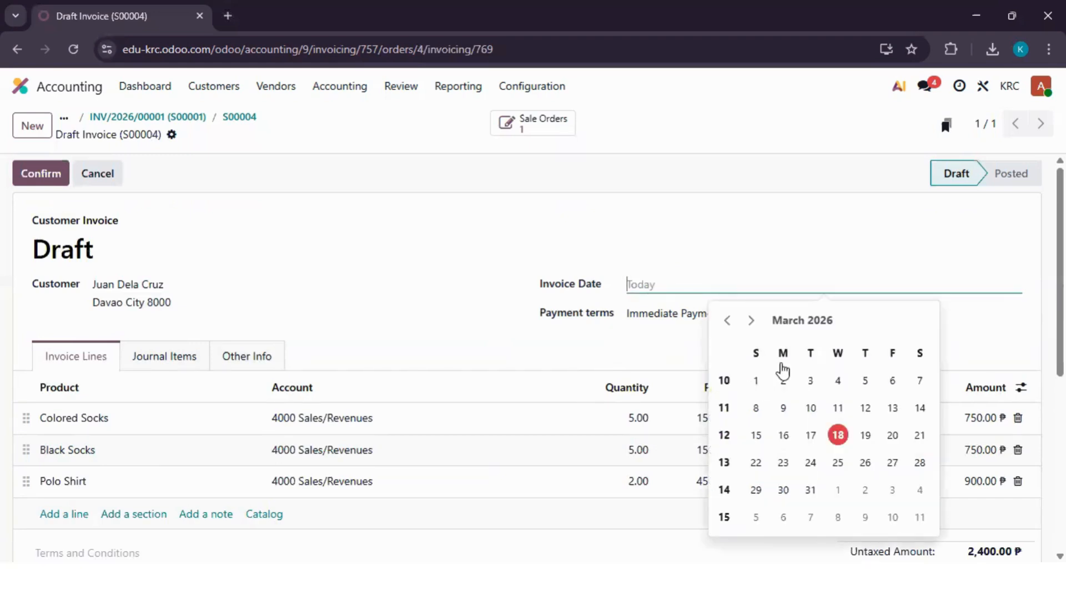
click(865, 432)
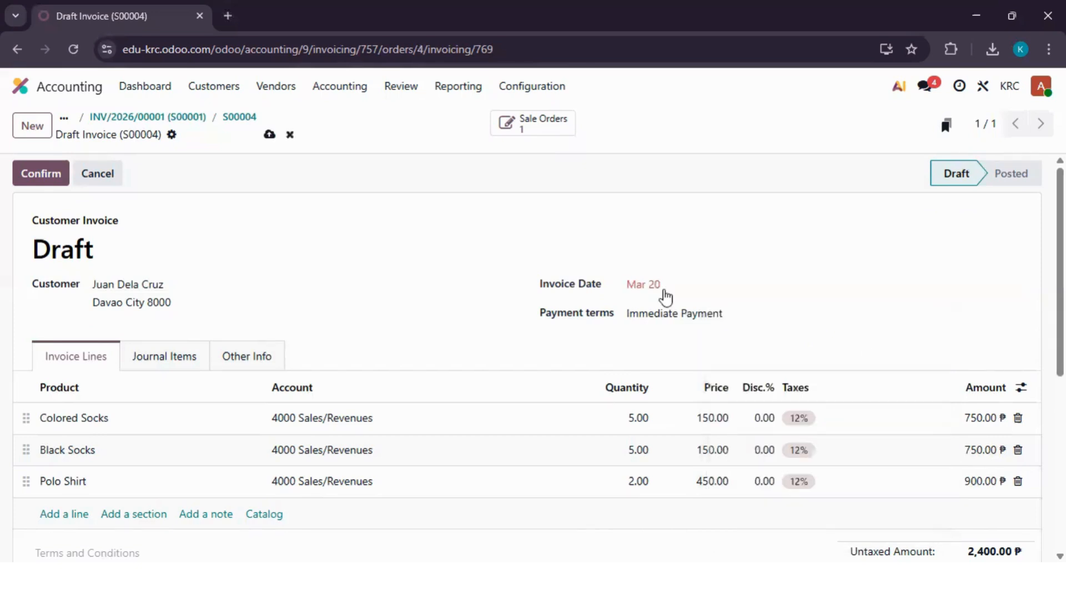
click(666, 294)
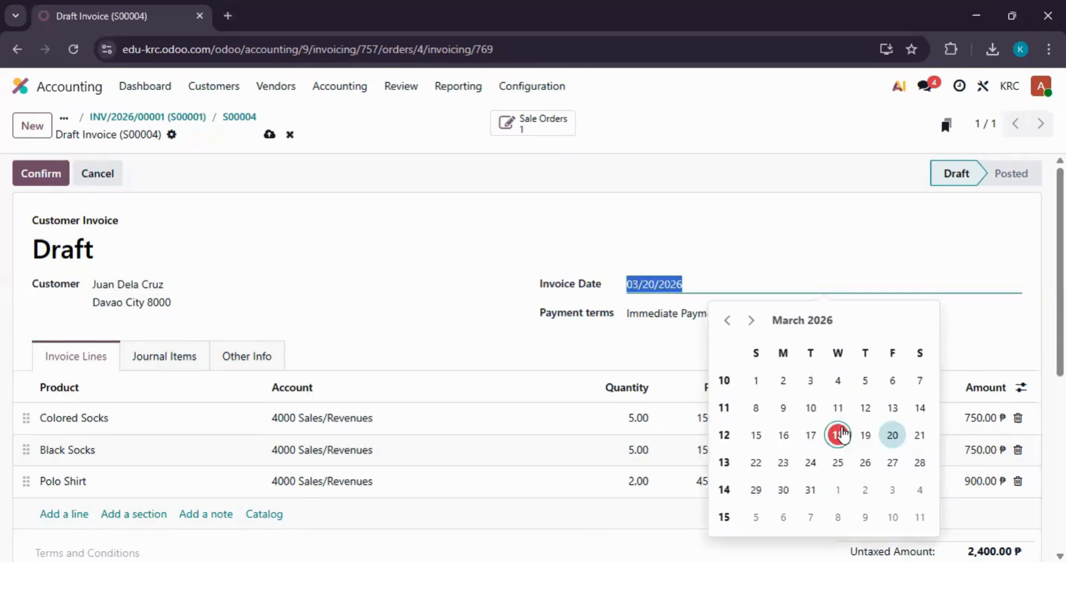
click(840, 434)
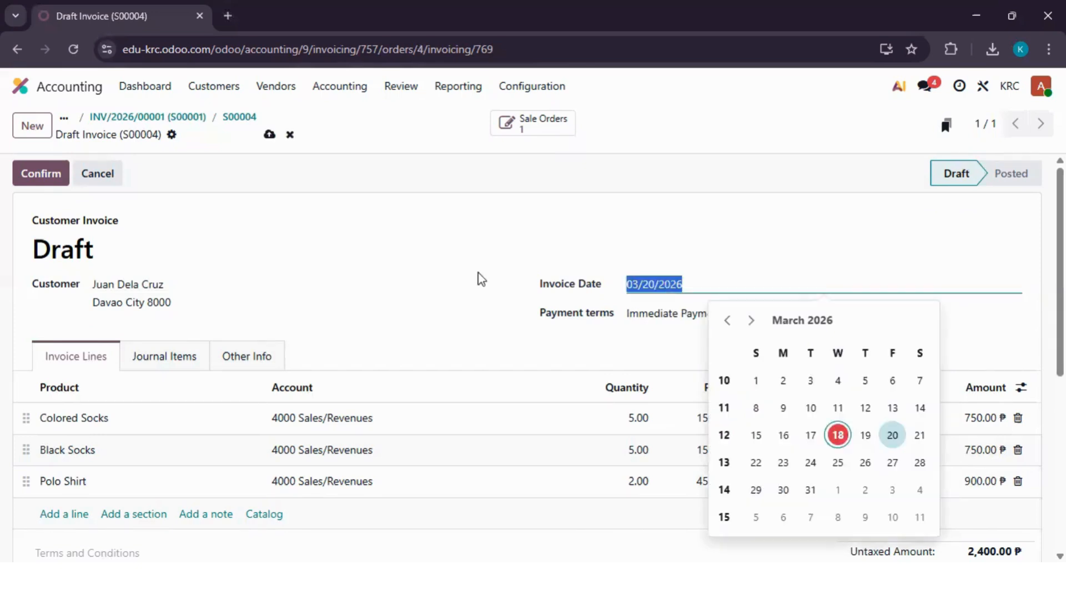
click(41, 174)
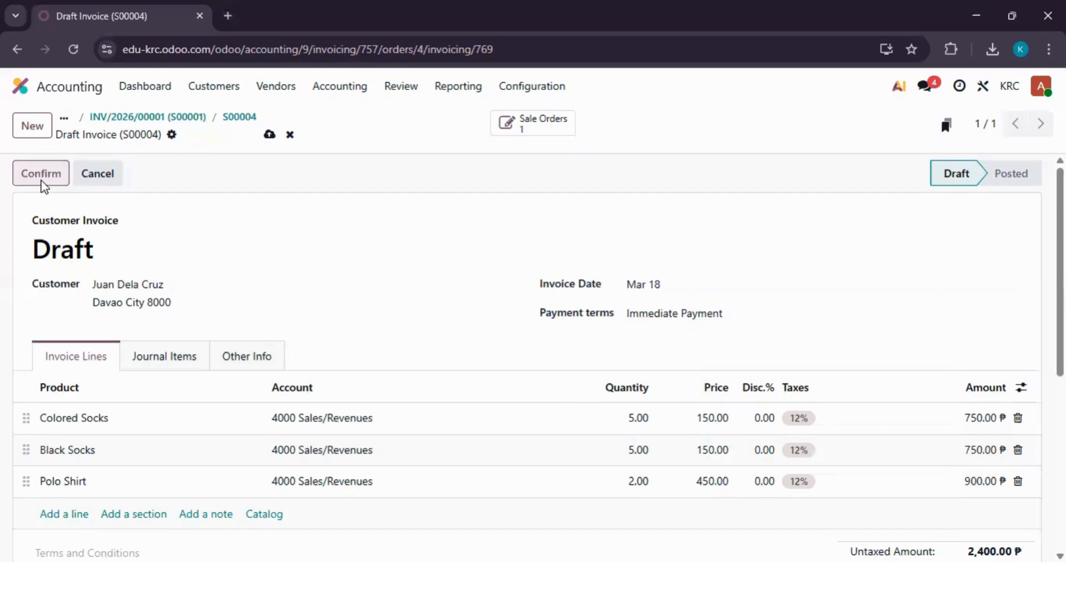
click(42, 180)
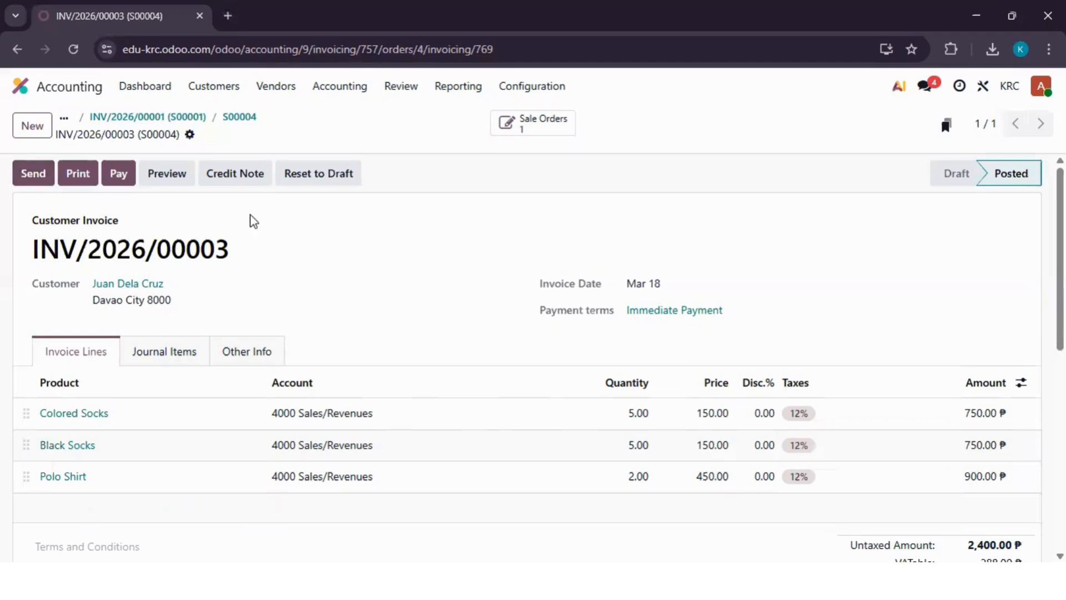
- Open the delivery order from the invoice's linked sales order and validate it, then return to the posted invoice
click(526, 134)
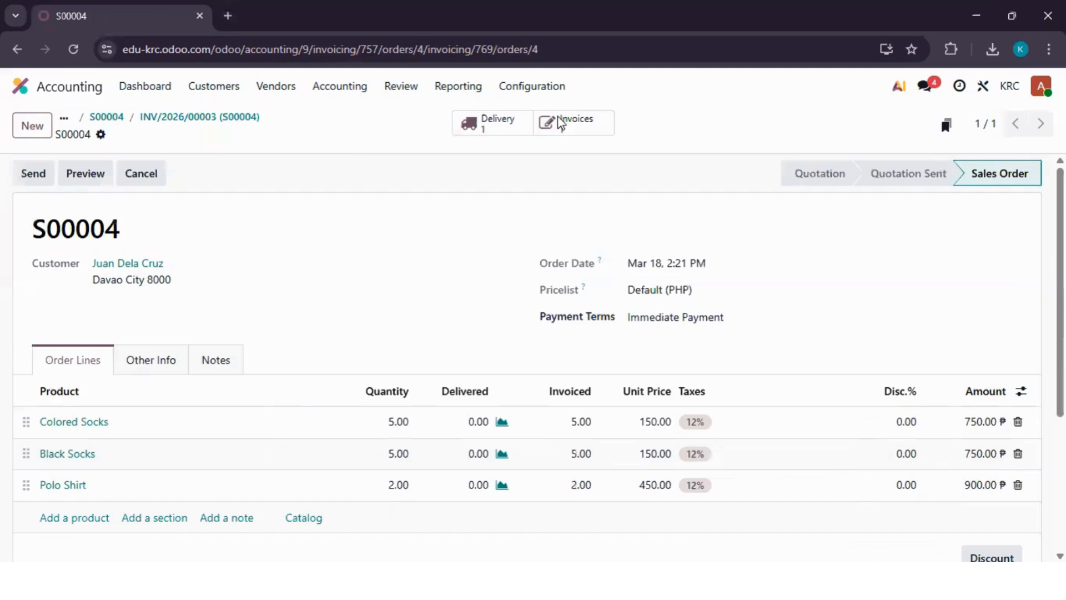
click(491, 120)
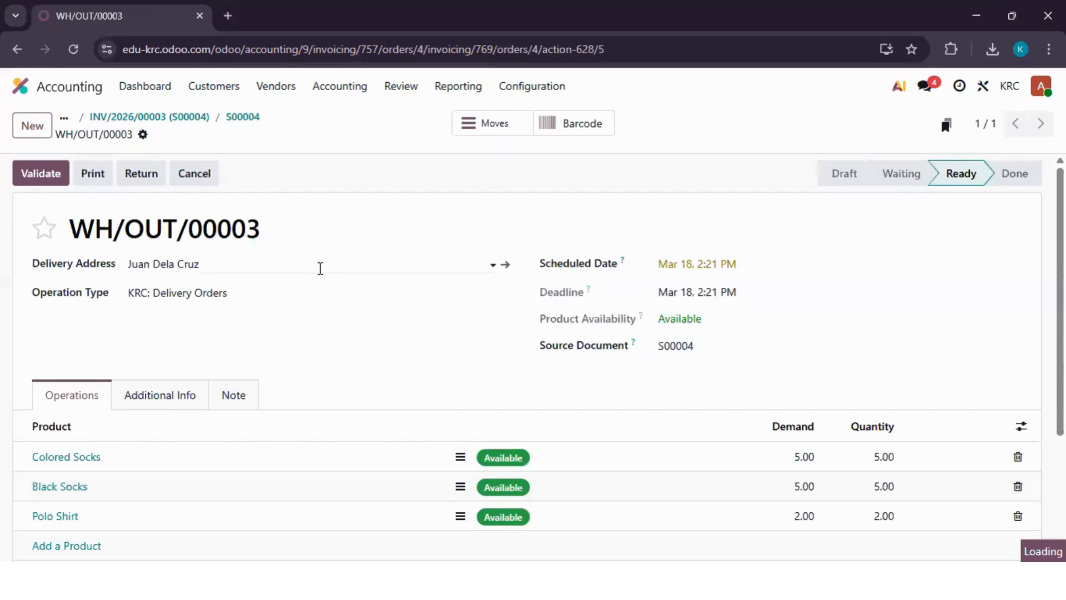
click(38, 176)
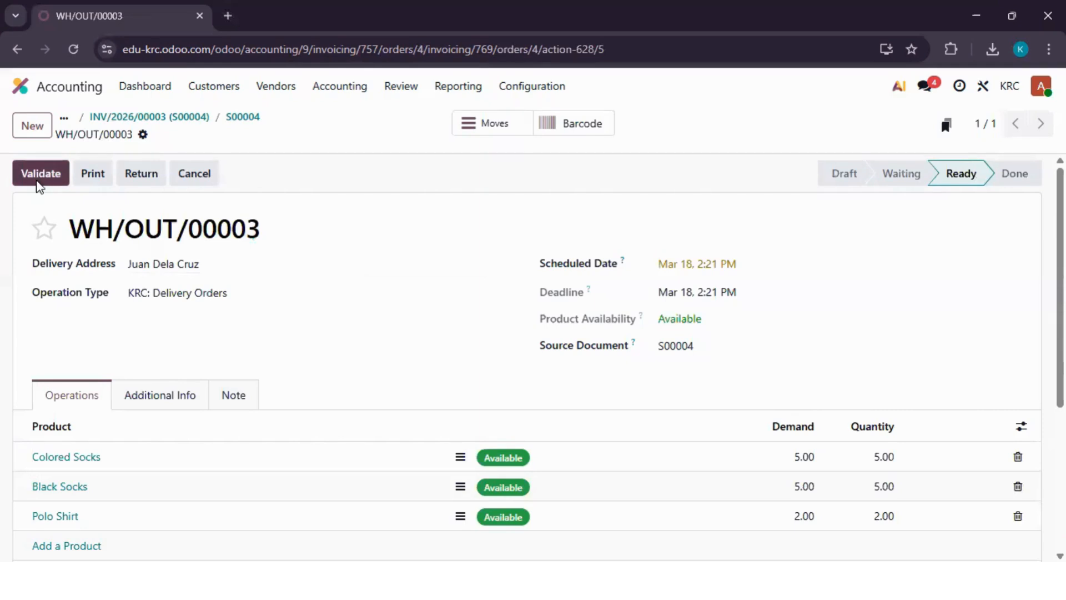
click(38, 177)
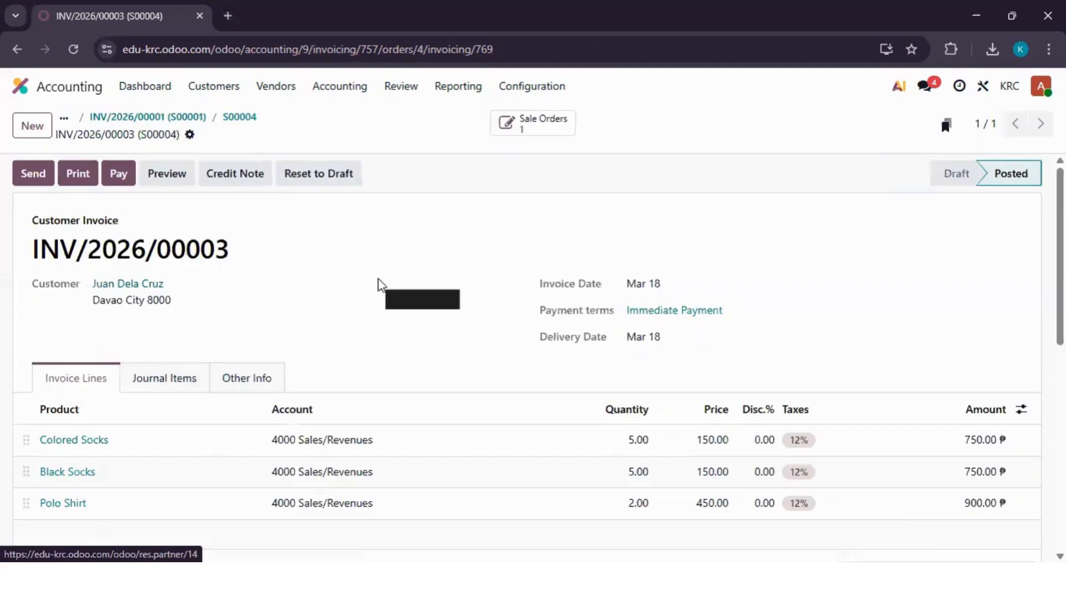
- Review the posted invoice's journal items, including the inventory, cost of goods sold, output VAT and receivable entries
scroll(179, 314, down, 1)
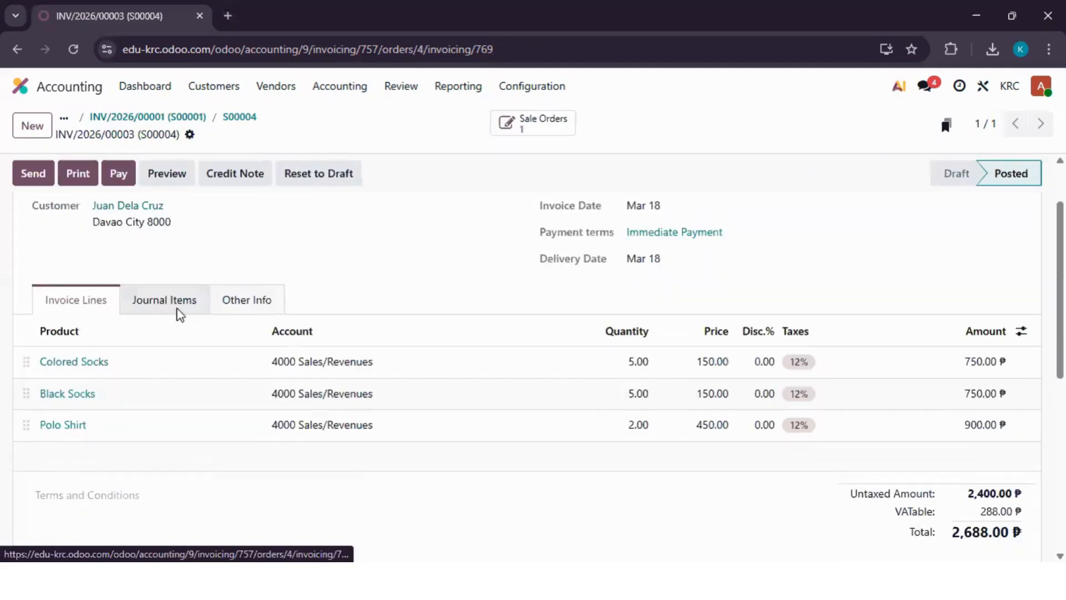
click(179, 314)
scroll(177, 314, down, 1)
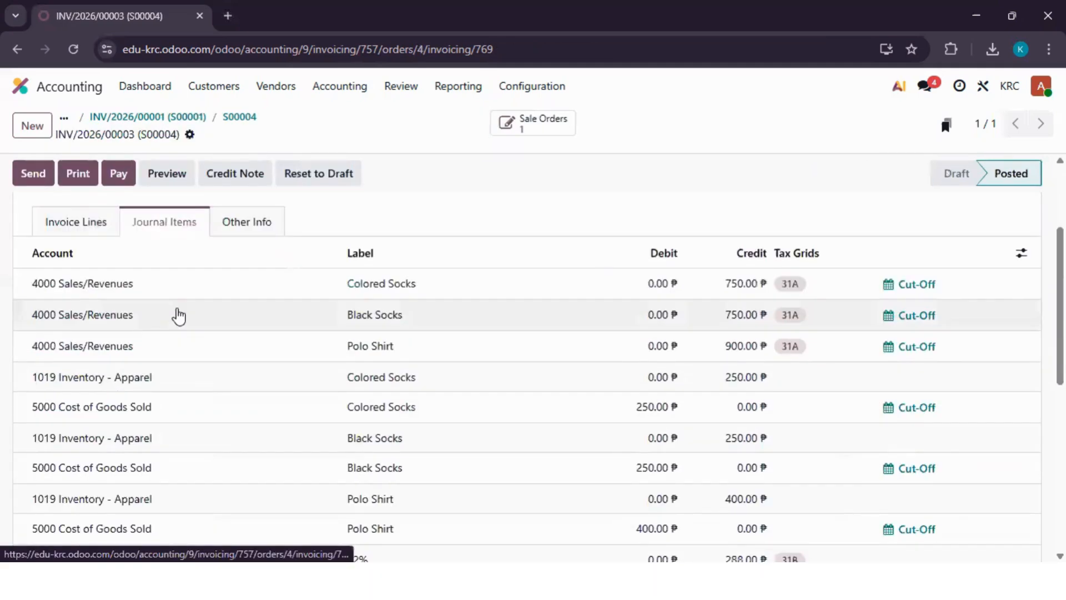
scroll(202, 318, down, 1)
scroll(414, 472, down, 1)
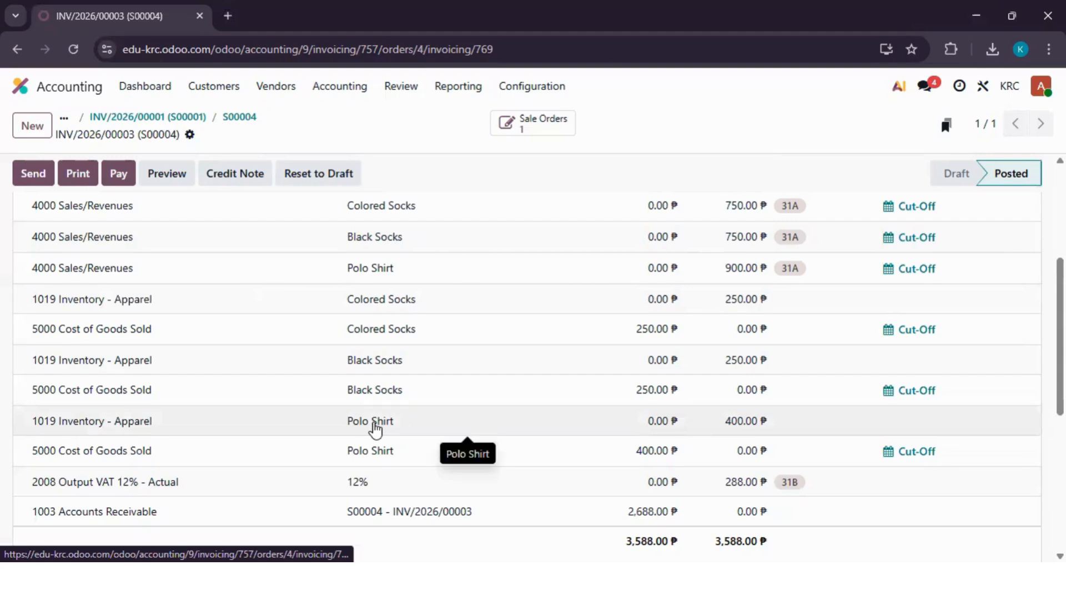
scroll(180, 151, up, 4)
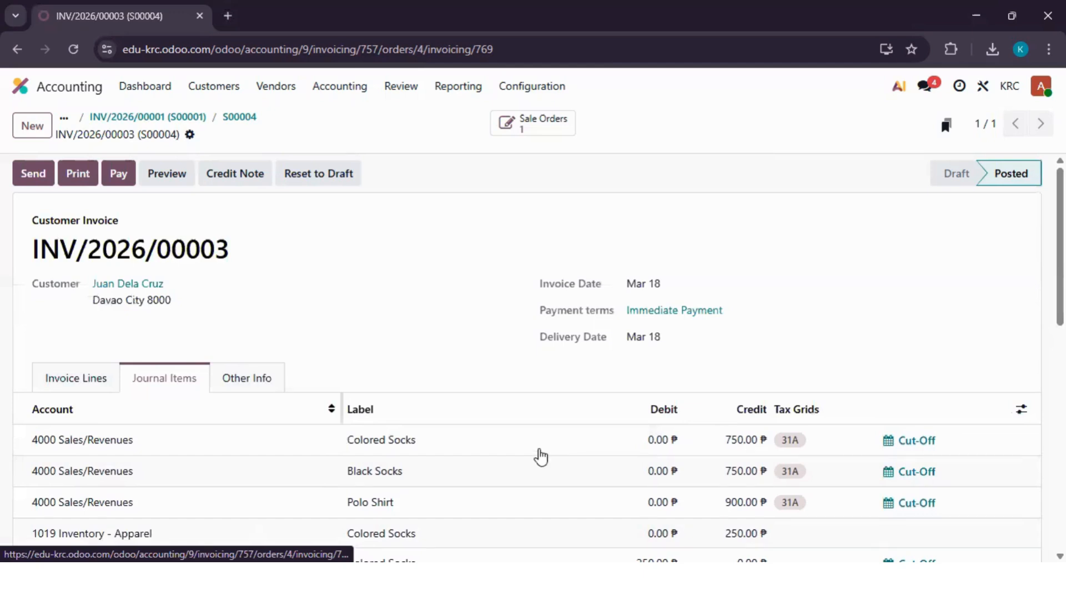
scroll(469, 333, down, 4)
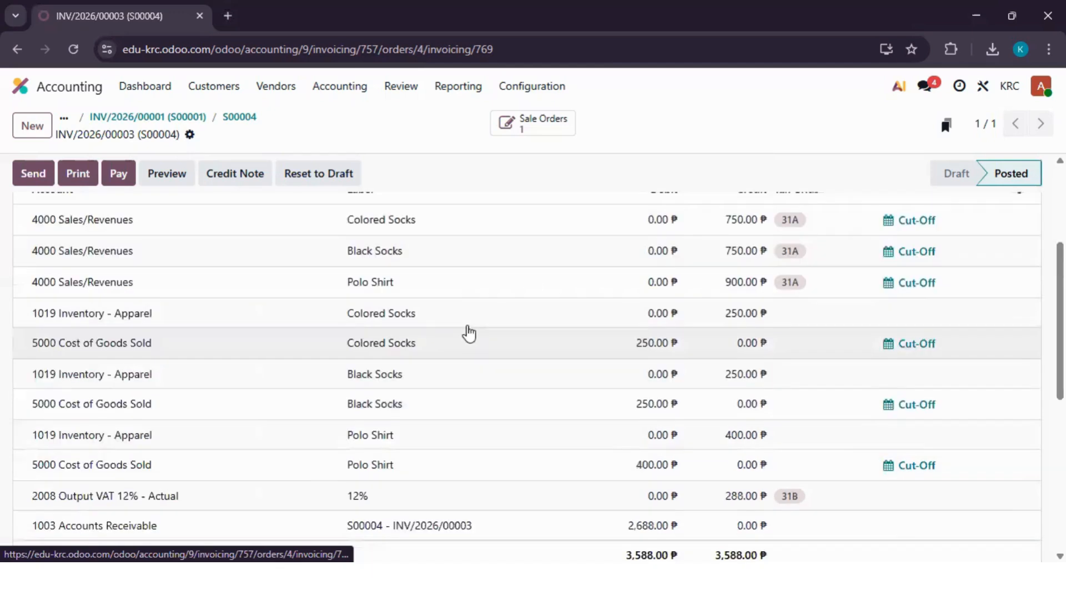
scroll(478, 167, up, 1)
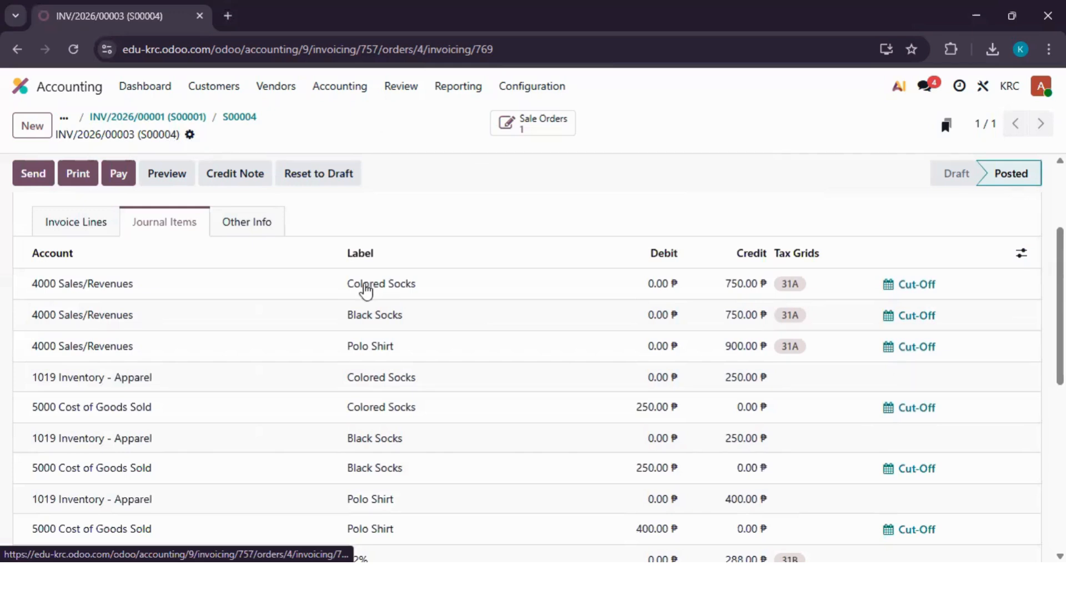
scroll(163, 299, up, 1)
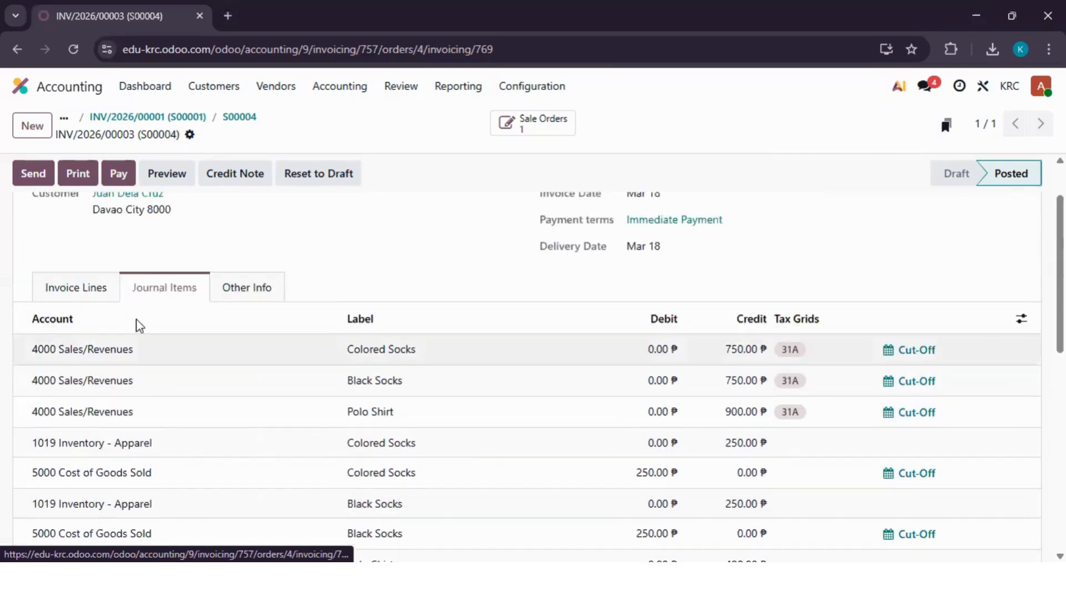
scroll(139, 326, up, 2)
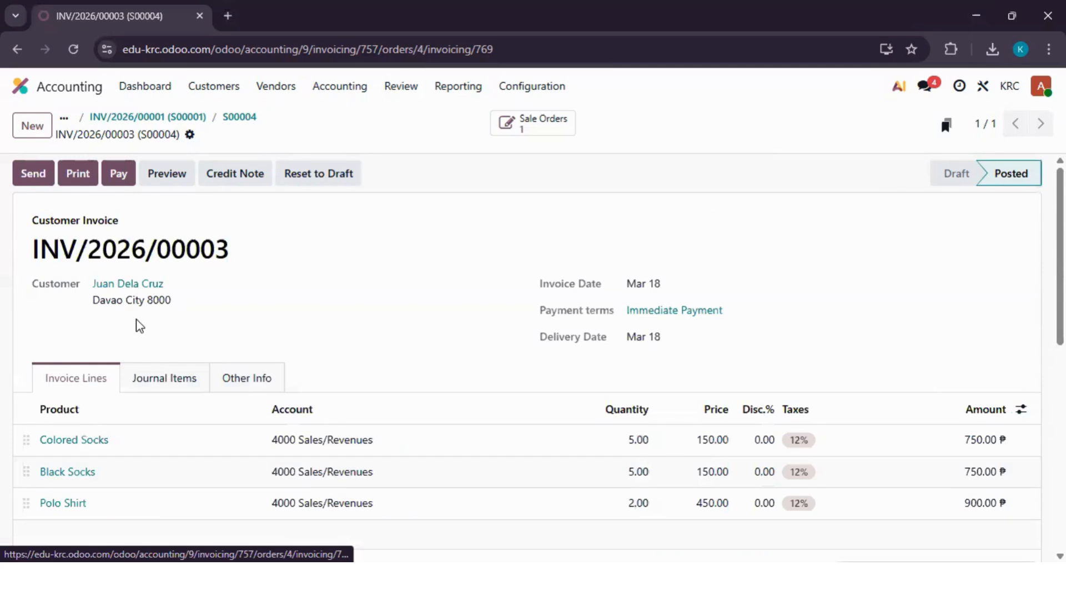
- Register payment of the invoice's full amount using the Bank journal and the Cash payment method
click(119, 177)
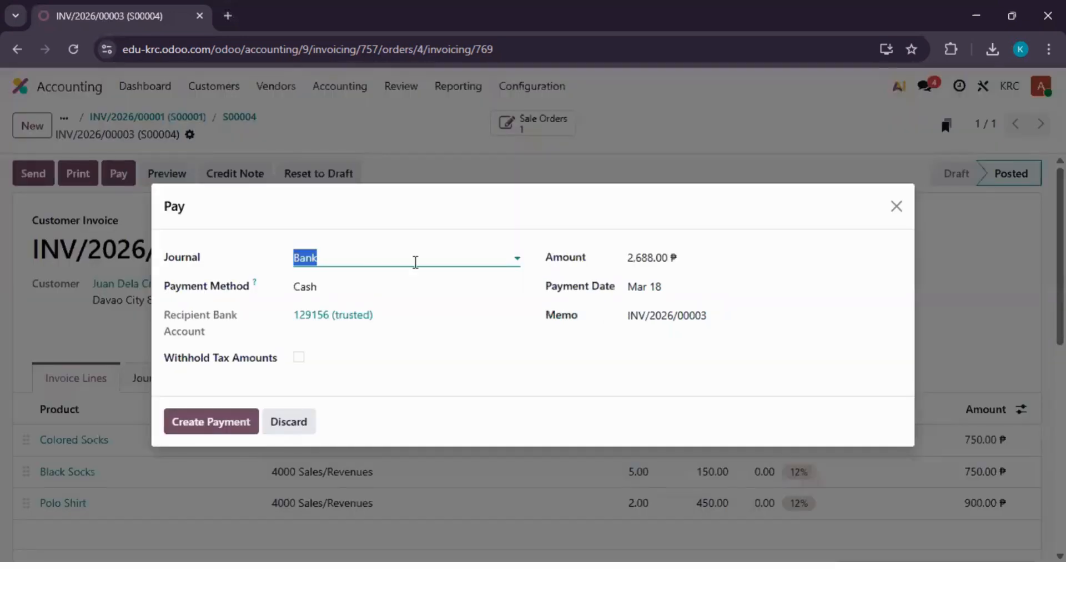
click(341, 282)
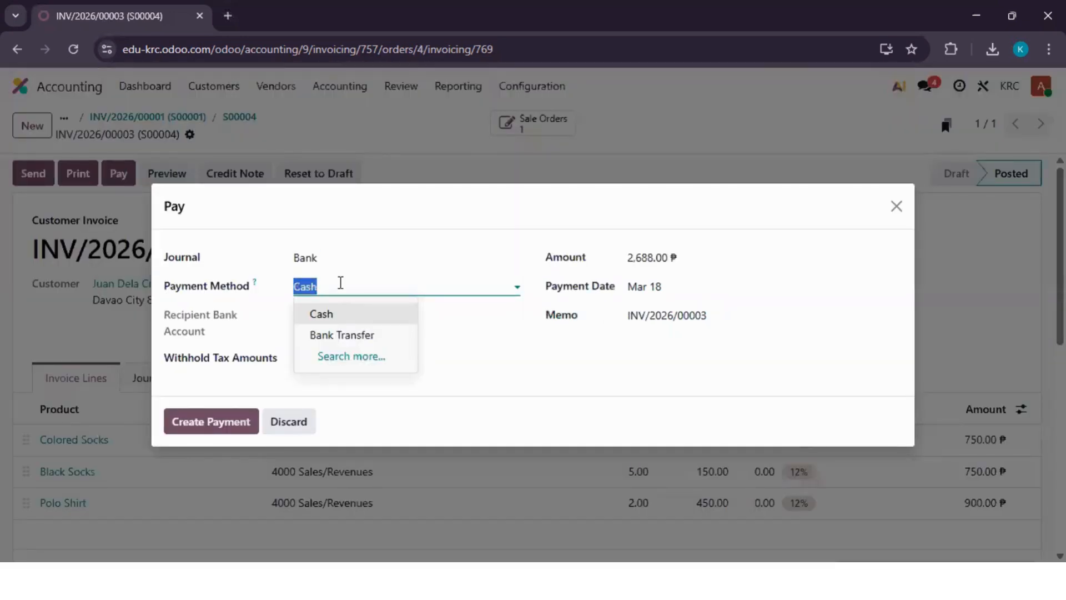
click(335, 315)
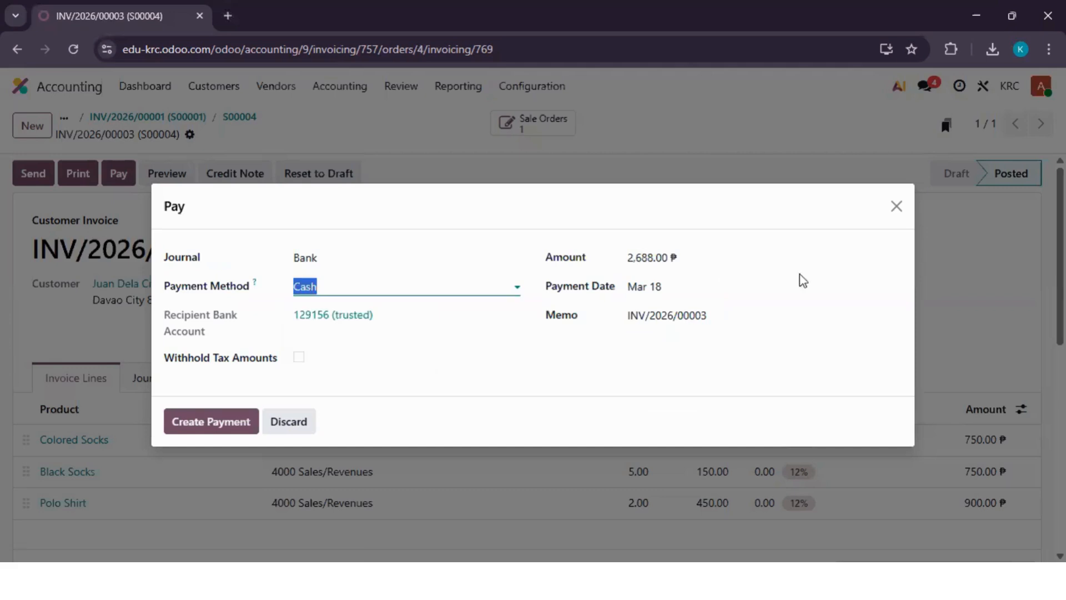
click(650, 319)
double_click(650, 319)
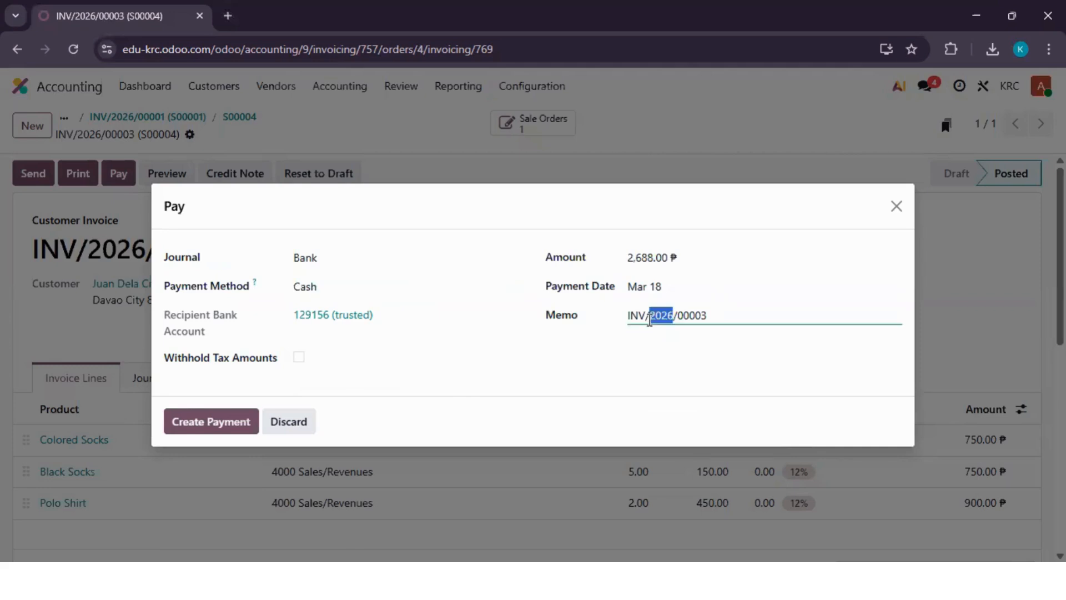
click(611, 365)
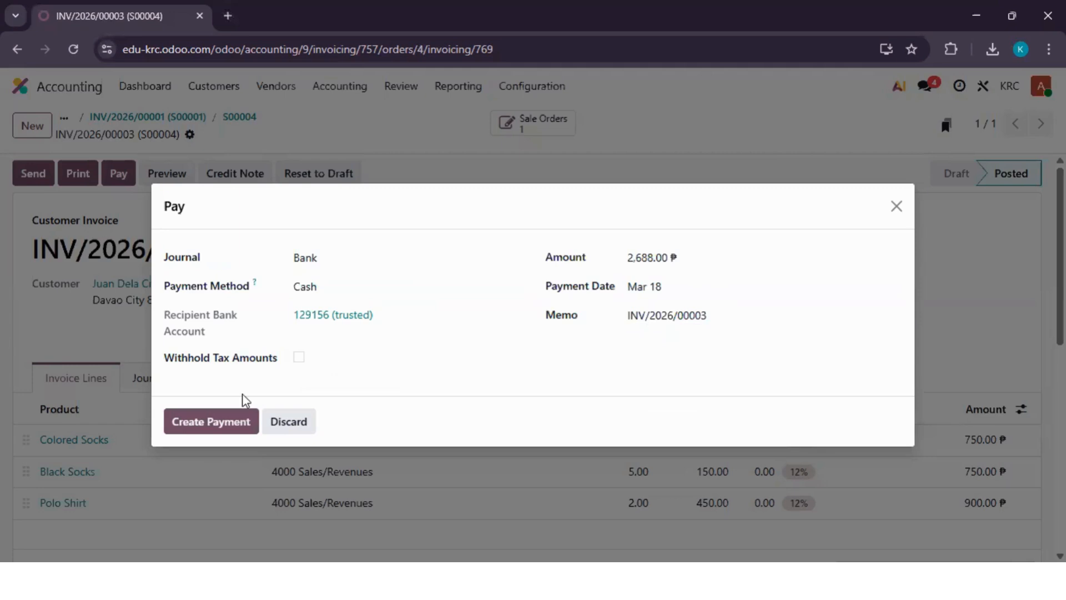
click(217, 423)
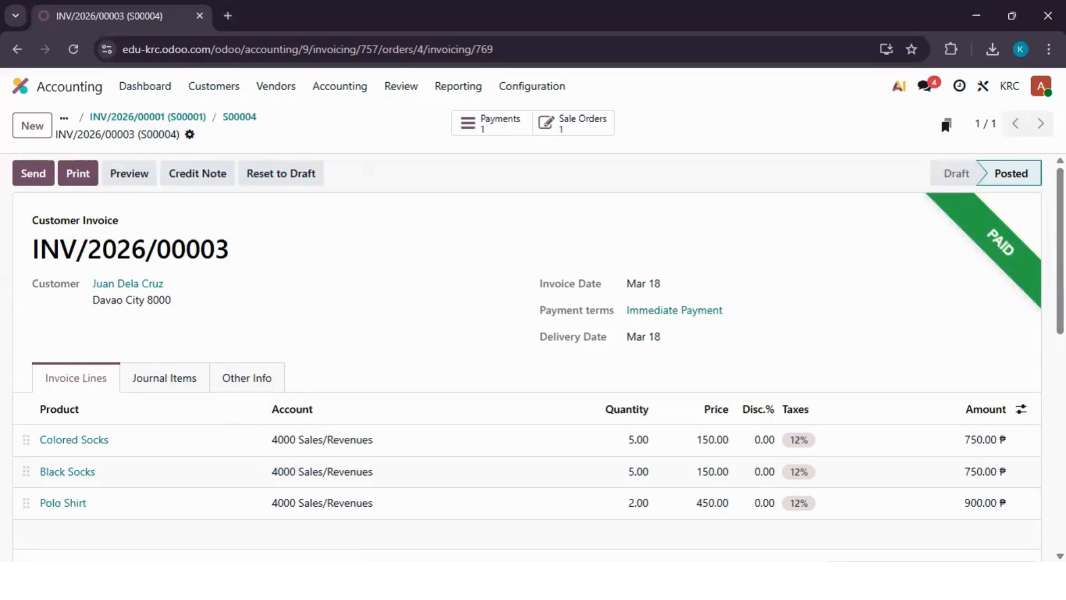
- Check the paid invoice's totals, and examine its linked payment record and the payment's journal entry
scroll(914, 365, down, 3)
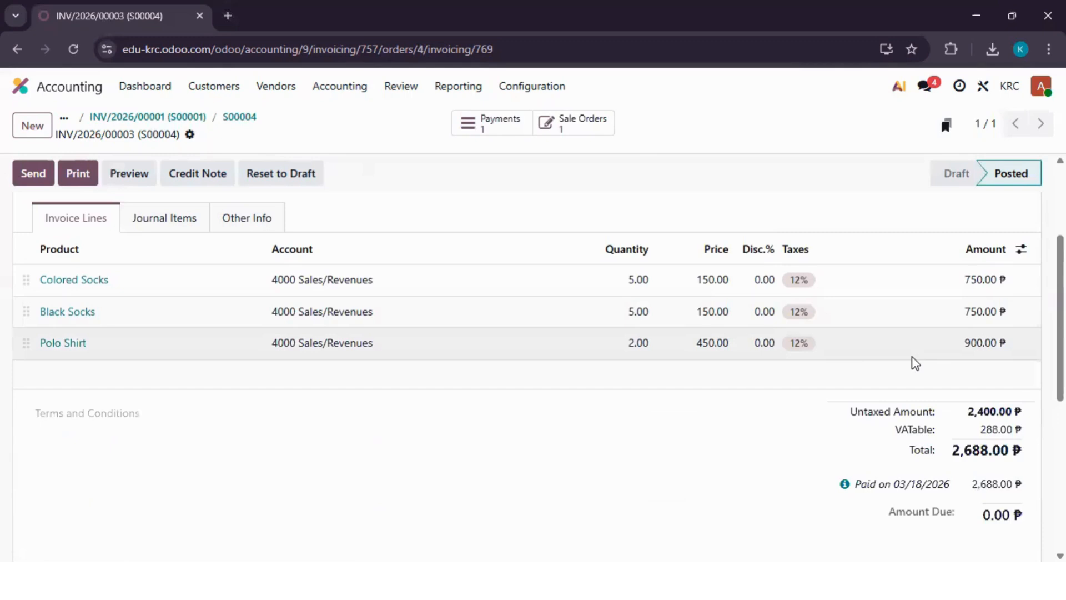
scroll(611, 138, down, 1)
scroll(500, 111, up, 4)
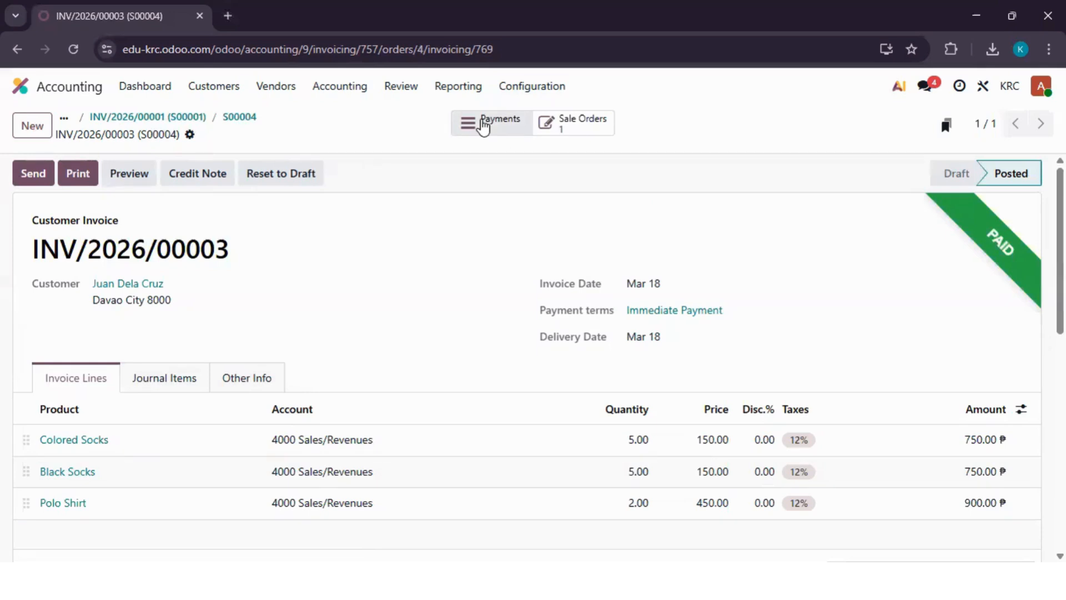
click(483, 124)
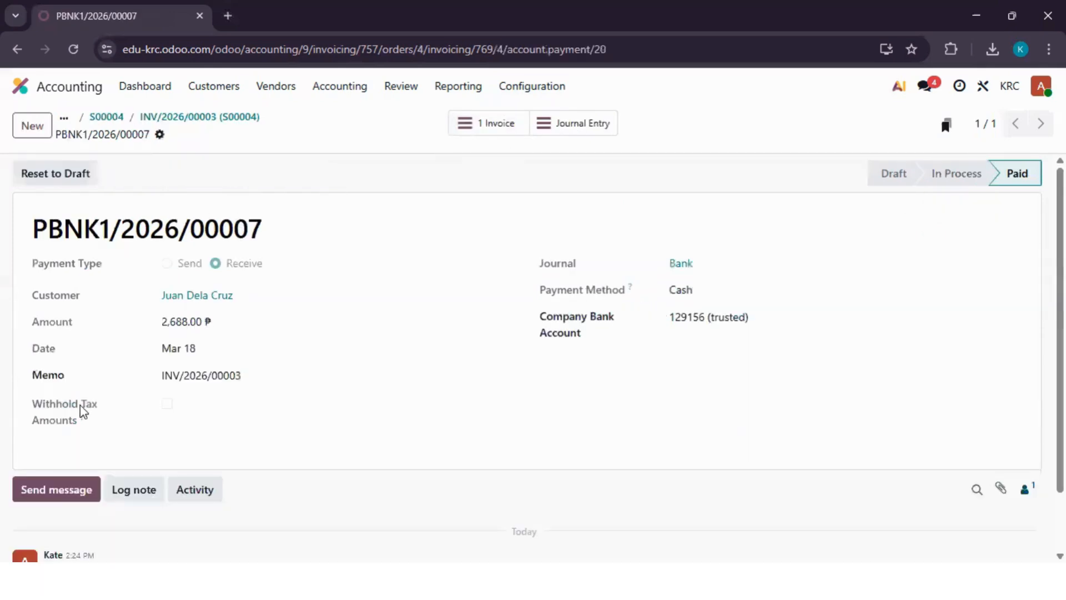
click(568, 132)
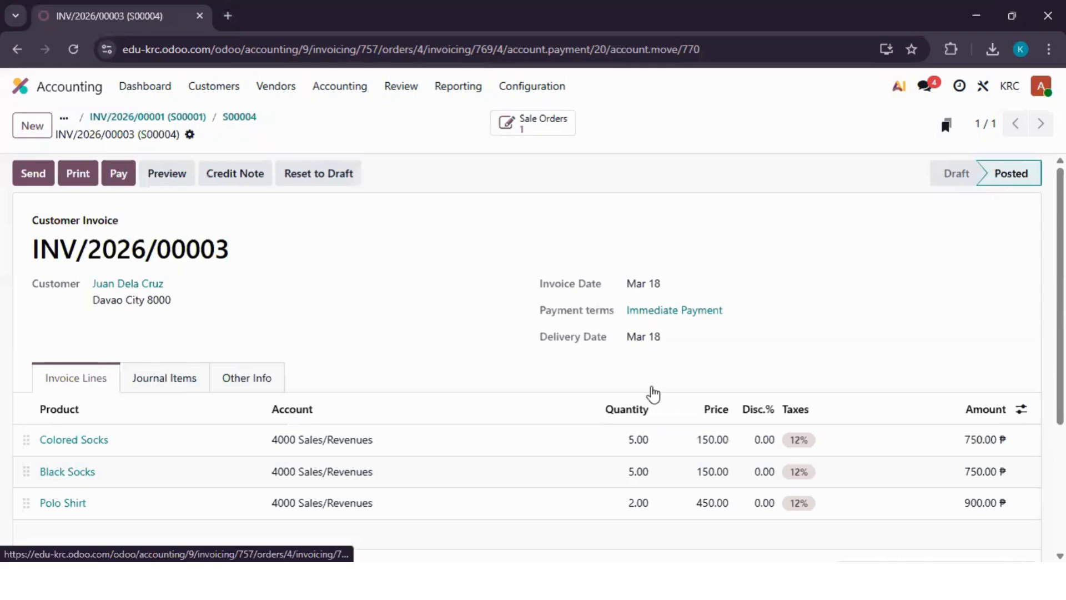
scroll(651, 392, down, 1)
scroll(245, 242, up, 1)
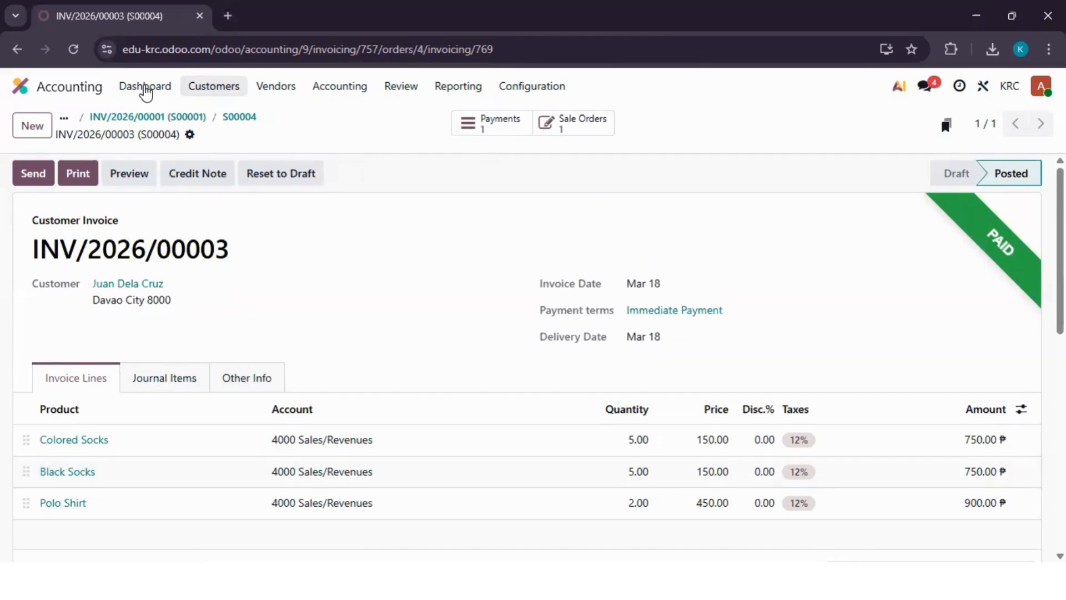
- Look through the customer-side invoices, payments, products and customers lists, and view the first customer's contact record
click(214, 86)
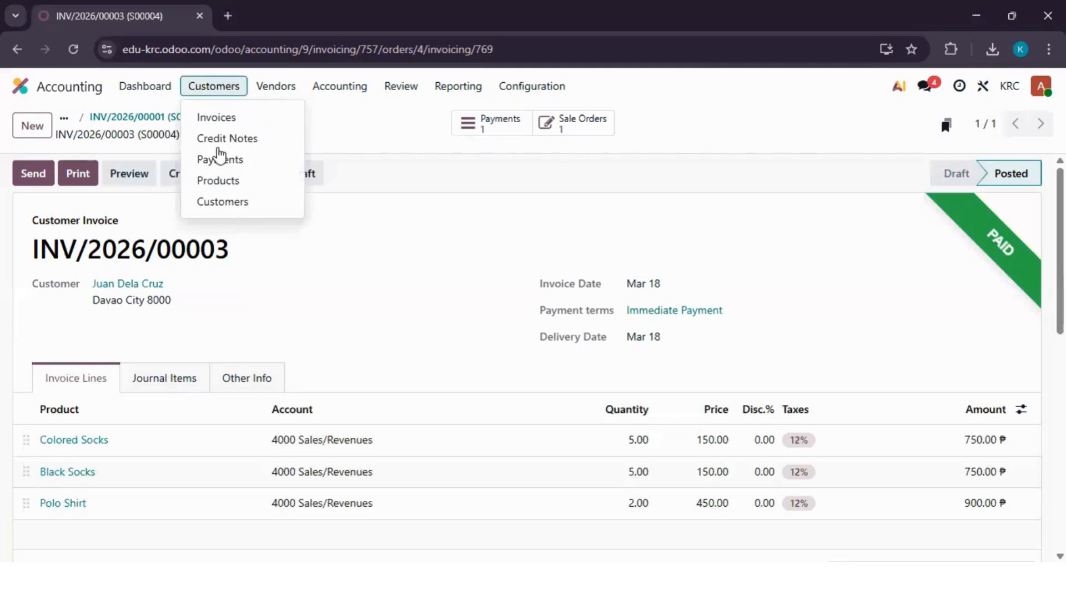
click(227, 119)
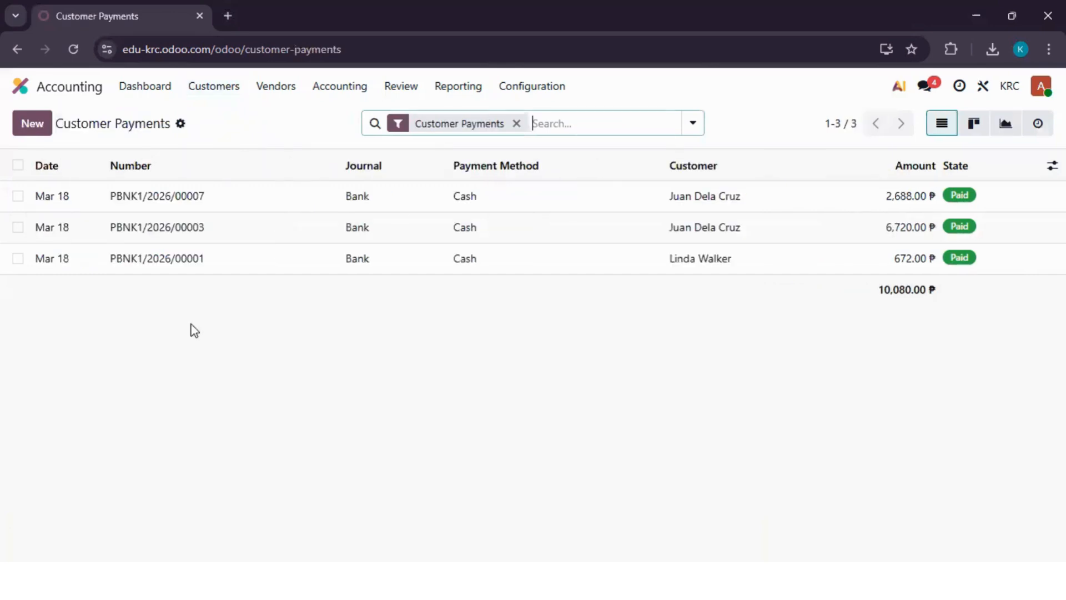
click(239, 90)
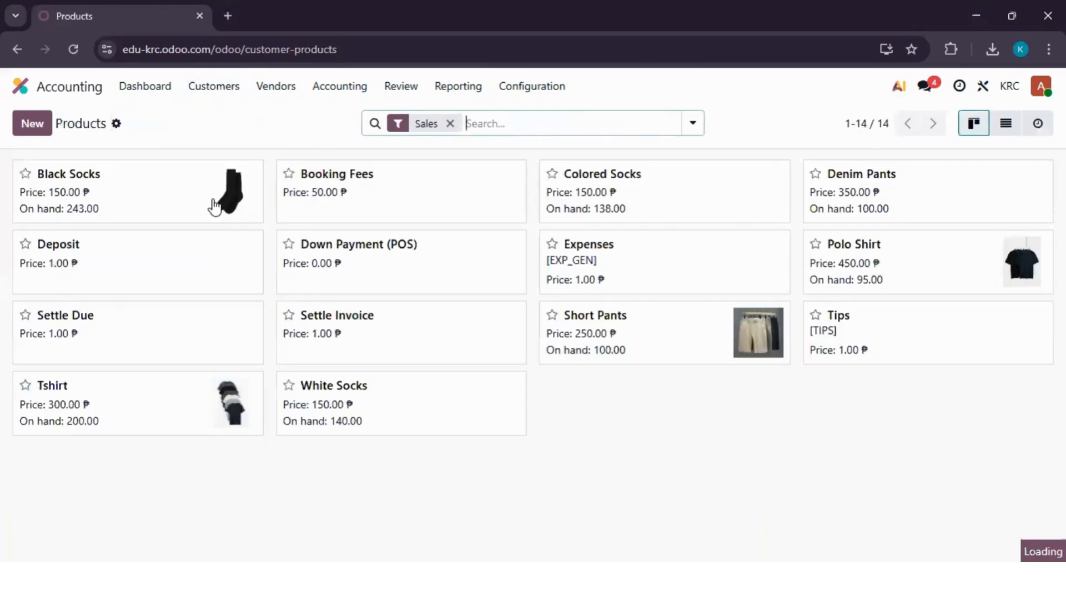
click(214, 86)
click(215, 203)
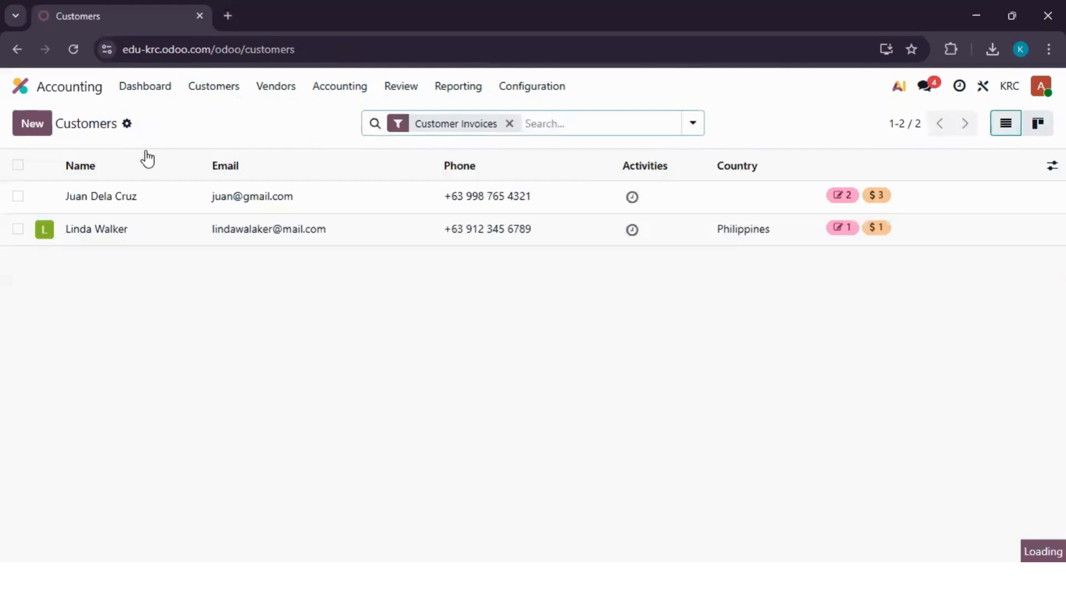
click(123, 209)
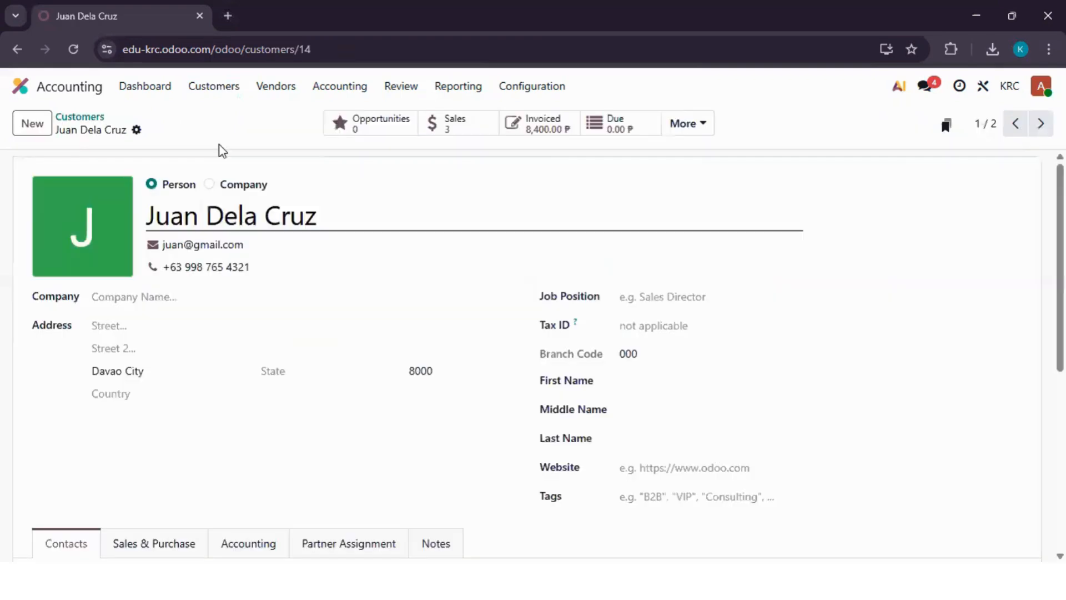
click(196, 294)
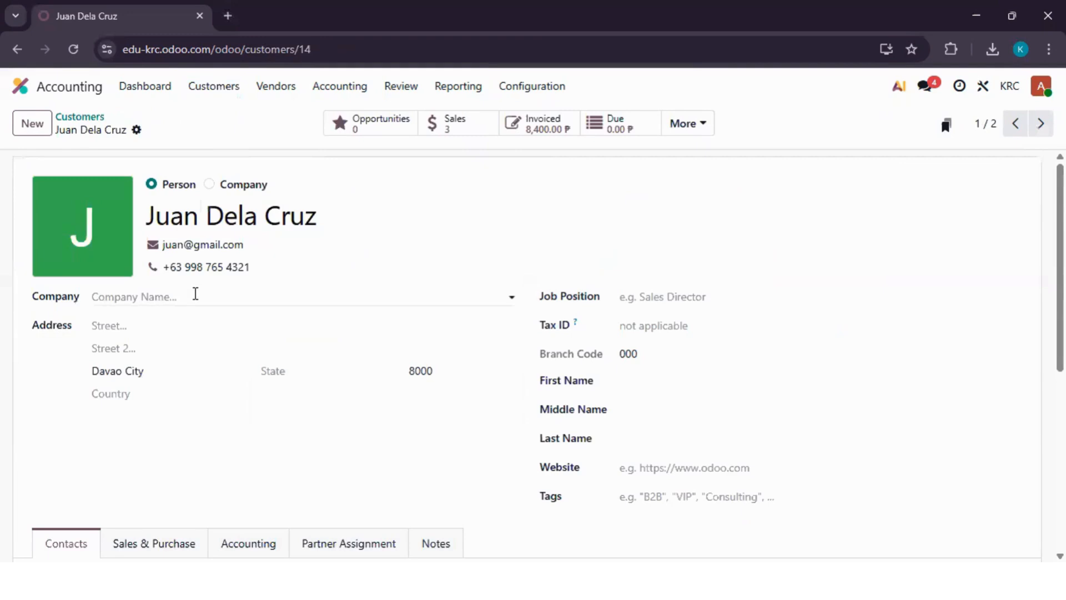
- Examine the customer's contact details and accounting settings, including the receivable and payable accounts and the invoice follow-up options
click(237, 250)
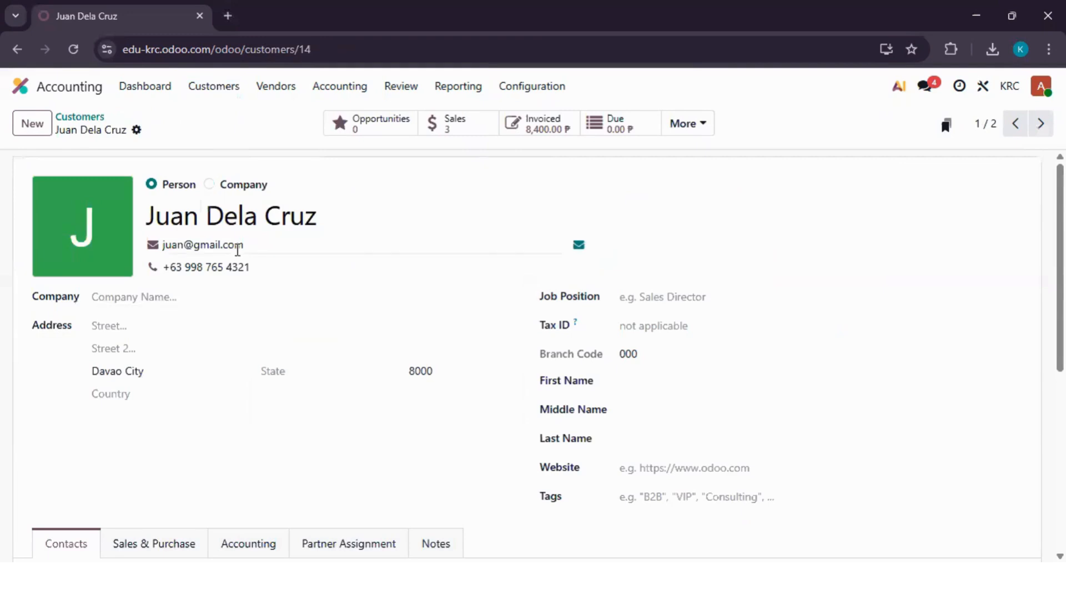
click(149, 188)
click(228, 259)
scroll(245, 373, down, 2)
scroll(179, 396, down, 1)
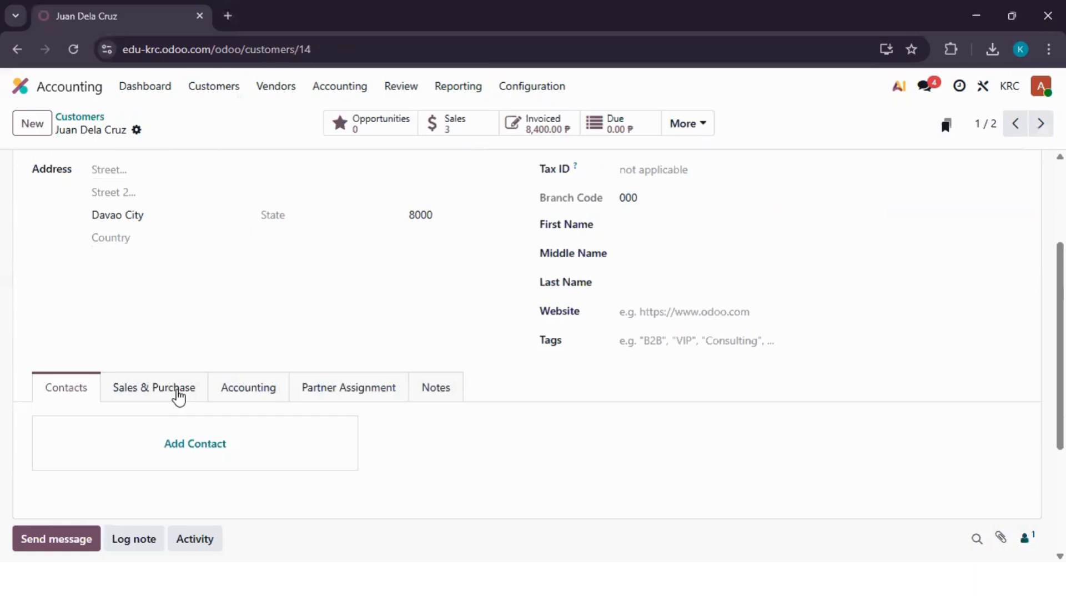
click(250, 387)
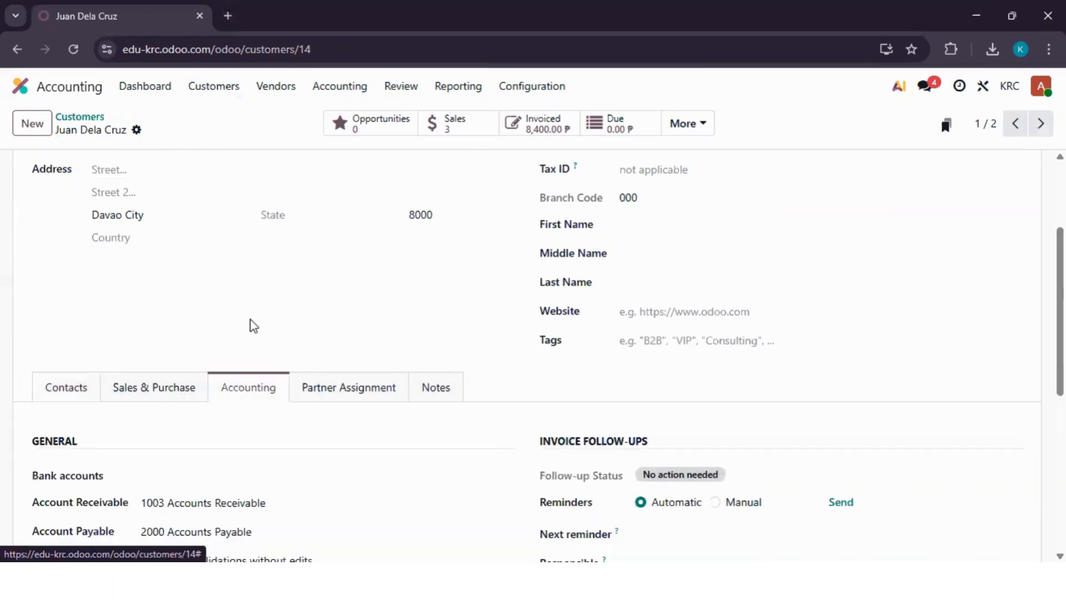
scroll(96, 334, down, 3)
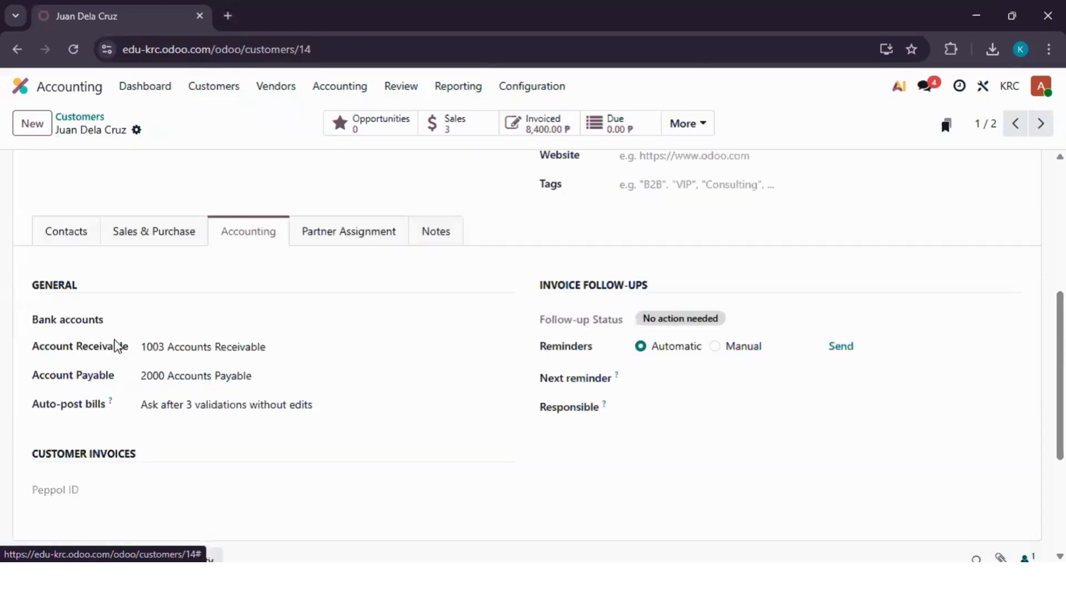
click(116, 345)
scroll(522, 231, up, 4)
scroll(338, 123, up, 2)
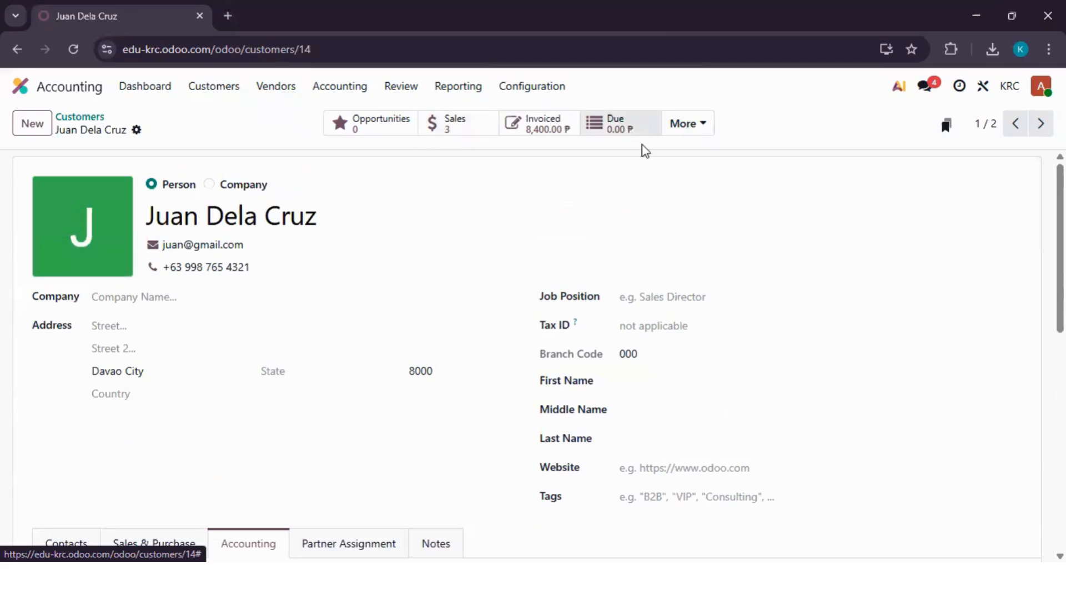
- From the accounting dashboard's bills, view the Mar 17 Supplier 1 vendor bill and its linked purchase order
click(94, 116)
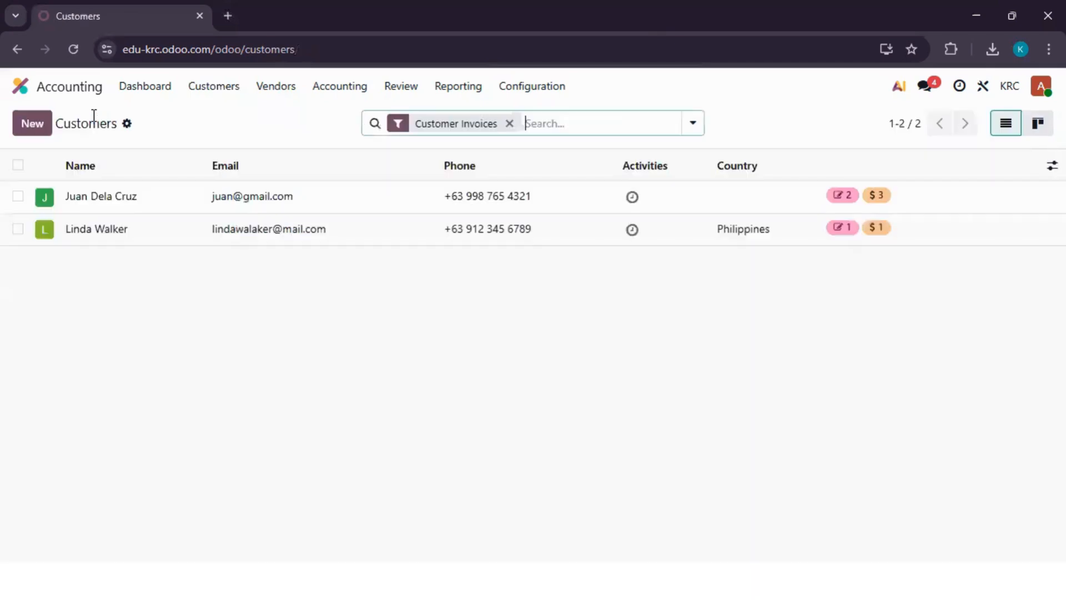
click(144, 91)
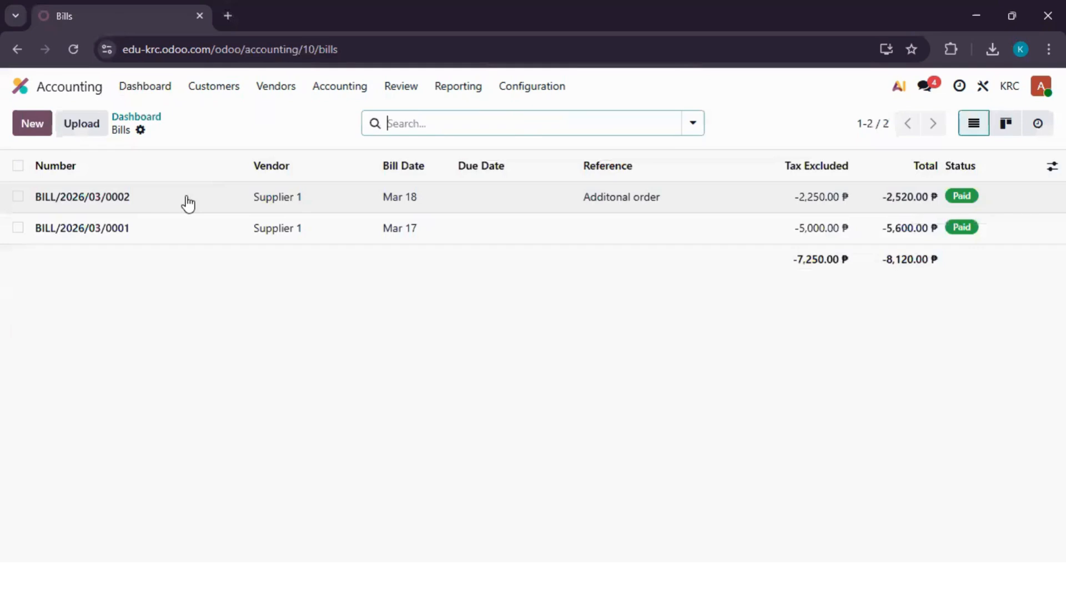
click(171, 228)
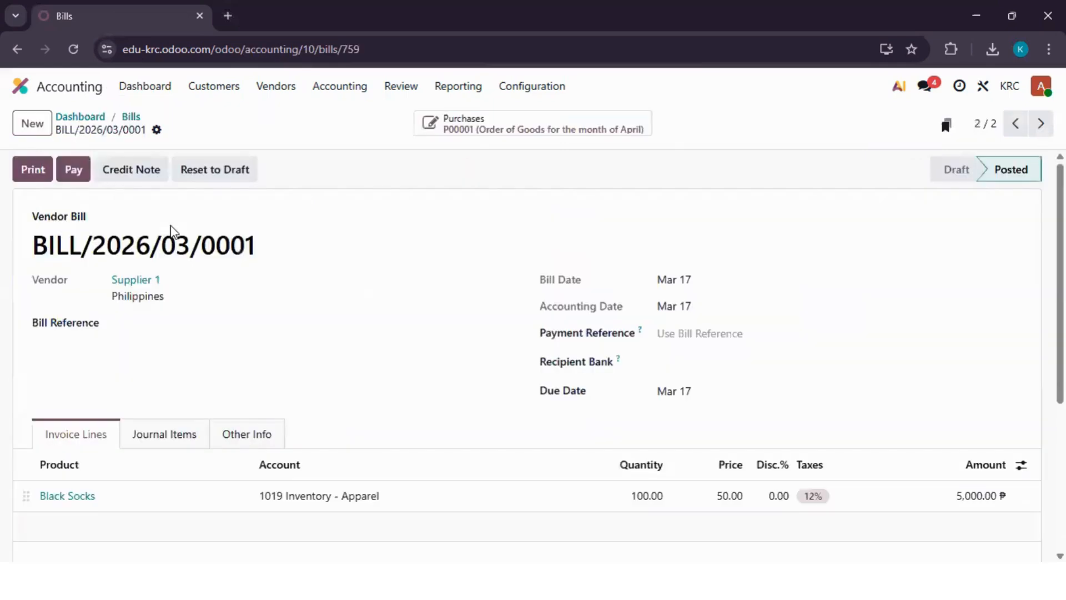
click(523, 127)
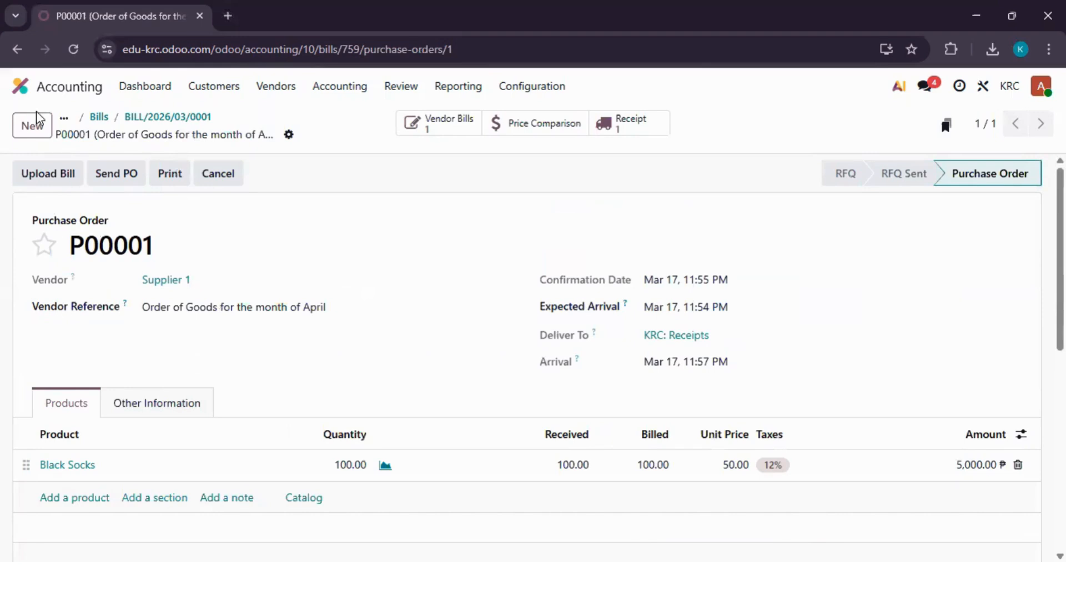
- Create a new request for quotation for Supplier 1 with the vendor reference "Additional Order"
click(30, 125)
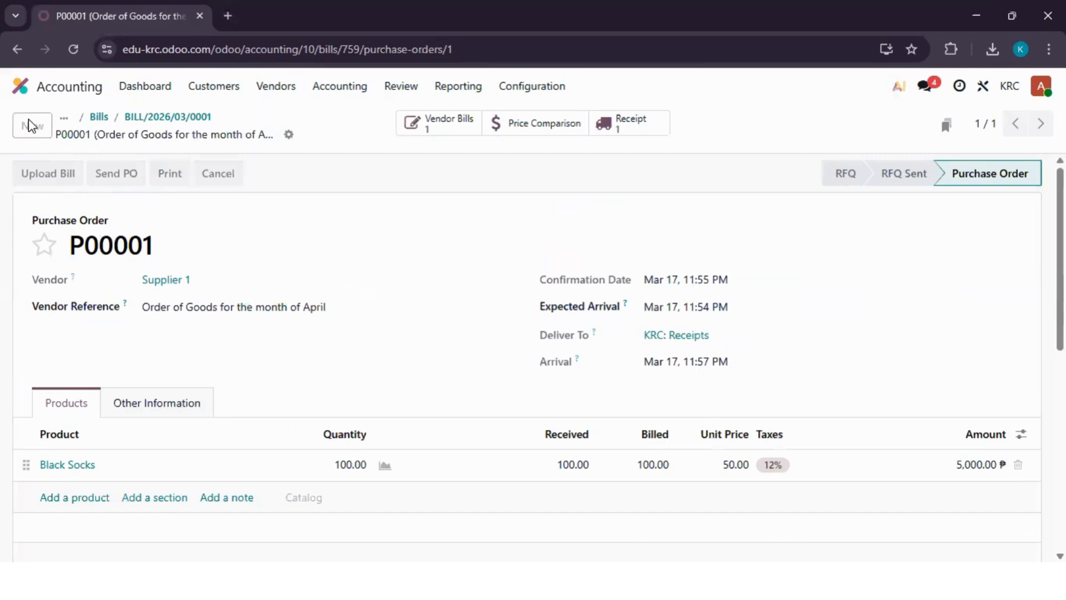
click(183, 280)
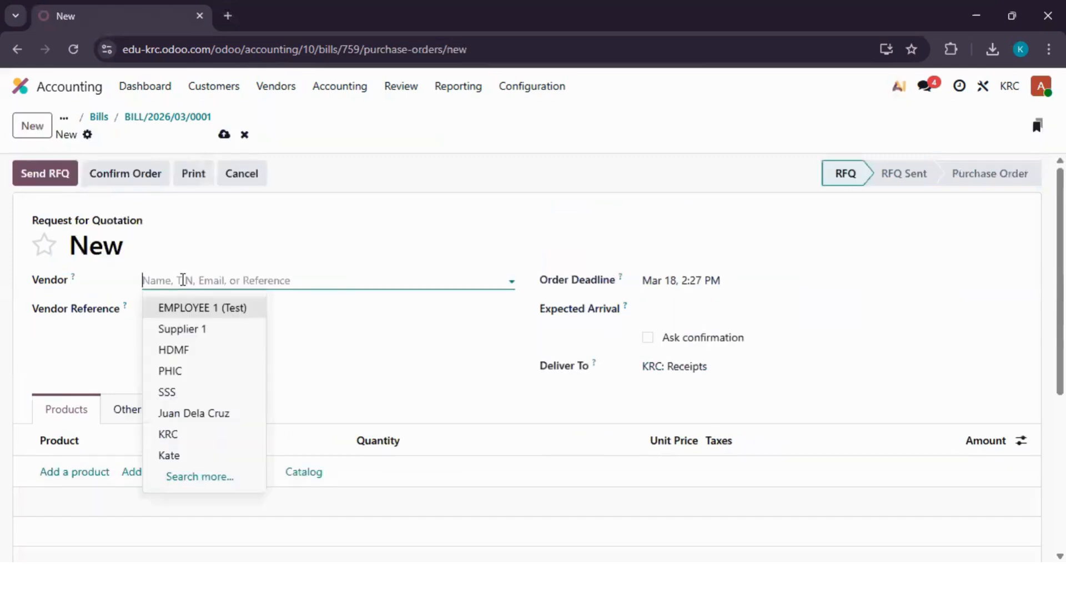
text(Supp)
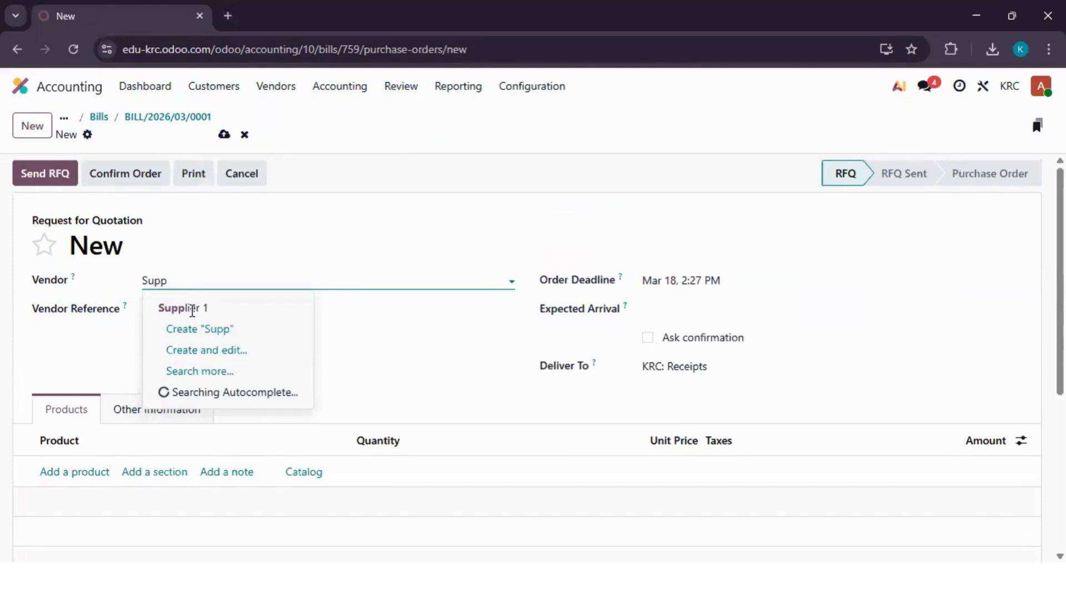
click(192, 309)
click(192, 310)
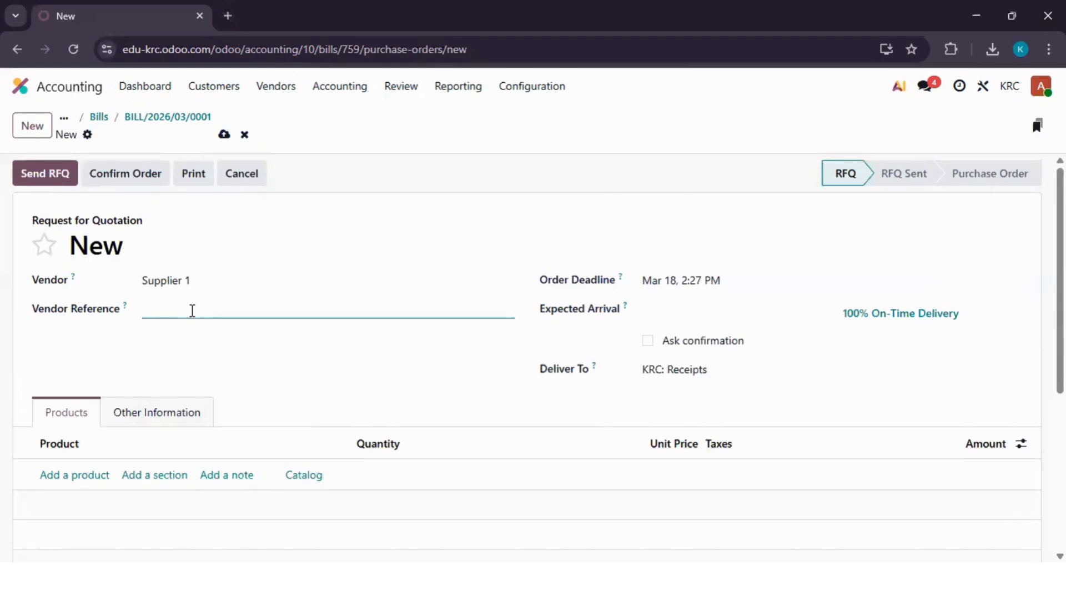
text(Additional Order)
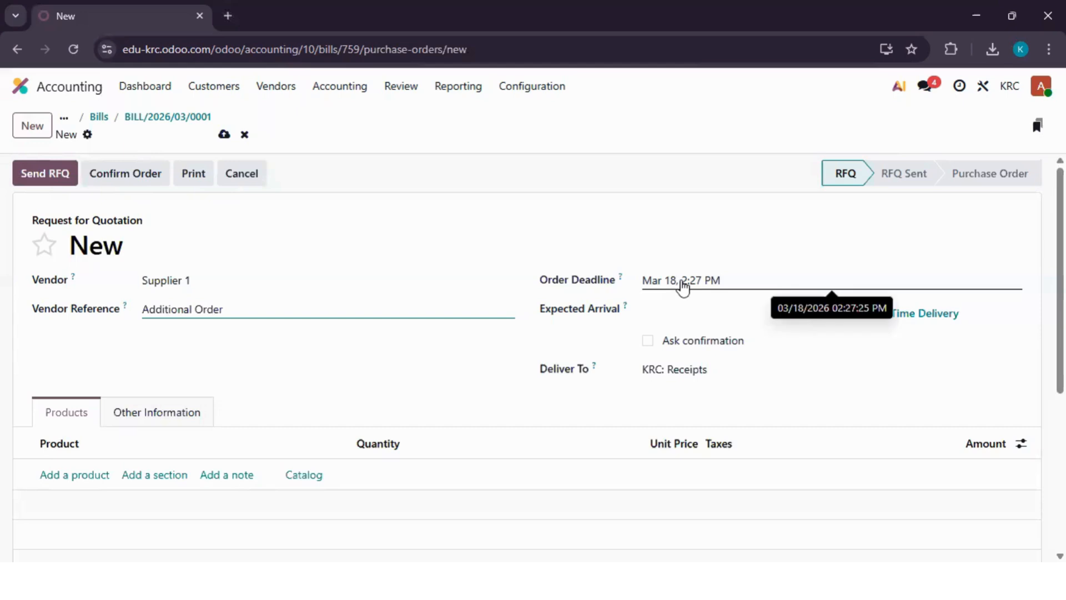
- Set the request's order deadline to March 20, 2026 and its expected arrival to March 23, 2026
click(683, 283)
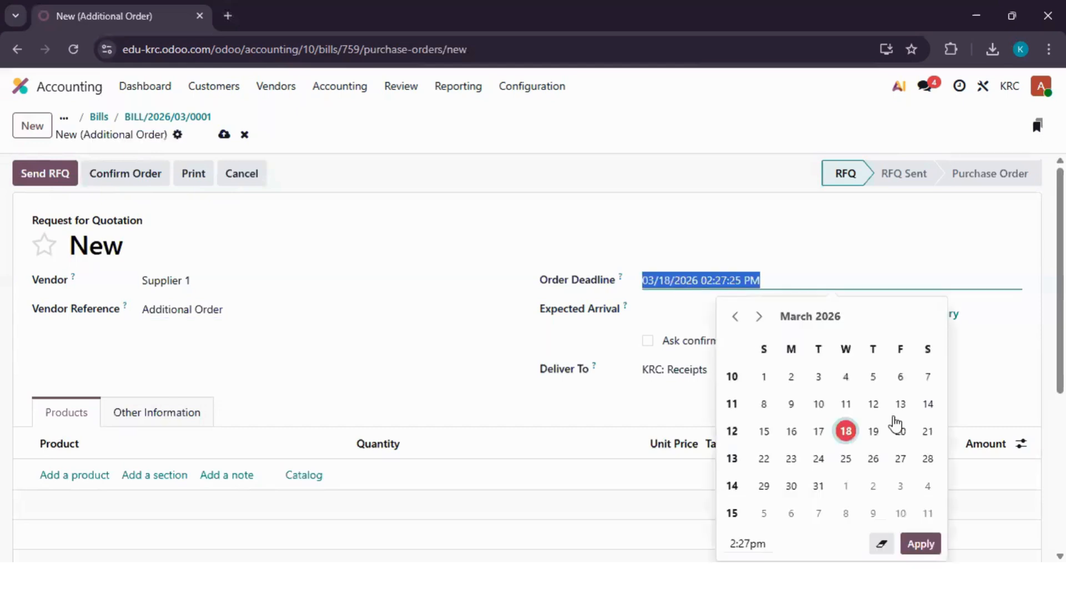
click(900, 431)
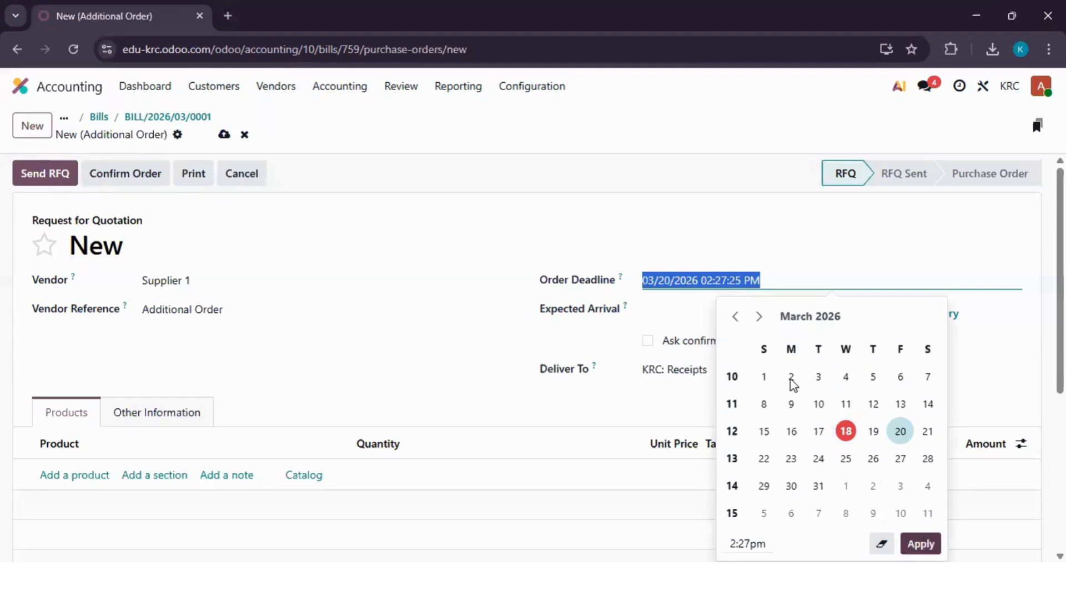
click(691, 322)
click(690, 322)
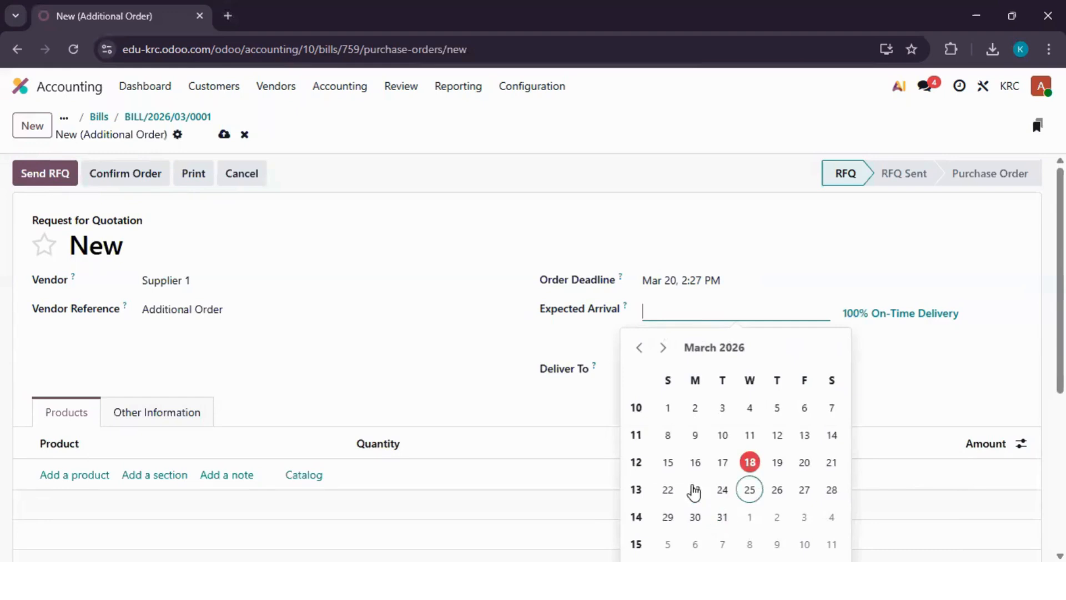
click(693, 491)
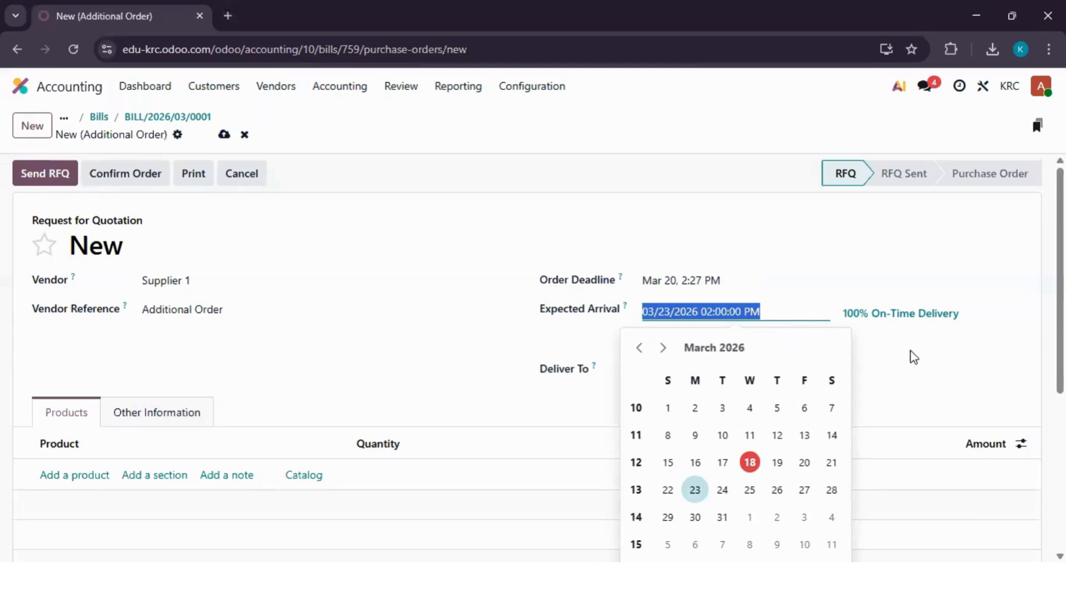
click(614, 348)
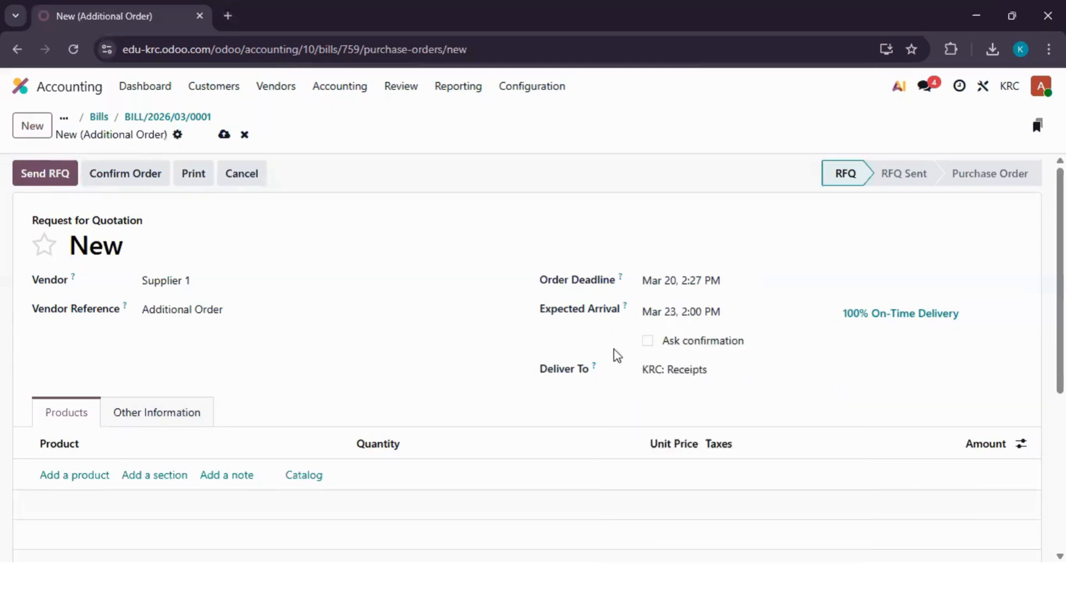
- Add a White Socks product line with a quantity of 5 to the request for quotation
scroll(656, 298, down, 2)
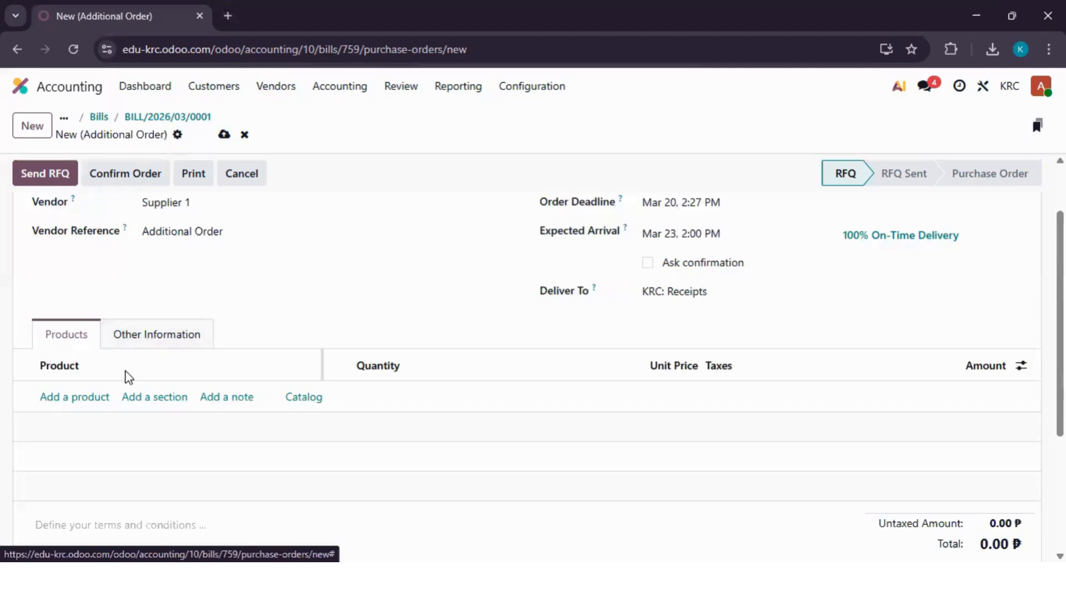
scroll(128, 377, up, 2)
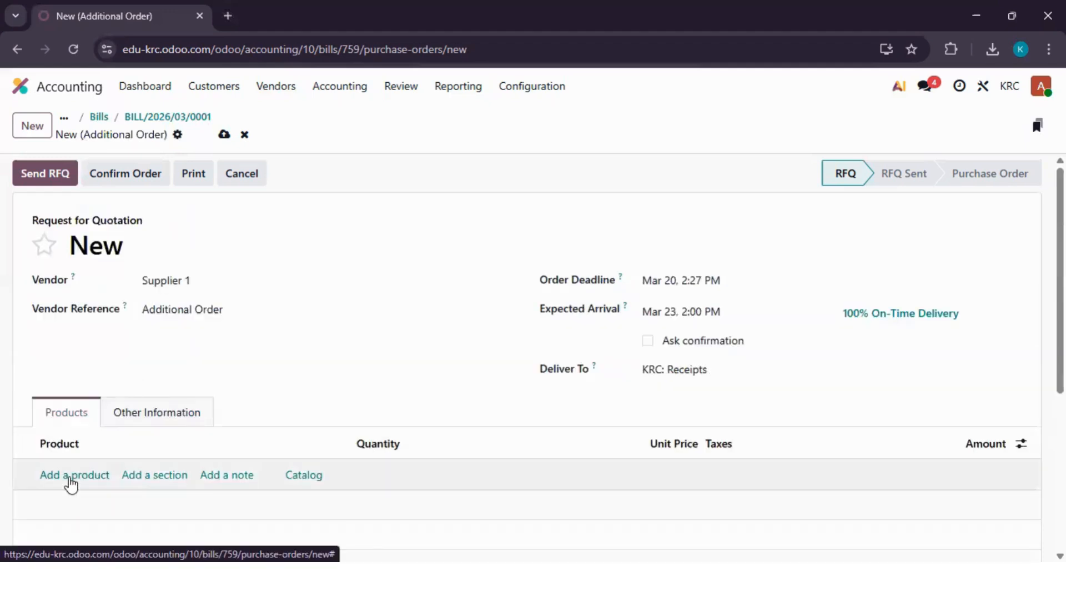
click(72, 476)
scroll(83, 389, down, 2)
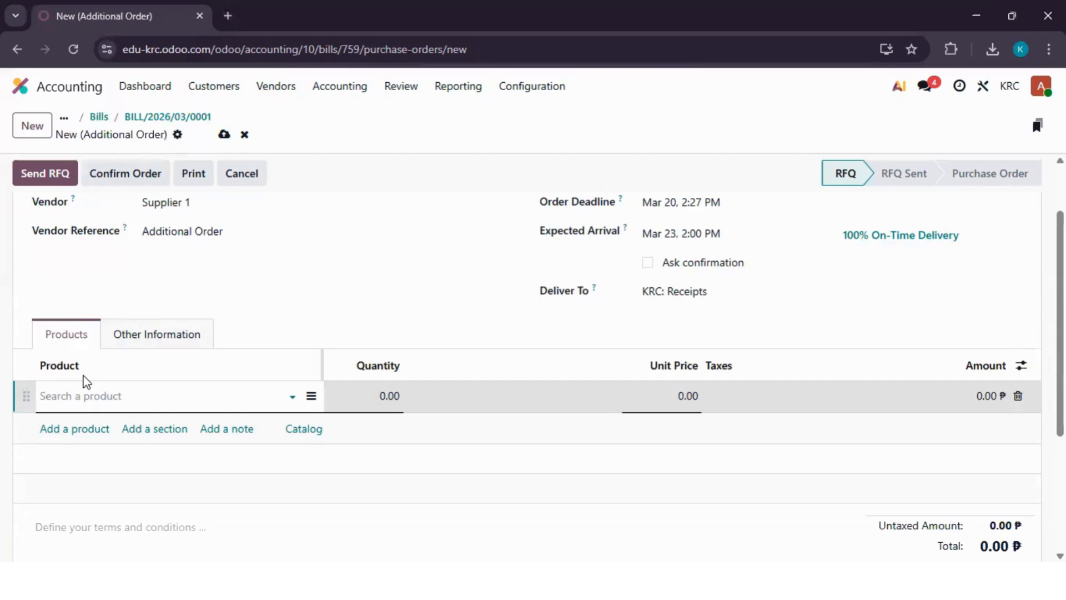
text(White)
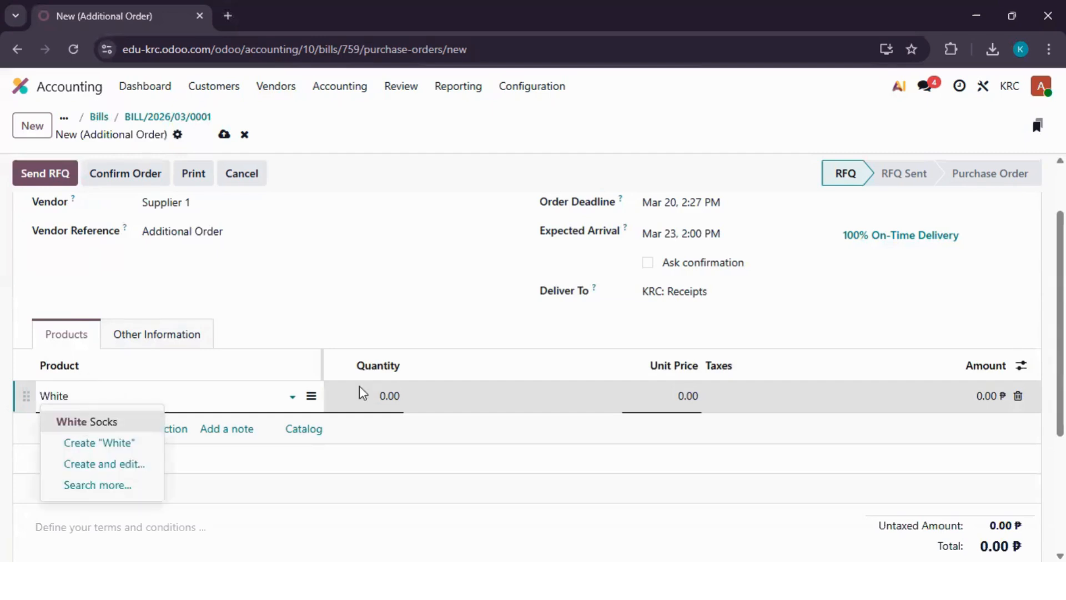
key(Return)
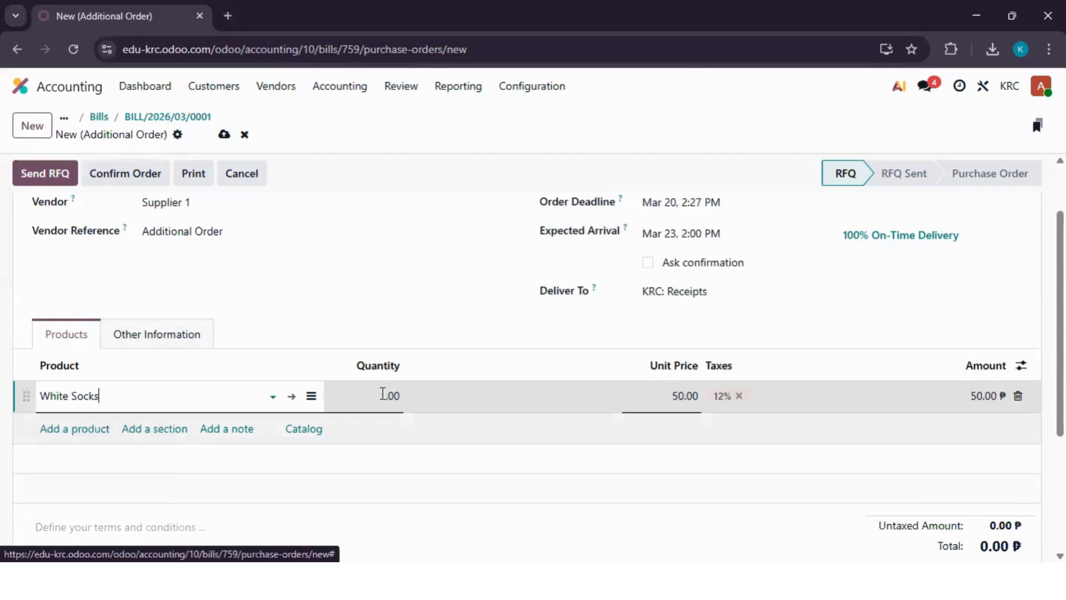
click(383, 395)
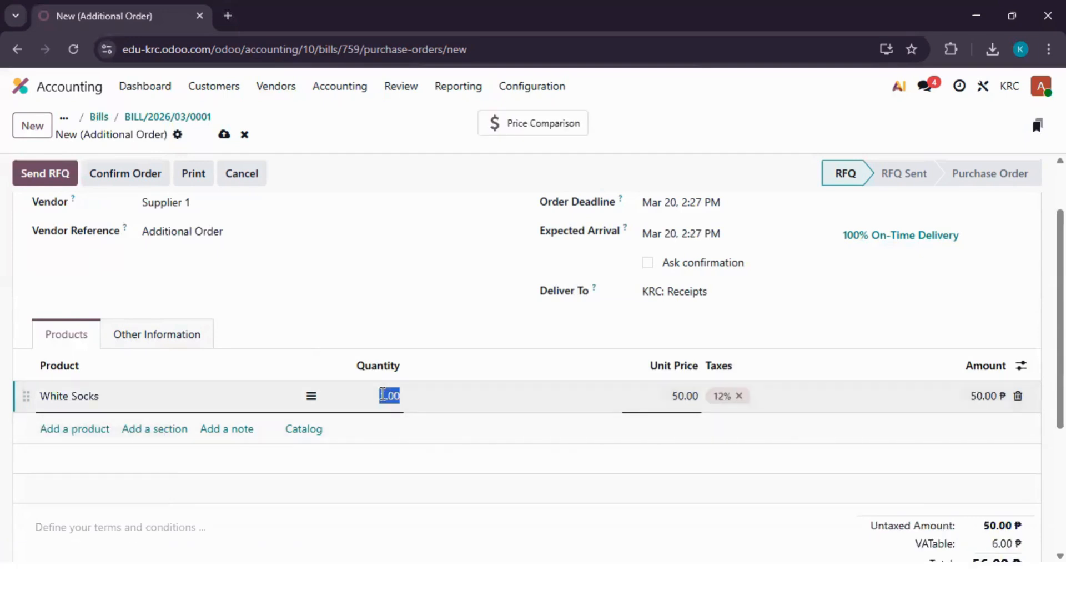
text(5)
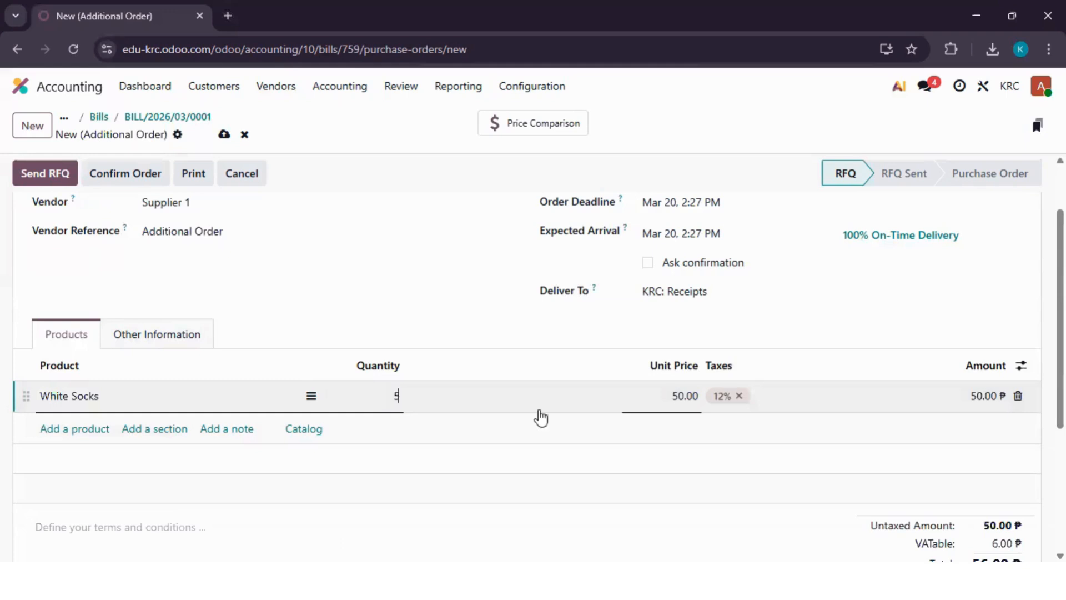
click(644, 345)
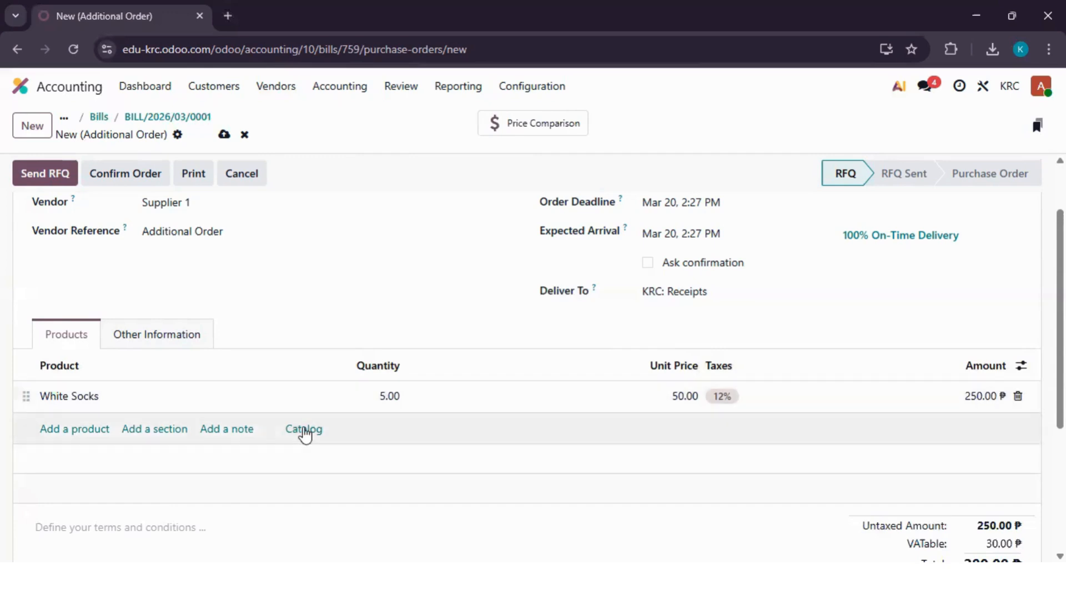
- In the product catalog's Apparel category, remove the Supplier 1 vendor filter and add 5 Short Pants to the request
click(305, 430)
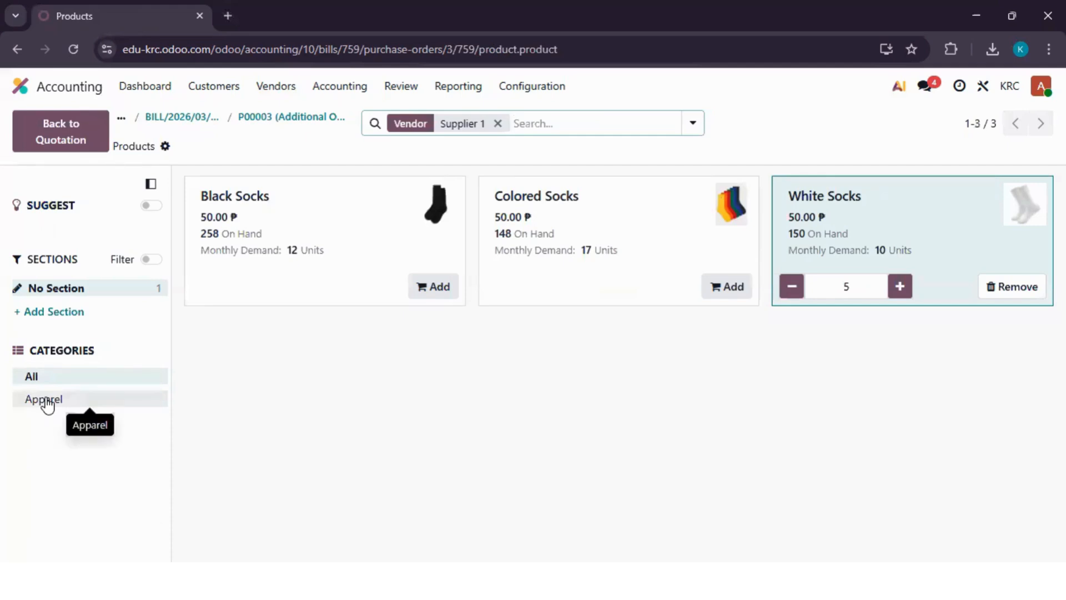
click(48, 406)
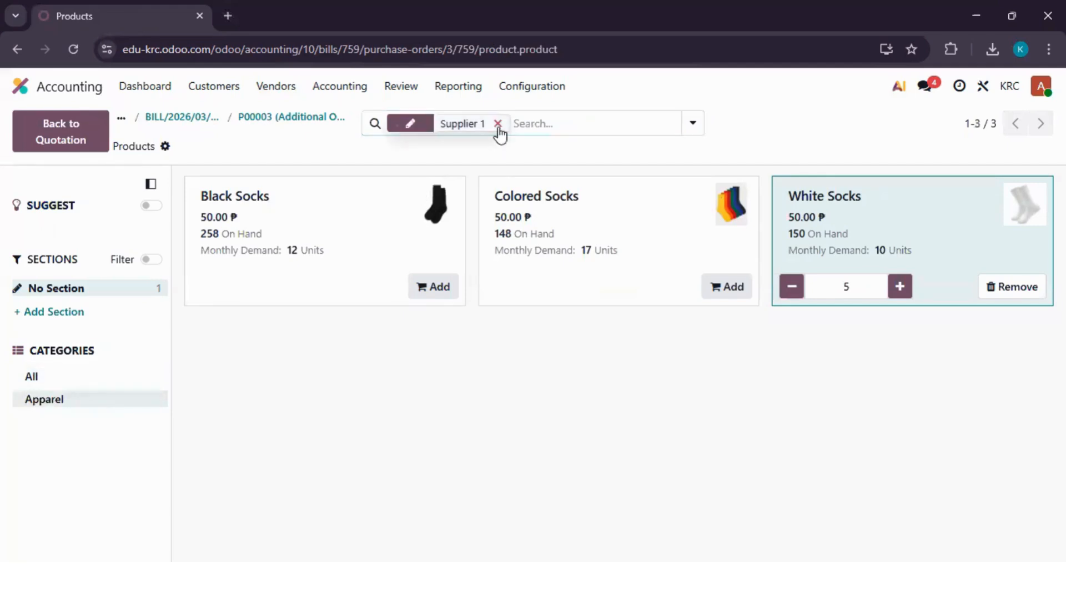
click(500, 124)
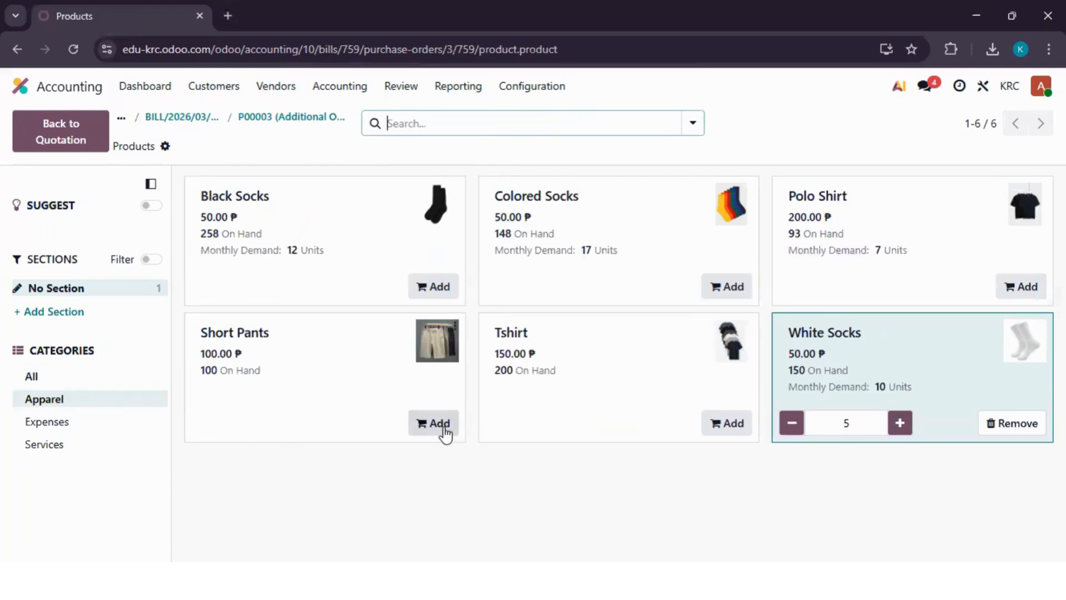
click(302, 435)
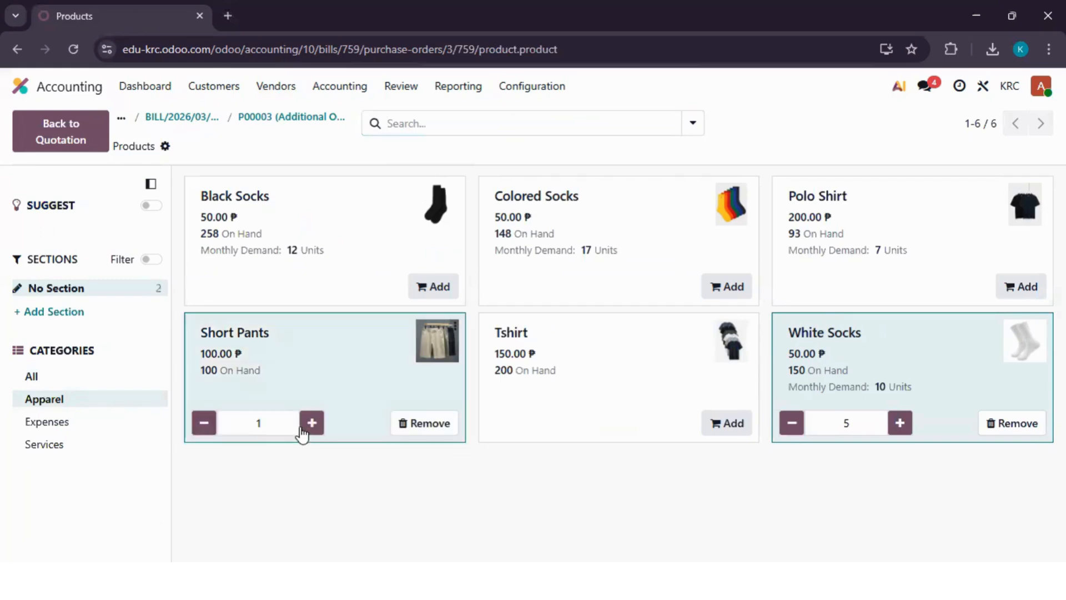
click(311, 423)
click(311, 424)
- Add 5 Tshirt units from the catalog and return to the request for quotation
click(730, 425)
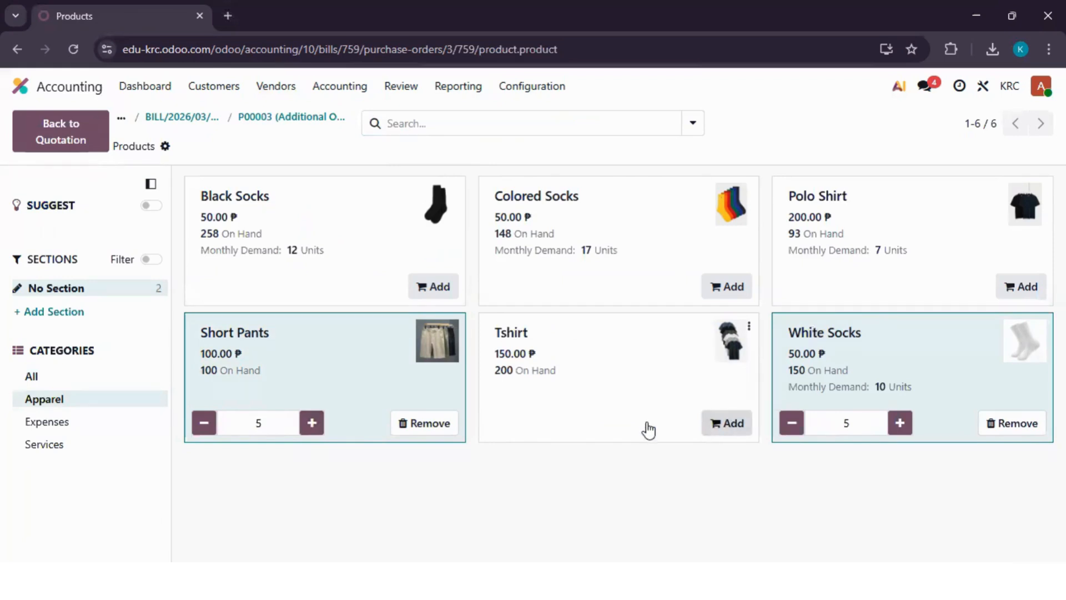
click(606, 424)
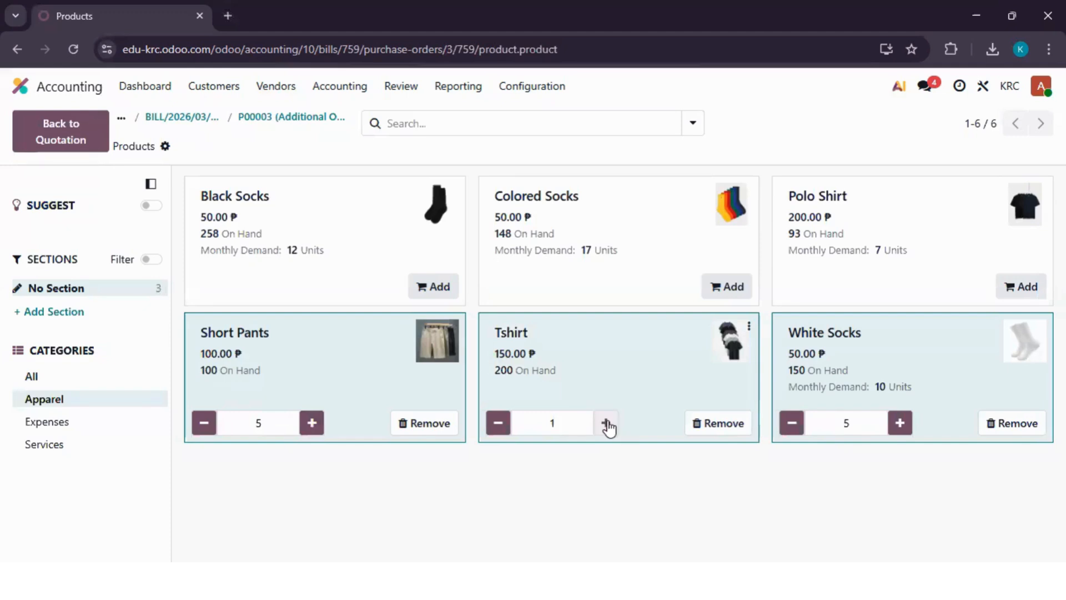
click(610, 428)
click(609, 427)
click(609, 427)
click(80, 140)
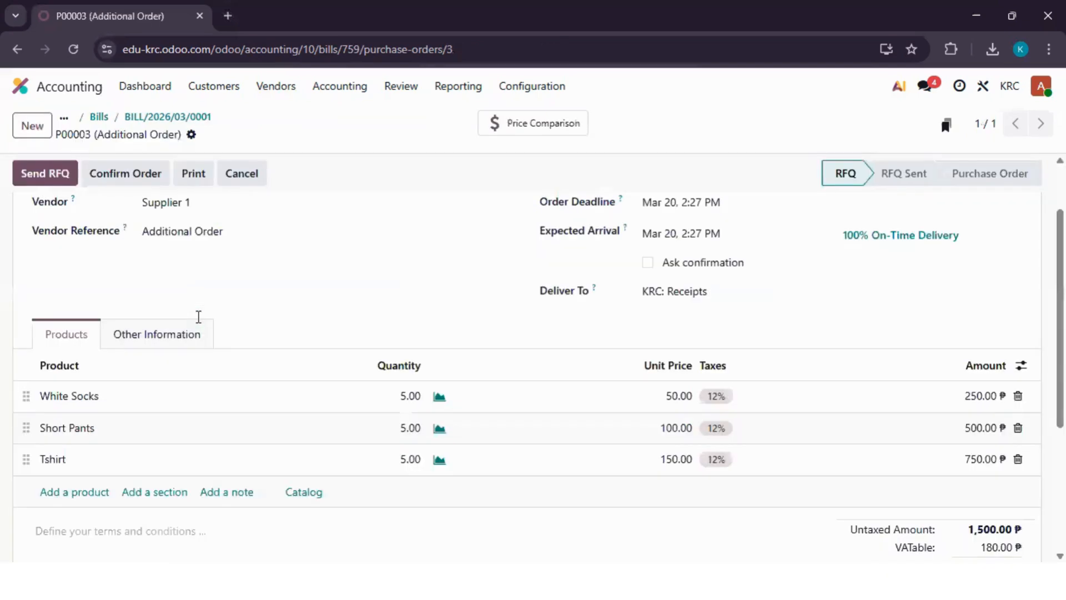
scroll(198, 320, up, 2)
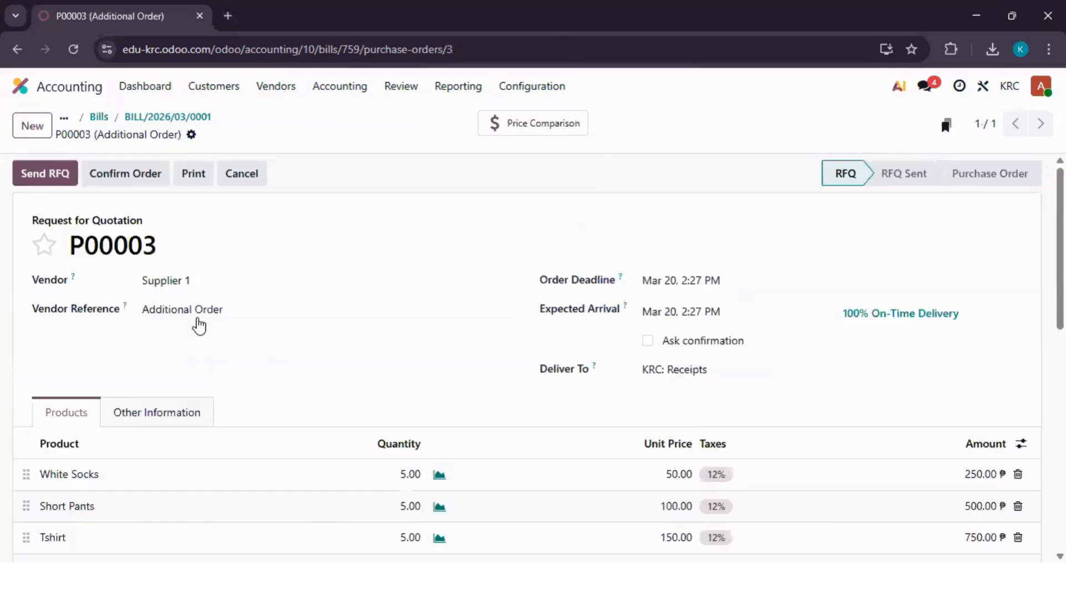
- Review the request for quotation's details and product lines and confirm it as a purchase order
scroll(199, 321, down, 3)
scroll(155, 299, up, 3)
scroll(106, 431, down, 1)
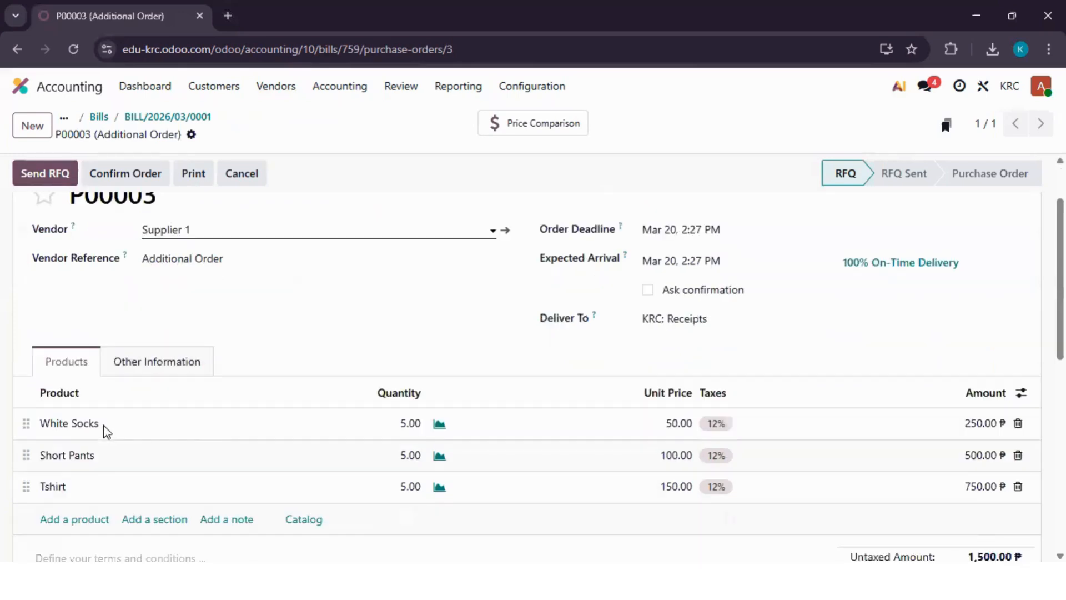
scroll(125, 178, down, 1)
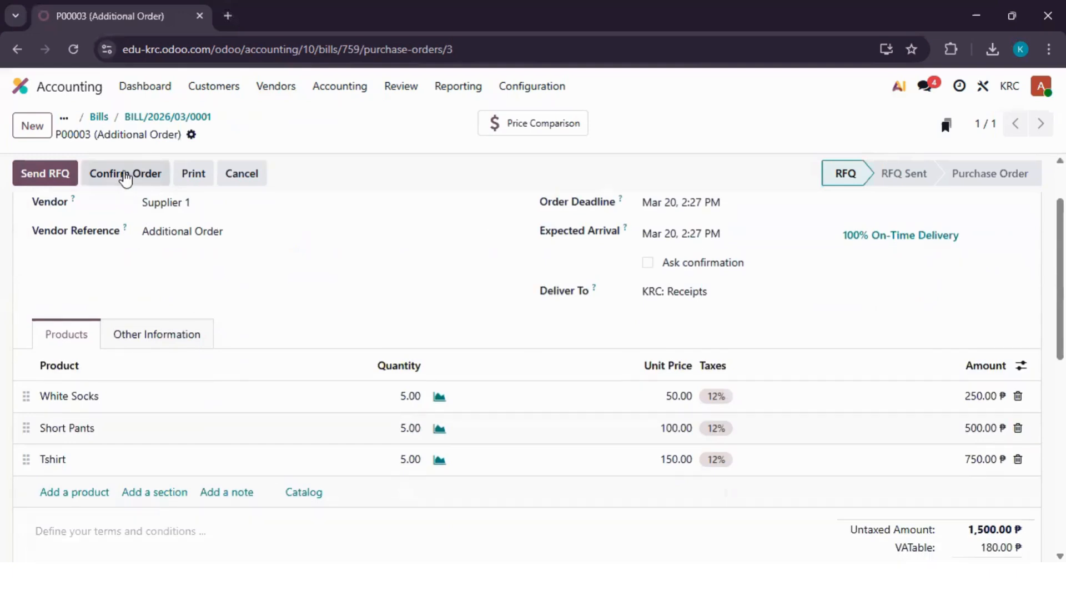
click(126, 174)
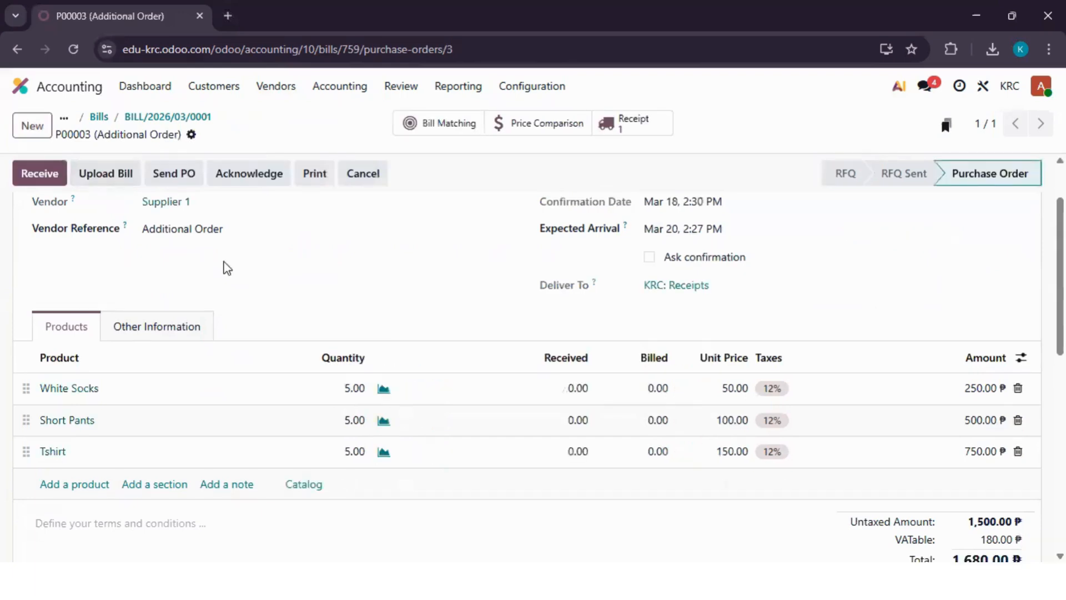
- Receive the ordered products by validating the warehouse receipt and return to the purchase order
scroll(224, 266, up, 2)
scroll(222, 267, down, 1)
scroll(38, 175, up, 1)
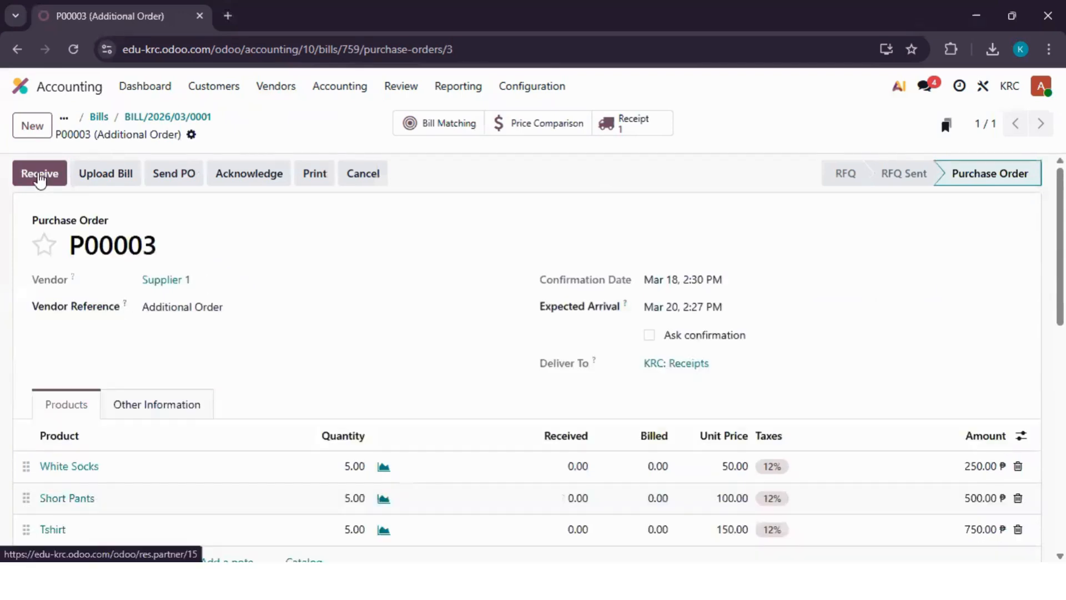
click(38, 174)
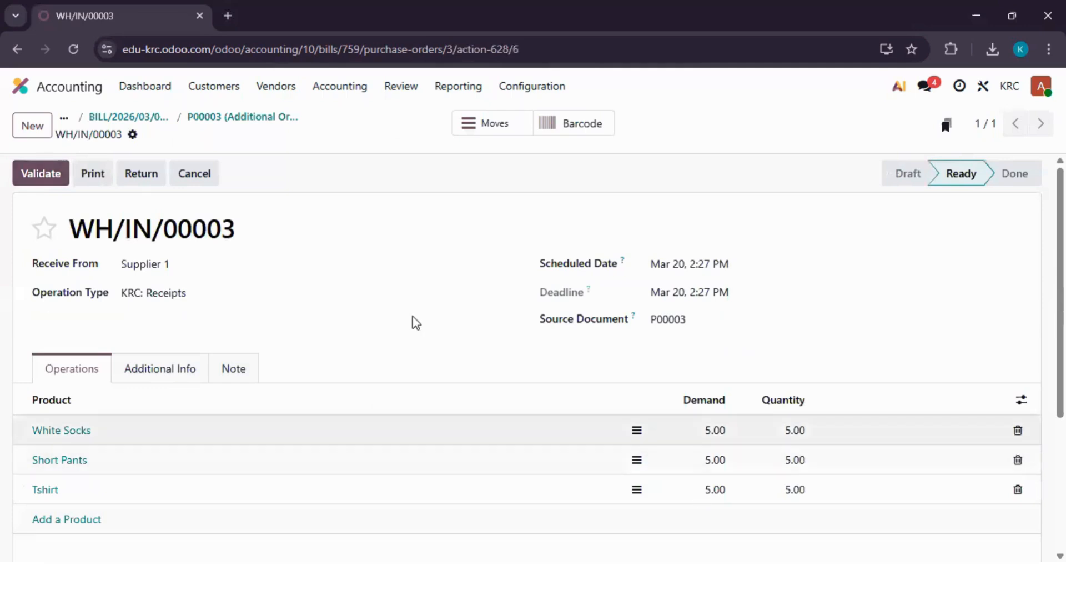
click(37, 176)
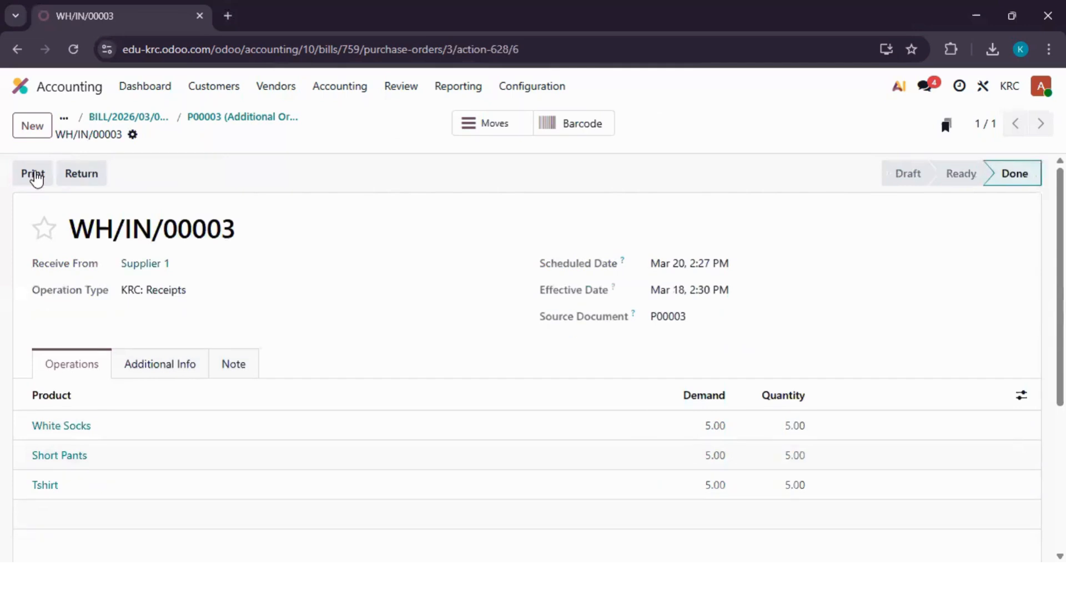
click(224, 119)
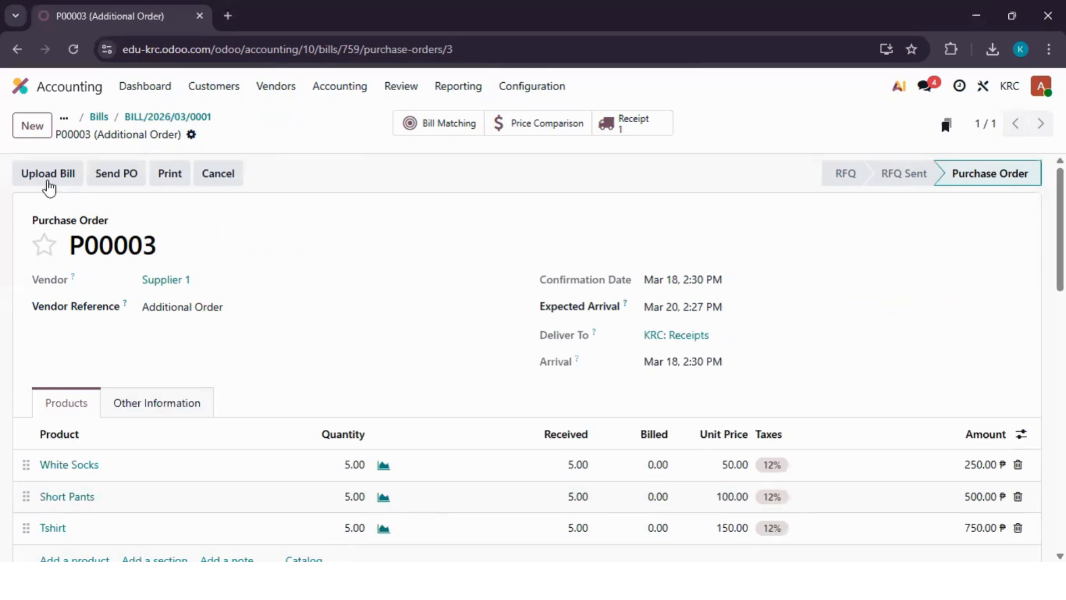
- Print the Purchase Order document as a PDF from the current order
click(191, 135)
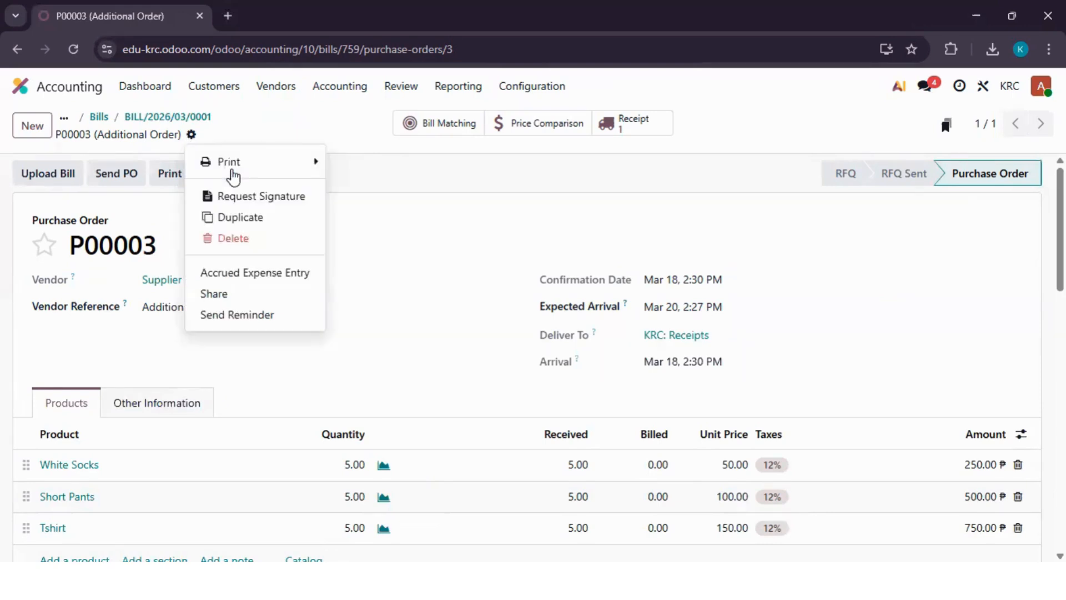
mouse_move(231, 174)
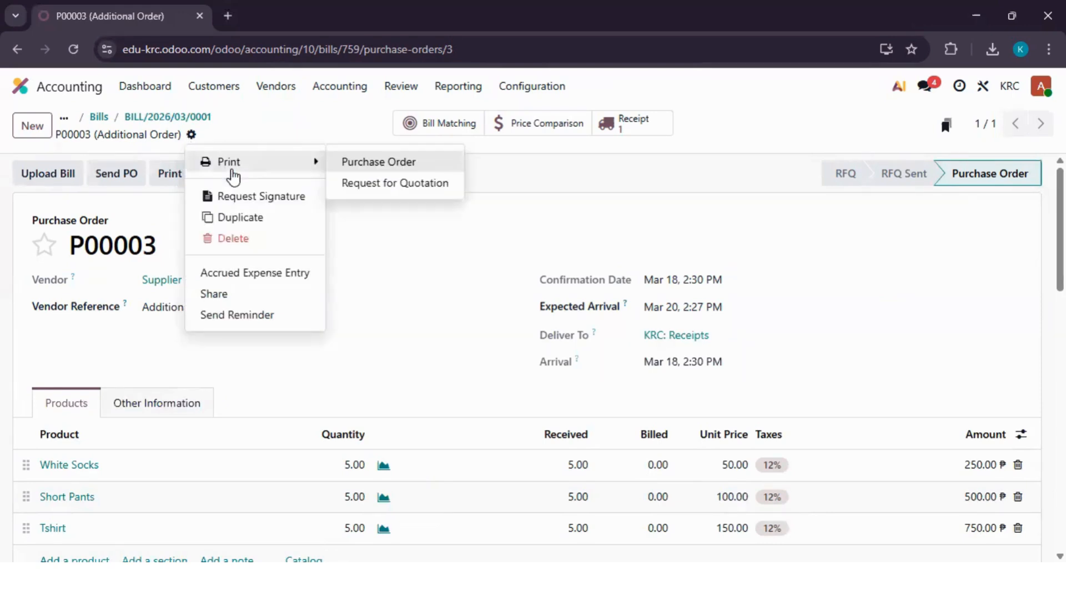
click(351, 162)
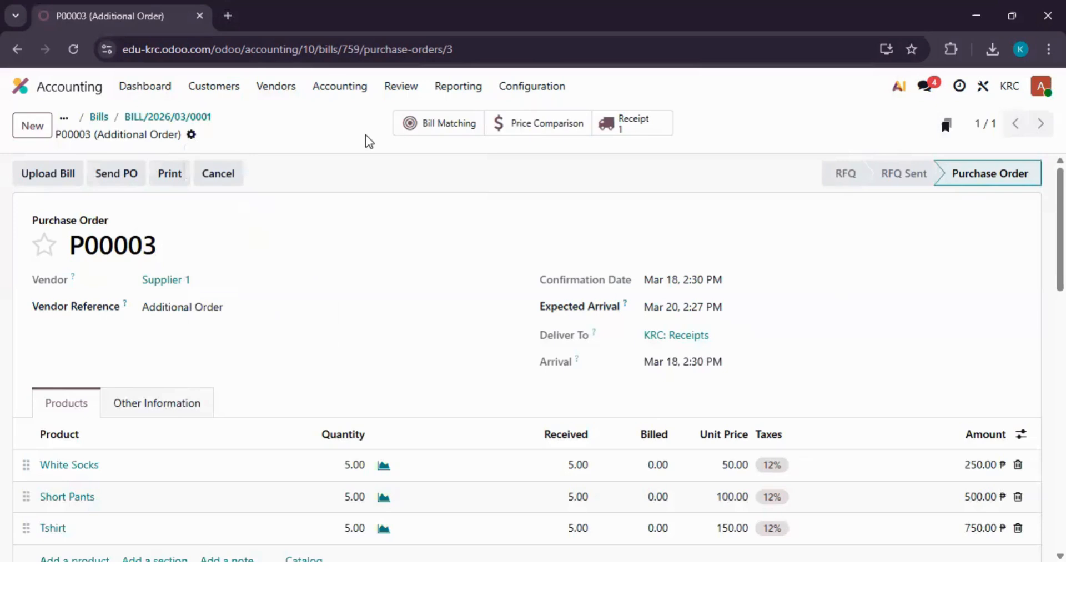
- Upload the newly downloaded purchase order PDF from Downloads as the order's vendor bill
click(50, 180)
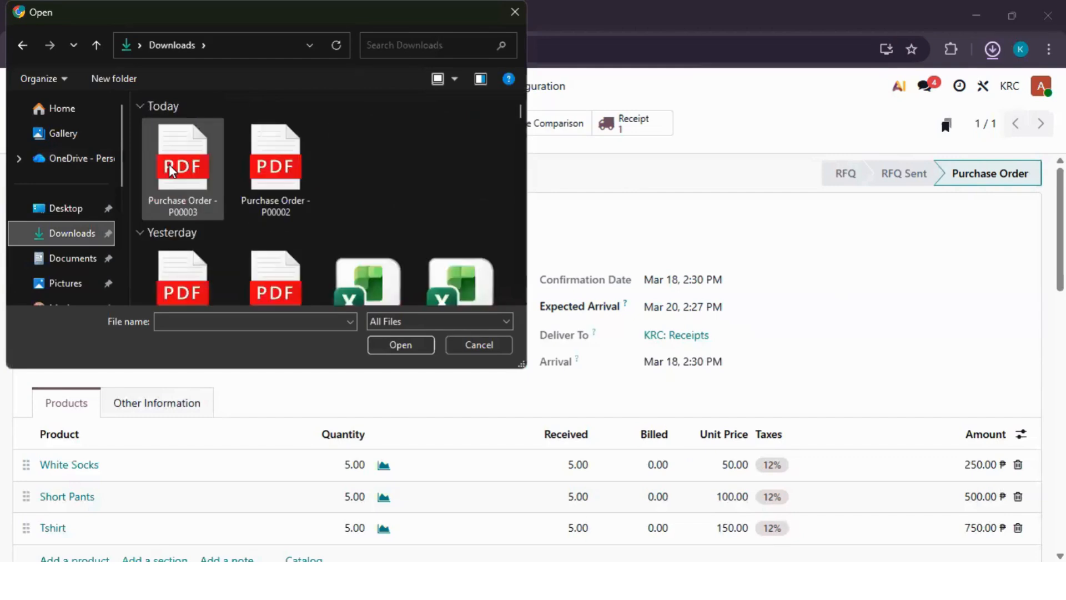
click(169, 164)
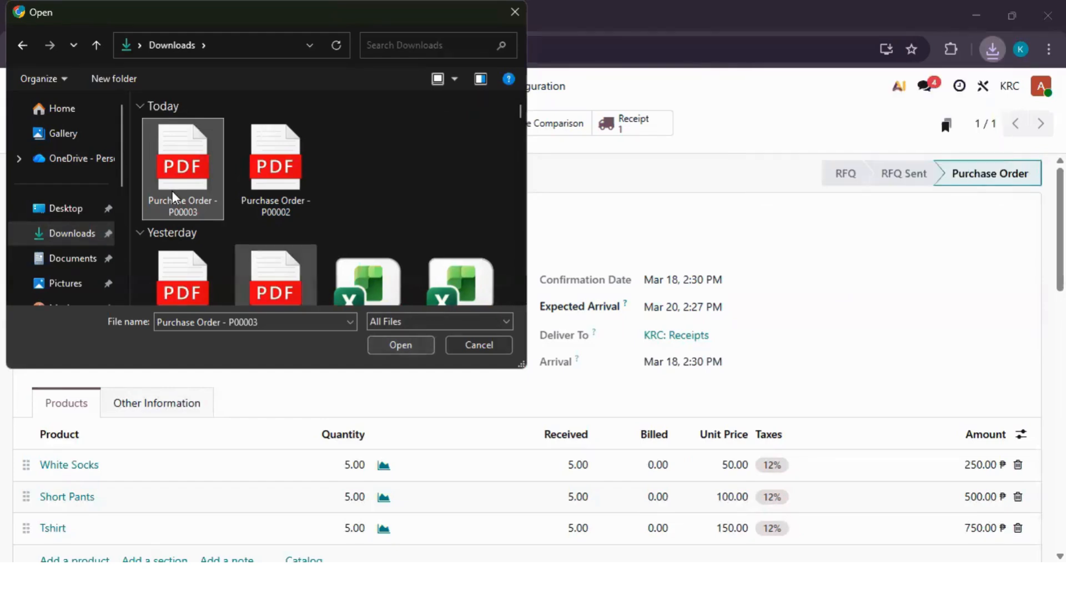
click(392, 344)
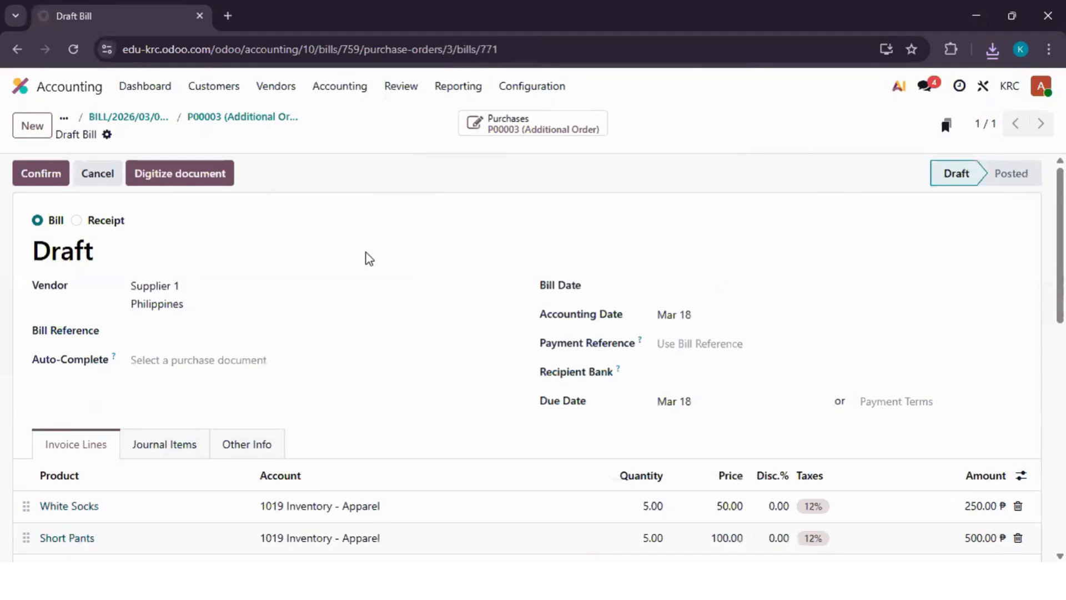
- Check the draft bill's product lines and totals and preview the attached purchase order PDF
scroll(366, 252, down, 3)
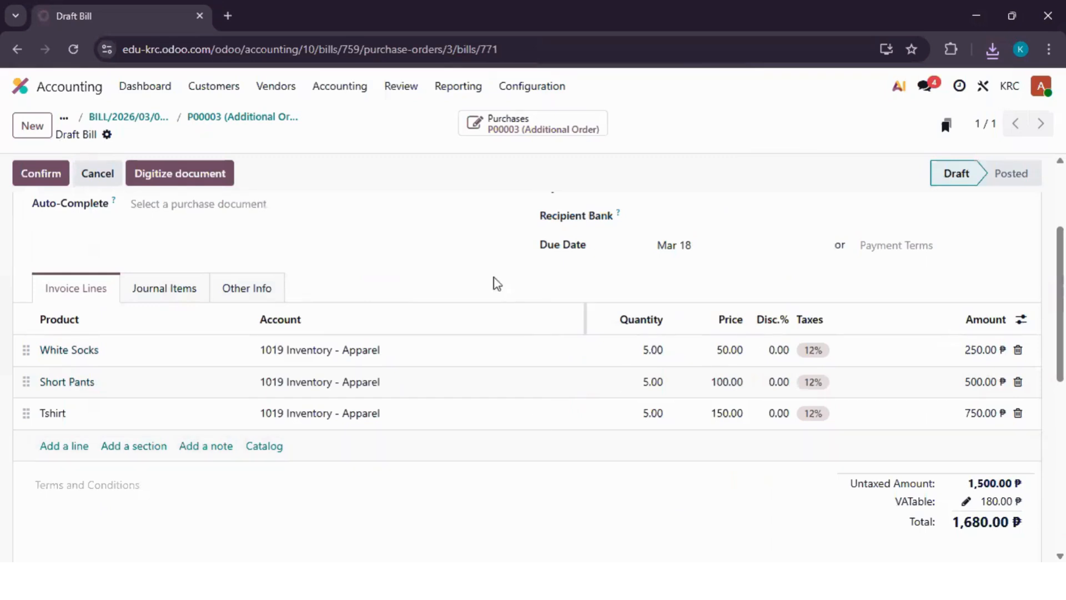
scroll(135, 345, down, 8)
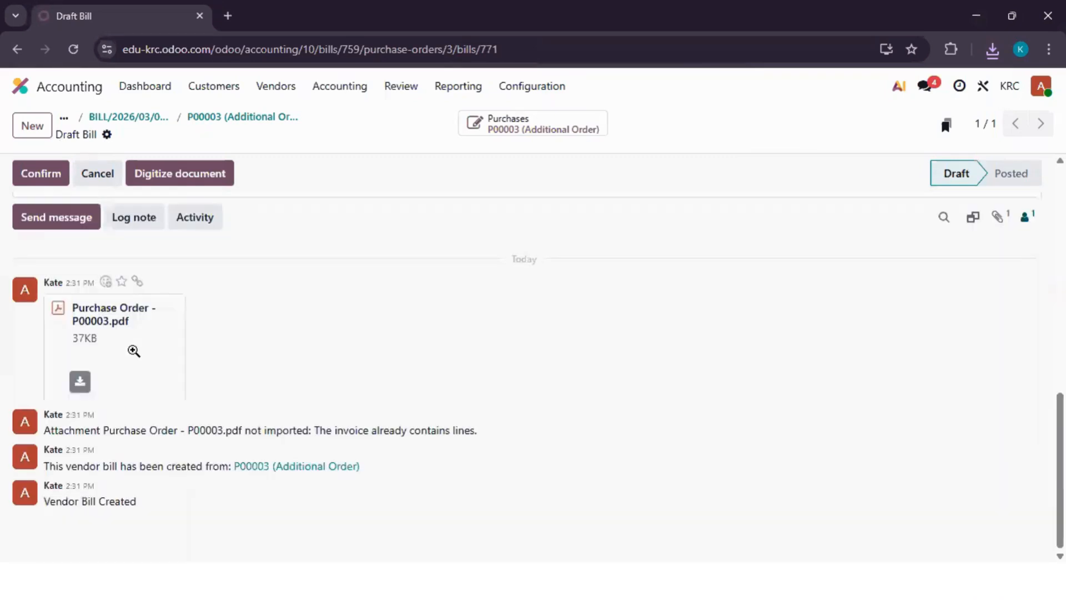
click(136, 356)
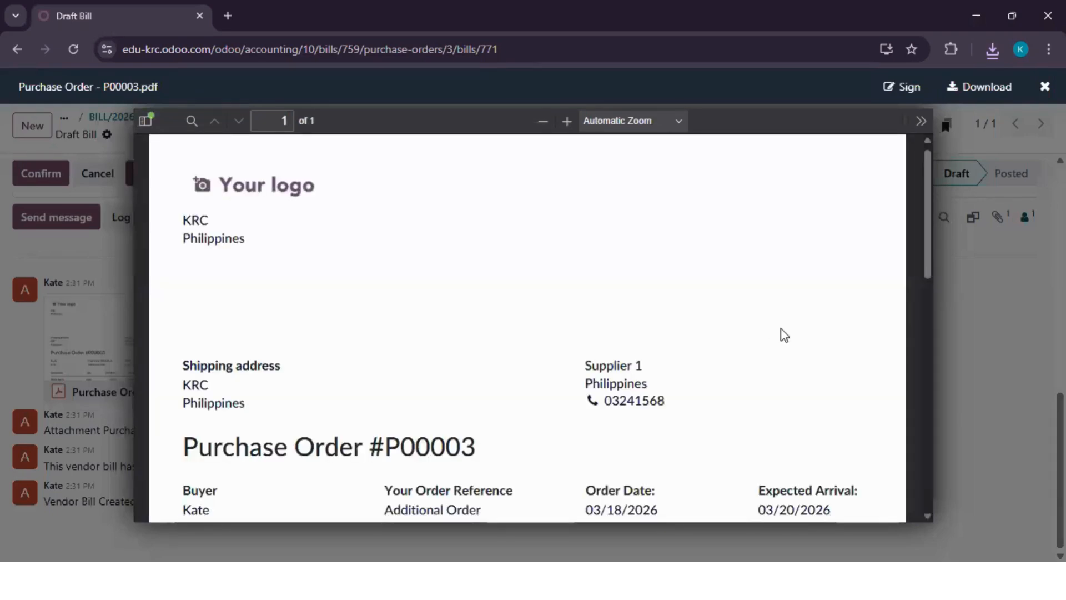
key(Escape)
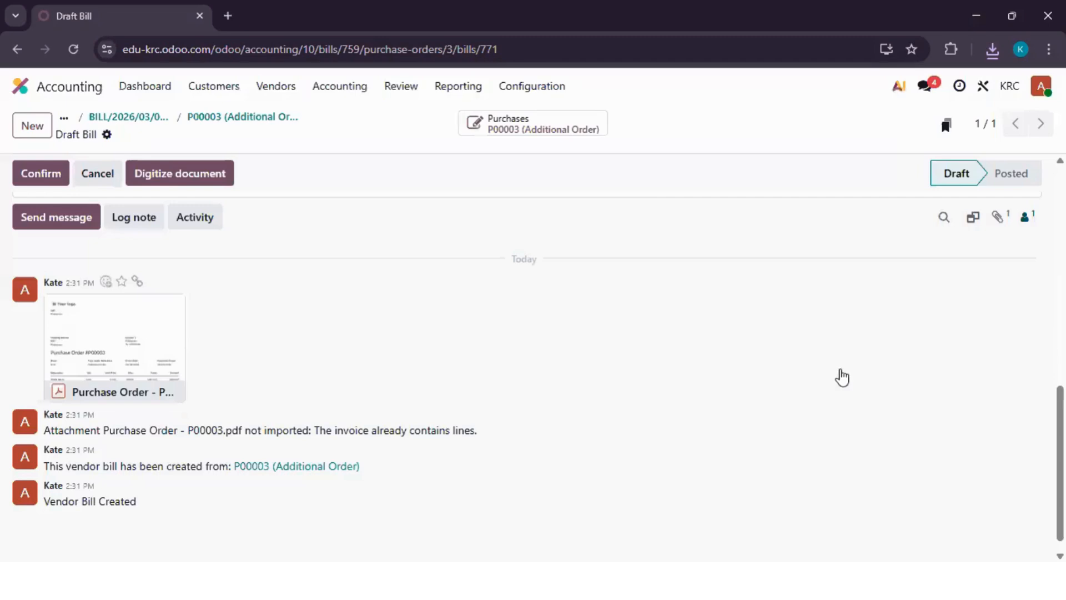
scroll(833, 372, up, 7)
scroll(819, 367, up, 2)
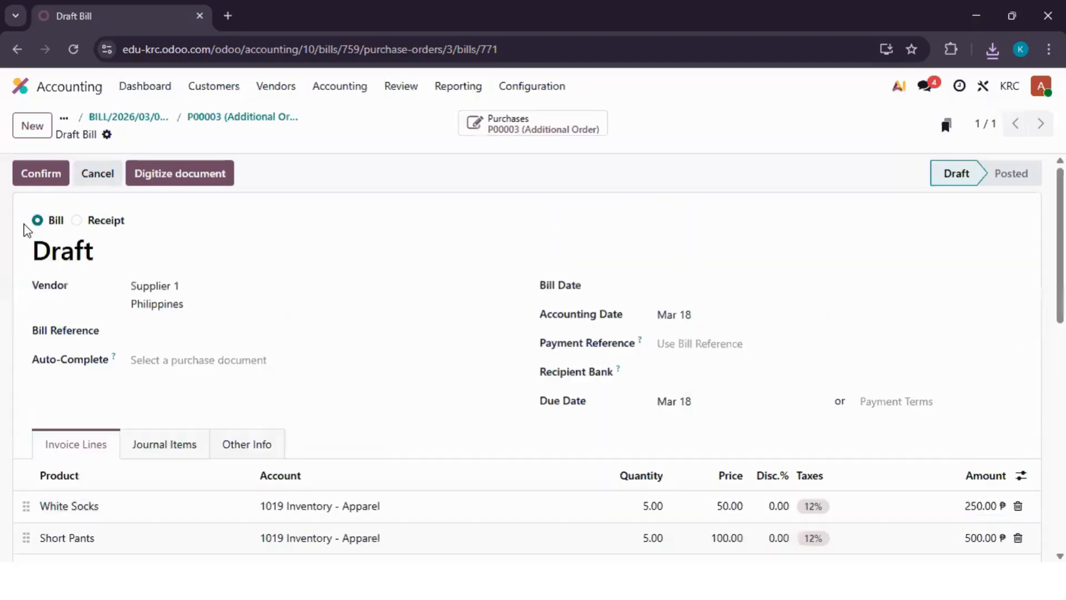
- Set the draft bill's date to March 18, 2026 and confirm the bill
click(661, 293)
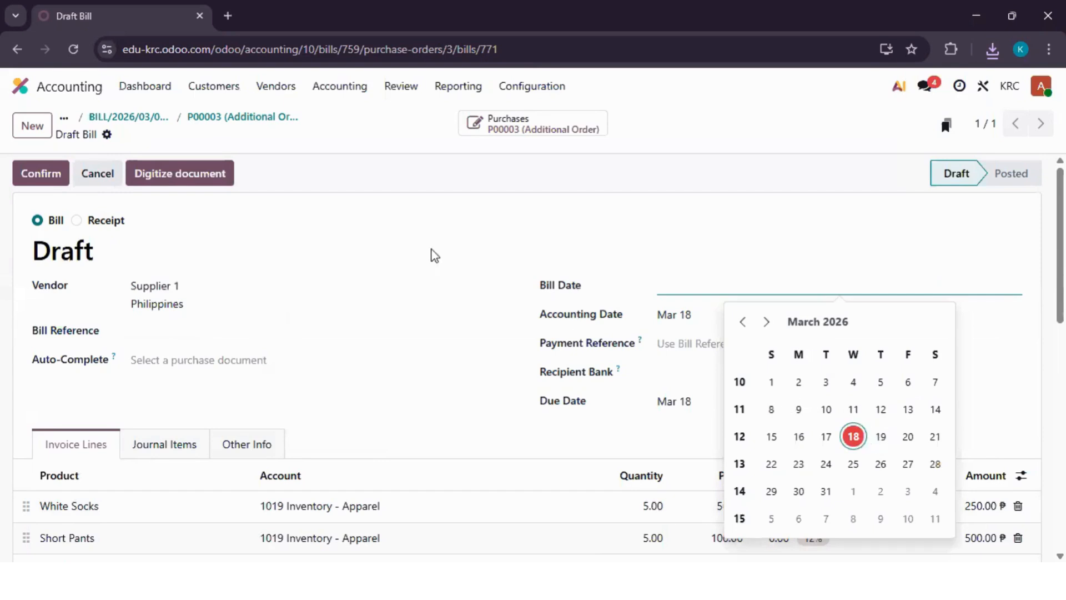
click(57, 186)
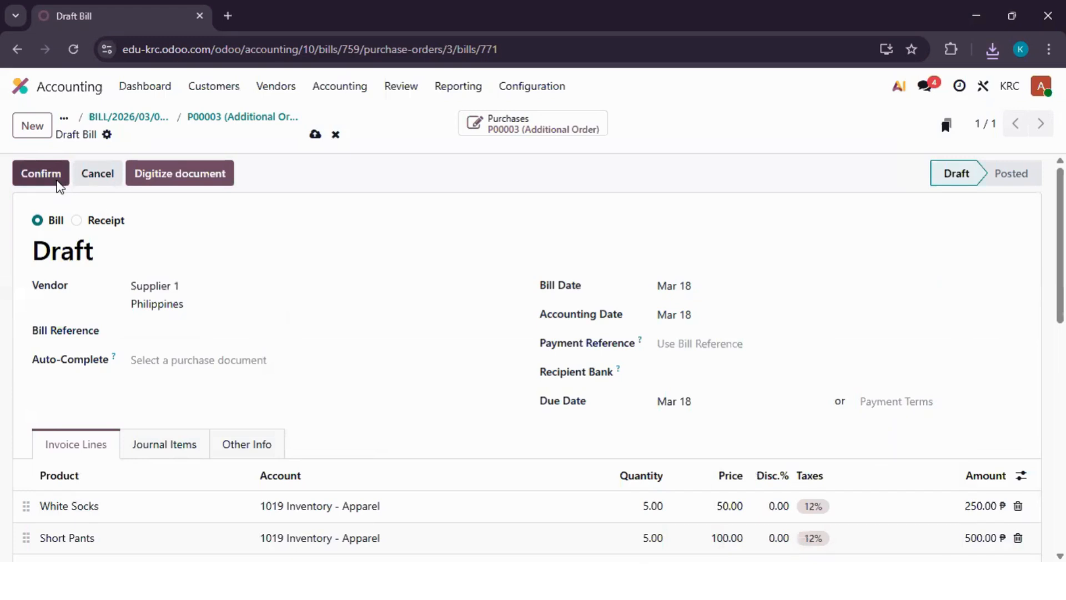
click(58, 185)
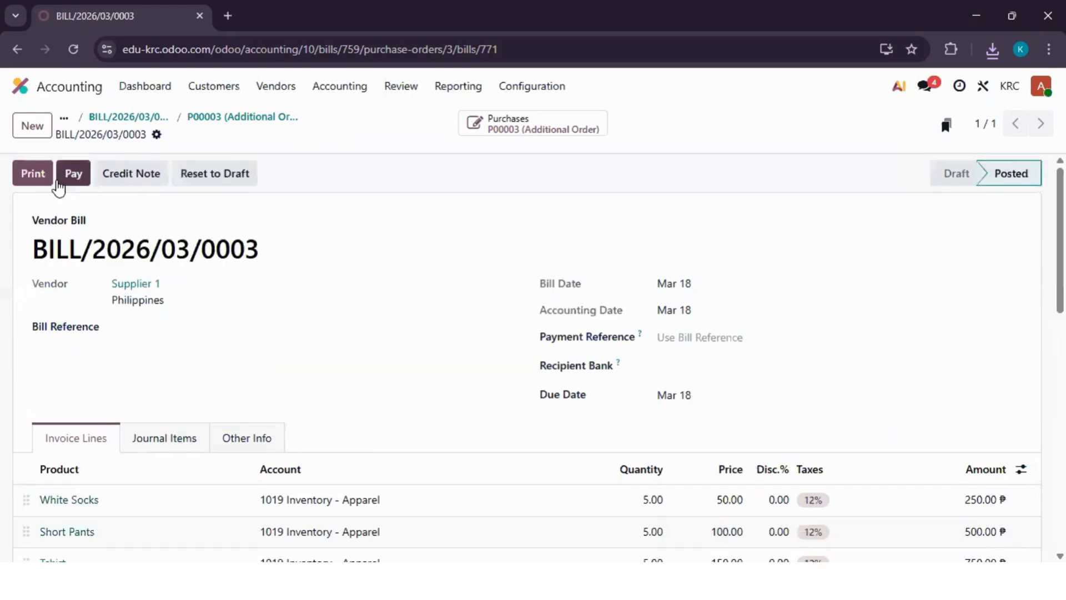
- Review the posted bill and start its payment through the Bank journal with Cash as the payment method
scroll(428, 340, down, 1)
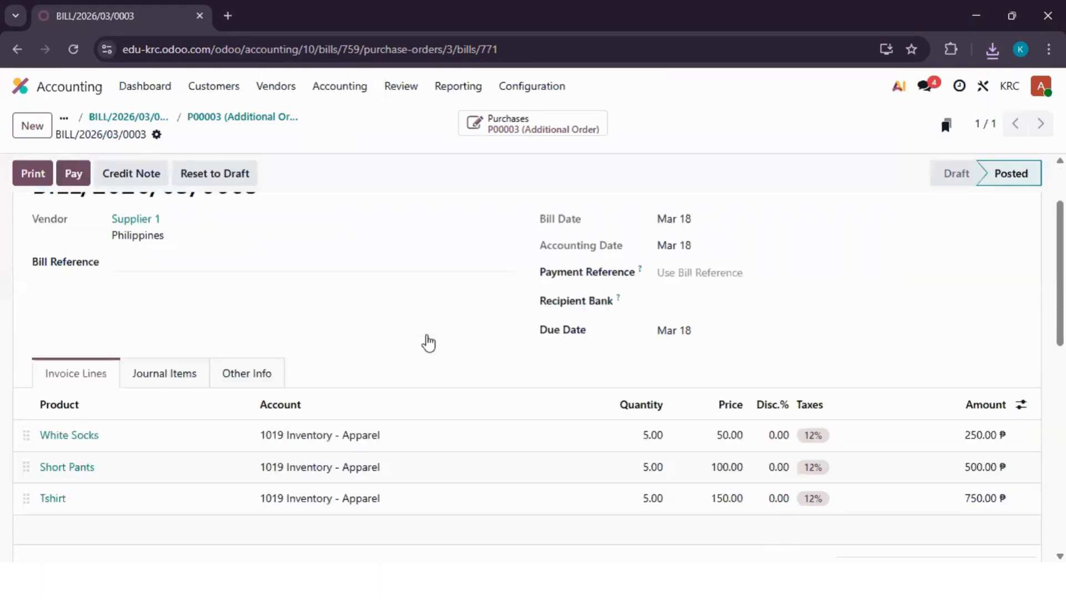
scroll(431, 341, down, 4)
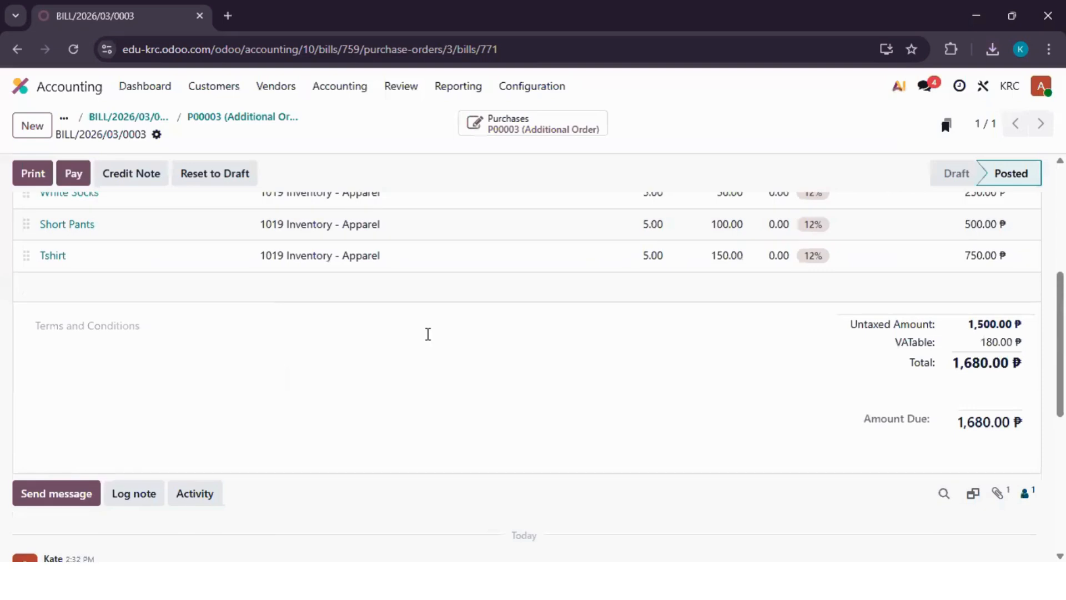
scroll(173, 231, up, 5)
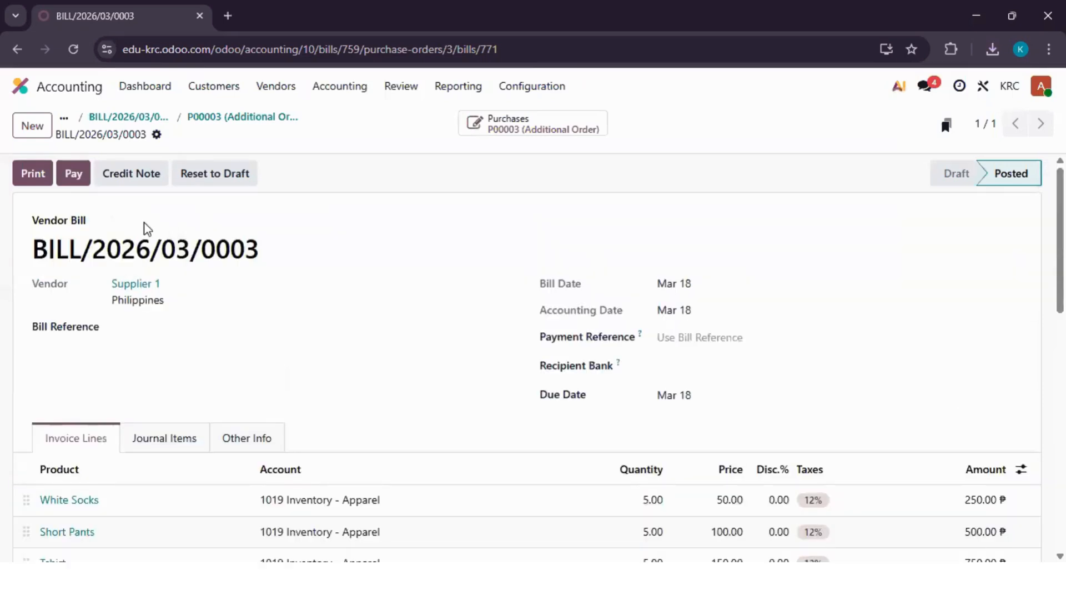
click(73, 176)
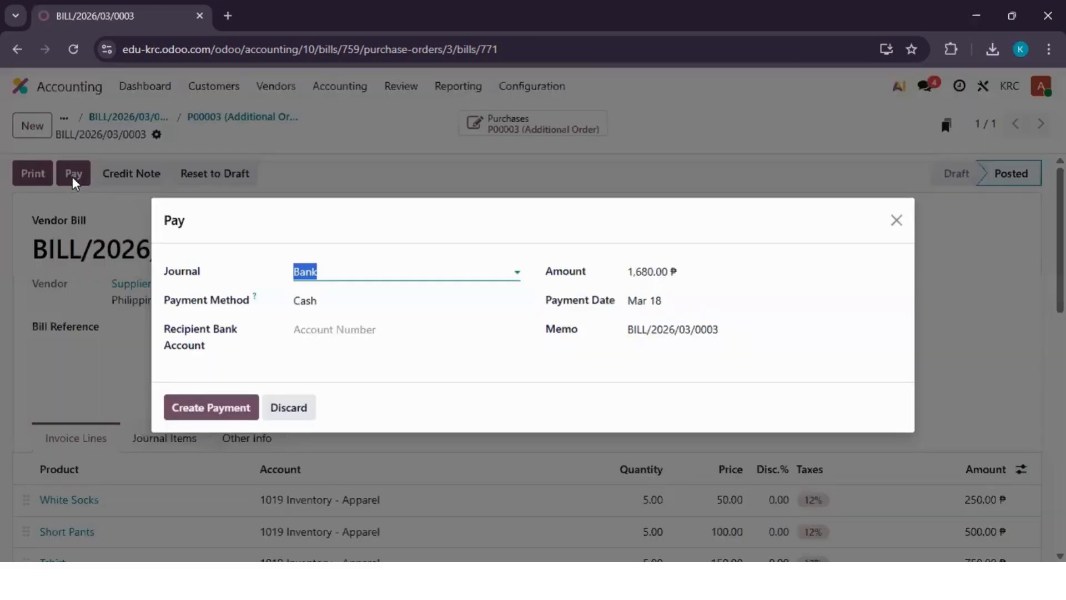
click(360, 301)
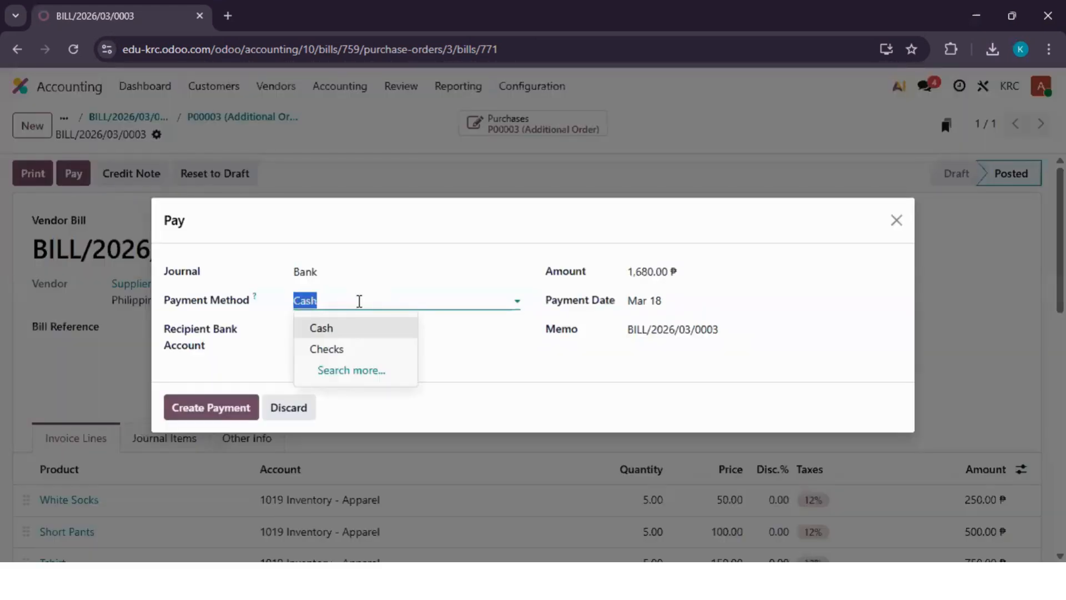
click(326, 333)
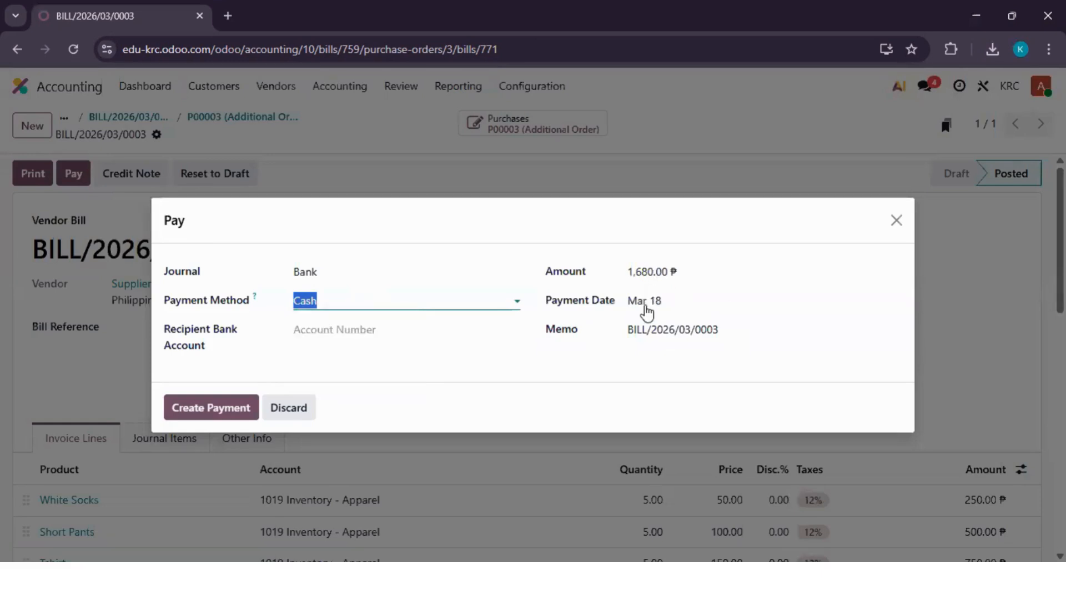
- Replace the payment memo with "Cash Payment for PO" and create the payment for the vendor bill
double_click(669, 329)
click(676, 360)
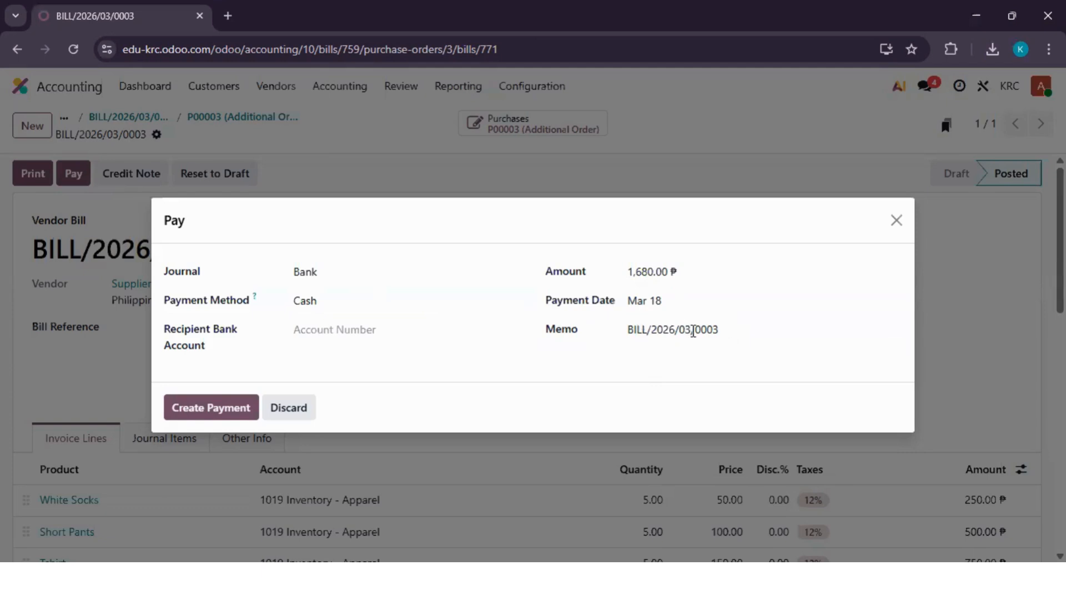
click(735, 328)
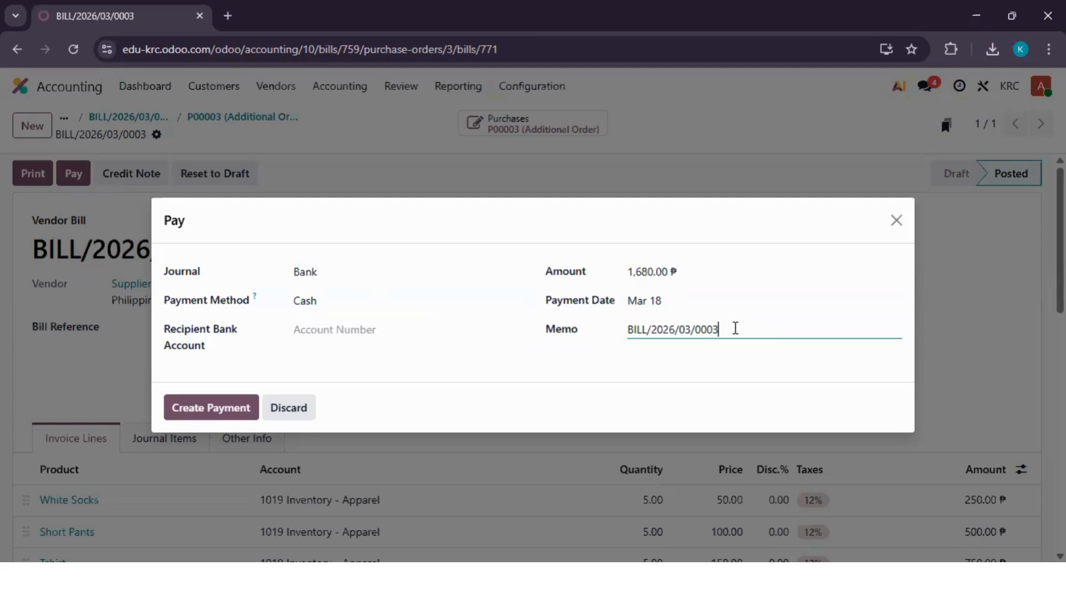
key(ctrl+a)
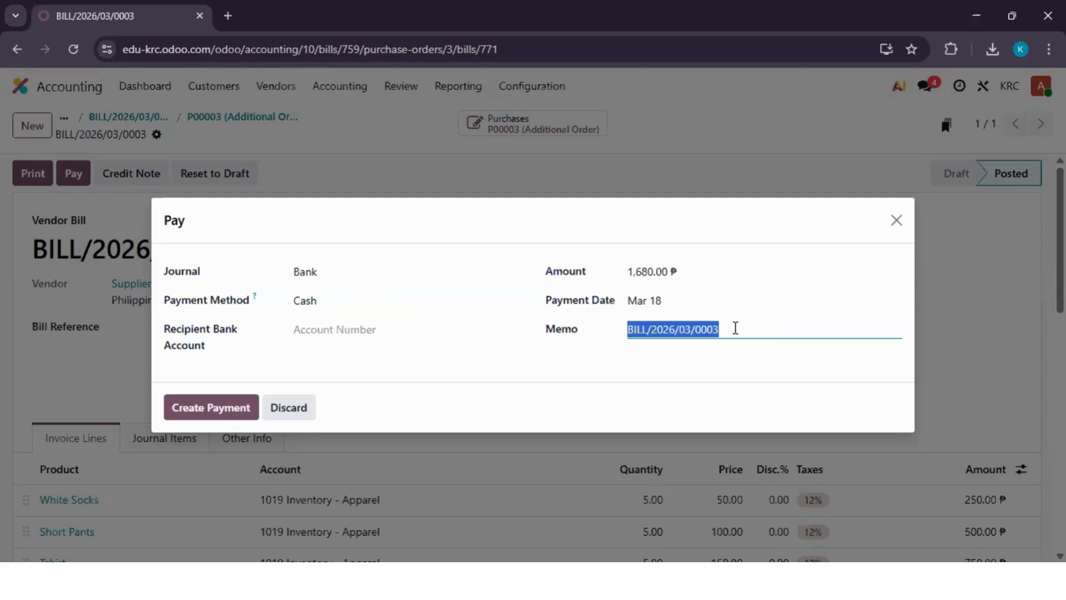
key(BackSpace)
text(Cash )
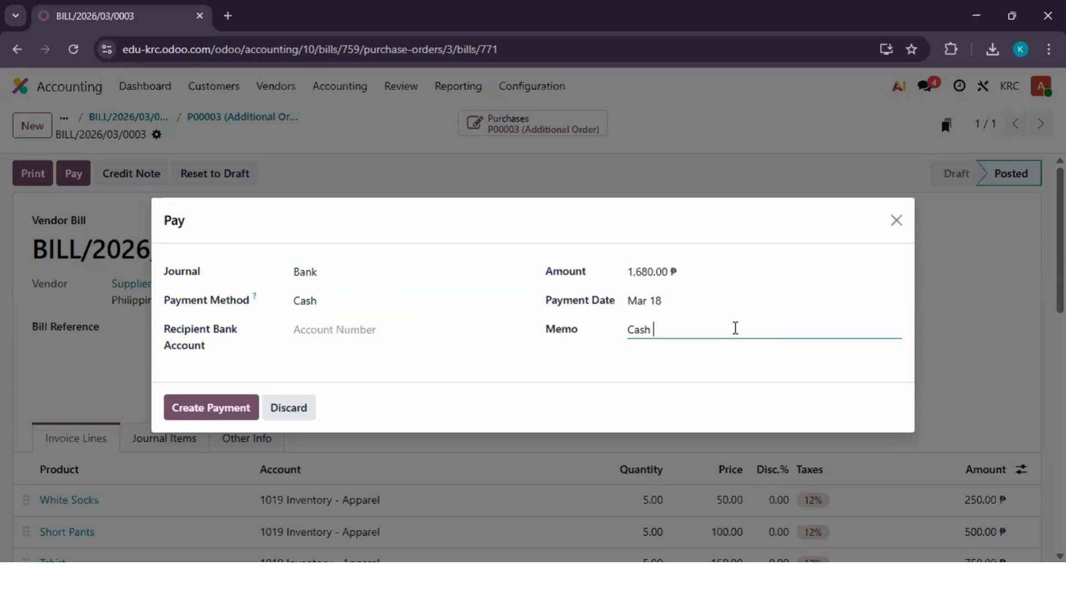
text(Payment for )
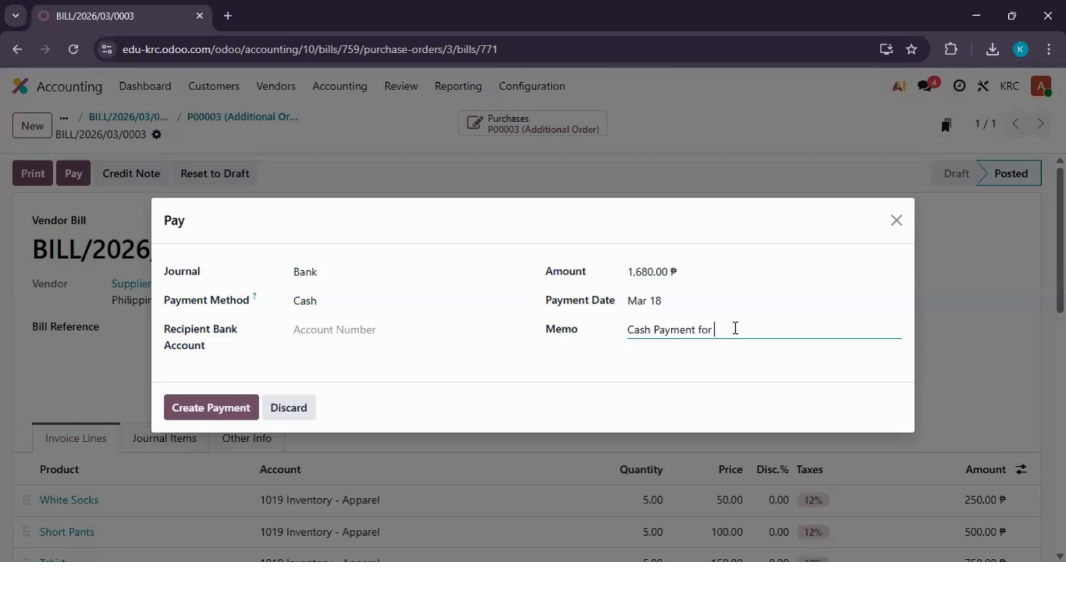
text(P)
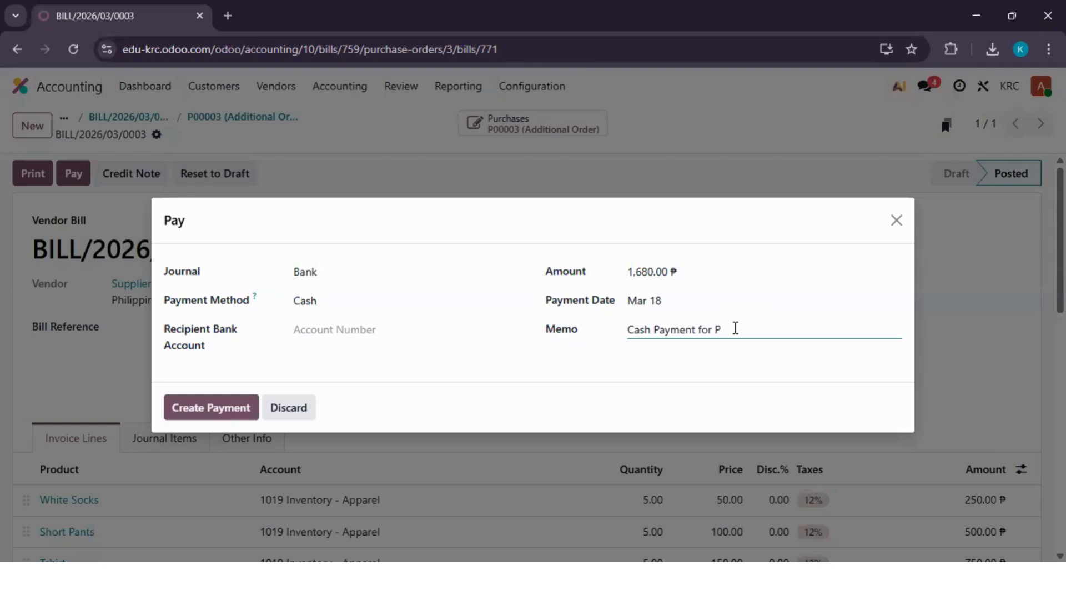
text(O)
click(213, 410)
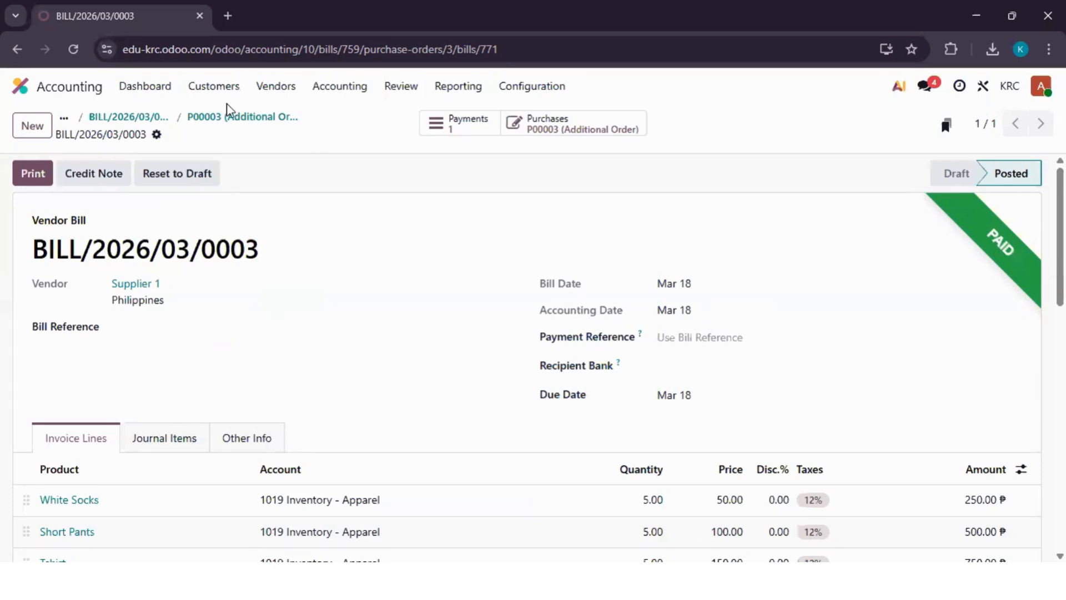
- Review the vendor bills list, the vendor payments list and the list of vendors
click(276, 86)
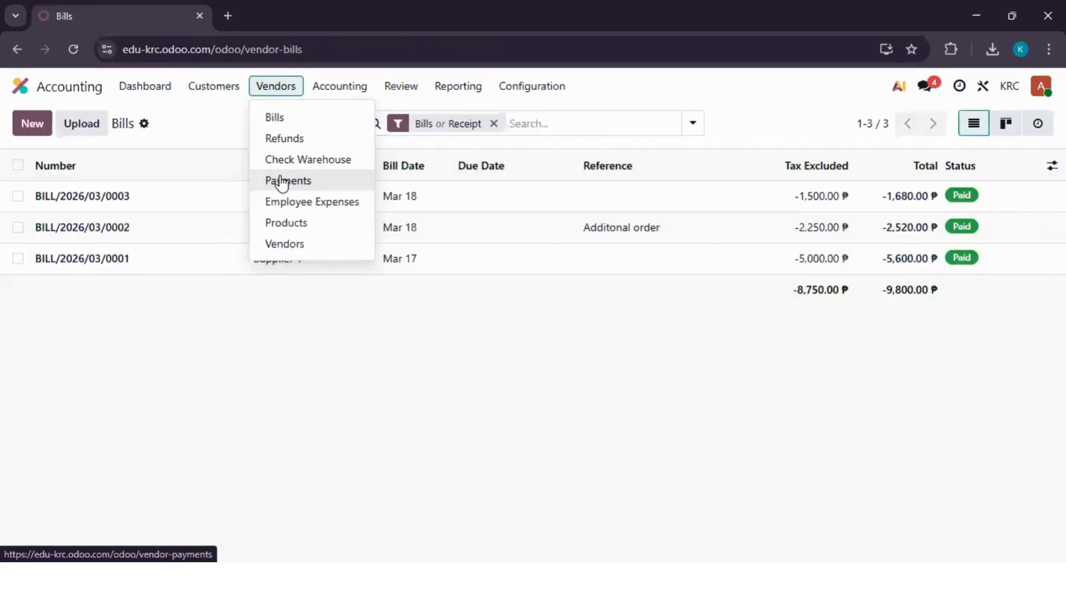
click(282, 181)
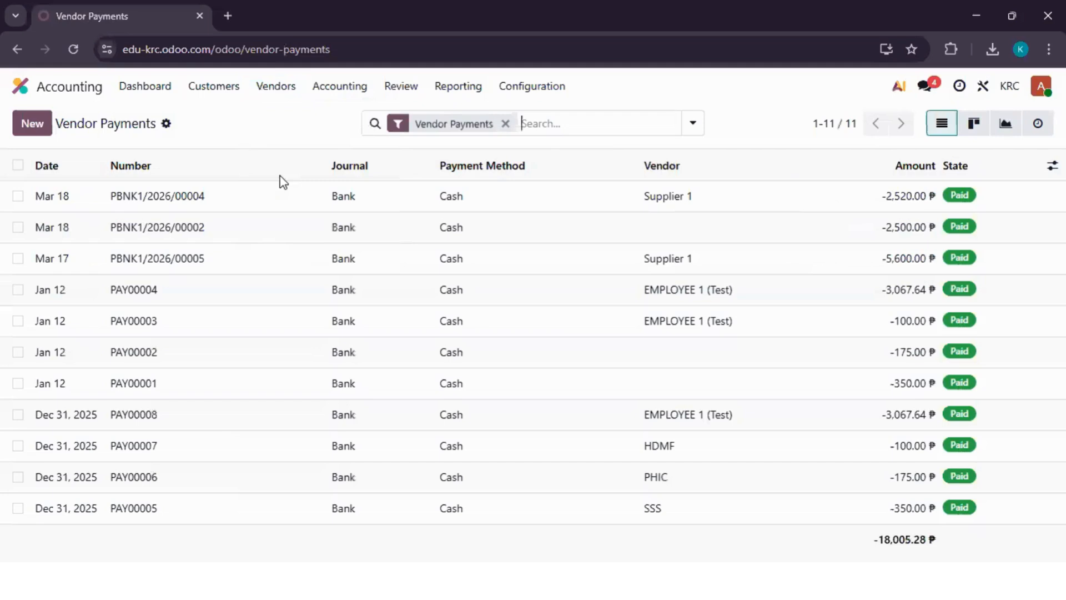
click(276, 94)
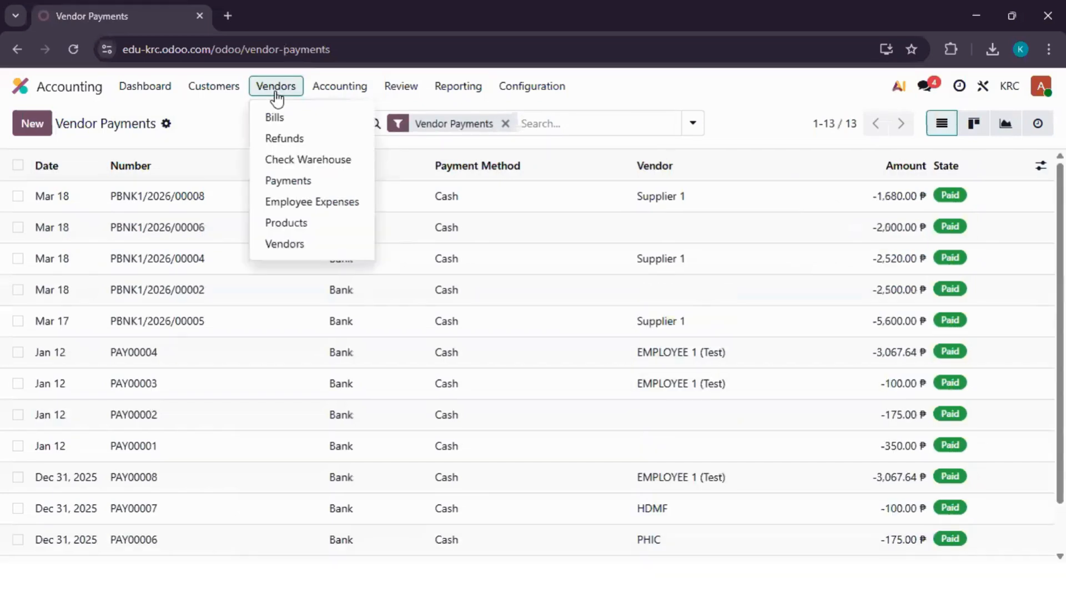
click(301, 247)
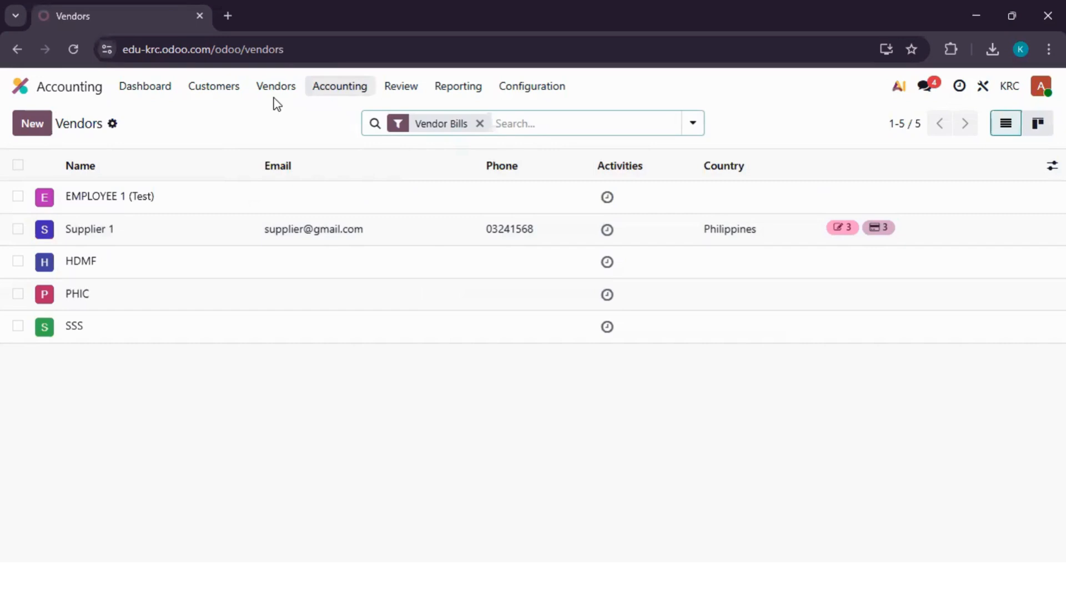
- Open the posted journal entries and group them by journal
click(343, 93)
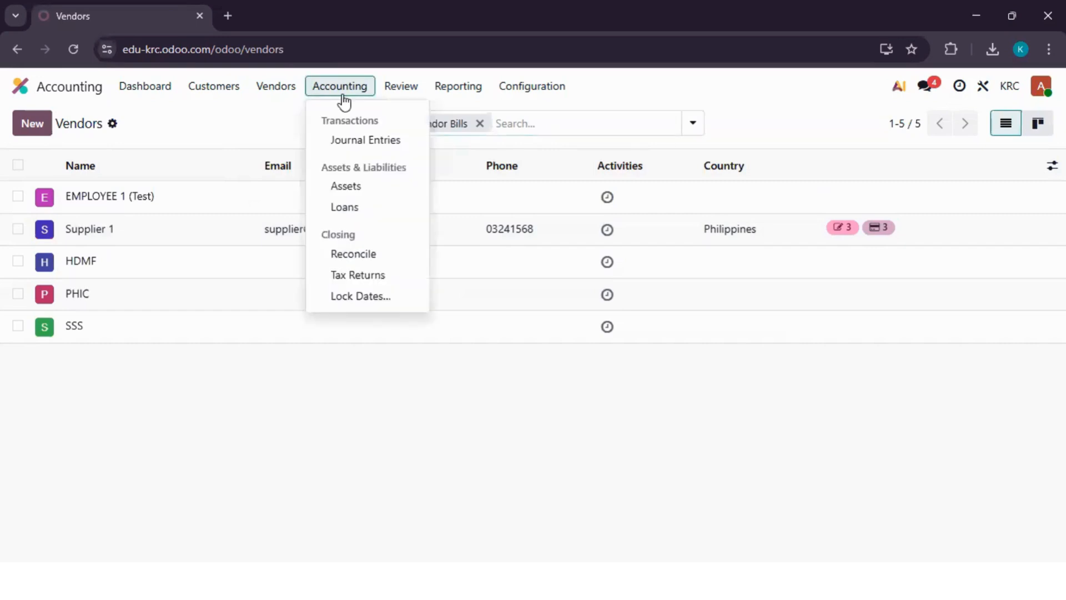
click(359, 147)
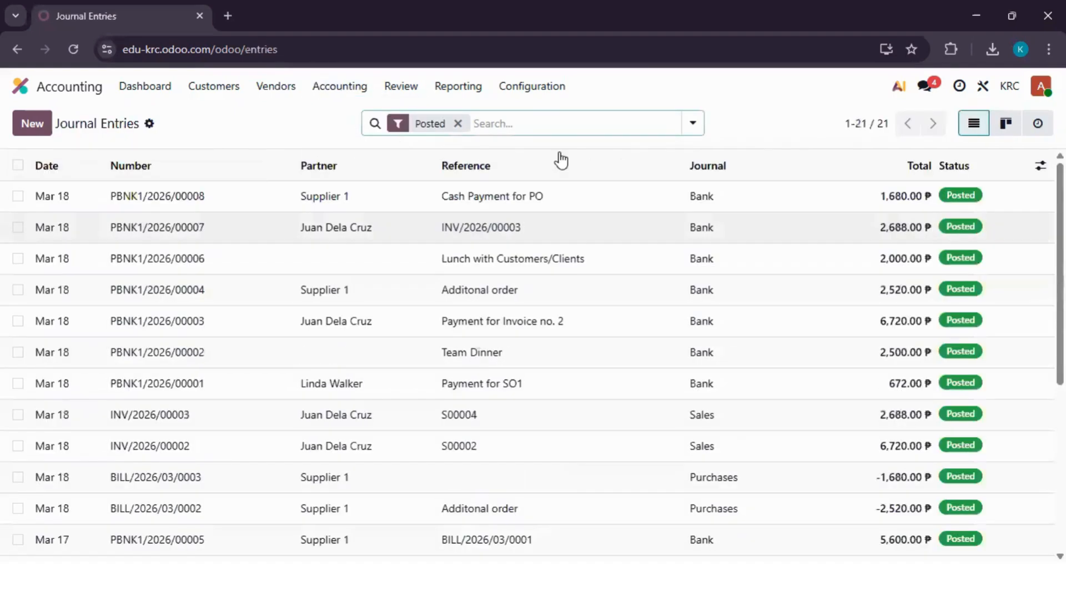
click(700, 127)
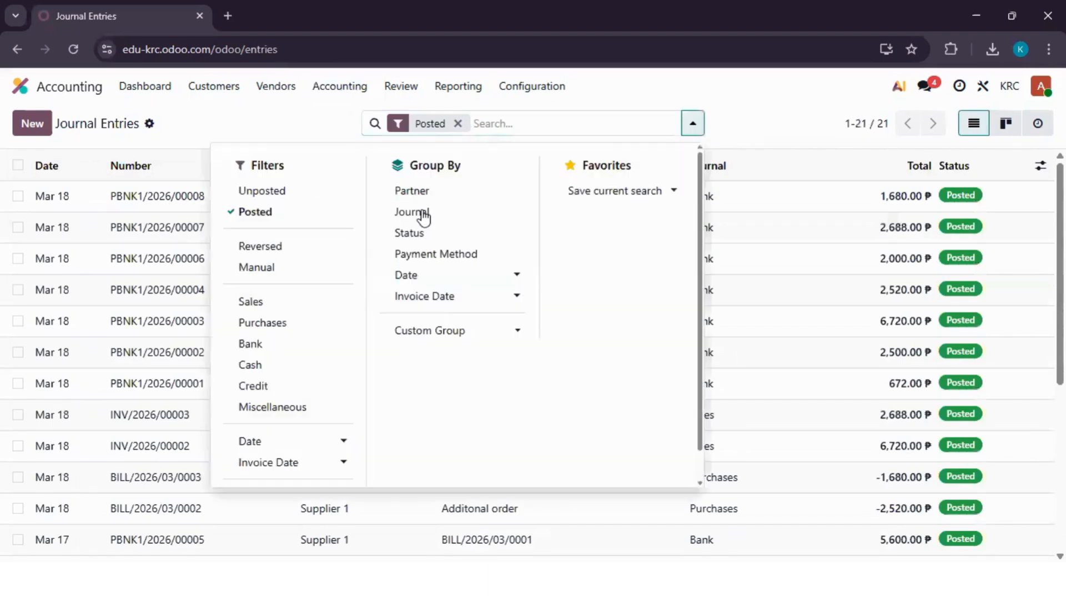
click(423, 216)
click(311, 132)
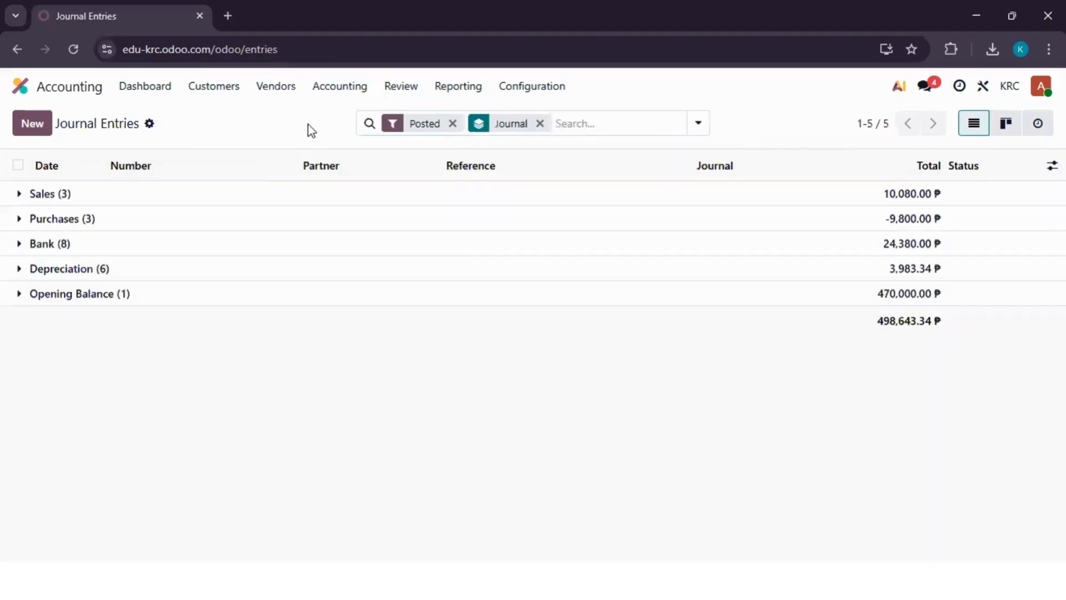
- Expand the Sales, Purchases, Bank and Depreciation groups and look through their journal entries
click(18, 195)
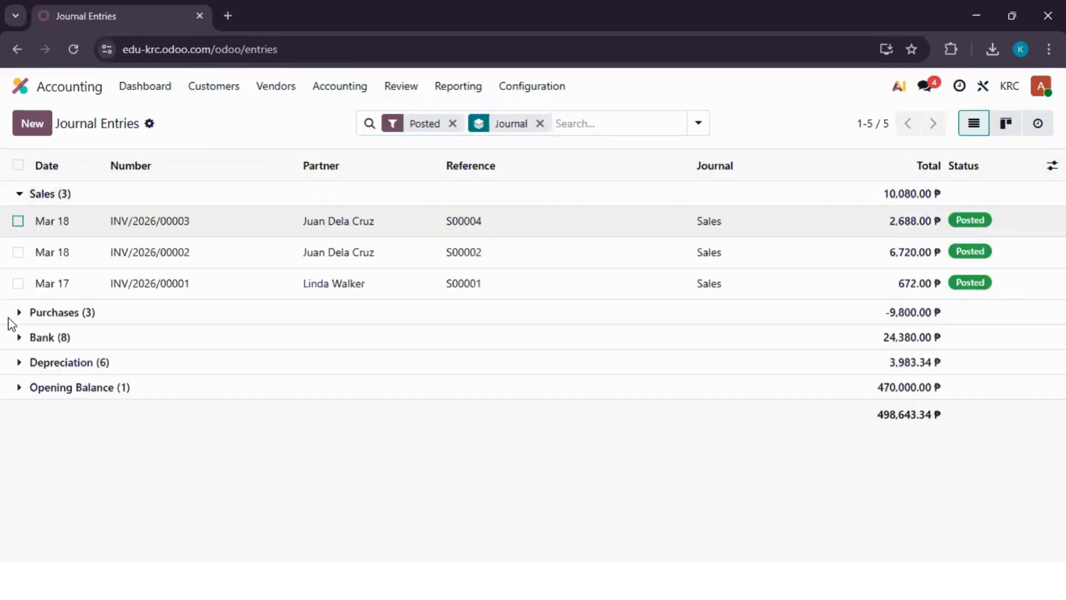
click(20, 314)
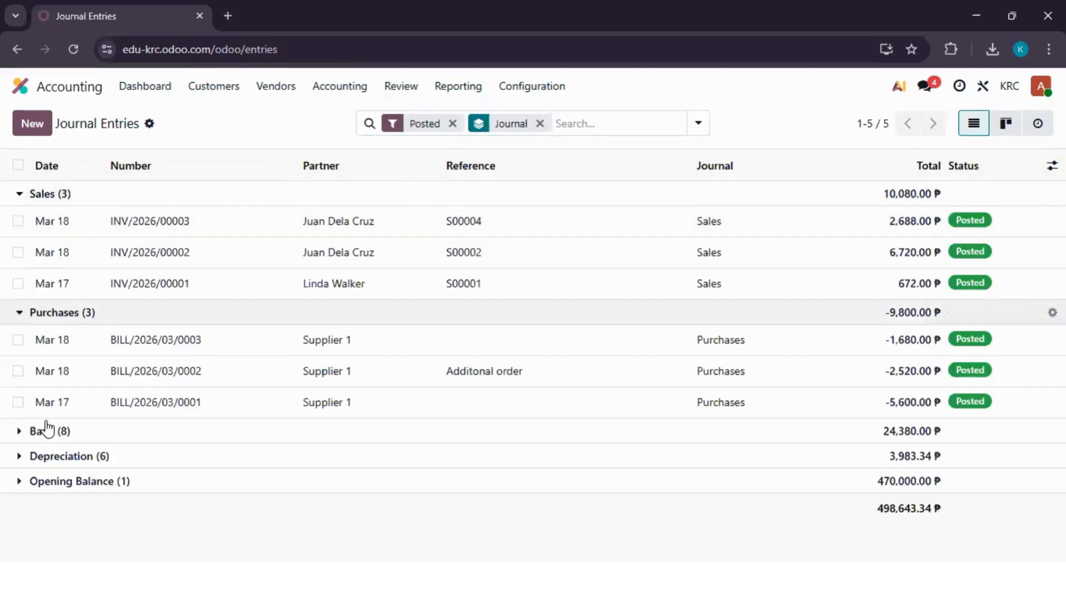
click(21, 431)
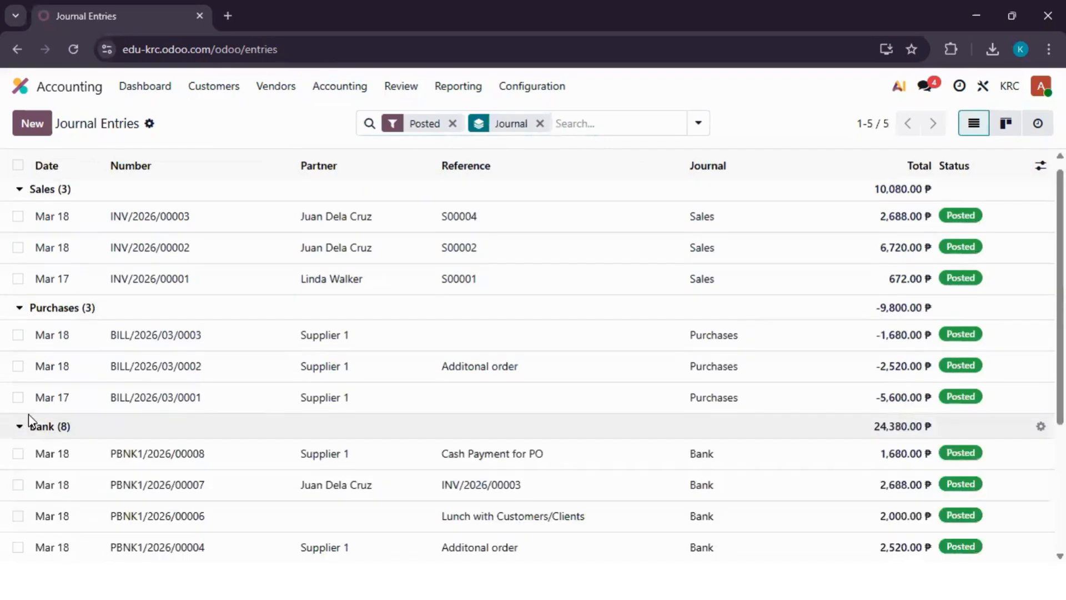
scroll(21, 475, down, 3)
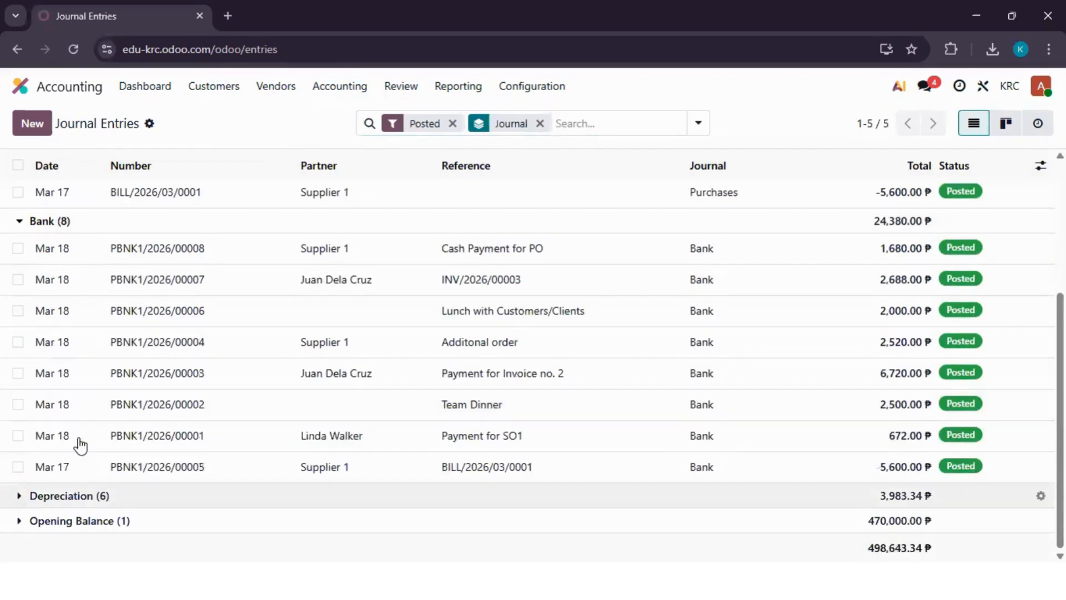
click(21, 496)
scroll(222, 349, down, 3)
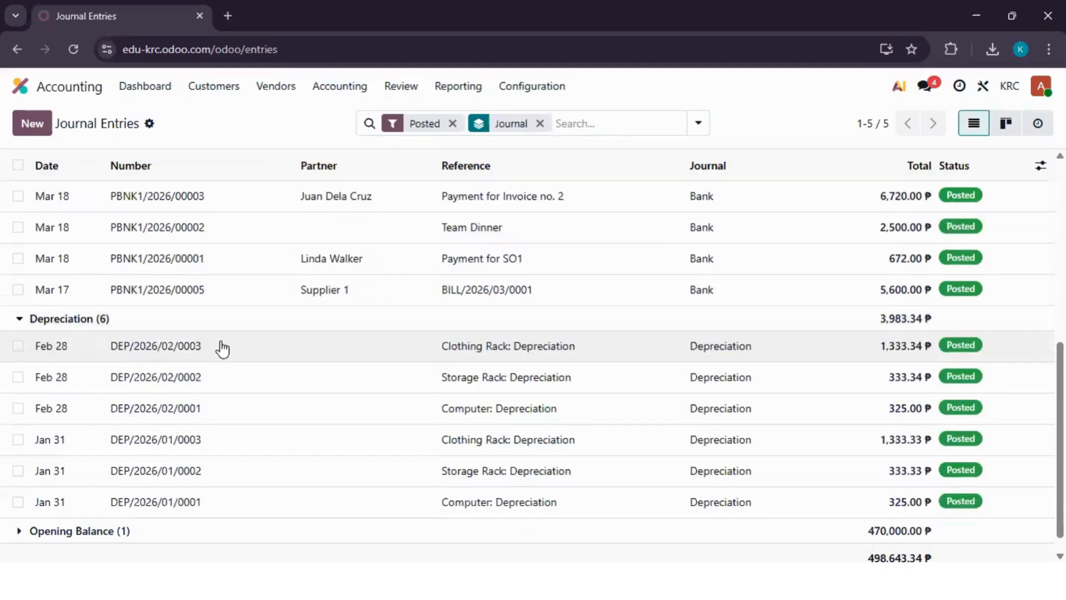
scroll(222, 349, up, 7)
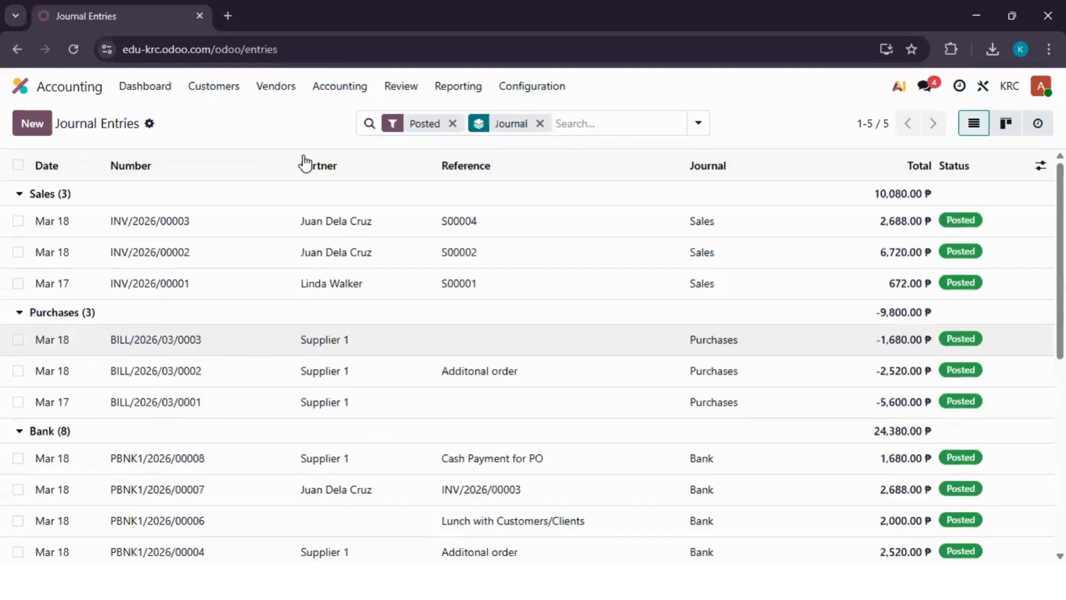
- Open the Computer asset from the assets list and go to its linked asset model
click(333, 89)
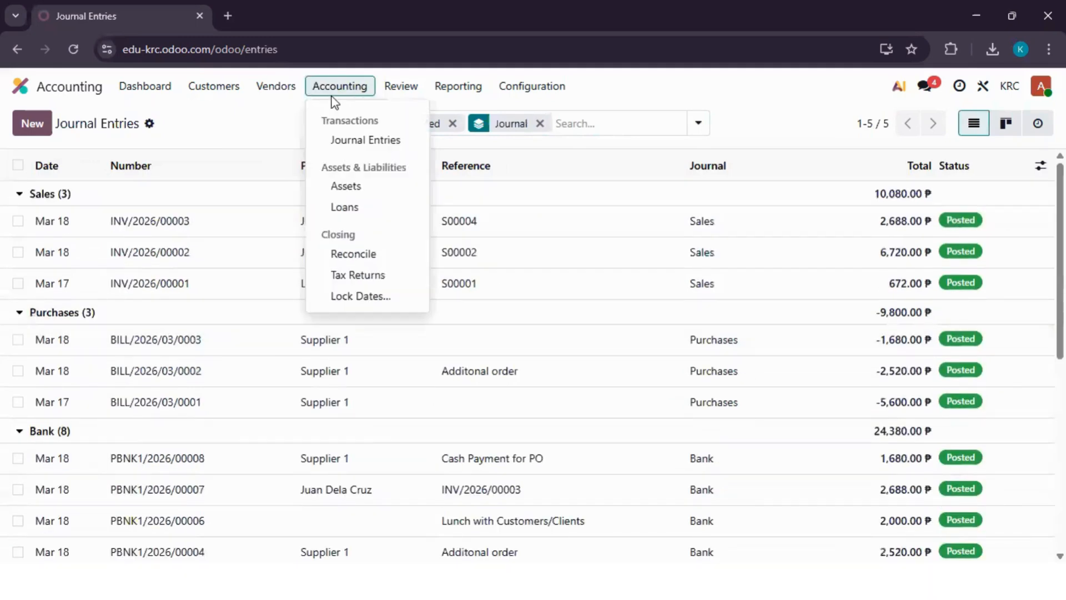
click(357, 189)
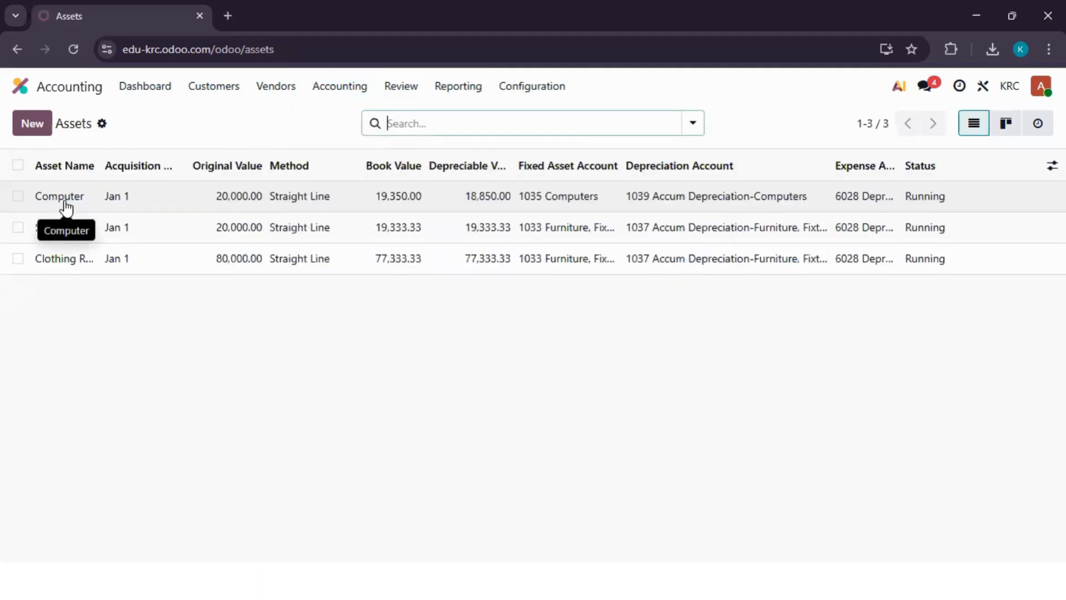
click(95, 213)
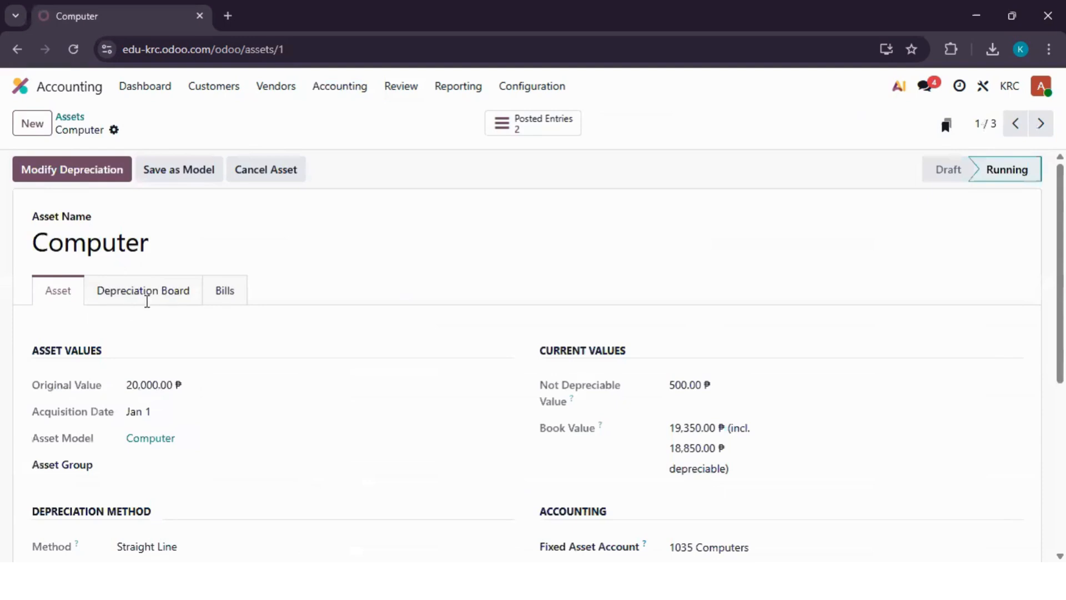
scroll(172, 310, down, 1)
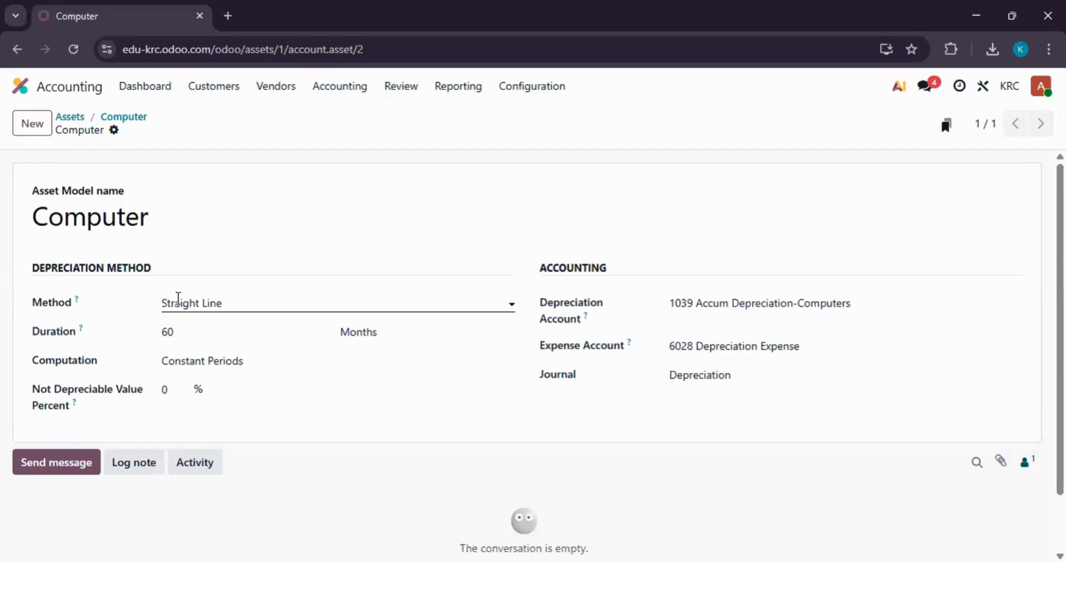
- Check the available options for depreciation method, duration unit and computation in the Computer asset model
click(178, 302)
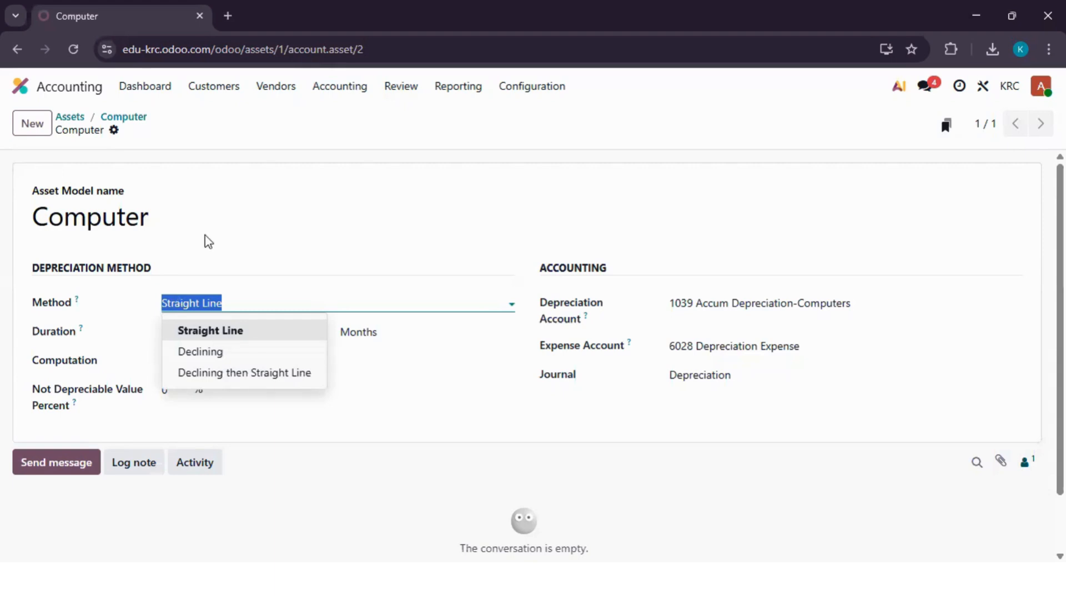
click(102, 347)
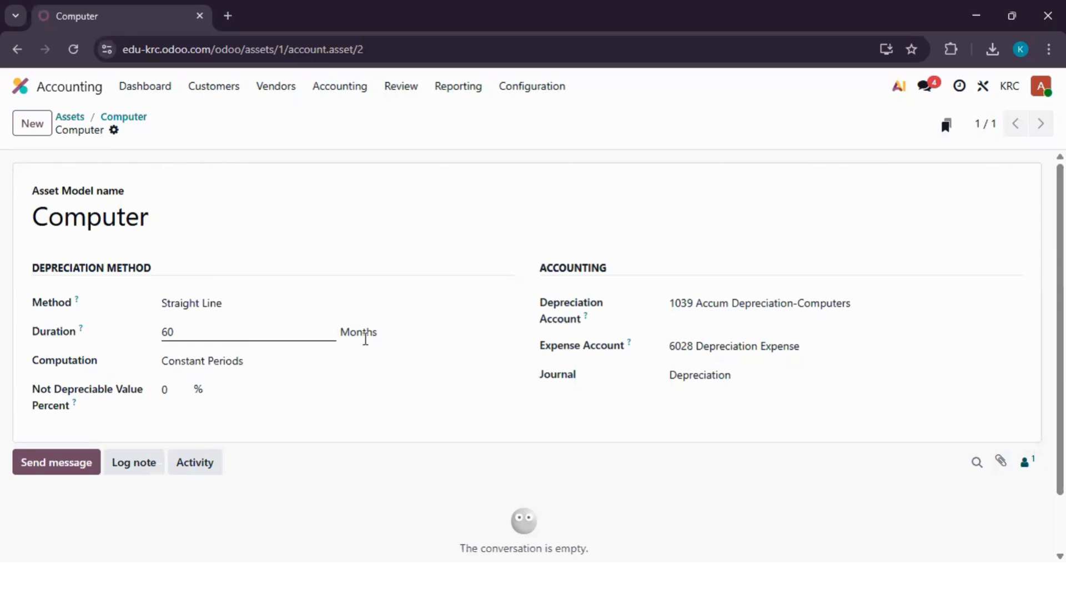
click(369, 338)
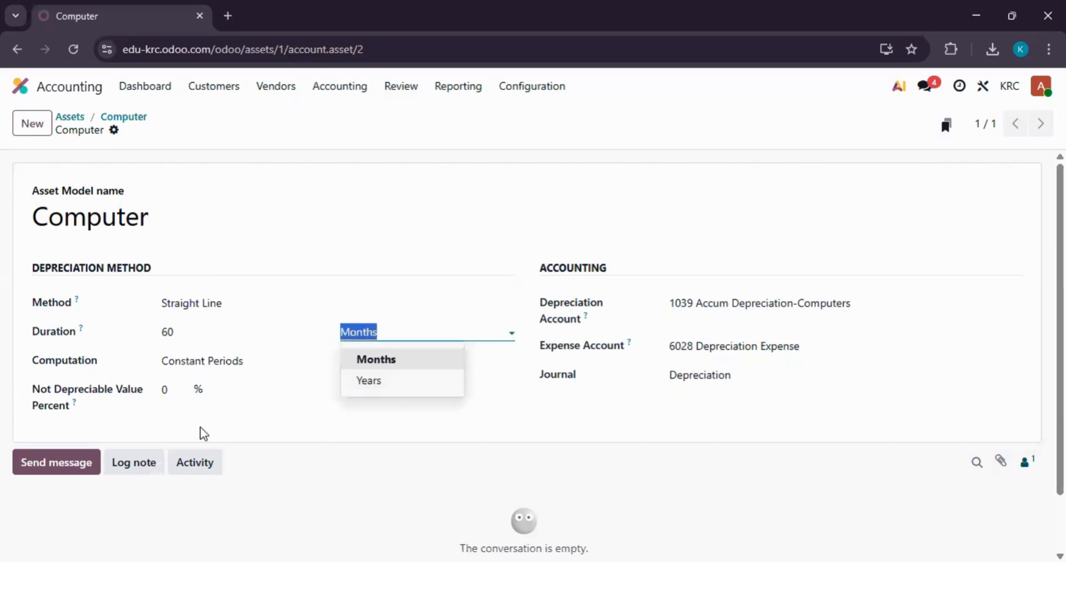
click(225, 361)
click(225, 361)
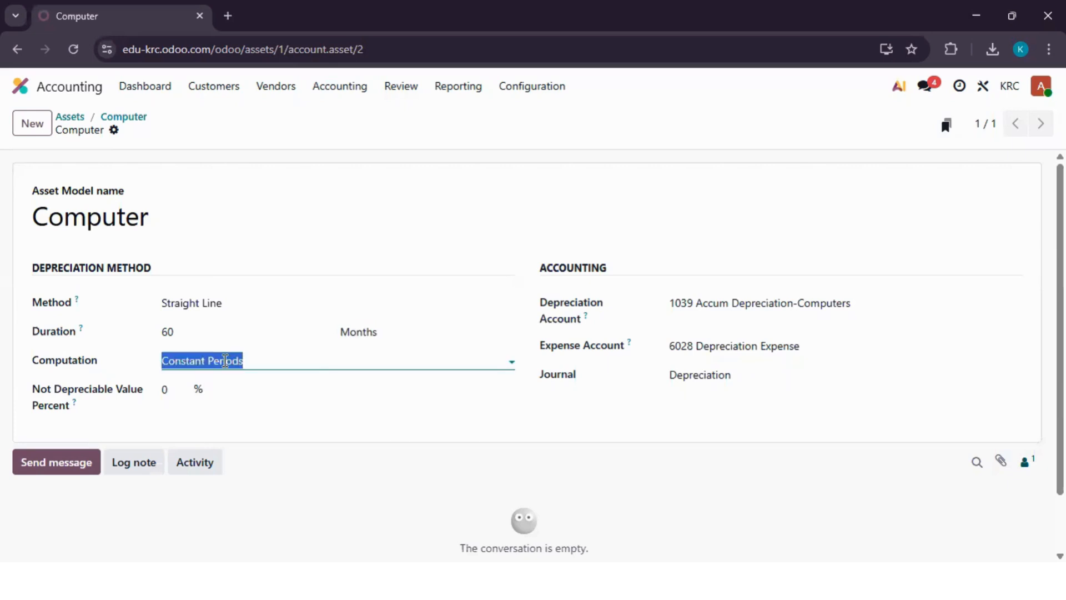
click(225, 361)
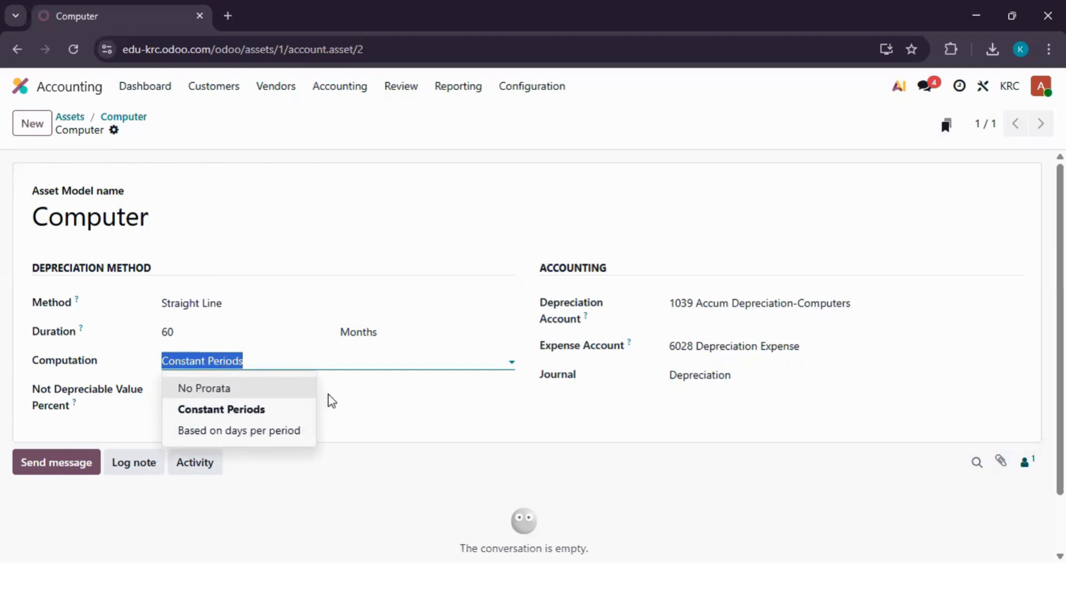
click(72, 405)
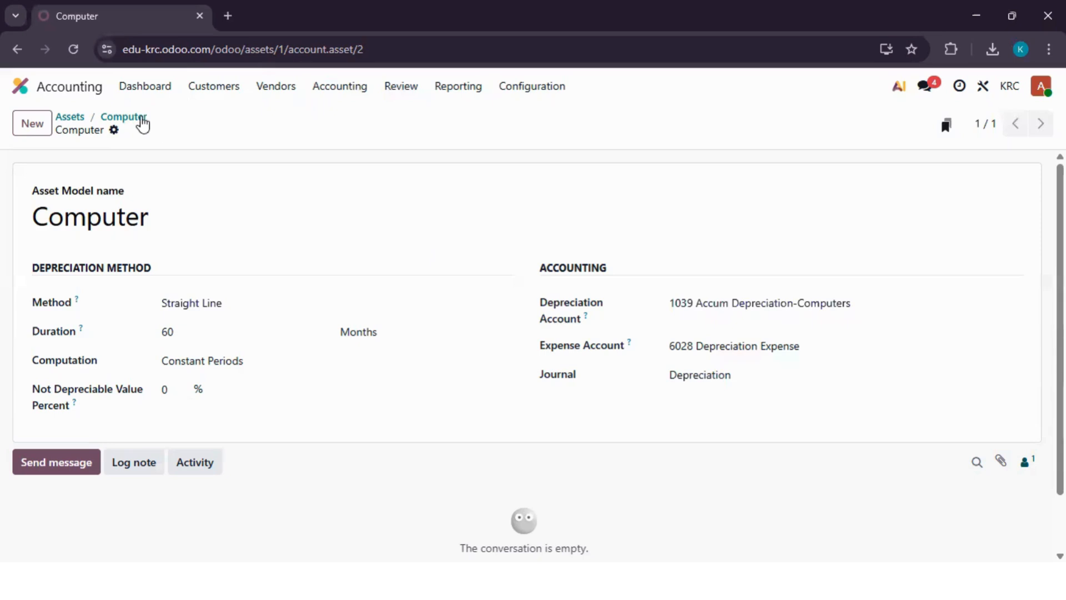
- Return to the Computer asset and review its asset values, depreciation method and accounting accounts
click(143, 123)
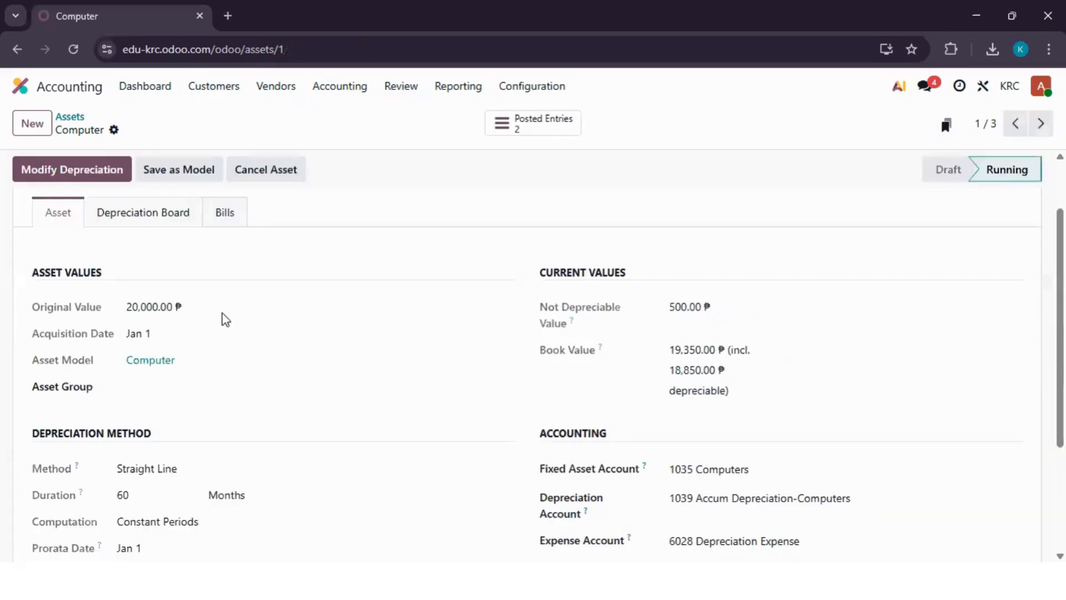
scroll(279, 281, up, 2)
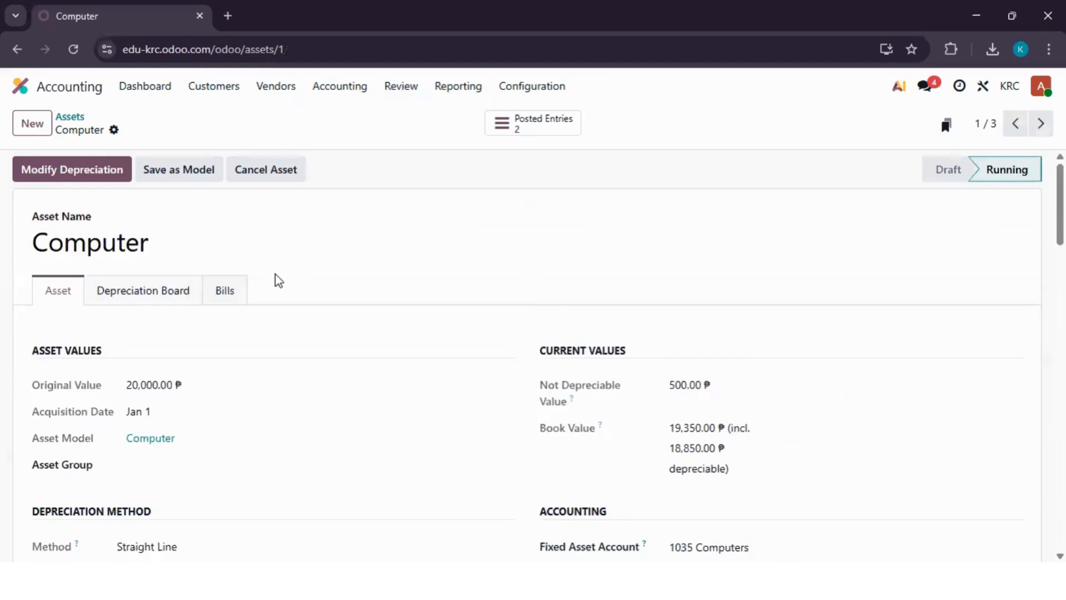
scroll(279, 281, down, 1)
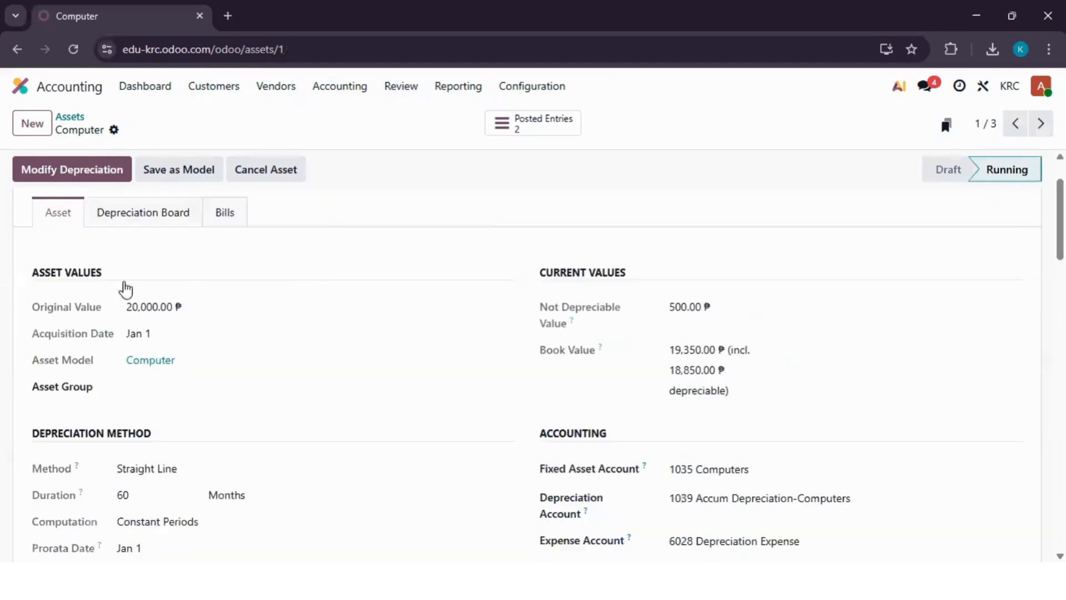
scroll(78, 286, down, 1)
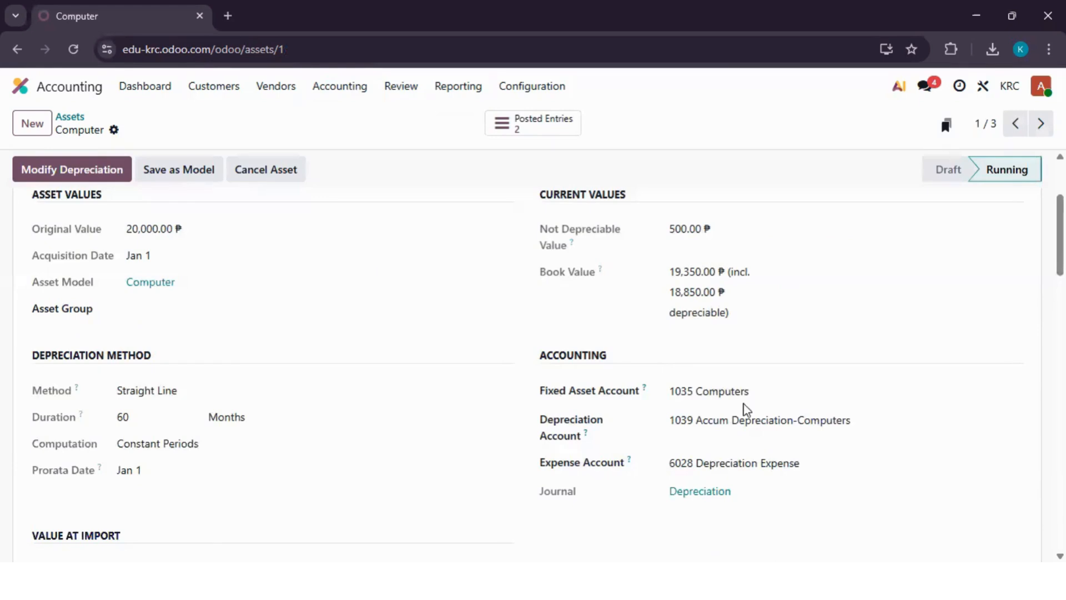
scroll(607, 386, up, 1)
scroll(571, 392, up, 2)
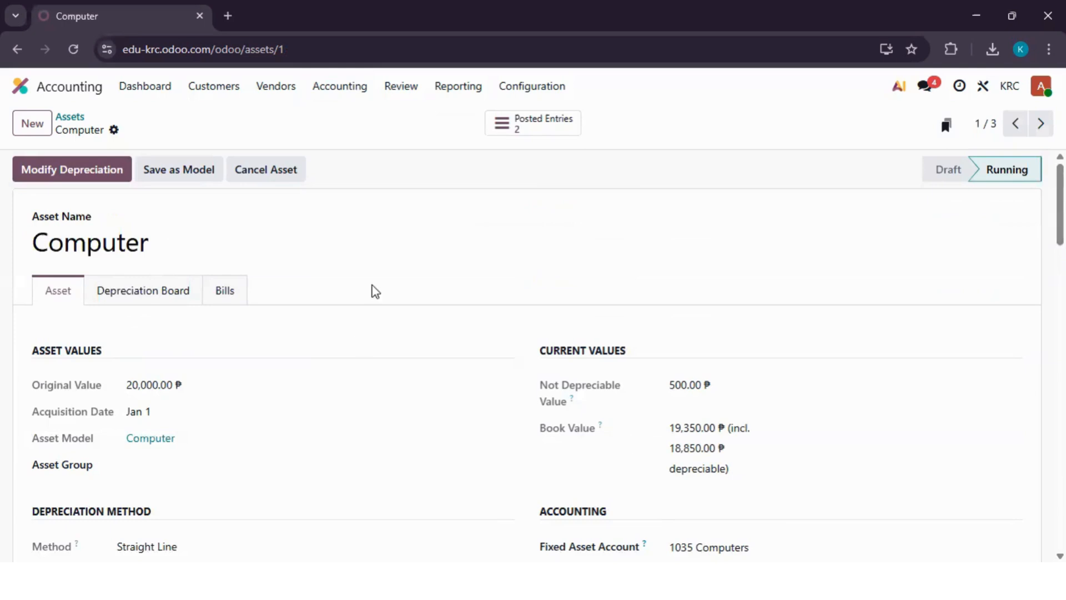
click(373, 246)
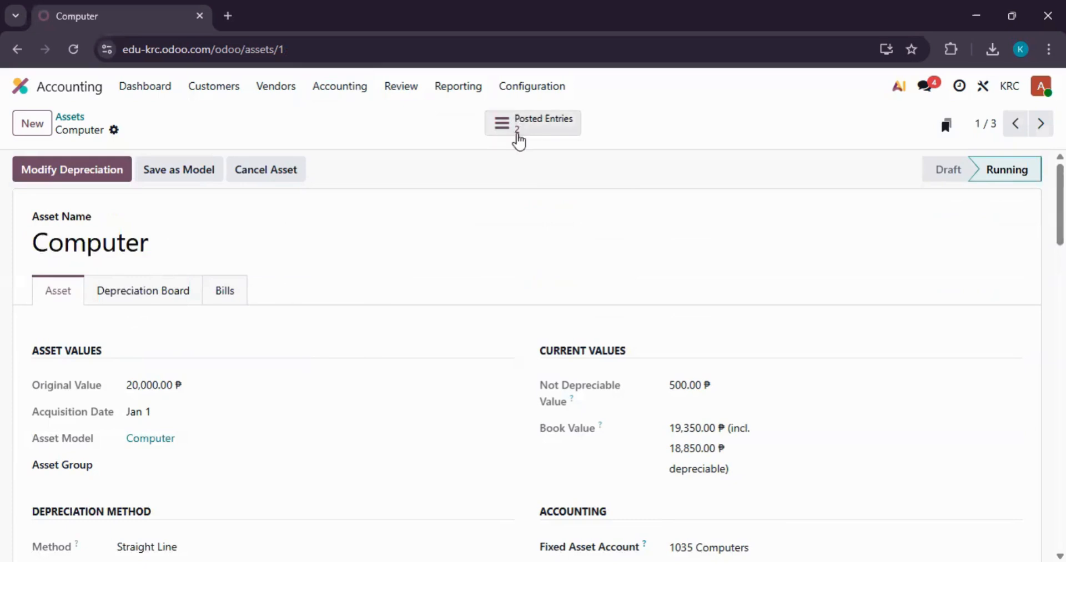
- Examine the Computer asset's draft and posted depreciation entries, and return to the asset record
click(518, 134)
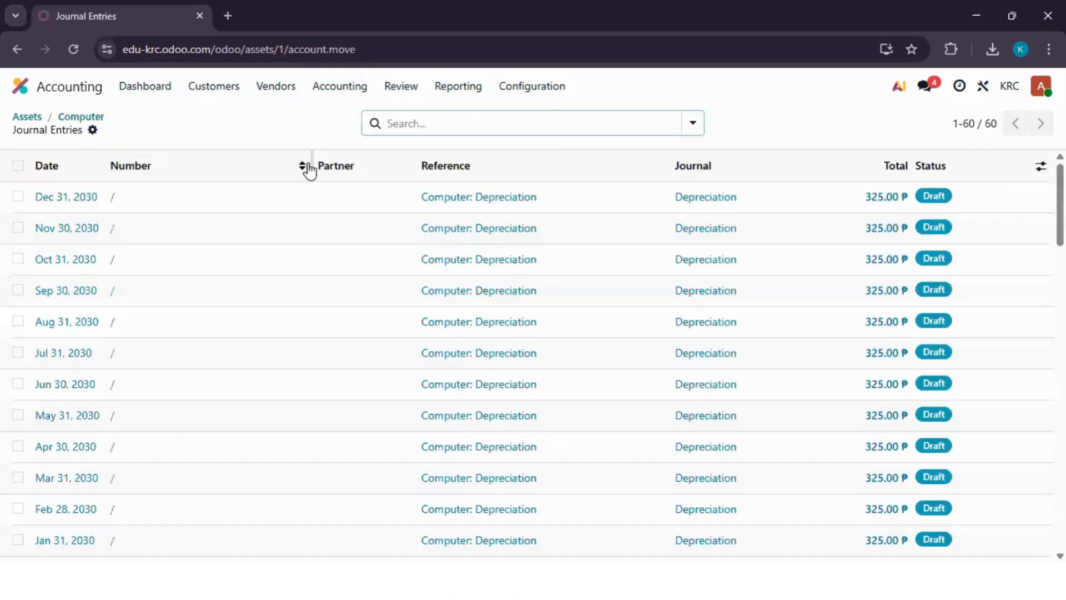
scroll(316, 269, down, 2)
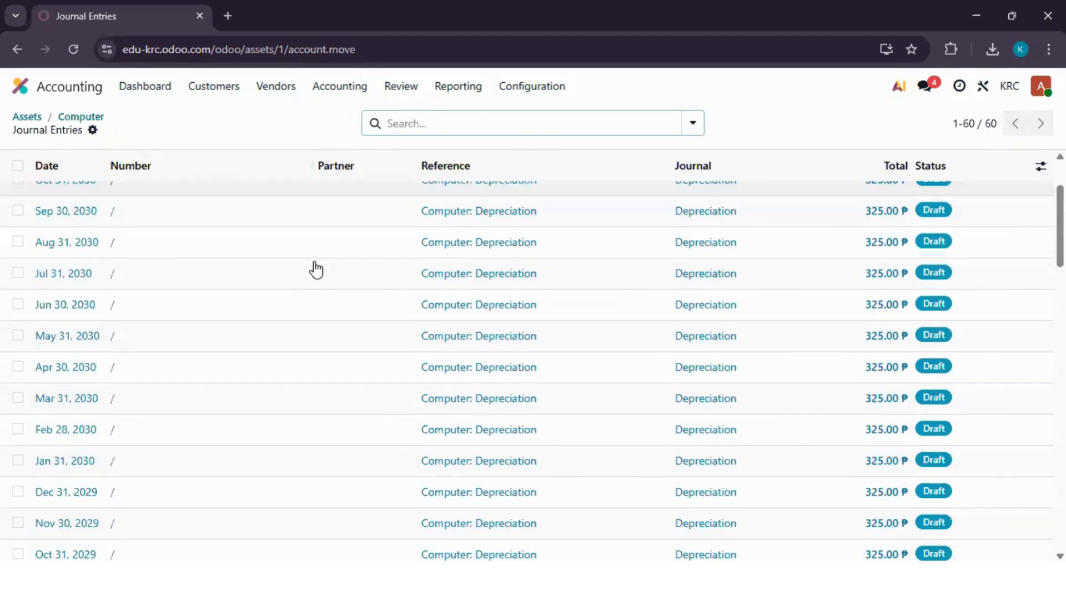
scroll(311, 288, down, 15)
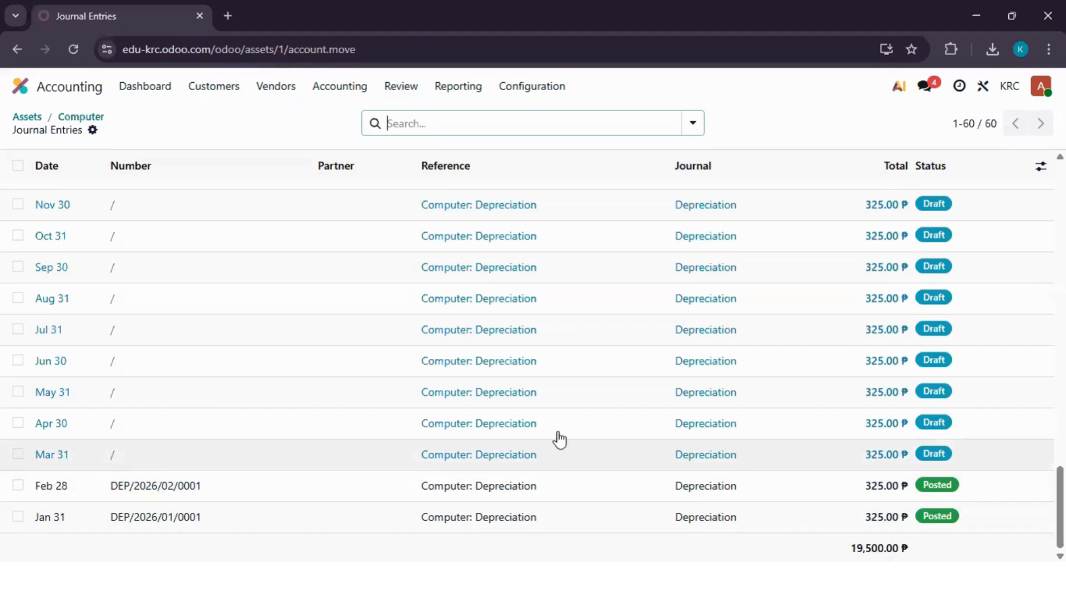
scroll(105, 130, up, 1)
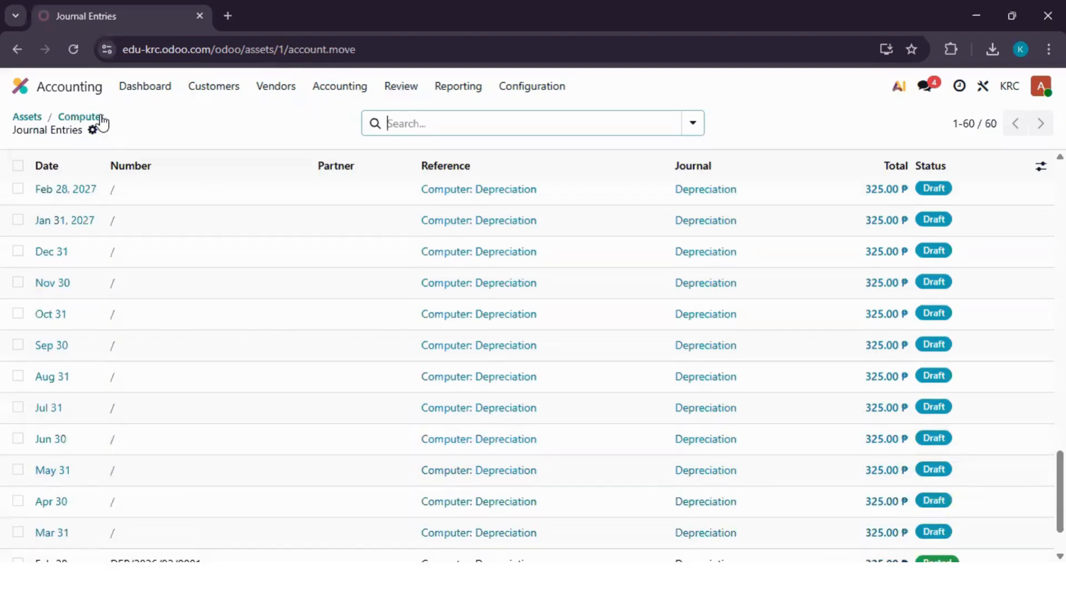
click(71, 118)
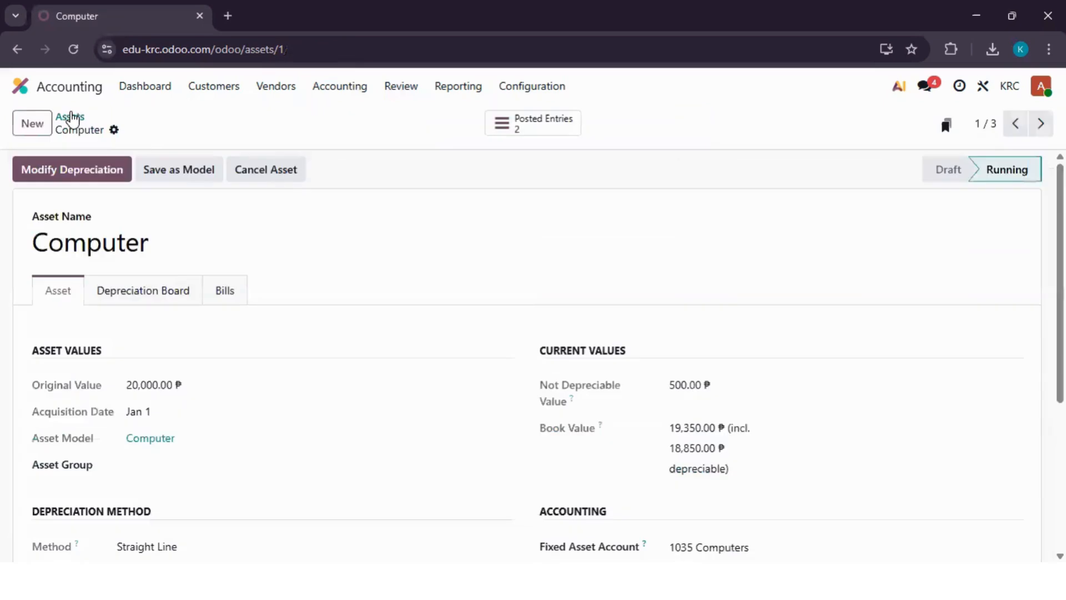
- Return to the assets list and widen the Asset Name column so the full names fit
click(71, 117)
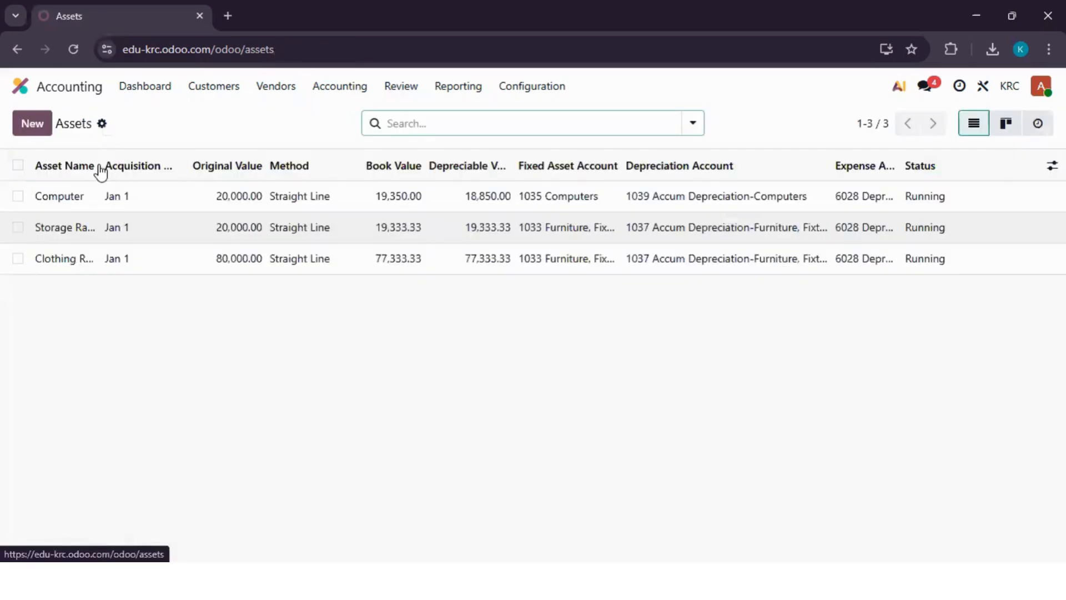
drag(161, 166, 152, 198)
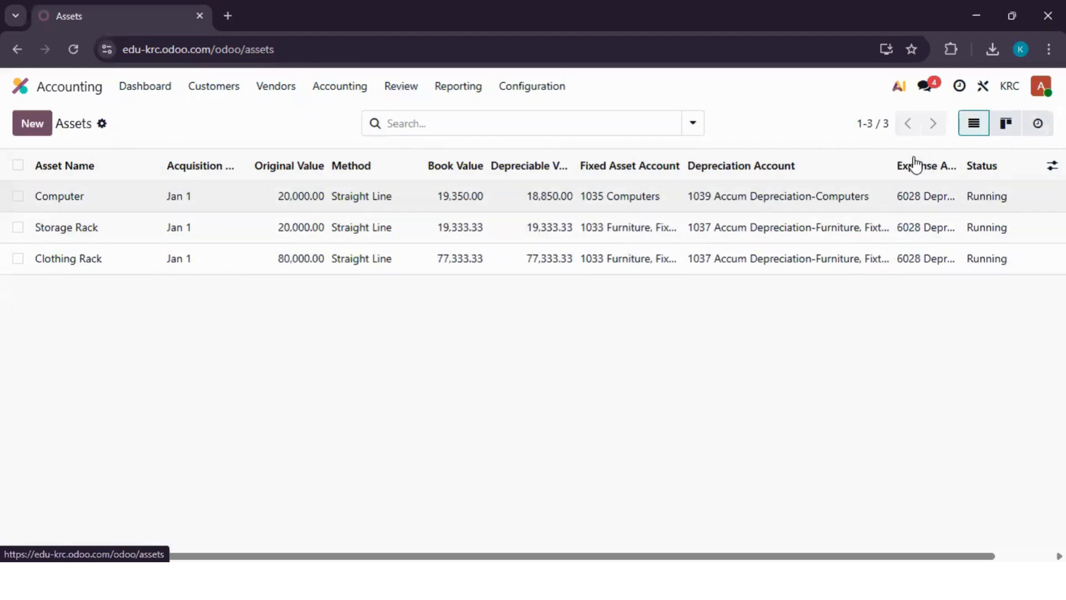
- Open the Test loan from the loans list, review its details and amortization schedule, and return to the list
click(341, 88)
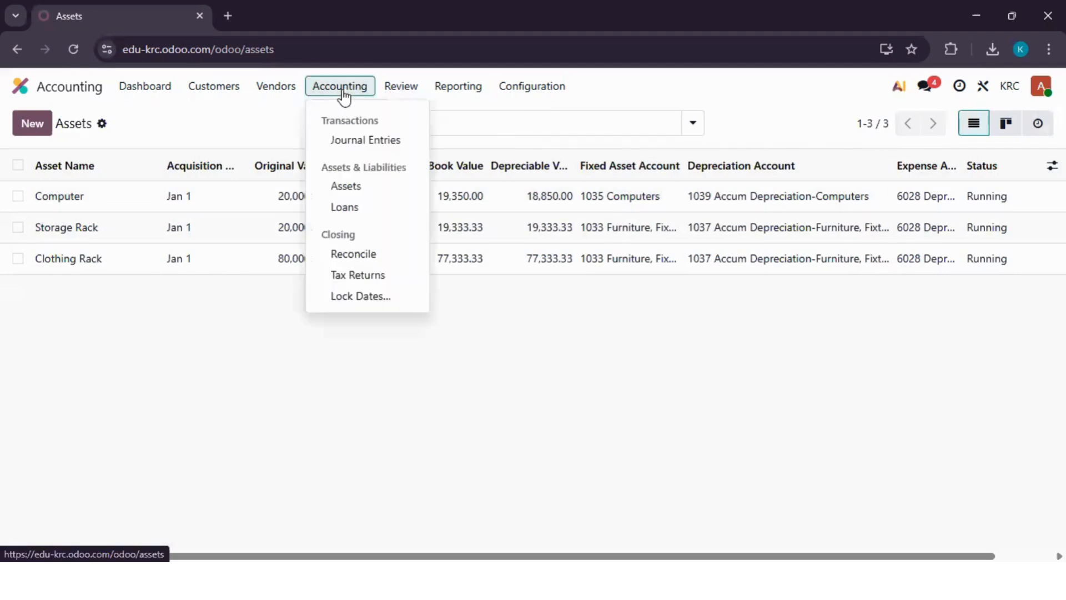
click(345, 207)
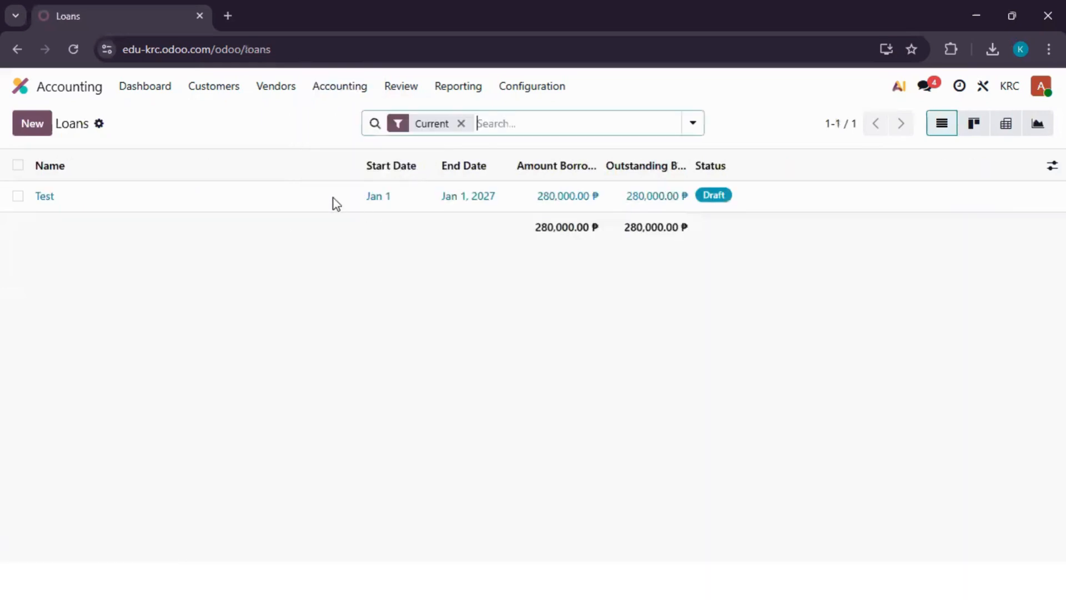
click(298, 202)
scroll(516, 384, down, 3)
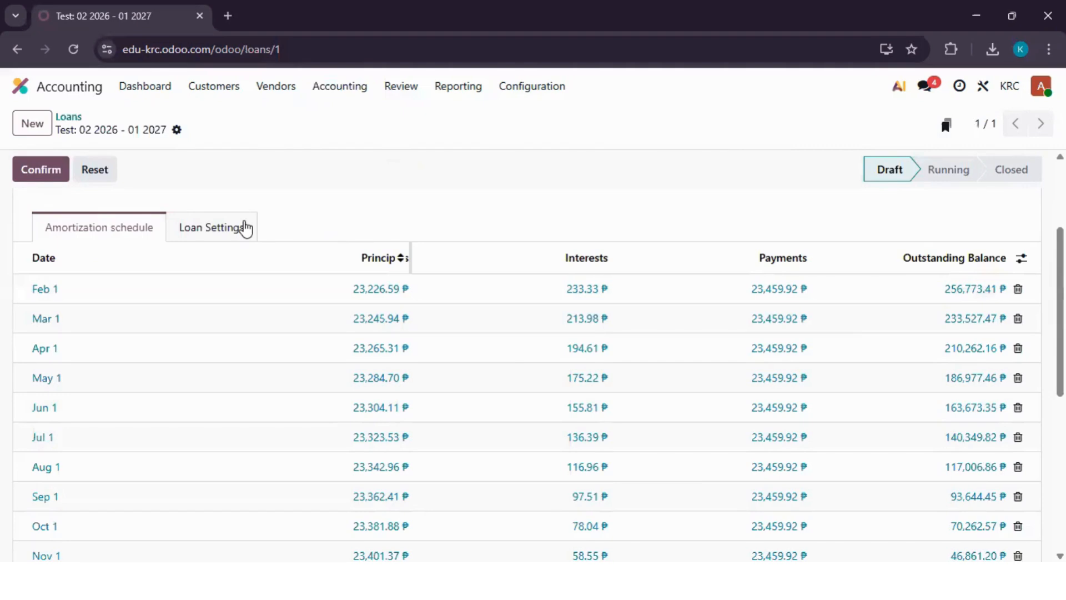
scroll(590, 279, up, 2)
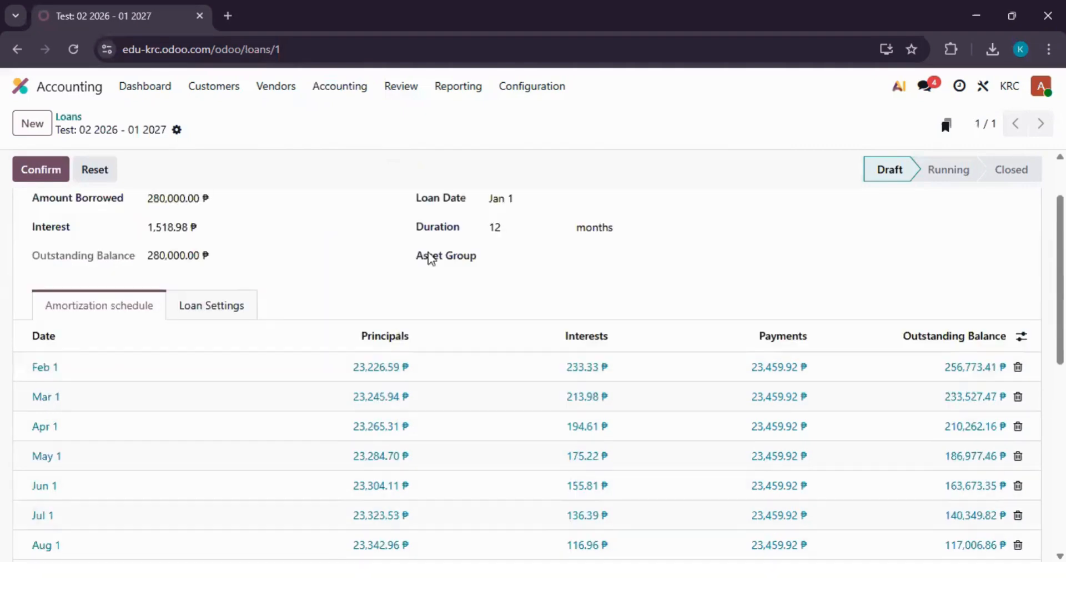
scroll(128, 280, up, 2)
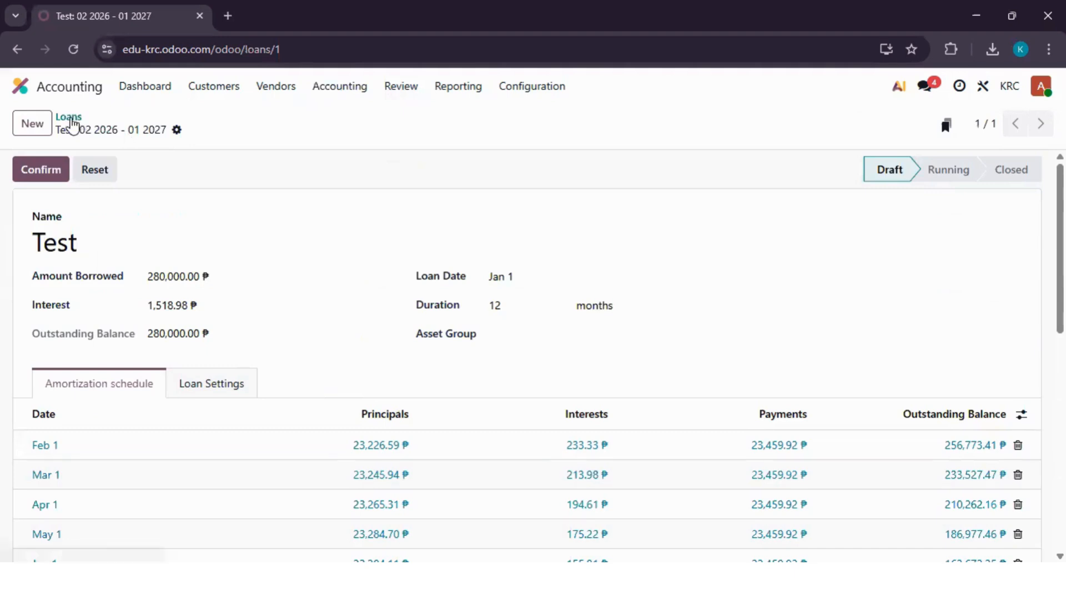
click(69, 117)
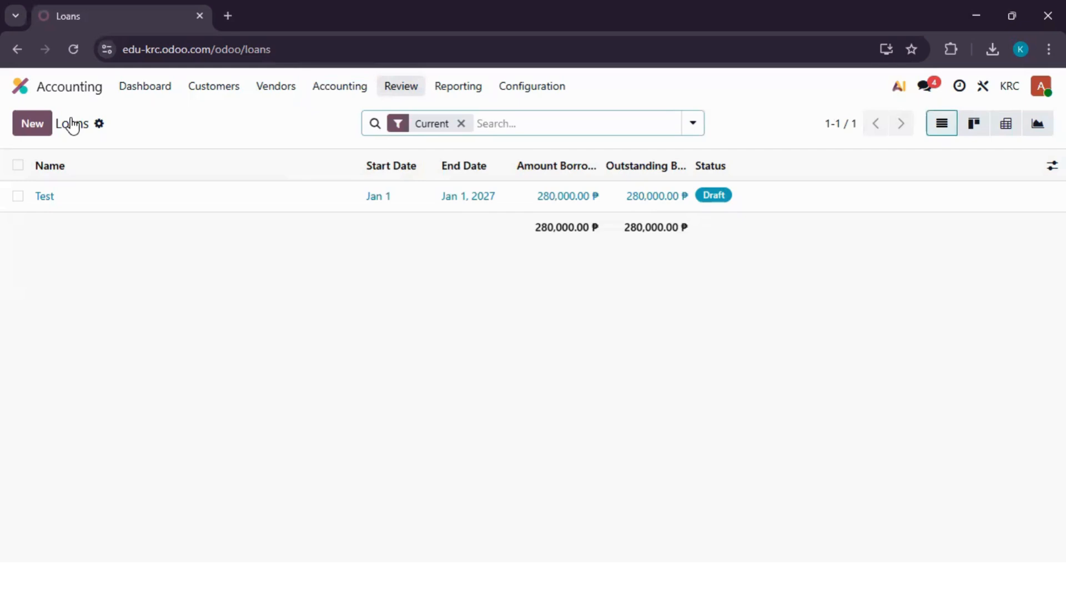
- Look through the available review functions, from journal items and audit down to inventory, regularization entries, purchases, sales and the audit trail
click(401, 86)
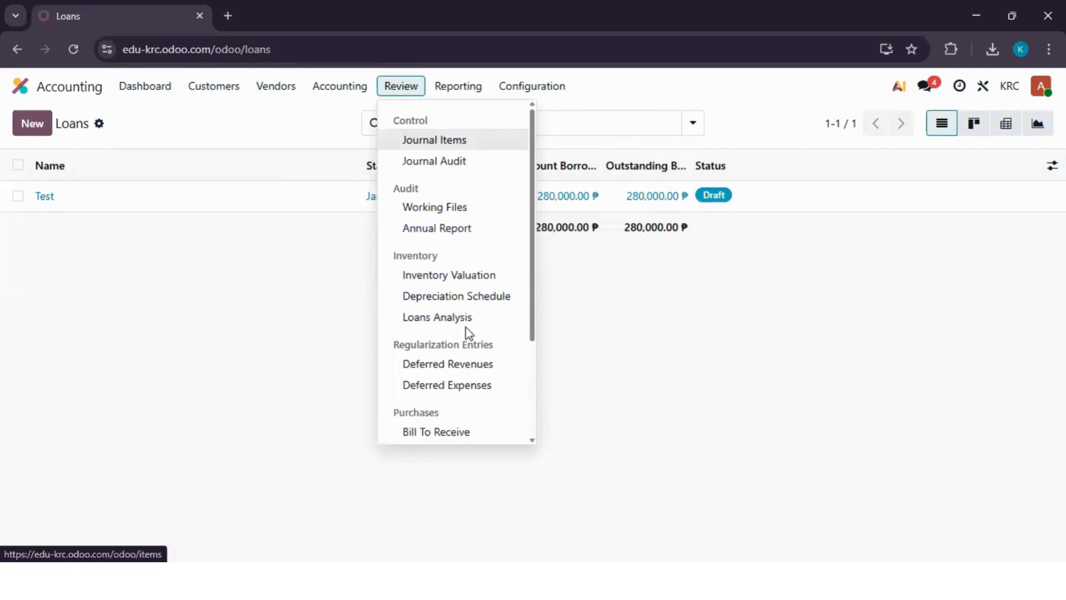
scroll(467, 330, down, 3)
scroll(465, 328, up, 1)
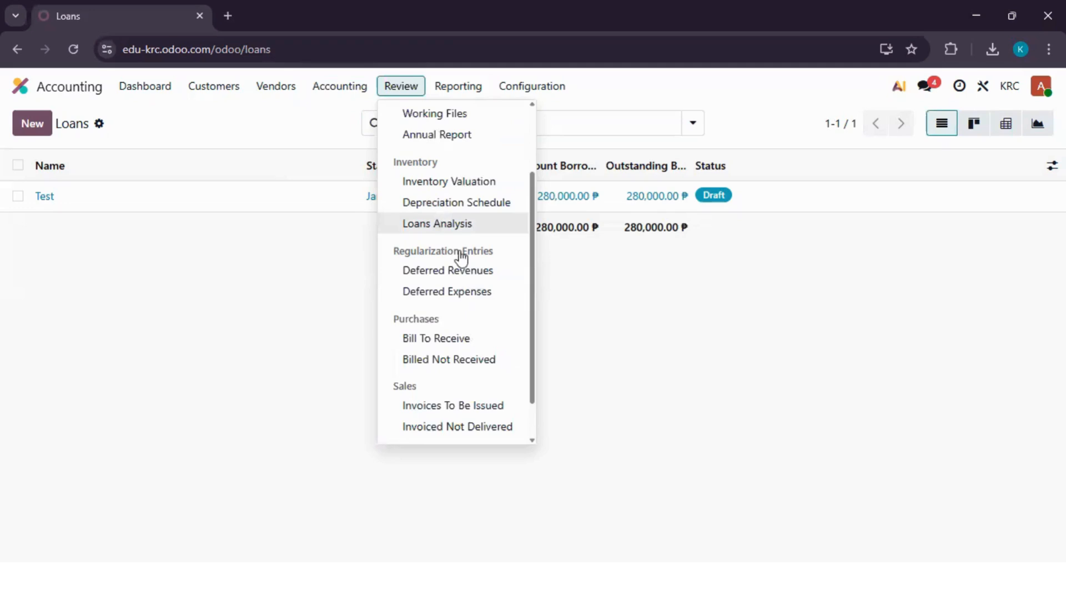
scroll(461, 257, up, 2)
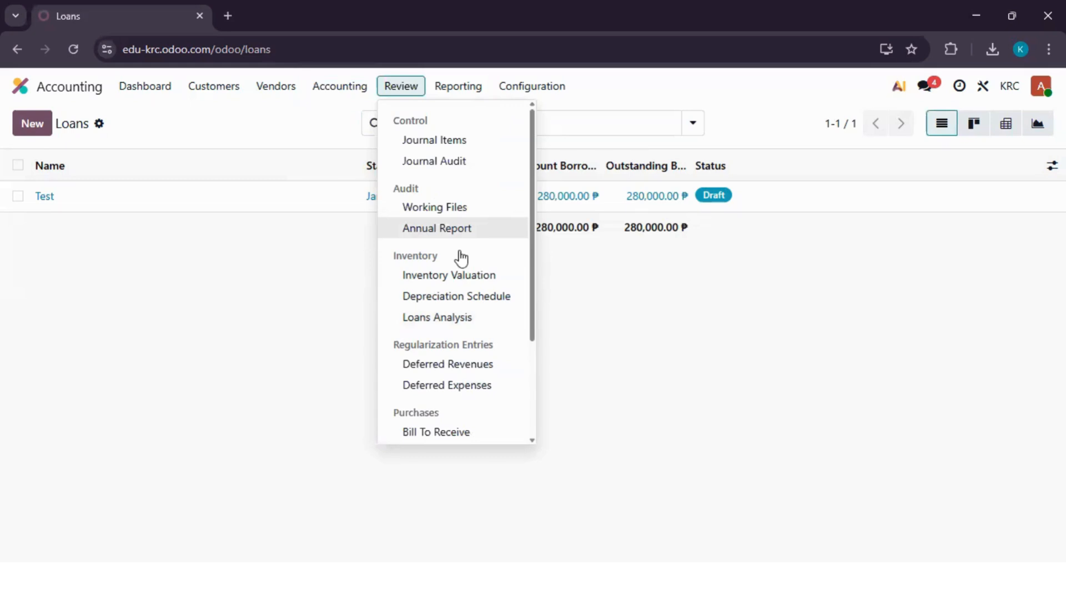
scroll(461, 257, down, 2)
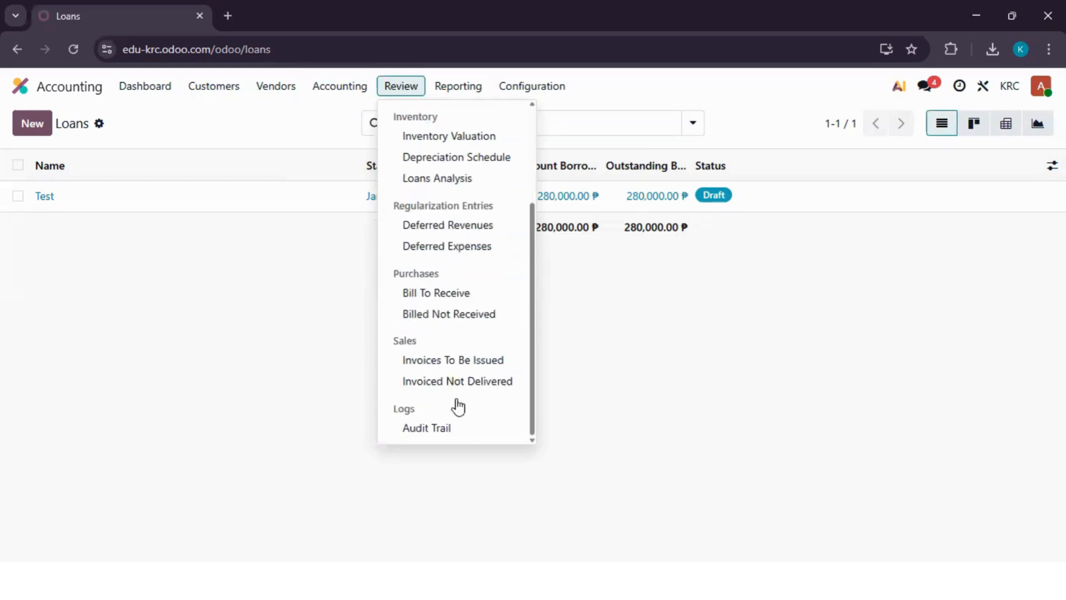
click(414, 92)
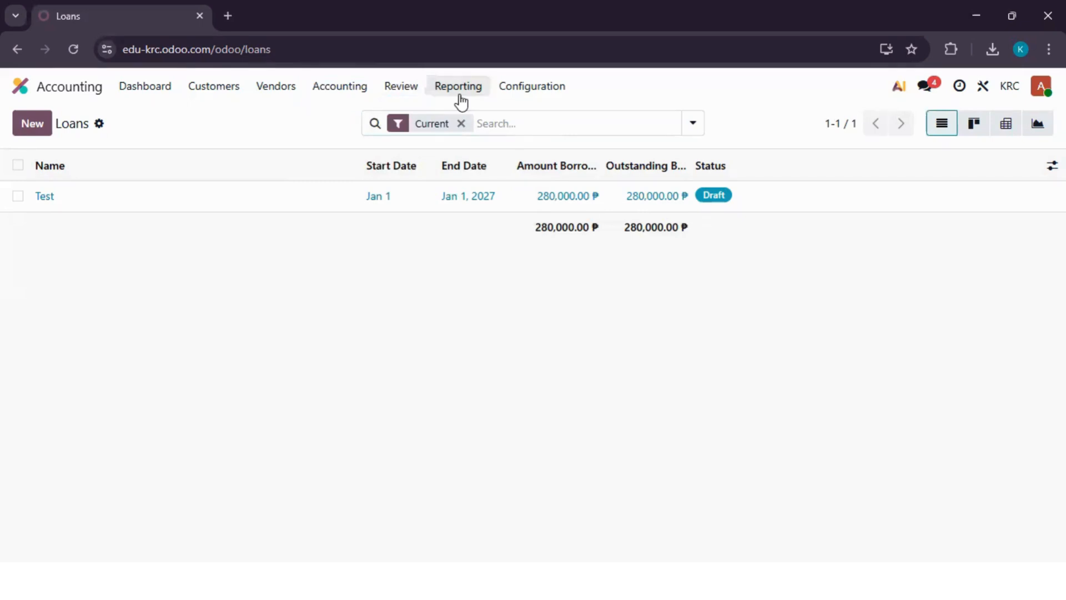
- Survey the available reports, and open the Balance Sheet to examine its assets, liabilities and equity sections
click(459, 89)
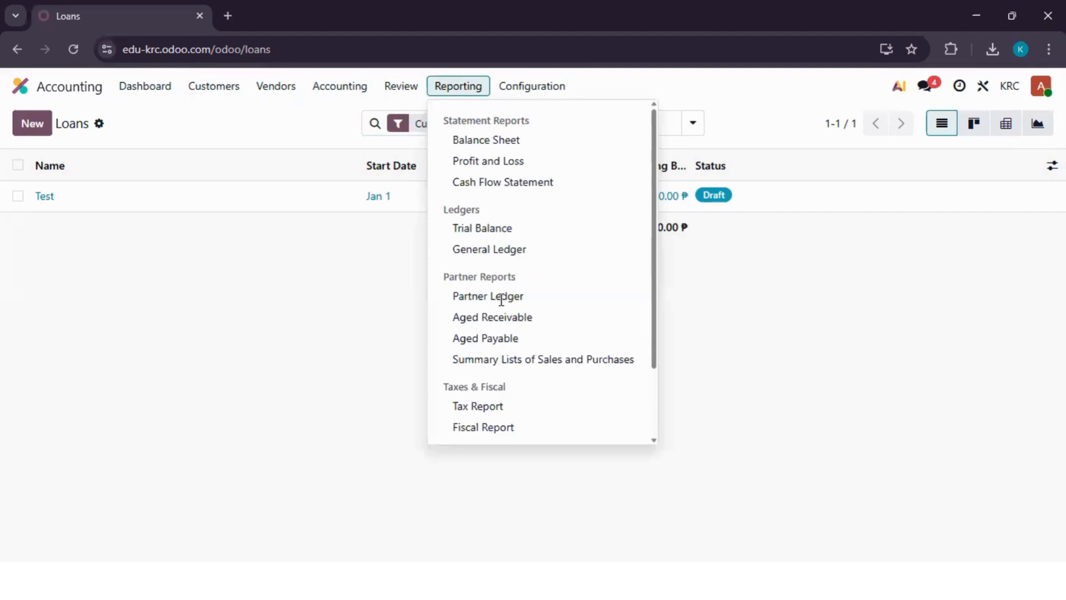
scroll(522, 304, down, 2)
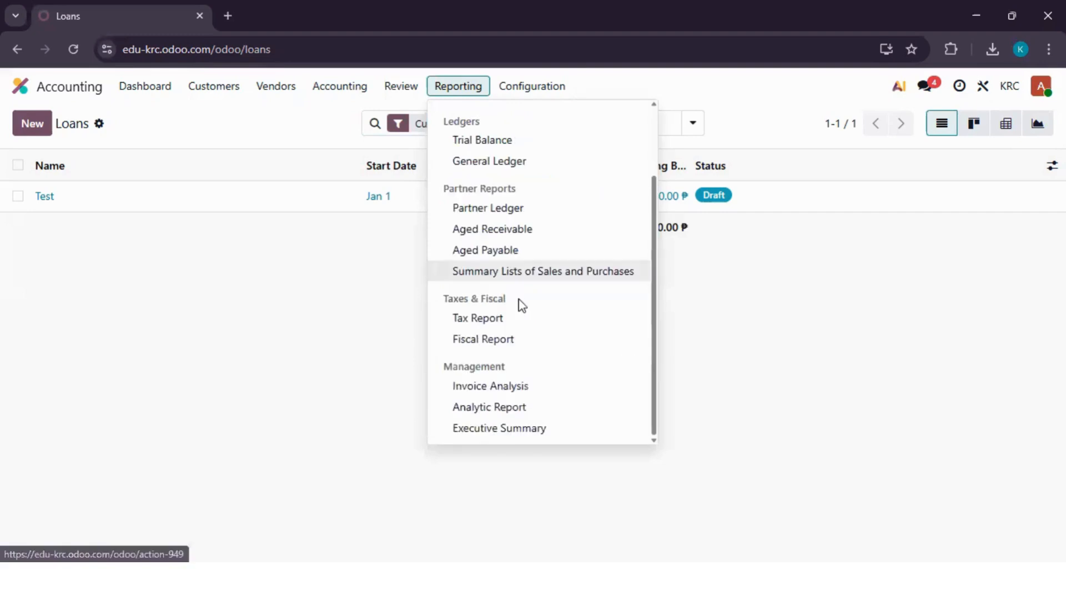
scroll(522, 305, up, 2)
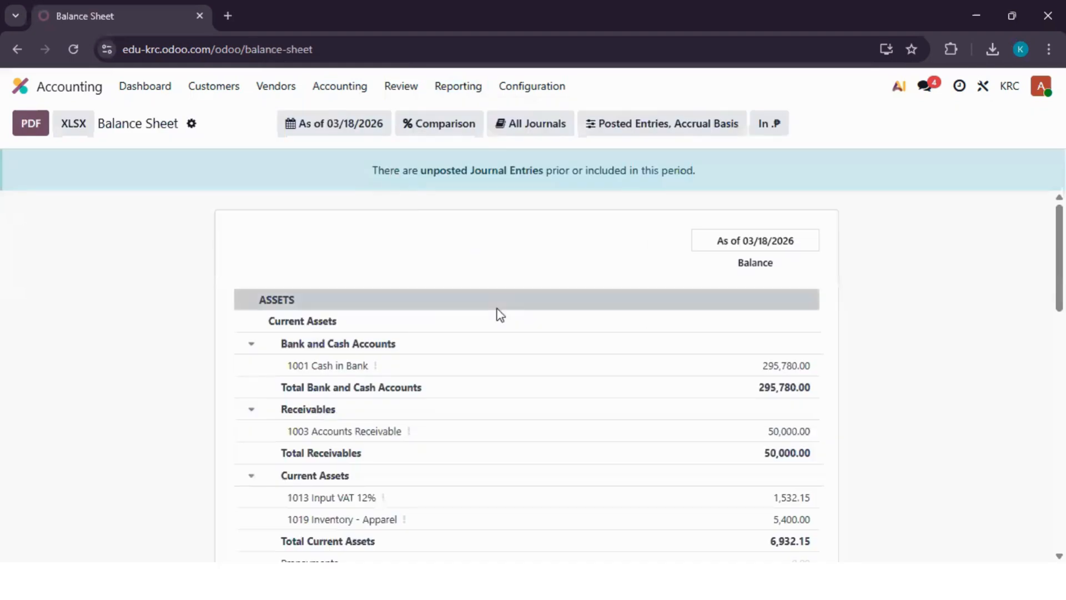
scroll(556, 355, down, 1)
scroll(593, 245, up, 1)
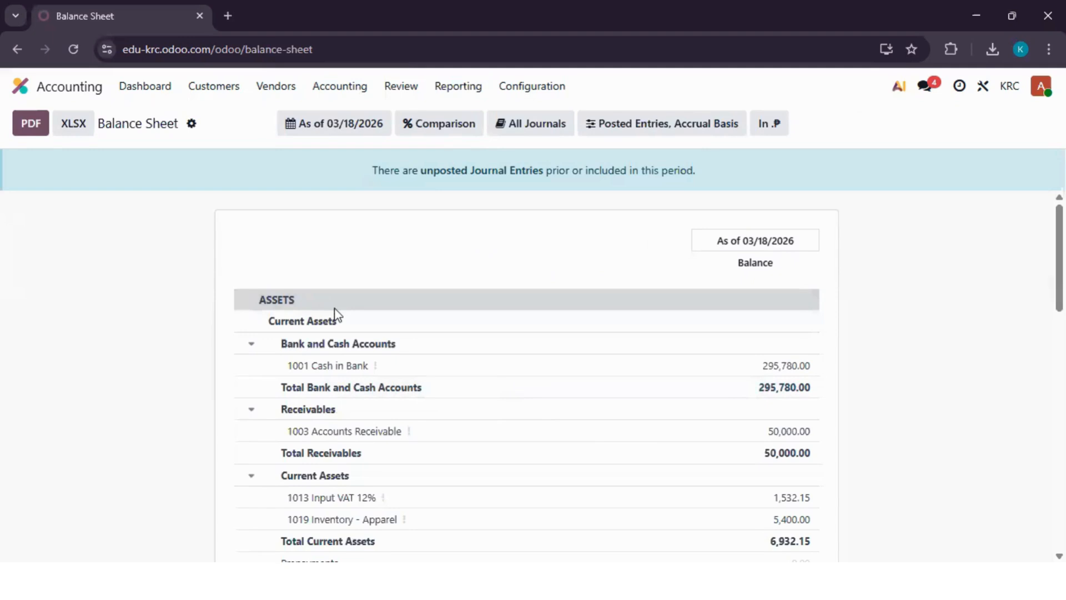
scroll(329, 459, down, 7)
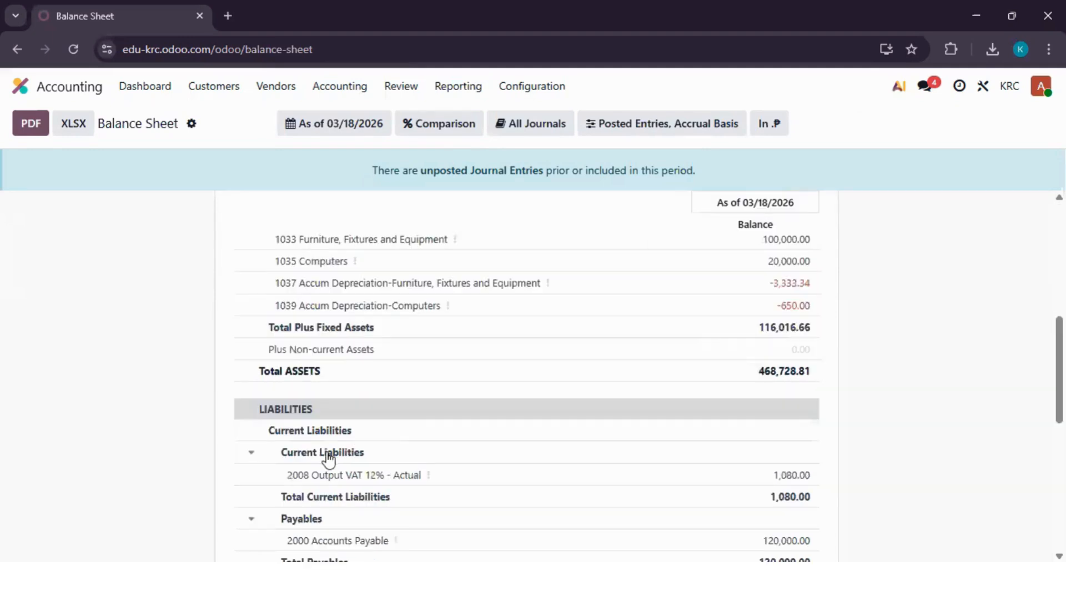
scroll(355, 450, down, 1)
scroll(443, 506, down, 5)
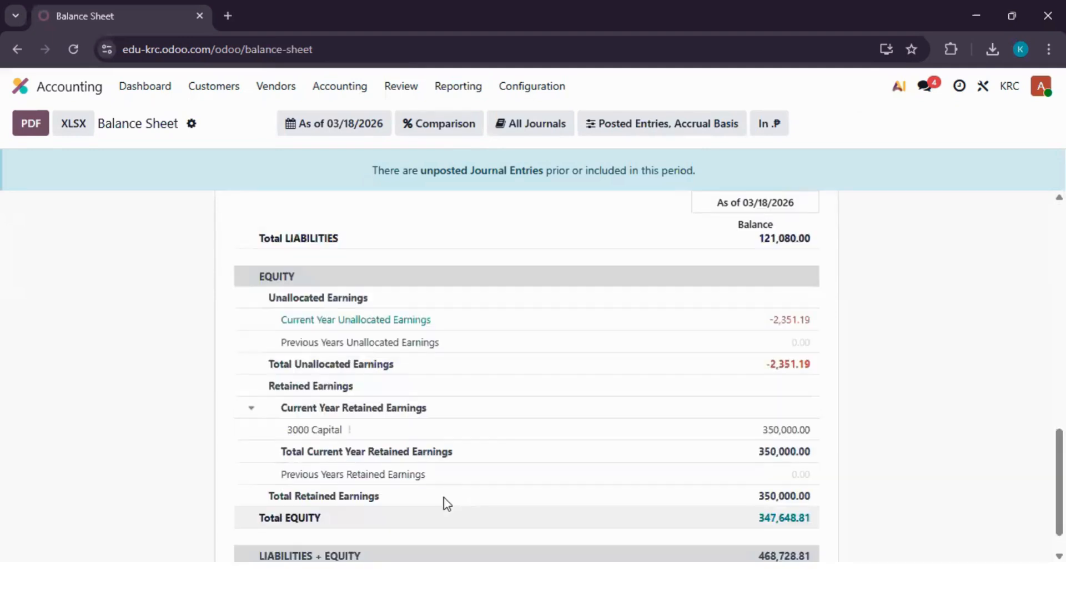
scroll(447, 503, up, 5)
scroll(389, 433, up, 7)
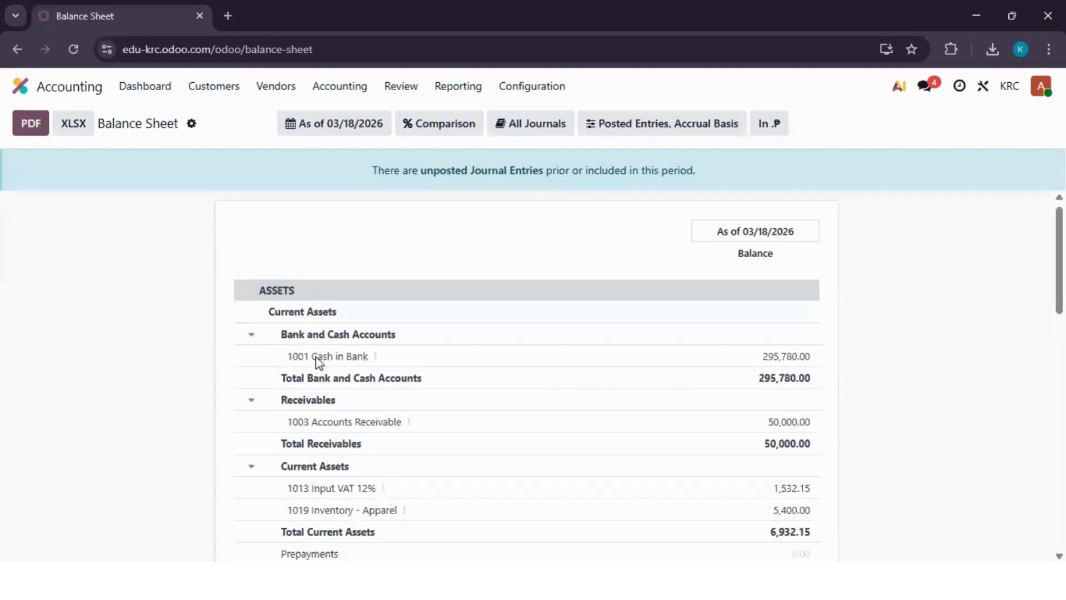
scroll(444, 361, up, 1)
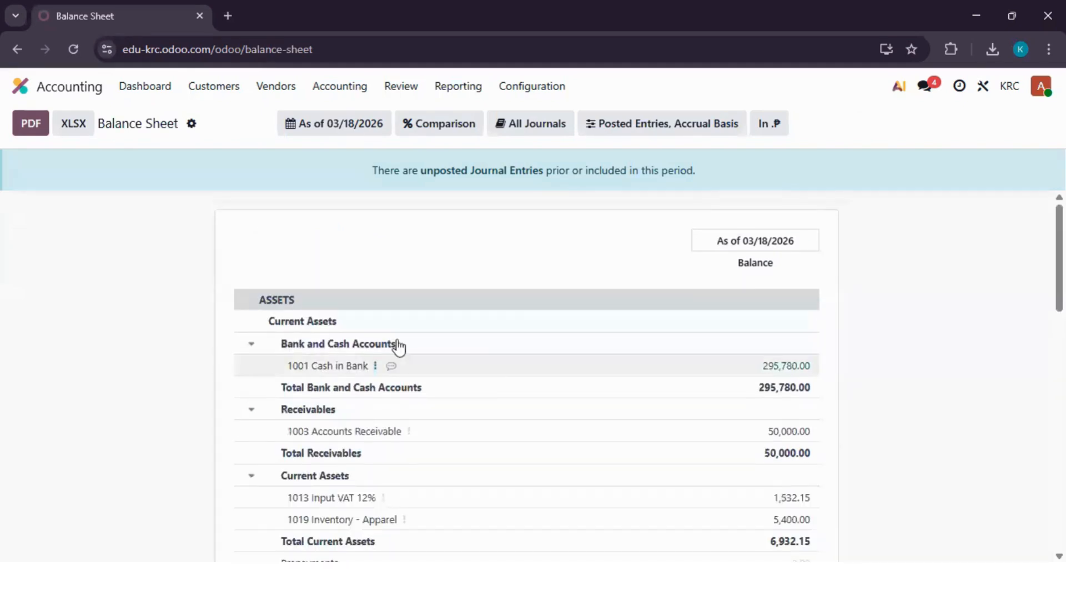
- Inspect the journal items behind the 1001 Cash in Bank balance and return to the Balance Sheet
click(785, 368)
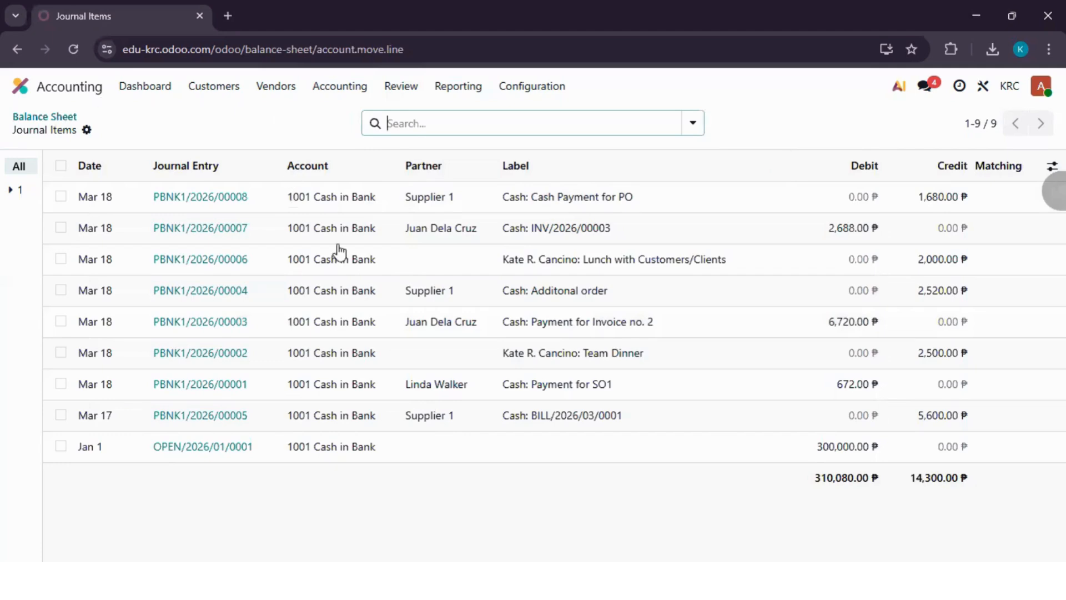
click(45, 117)
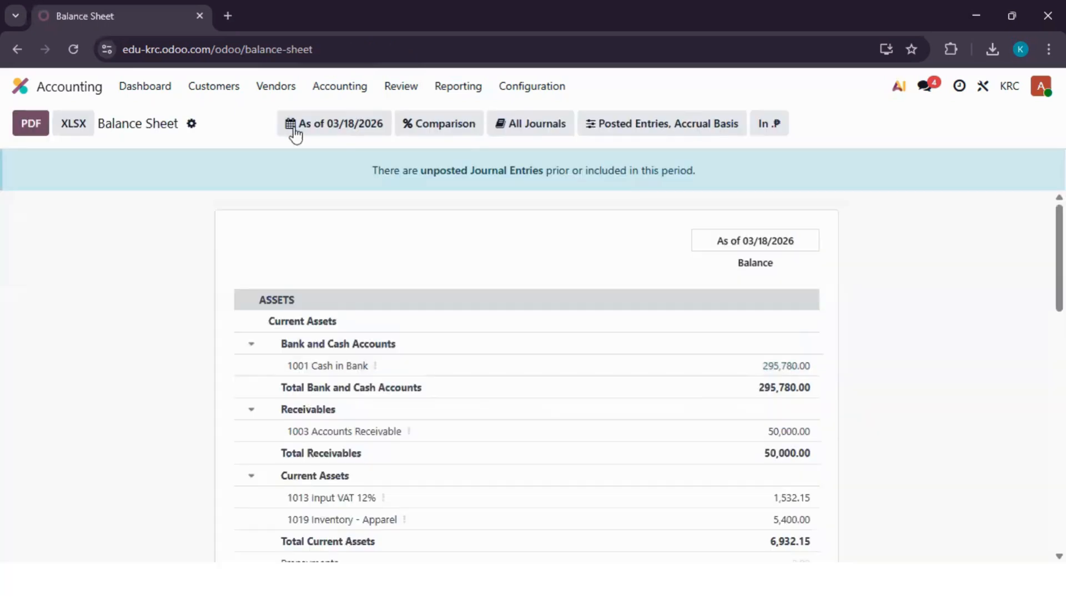
- Check the Balance Sheet's available options for date, comparison, journals, and posted entries and accrual basis
click(332, 129)
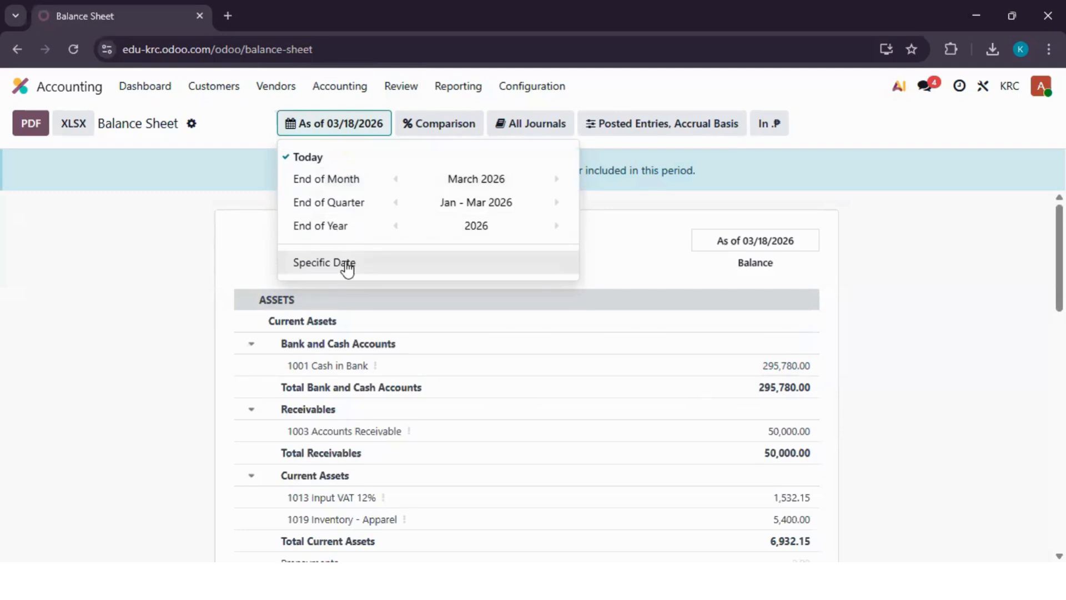
click(426, 127)
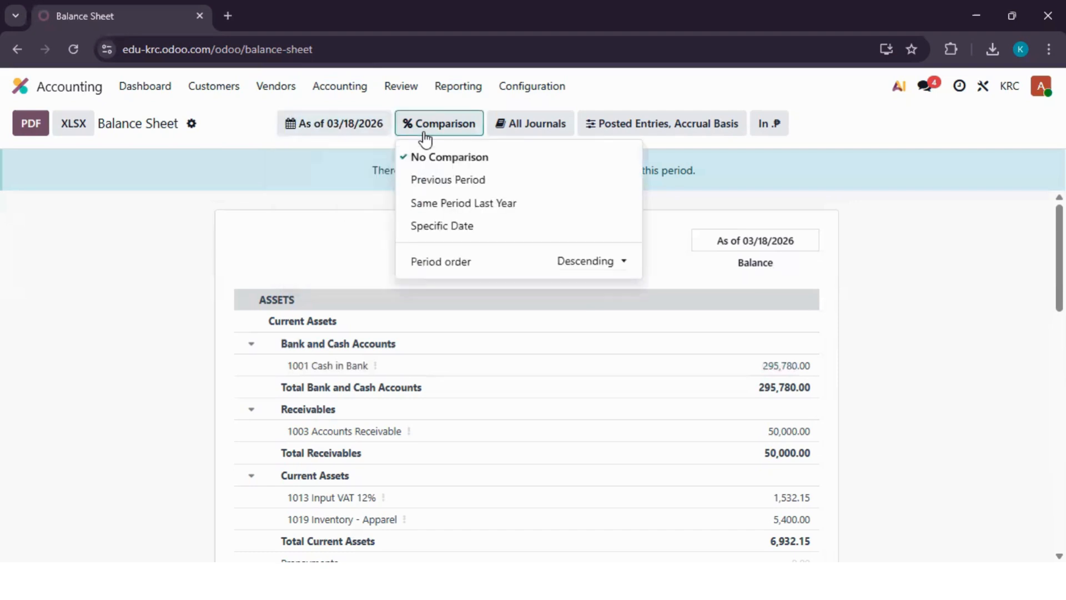
click(537, 130)
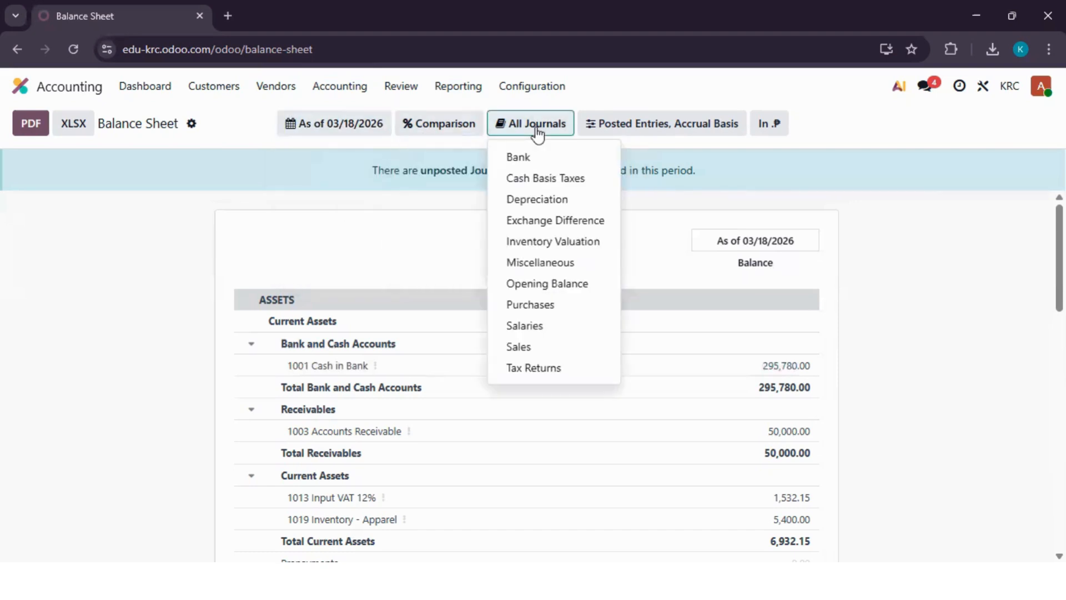
click(619, 130)
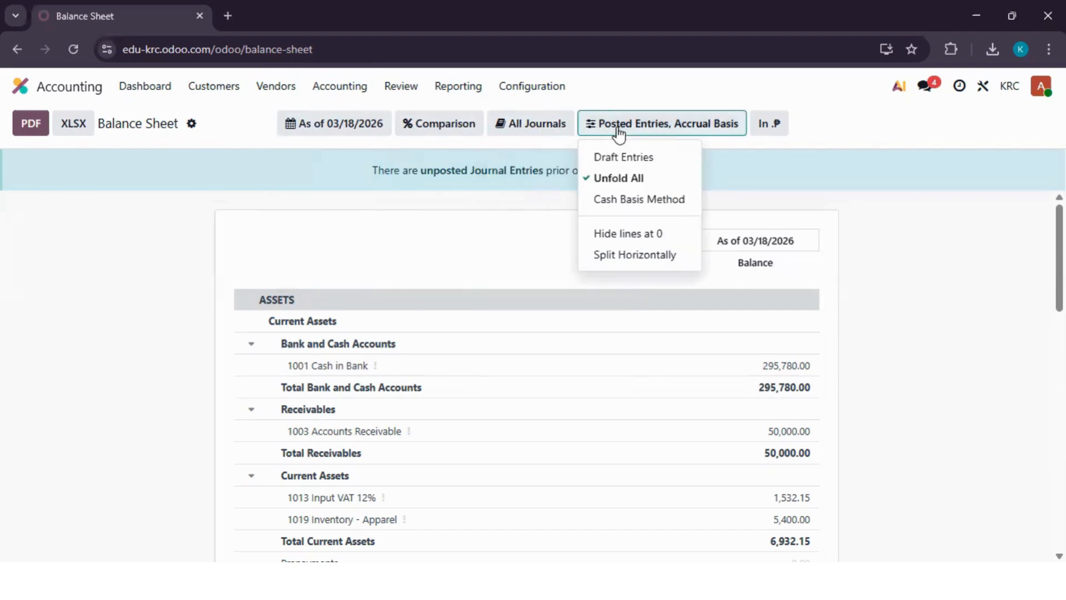
- Open the Profit and Loss report and review it from revenue through expenses to net profit
click(458, 96)
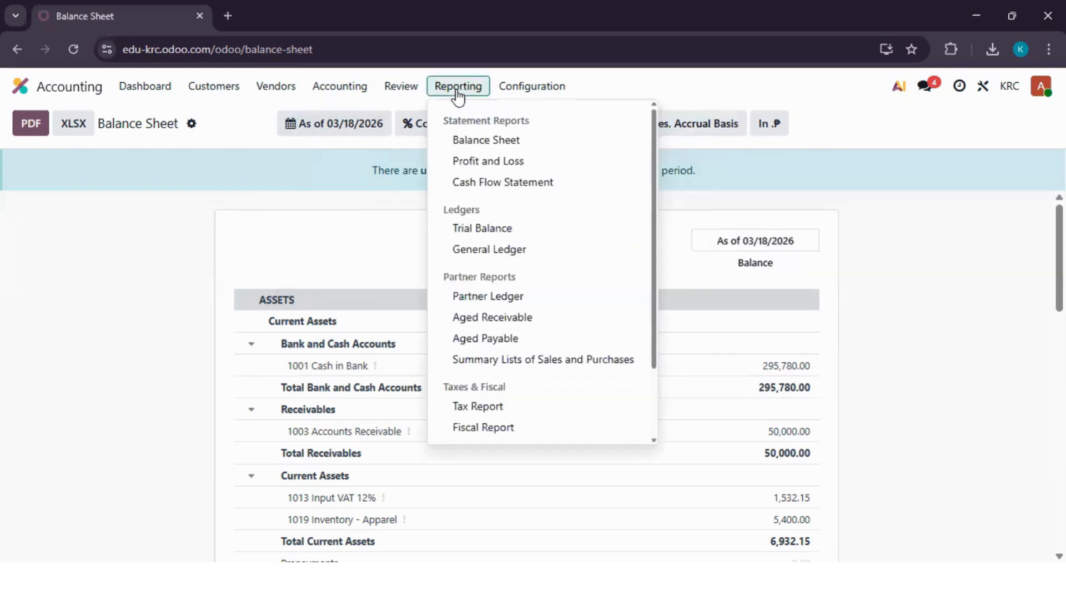
click(487, 161)
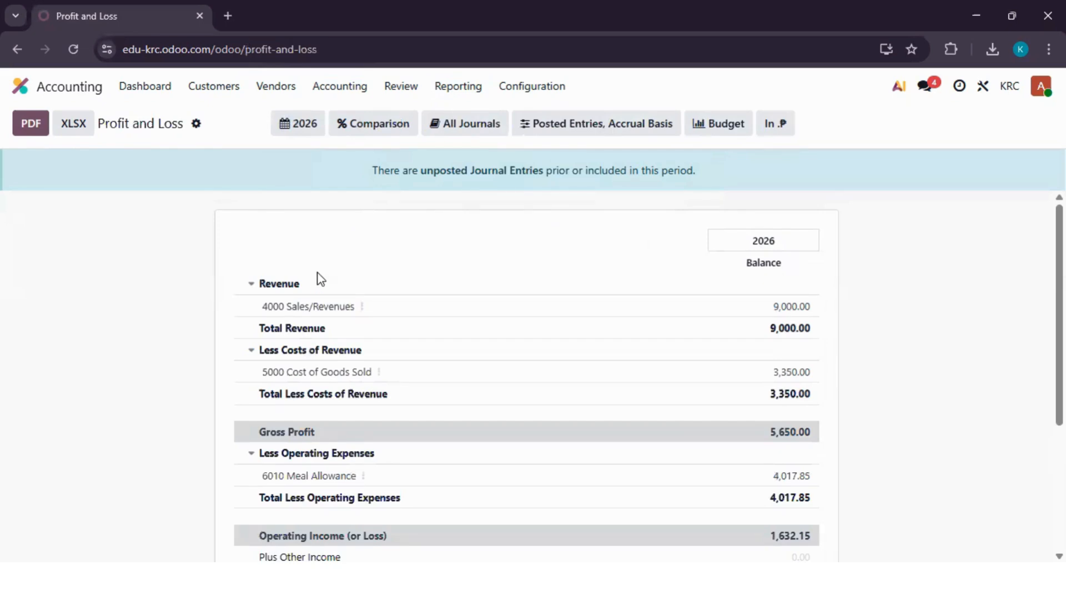
scroll(324, 278, down, 3)
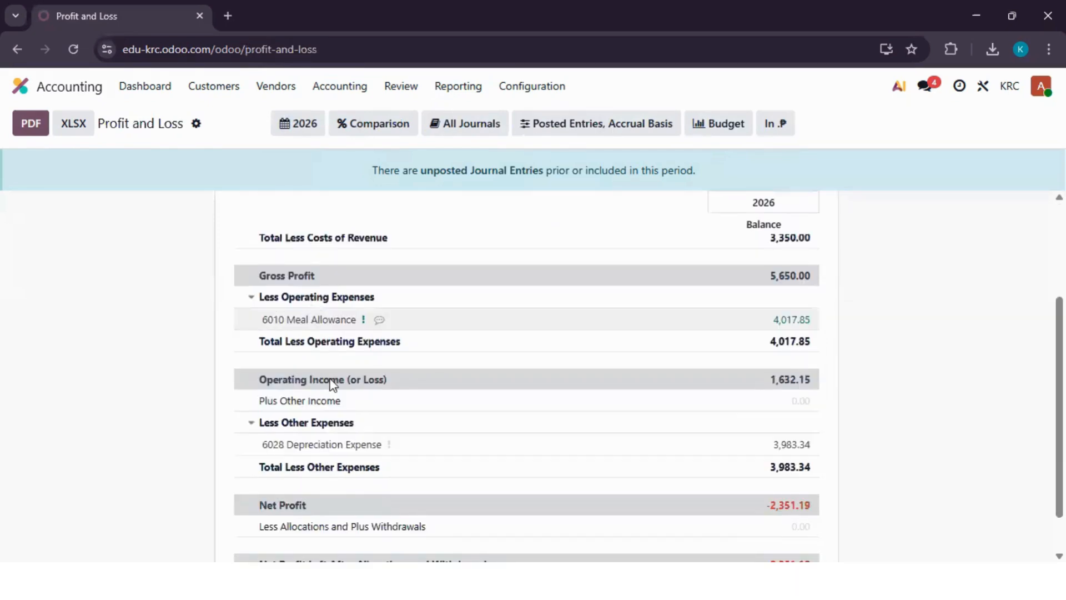
scroll(329, 388, down, 1)
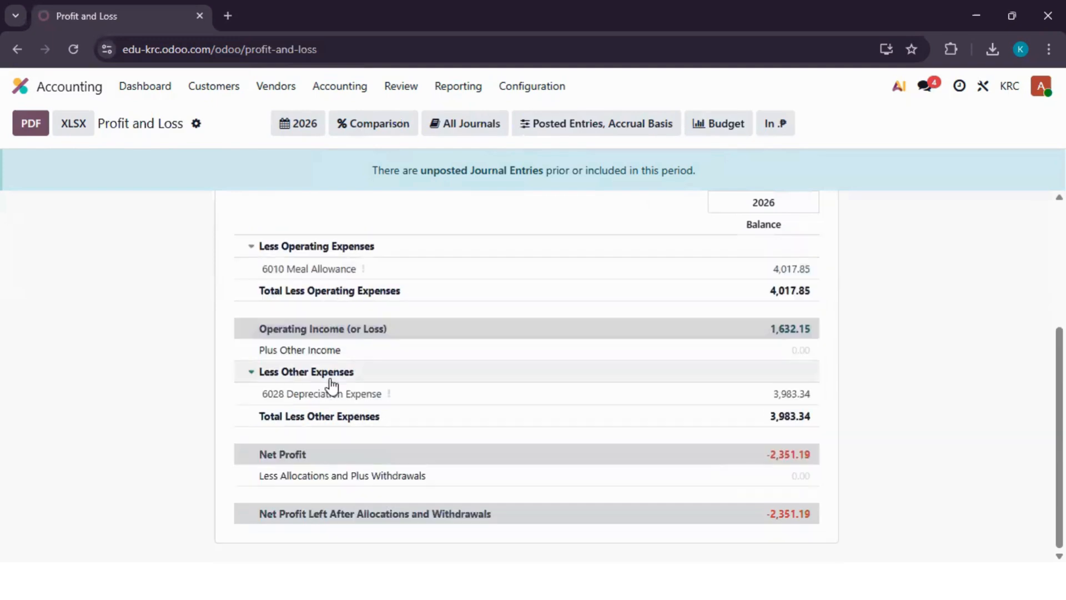
scroll(666, 450, up, 1)
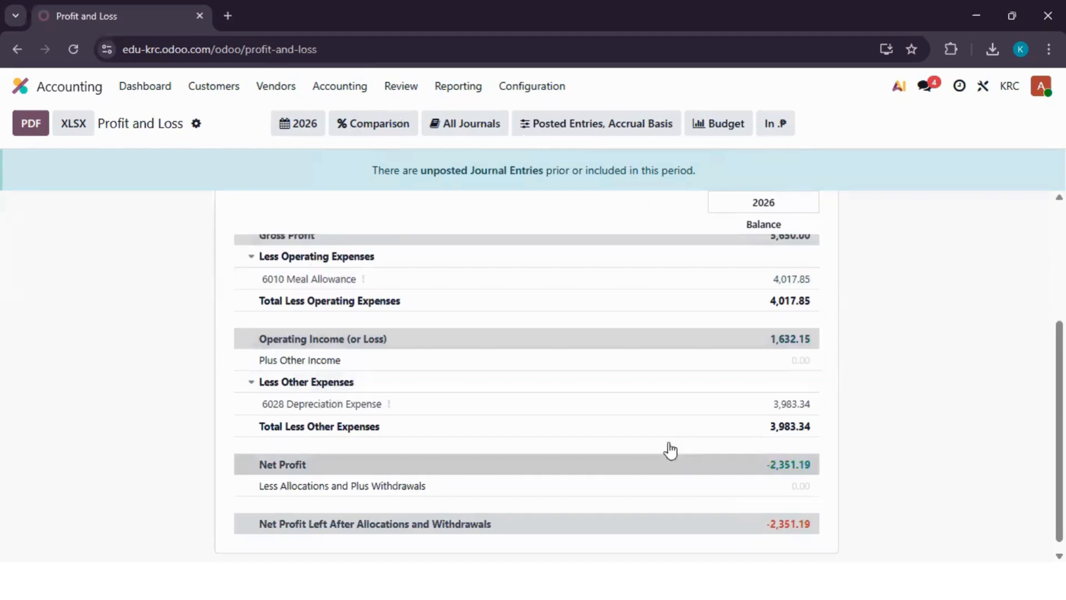
scroll(362, 326, up, 4)
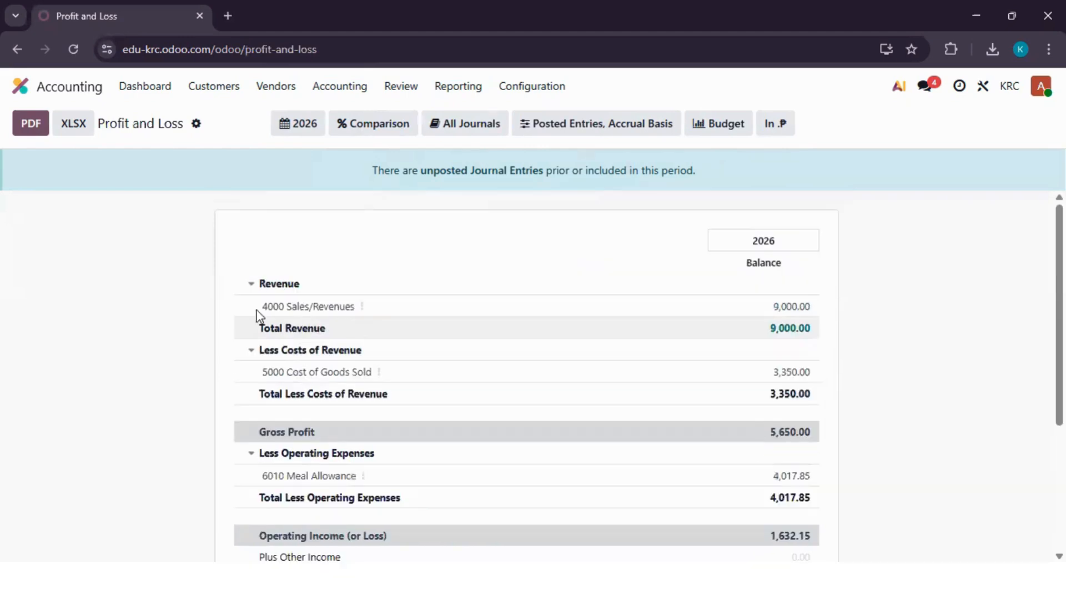
- Inspect the journal items behind the 4000 Sales/Revenues balance and return to the Profit and Loss report
click(794, 307)
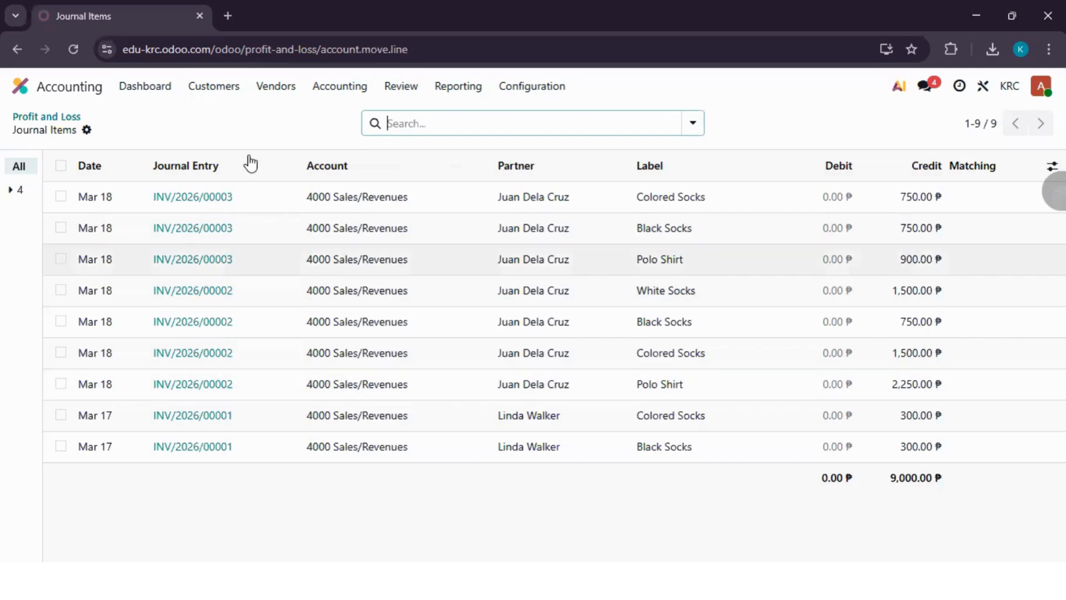
click(73, 117)
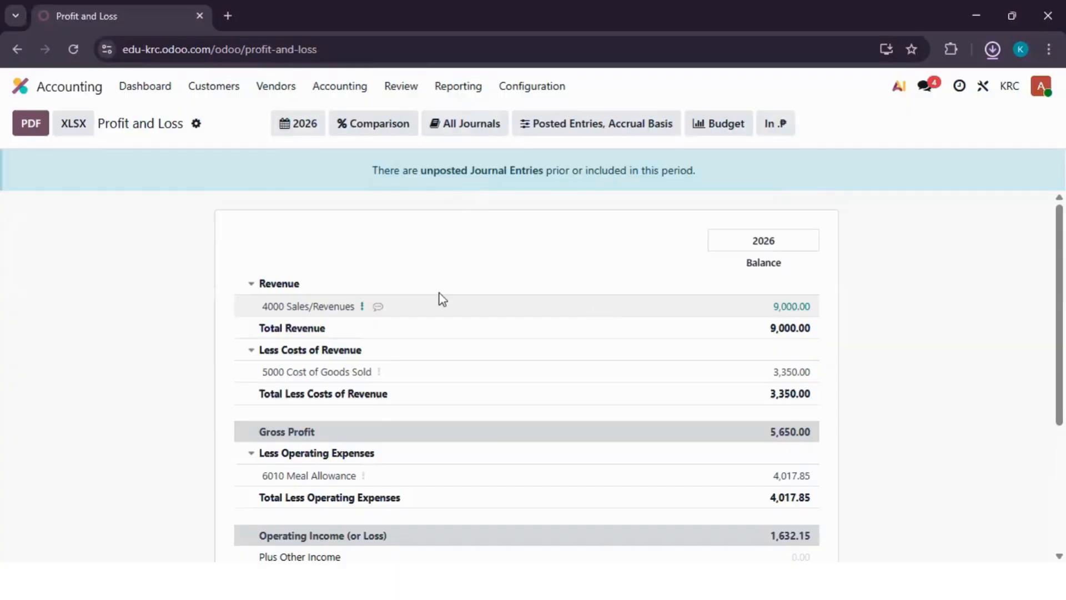
- Inspect the journal items behind the 5000 Cost of Goods Sold balance and return to the Profit and Loss report
scroll(369, 309, down, 2)
scroll(435, 331, up, 2)
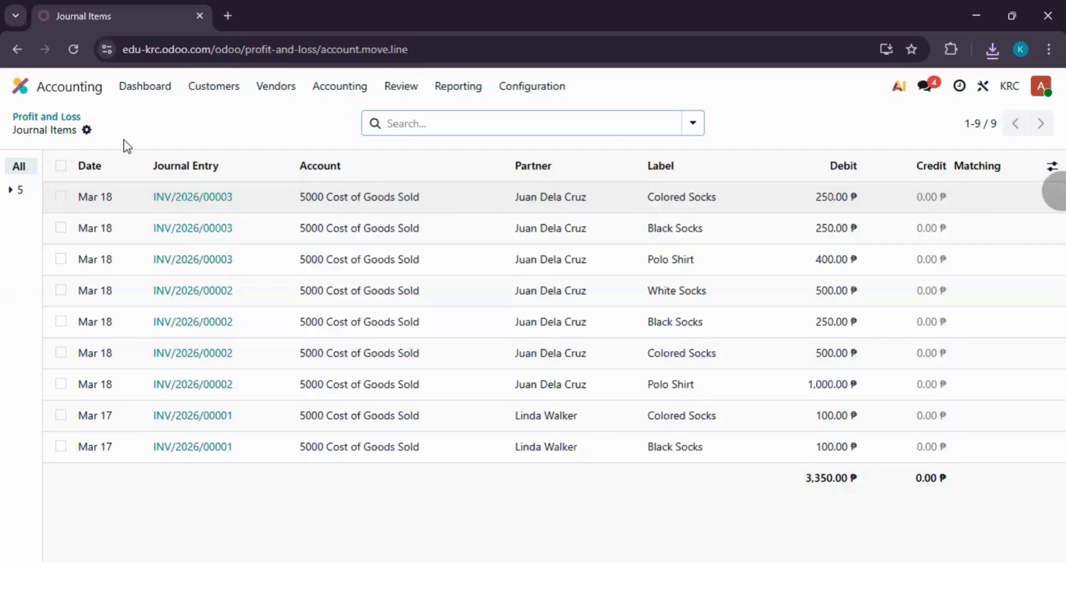
click(66, 117)
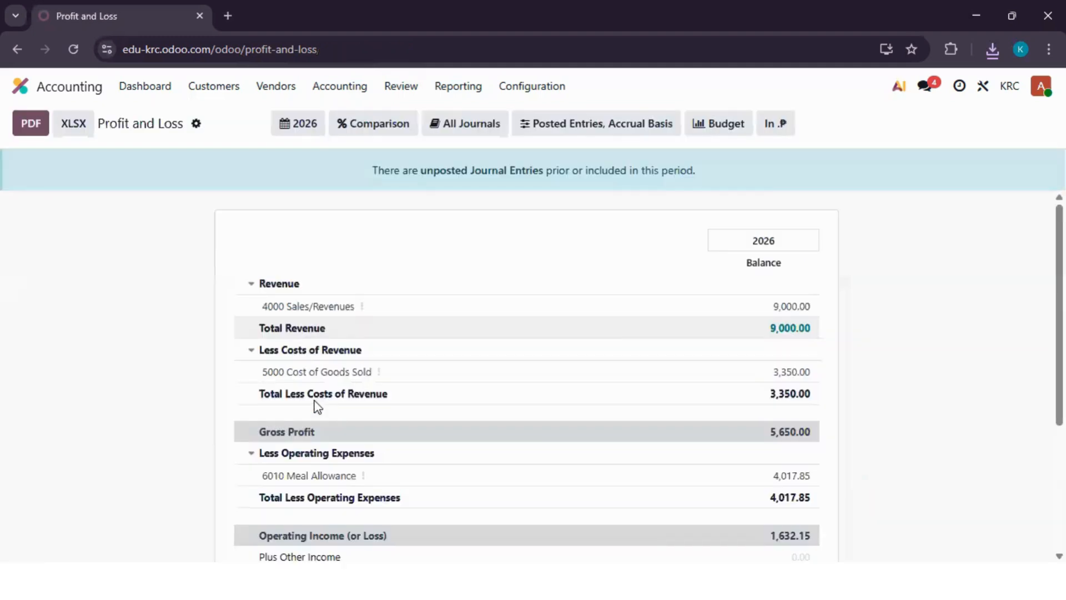
- Review the Profit and Loss report from gross profit to net profit and inspect the journal items behind 6028 Depreciation Expense
scroll(341, 306, down, 3)
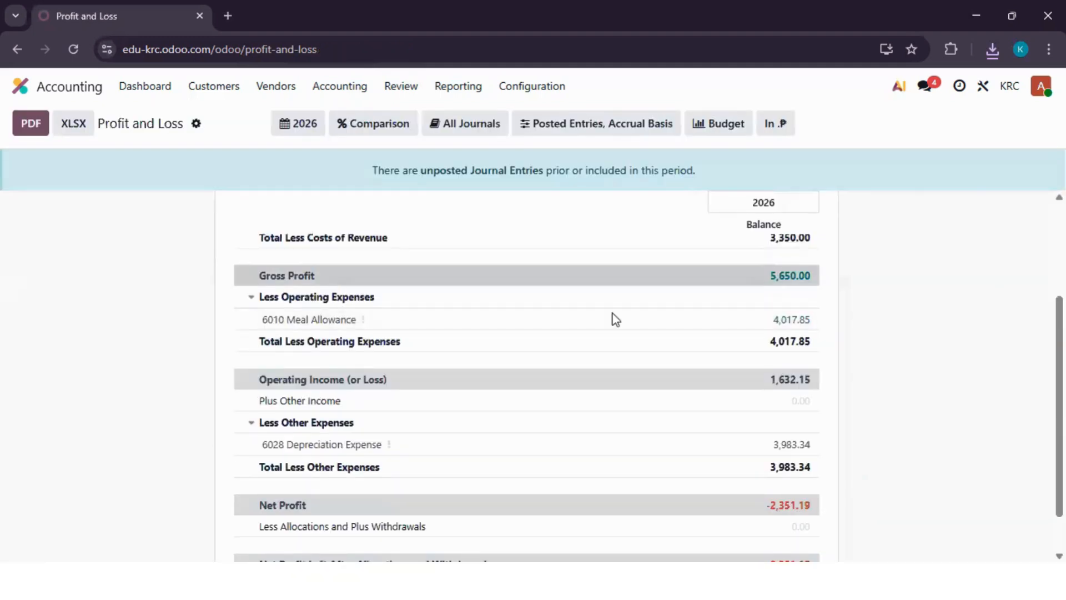
scroll(806, 336, up, 2)
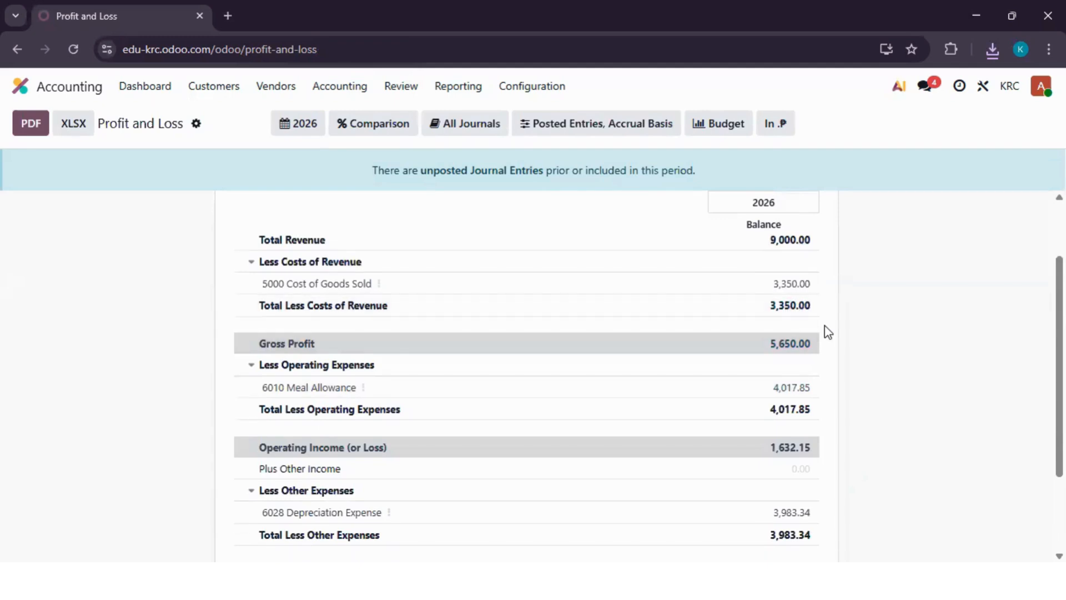
scroll(439, 431, down, 1)
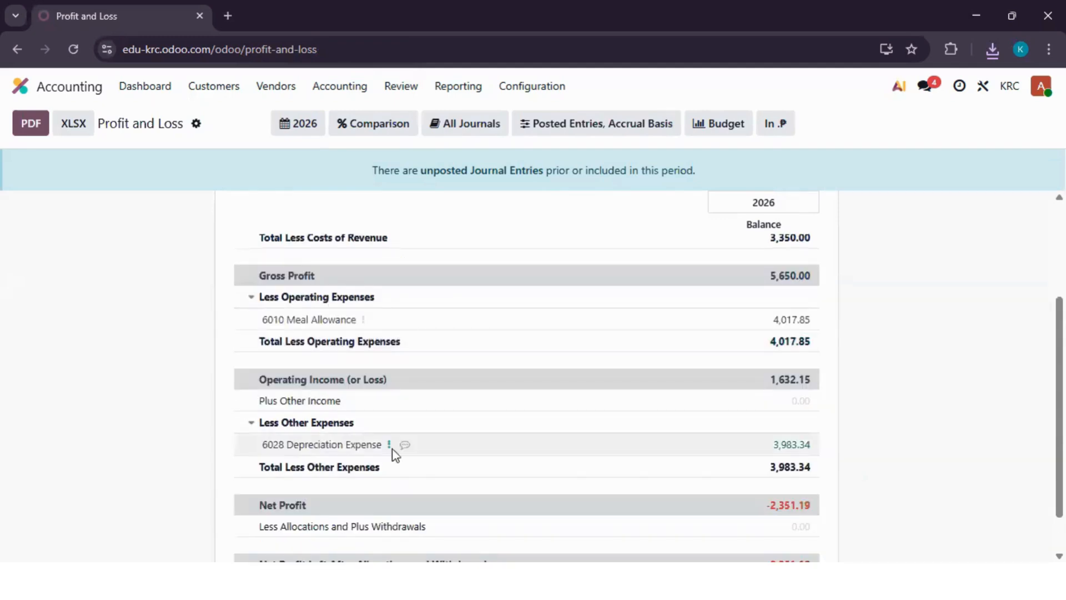
click(791, 451)
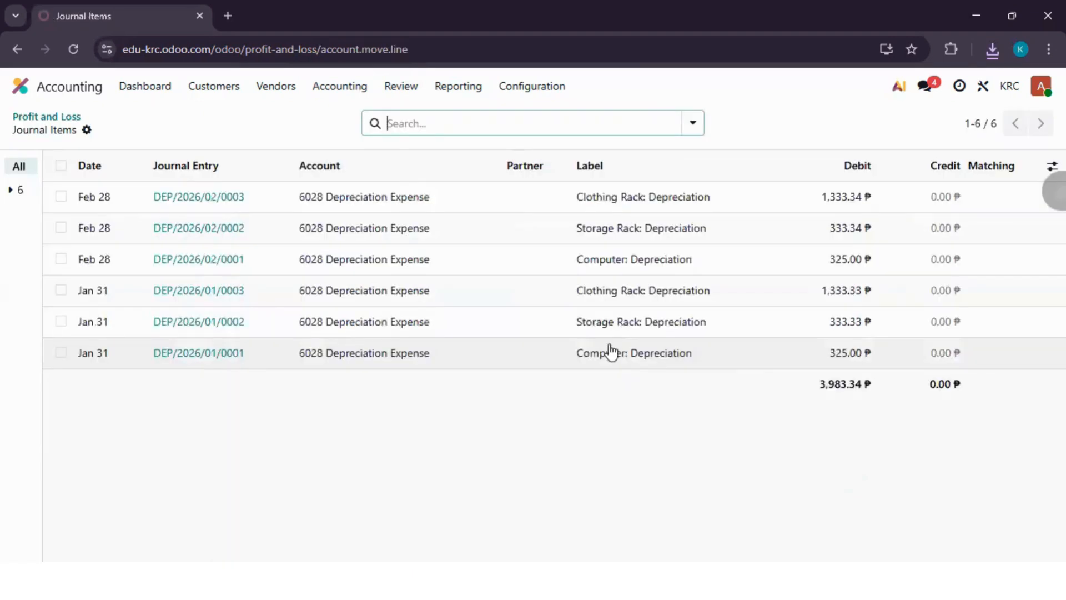
- Open the Cash Flow Statement and check its available period and journal filter options
click(444, 98)
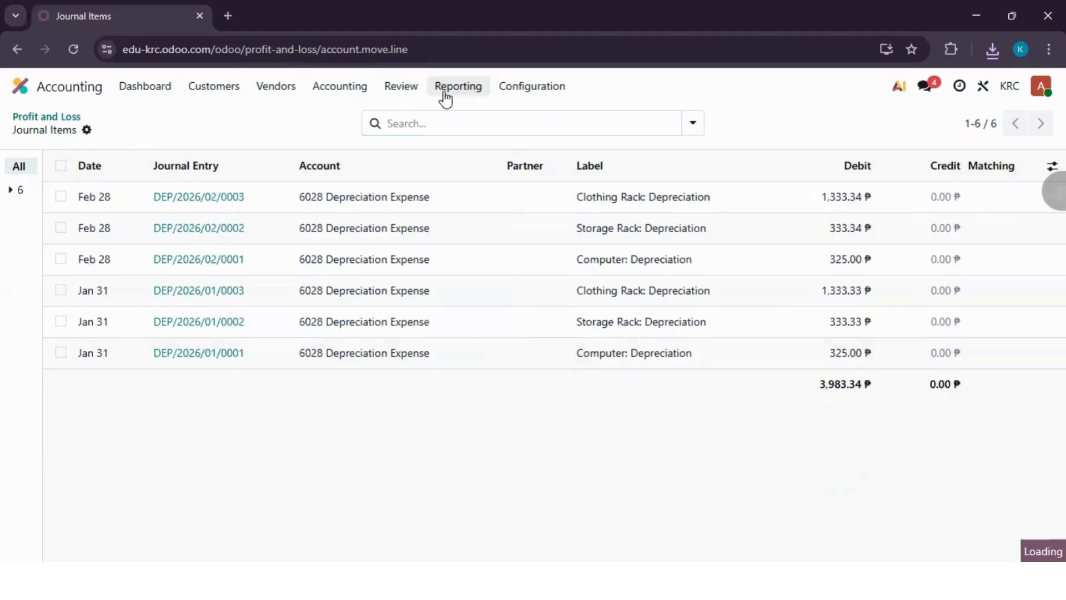
click(444, 98)
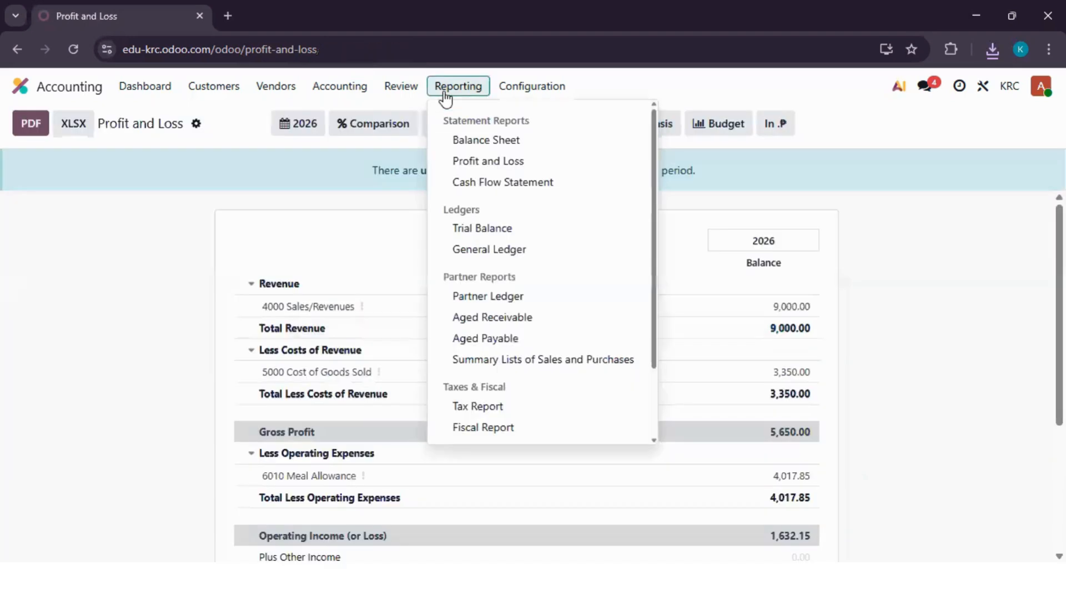
click(496, 183)
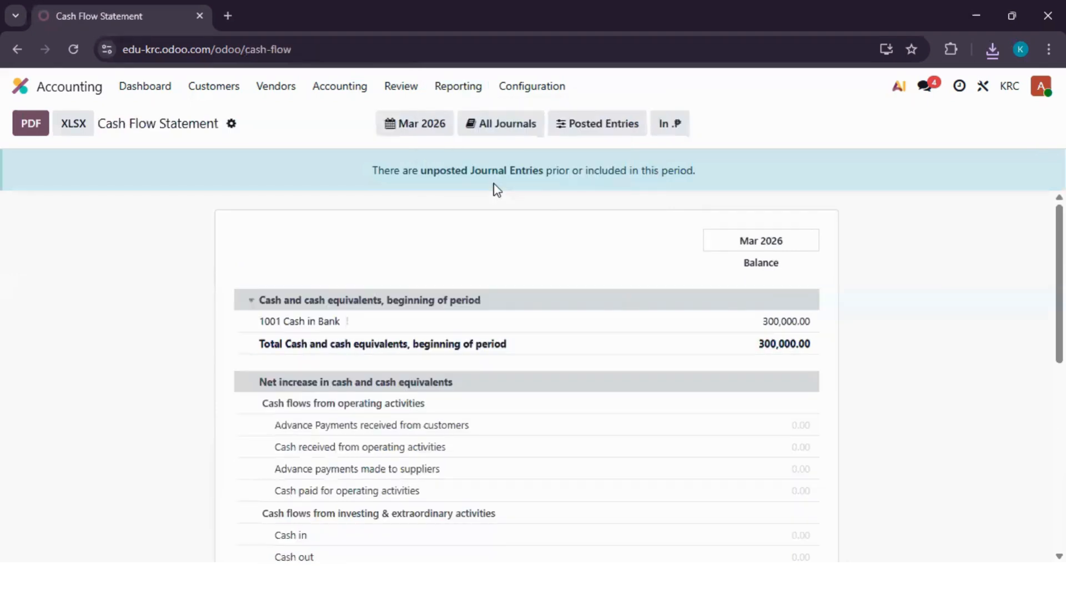
click(428, 130)
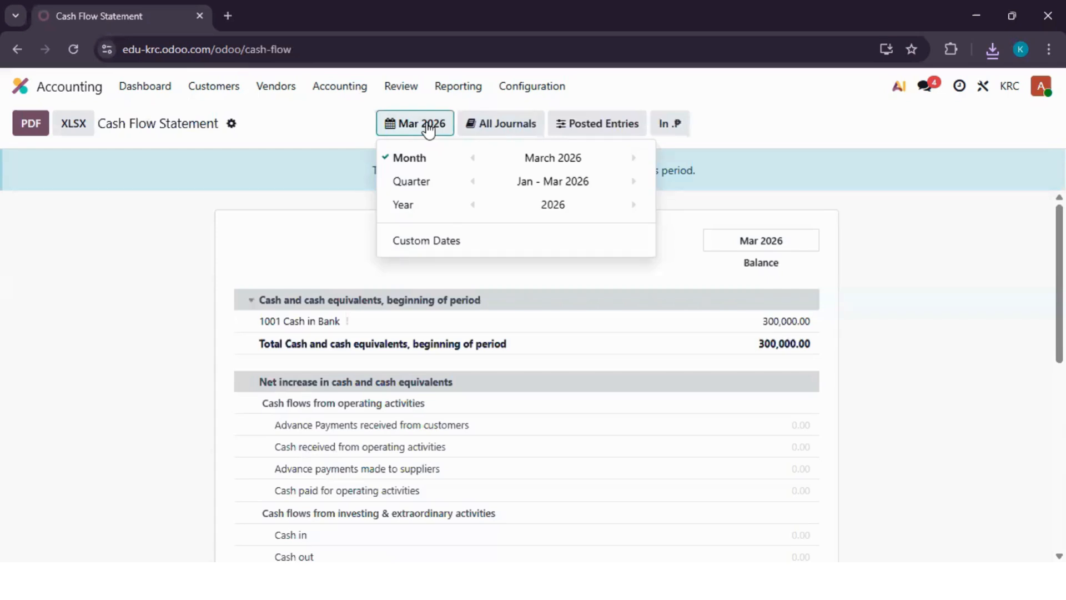
click(310, 207)
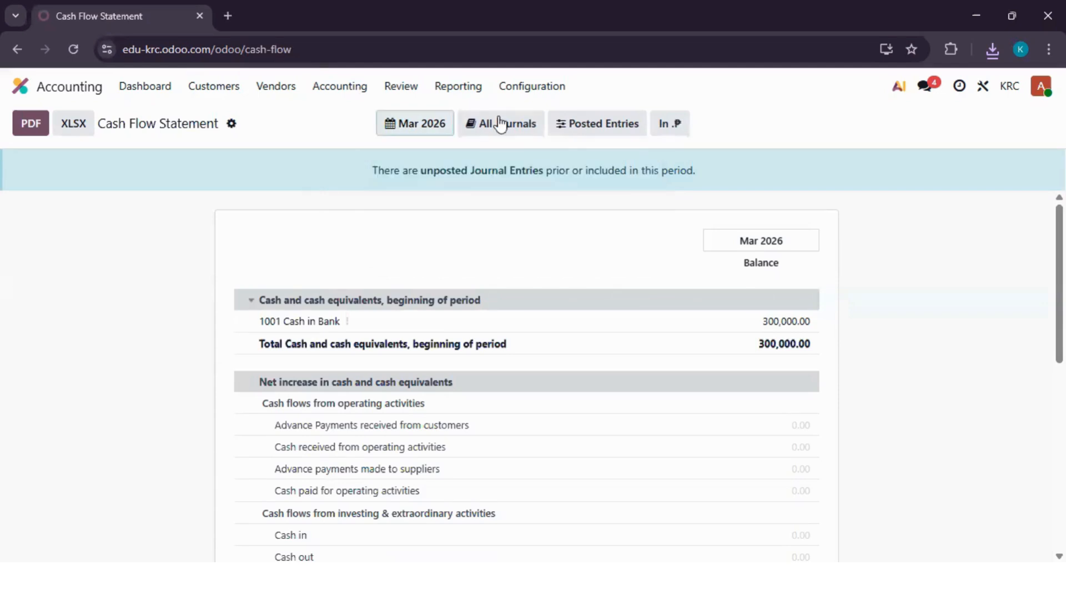
click(515, 125)
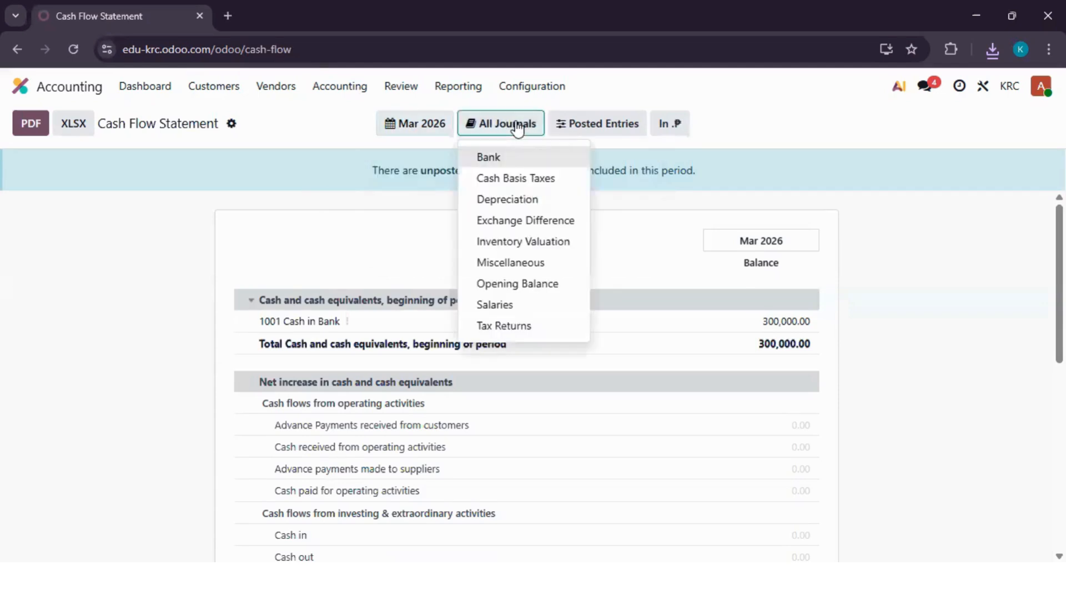
click(661, 224)
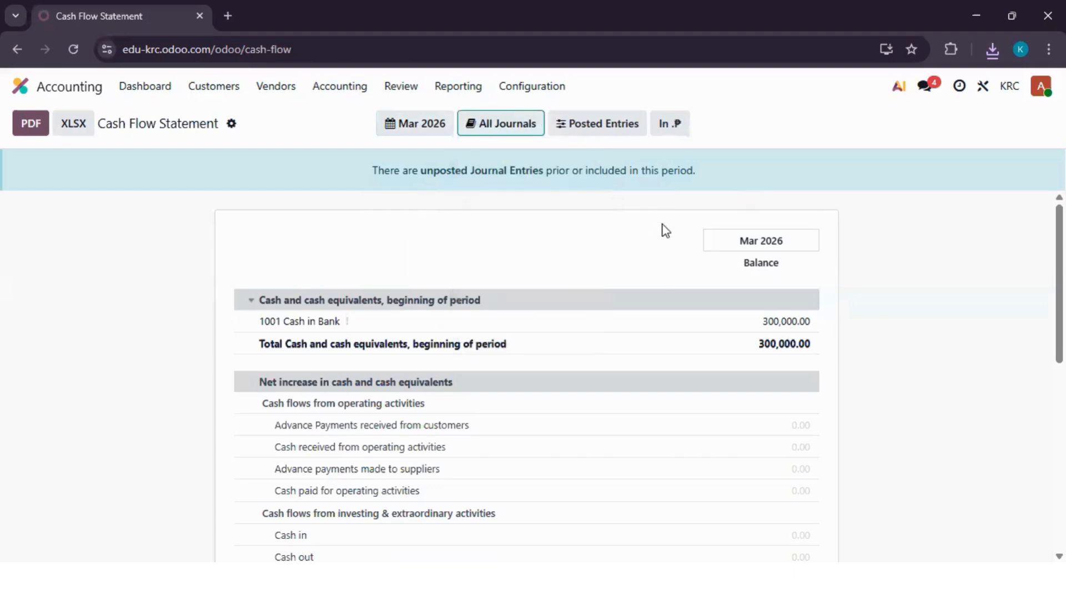
- Review the March 2026 Cash Flow Statement from the beginning cash balance through cash in and cash out to the closing balance
scroll(422, 326, down, 1)
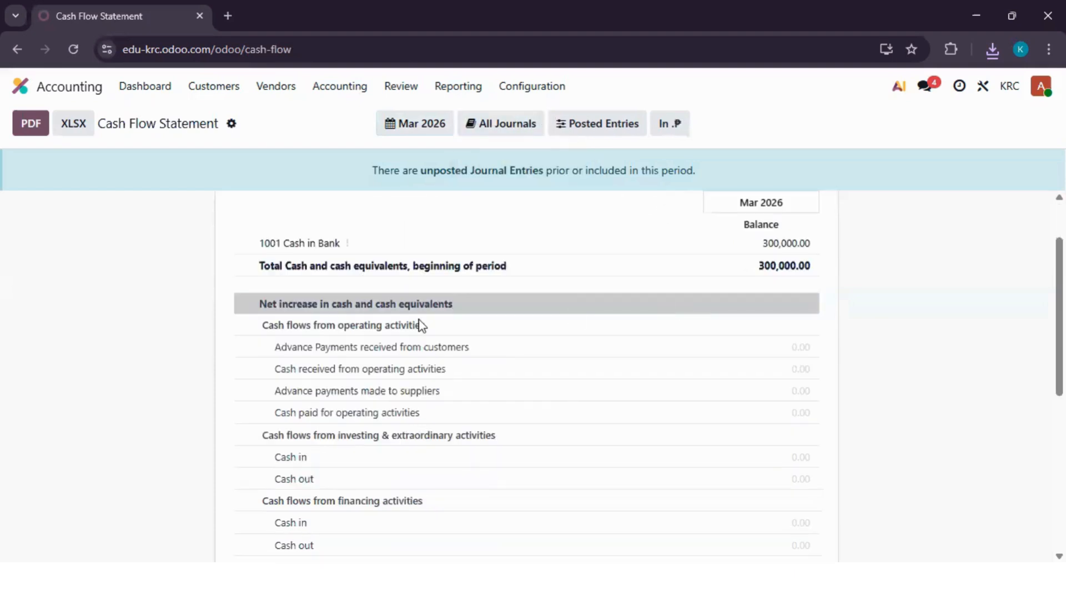
scroll(422, 326, up, 1)
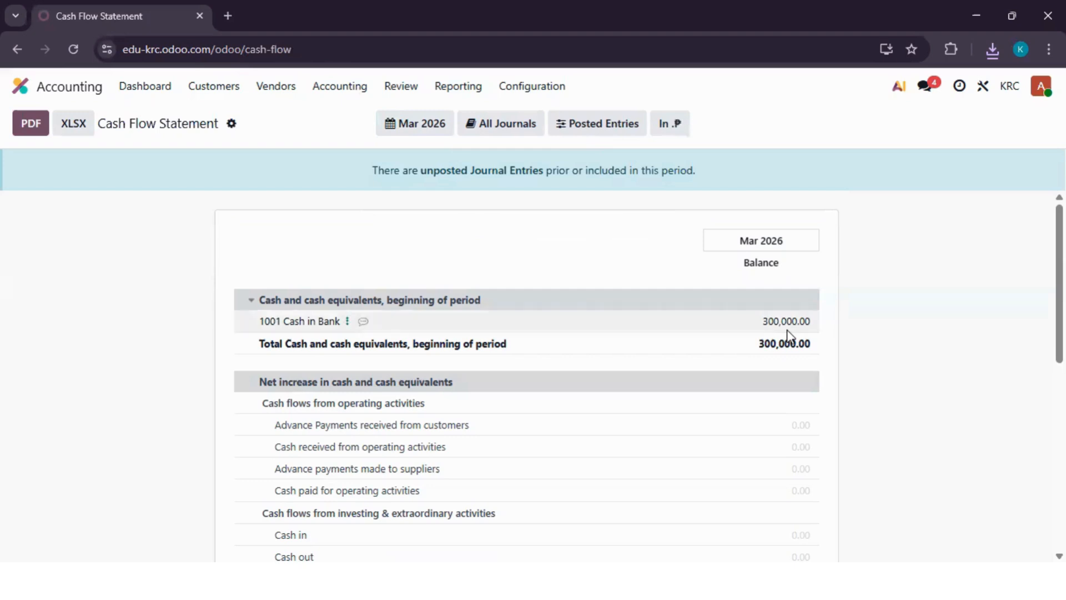
scroll(787, 330, down, 4)
scroll(791, 336, down, 2)
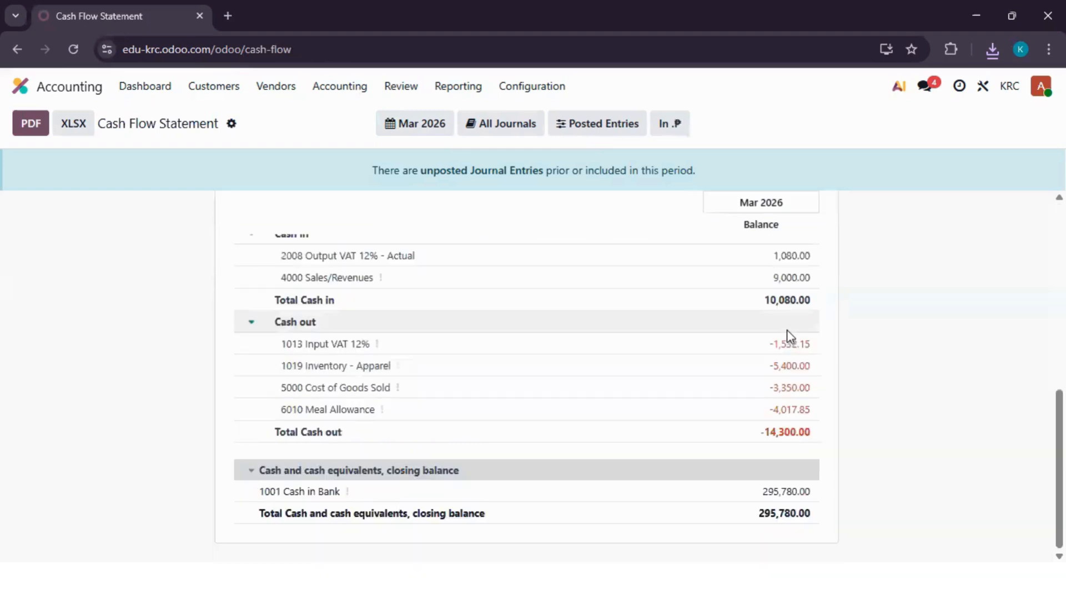
scroll(792, 316, up, 1)
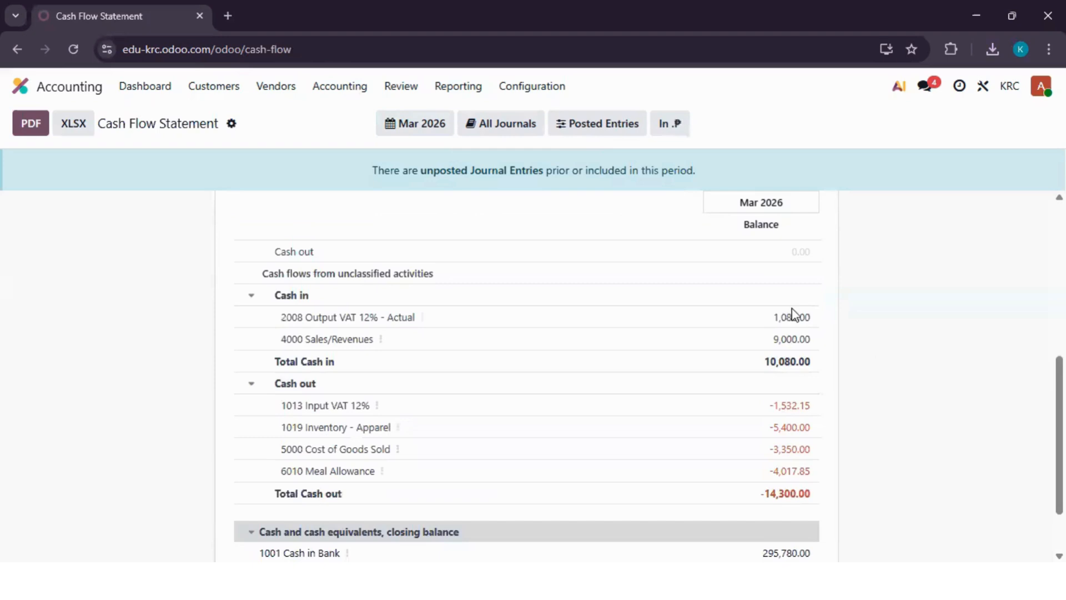
scroll(719, 313, up, 1)
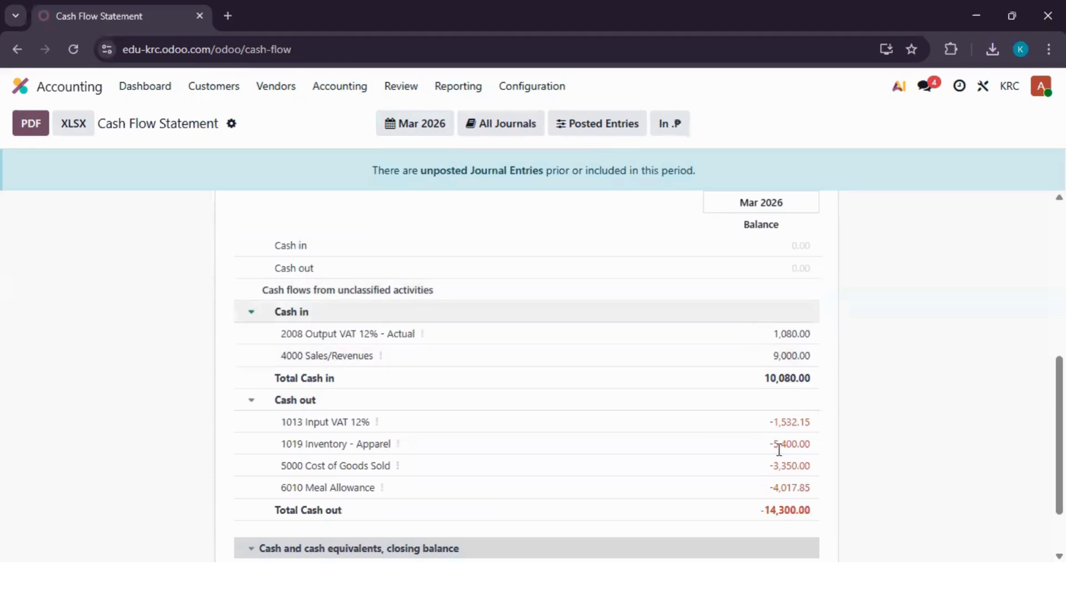
scroll(833, 449, down, 1)
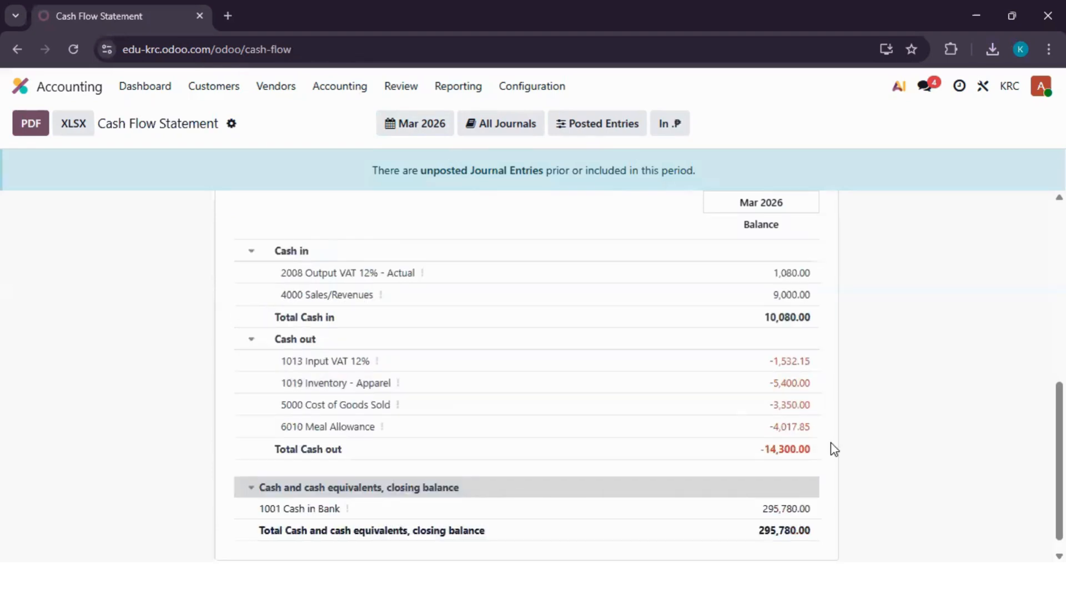
scroll(817, 467, down, 1)
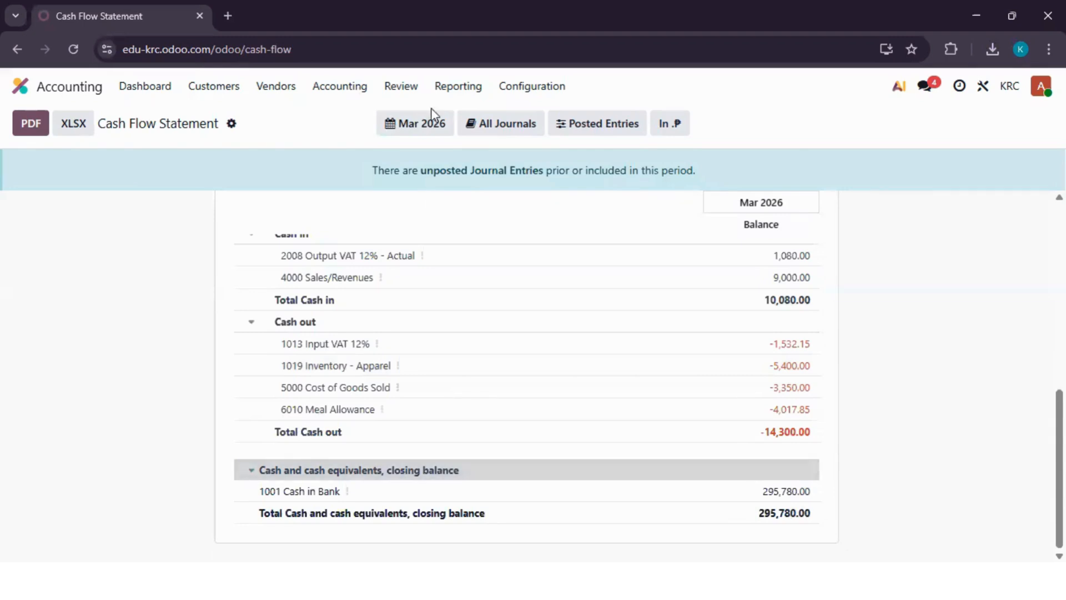
- Open the Trial Balance and review the accounts' initial balances, debits, credits, and end balances for March 2026
click(453, 87)
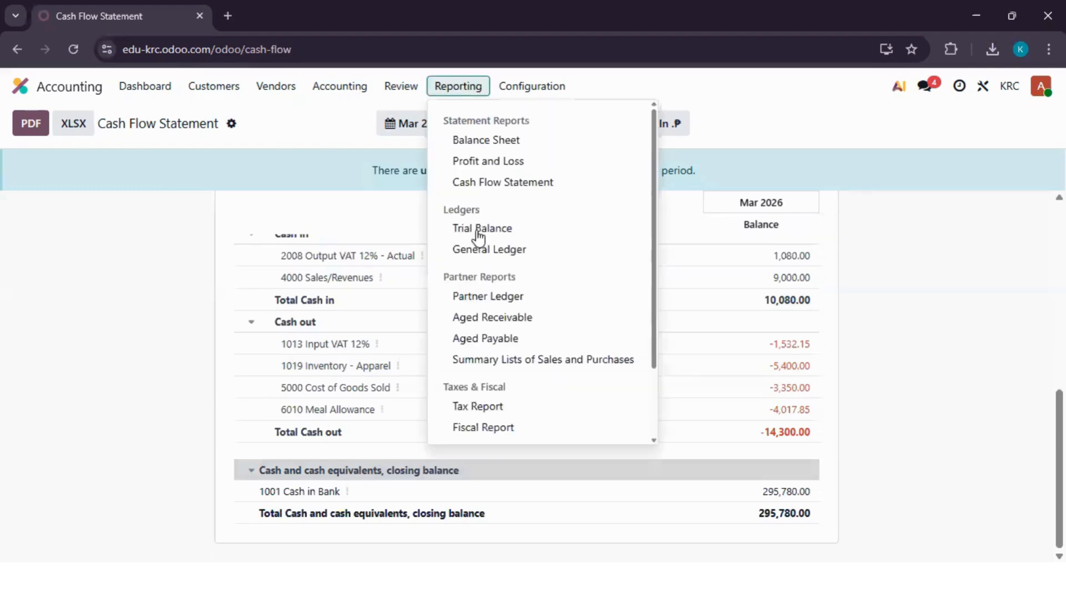
click(477, 231)
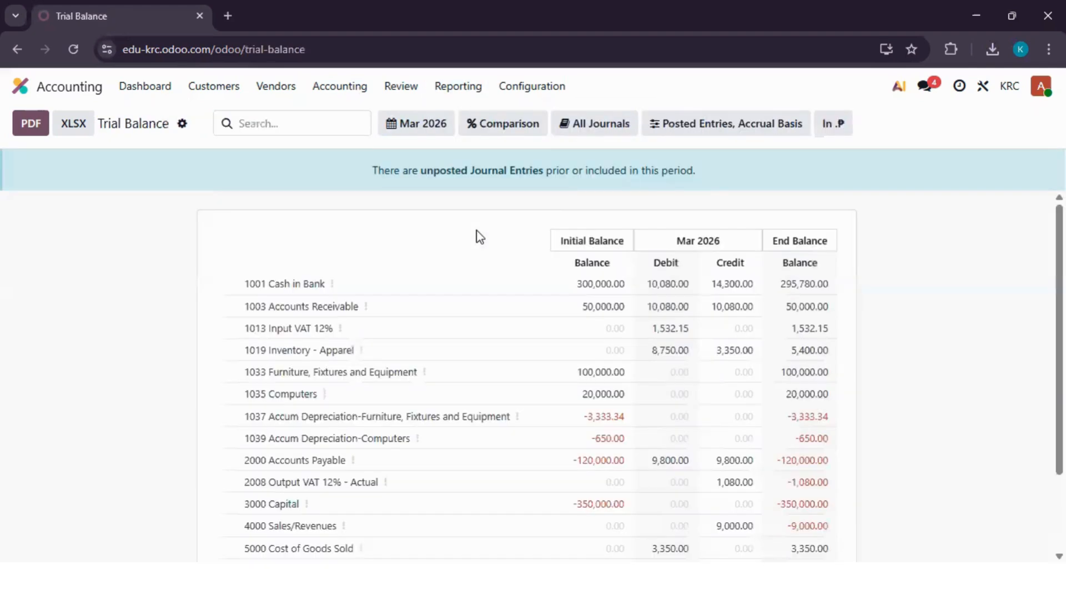
scroll(480, 236, down, 3)
scroll(475, 182, up, 3)
- Open the General Ledger and review the March 2026 entries under each account, from Cash in Bank to Inventory - Apparel
click(468, 93)
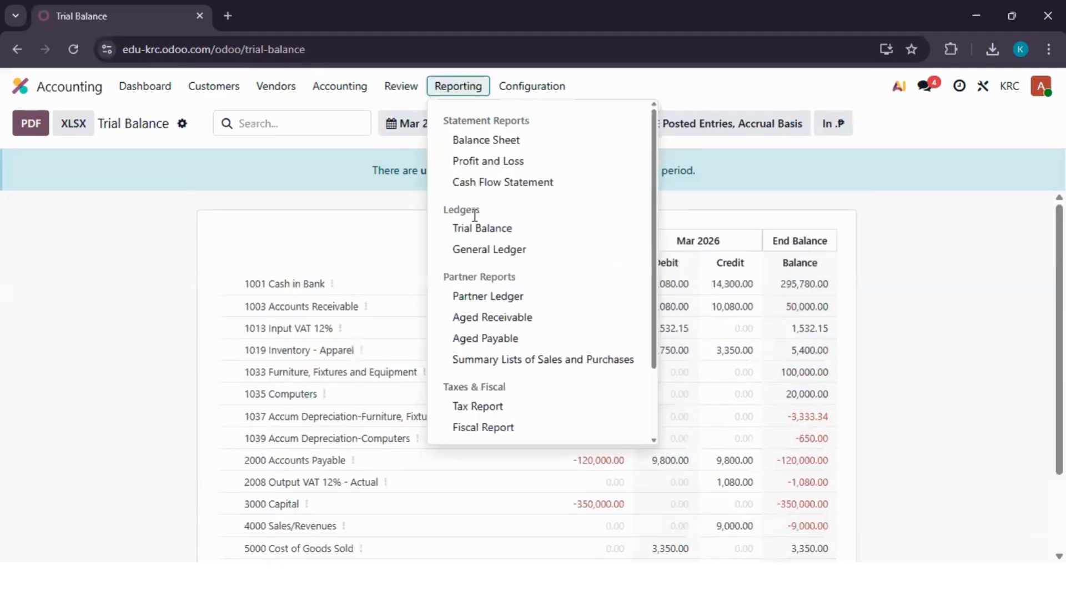
click(481, 248)
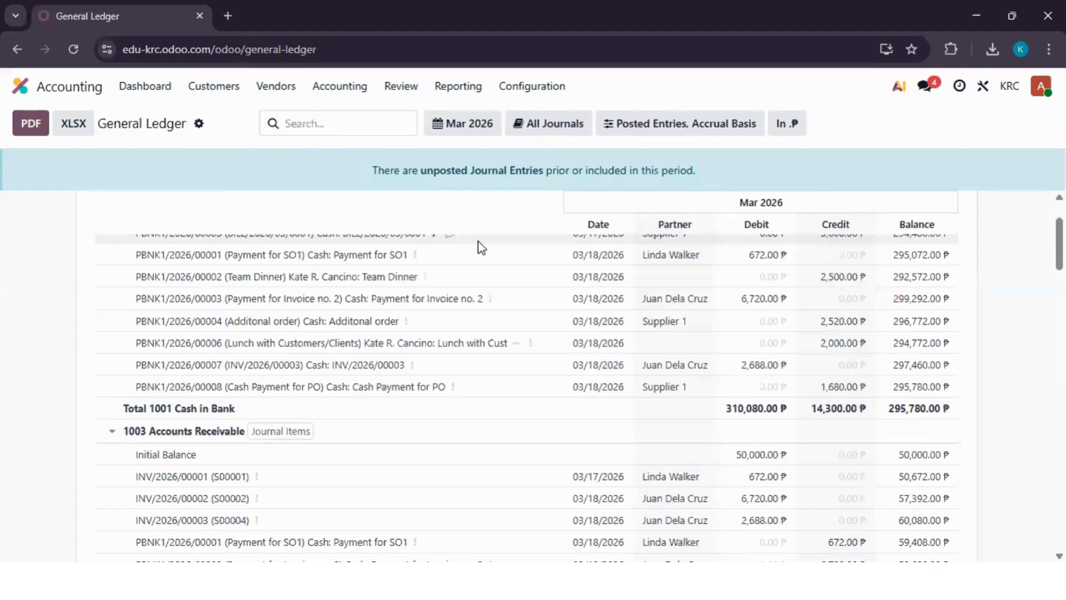
scroll(481, 248, down, 4)
scroll(481, 248, down, 1)
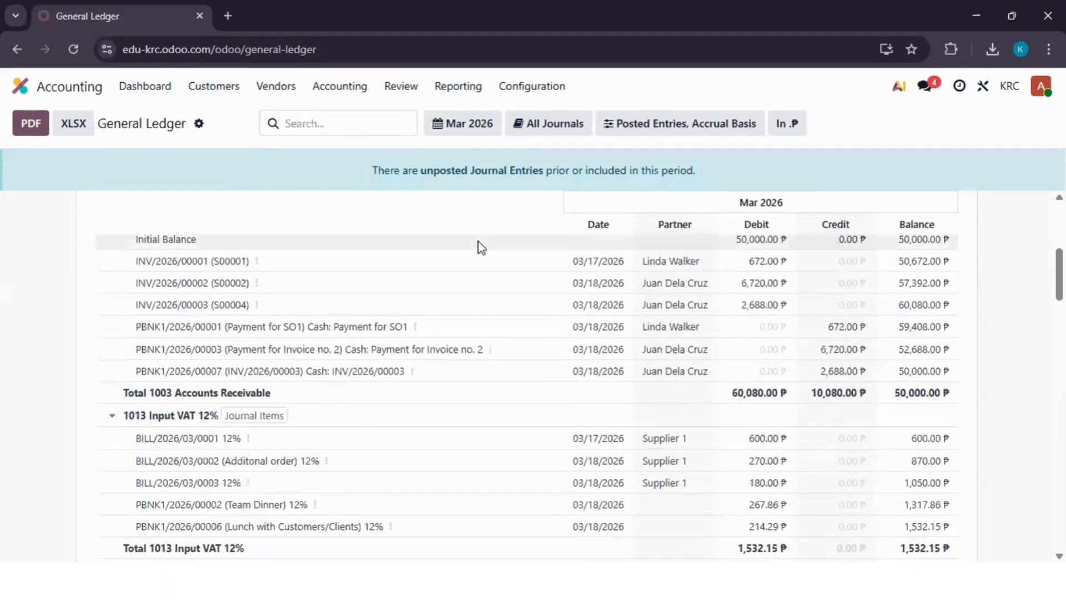
scroll(480, 244, down, 4)
scroll(478, 241, down, 2)
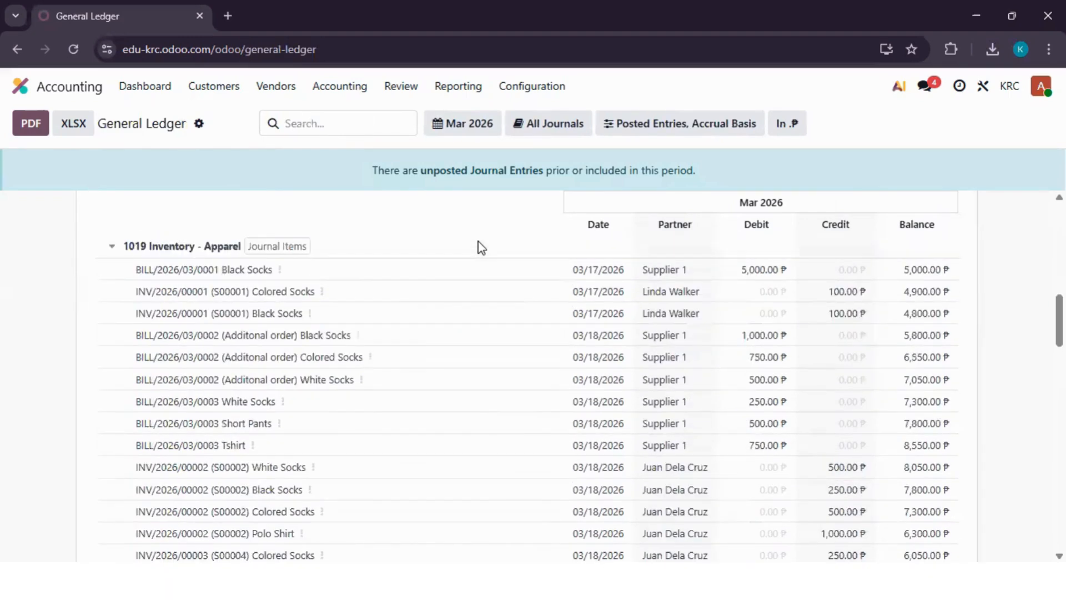
scroll(477, 158, down, 3)
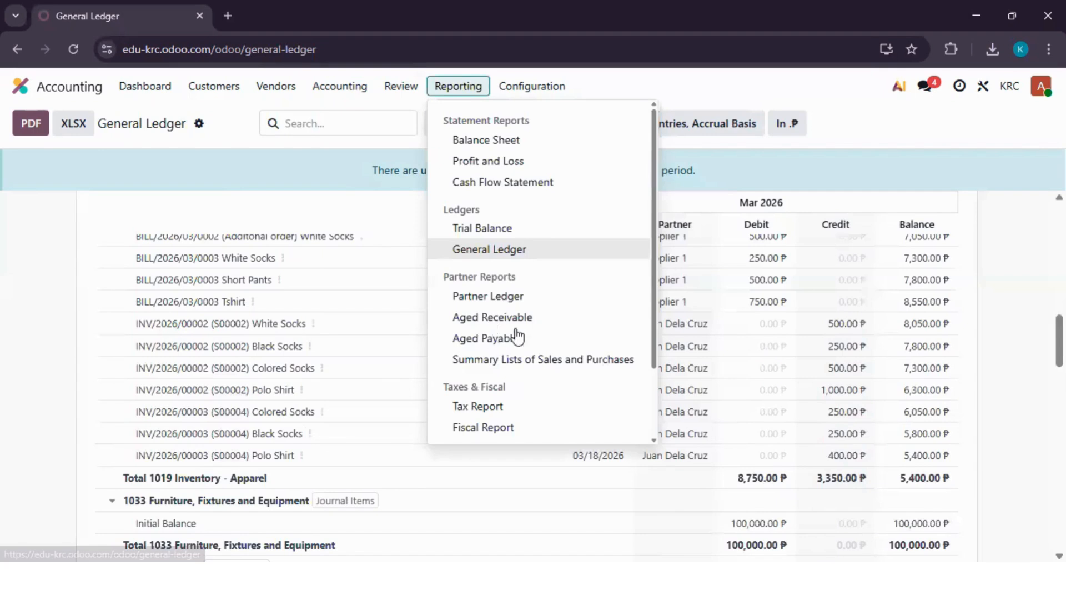
- Open the Partner Ledger and review the 2026 invoices, bills, and payments listed under each customer and supplier
click(512, 300)
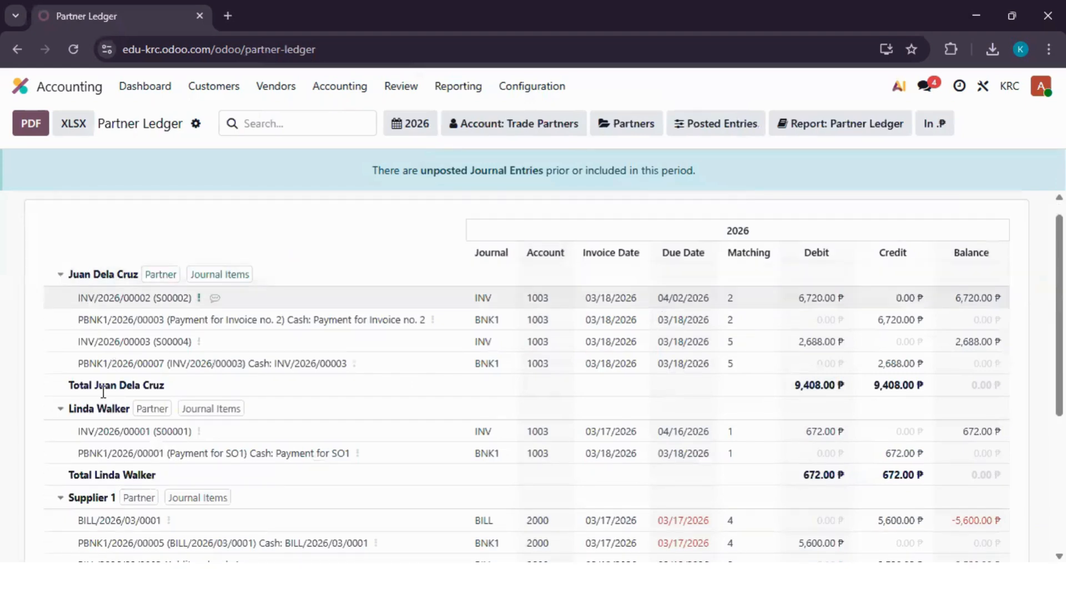
scroll(121, 450, down, 2)
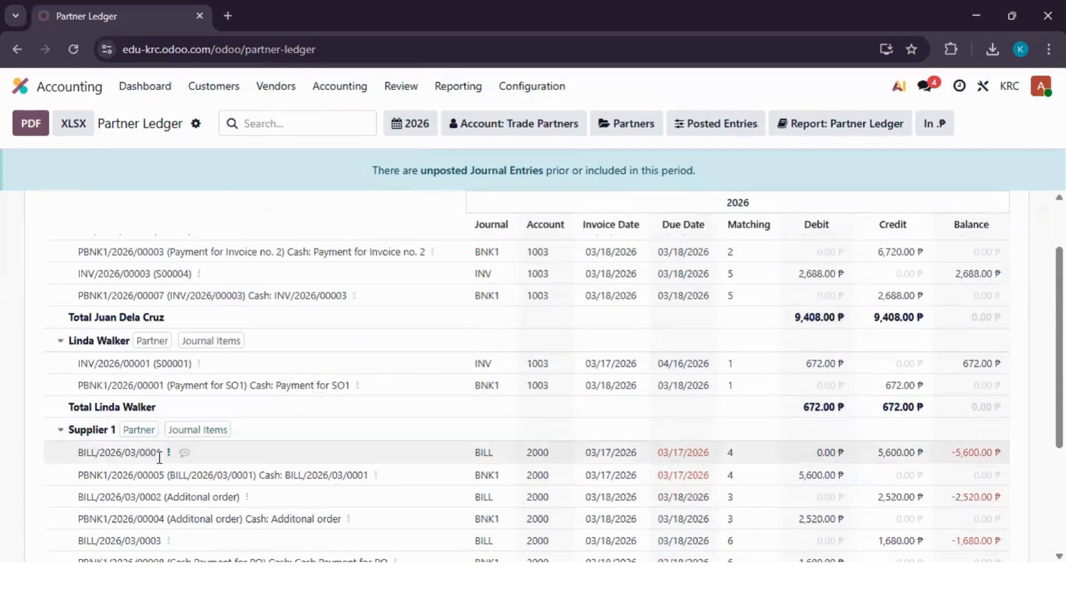
scroll(305, 449, down, 2)
scroll(387, 354, down, 1)
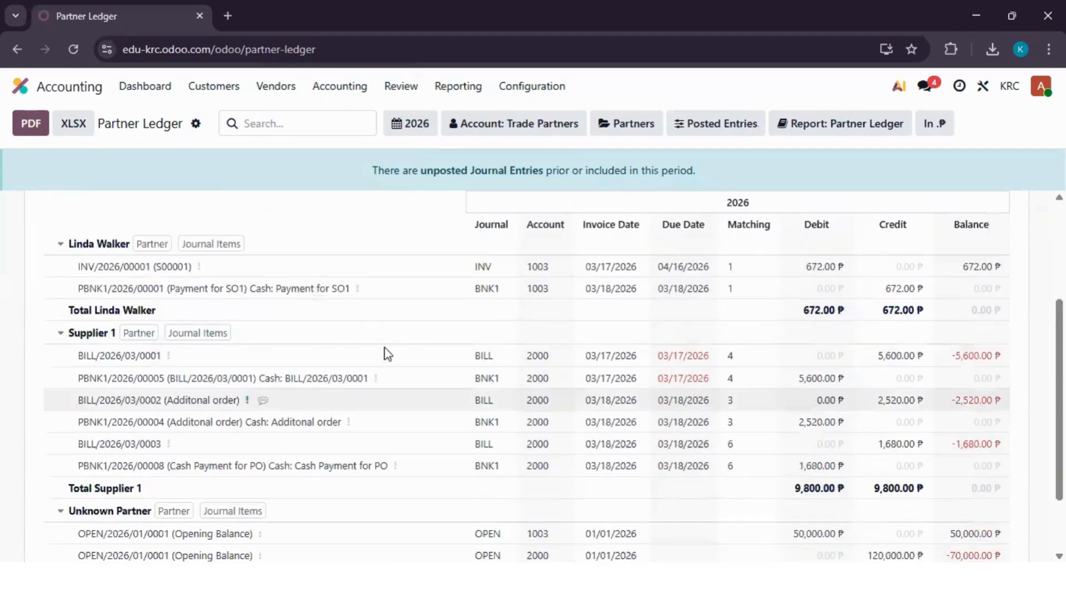
- View the Aged Receivable and Aged Payable reports
click(458, 86)
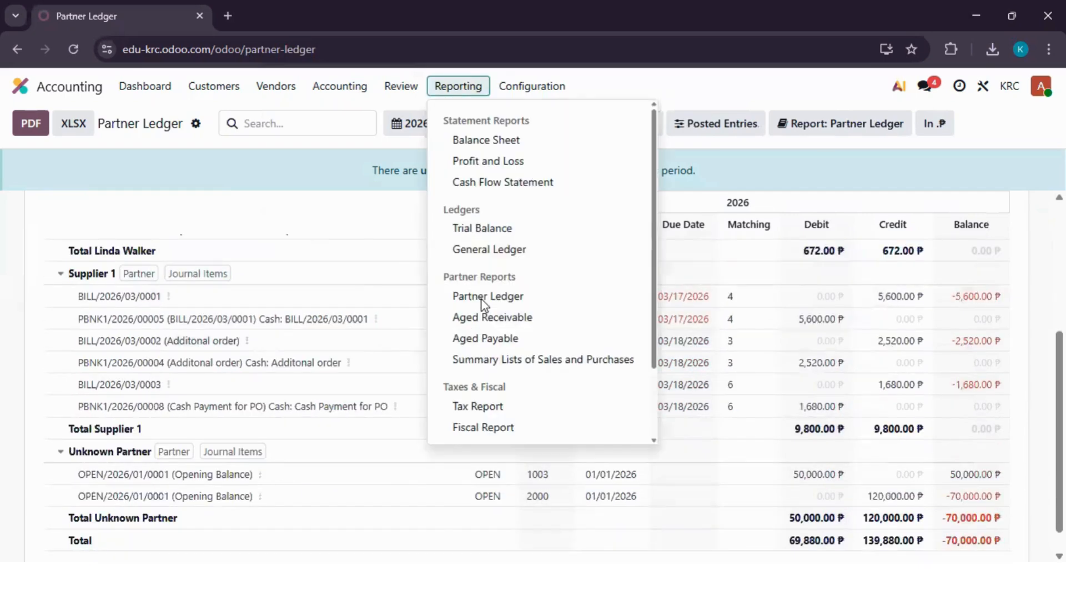
click(489, 320)
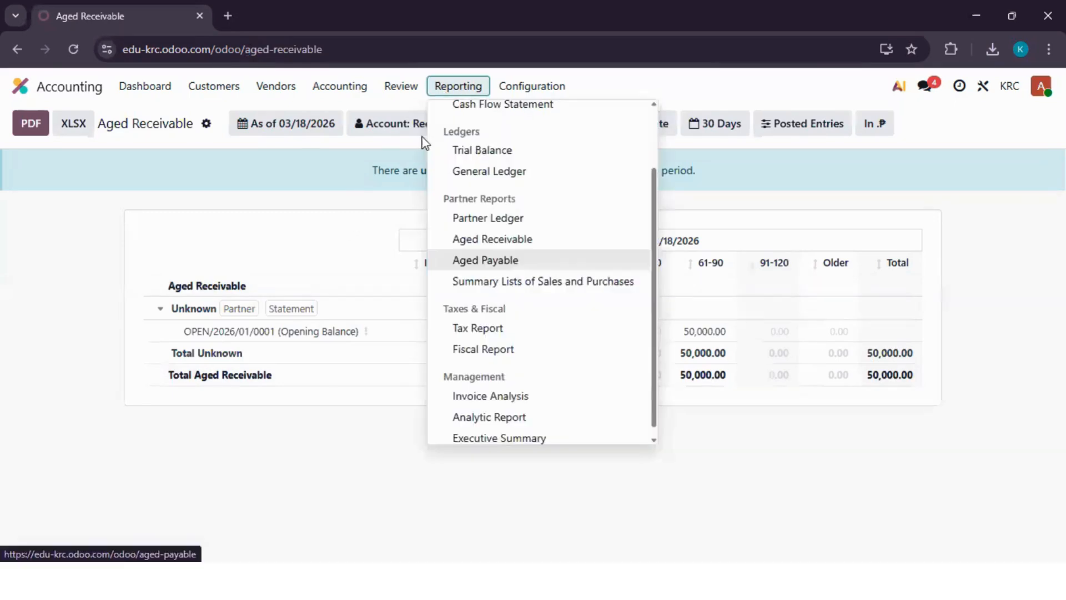
- Open the Summary Lists of Sales and Purchases and view both the purchases and the sales lists
click(452, 90)
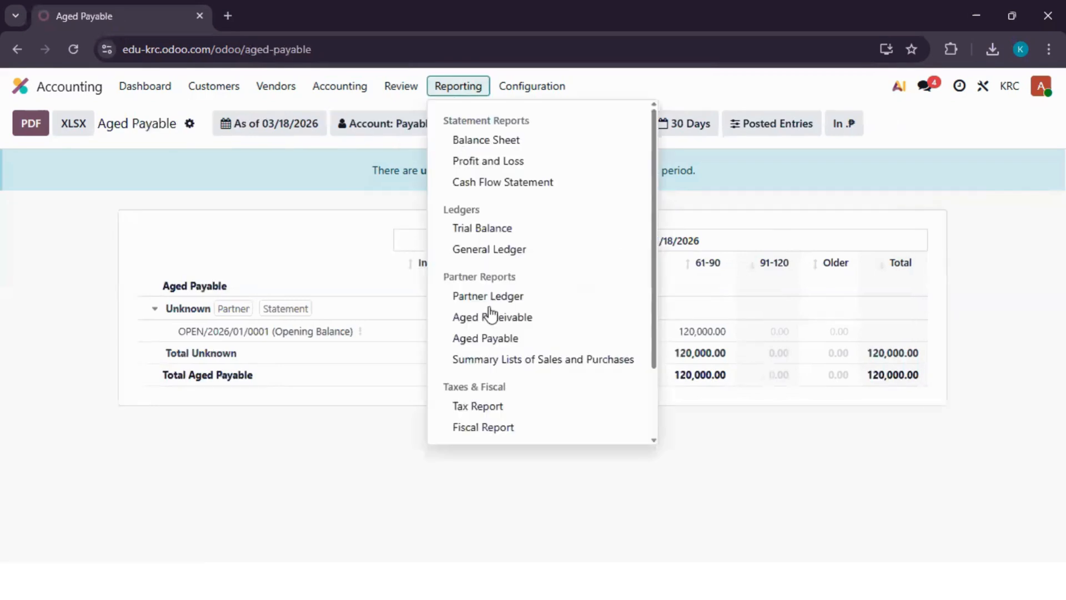
click(496, 360)
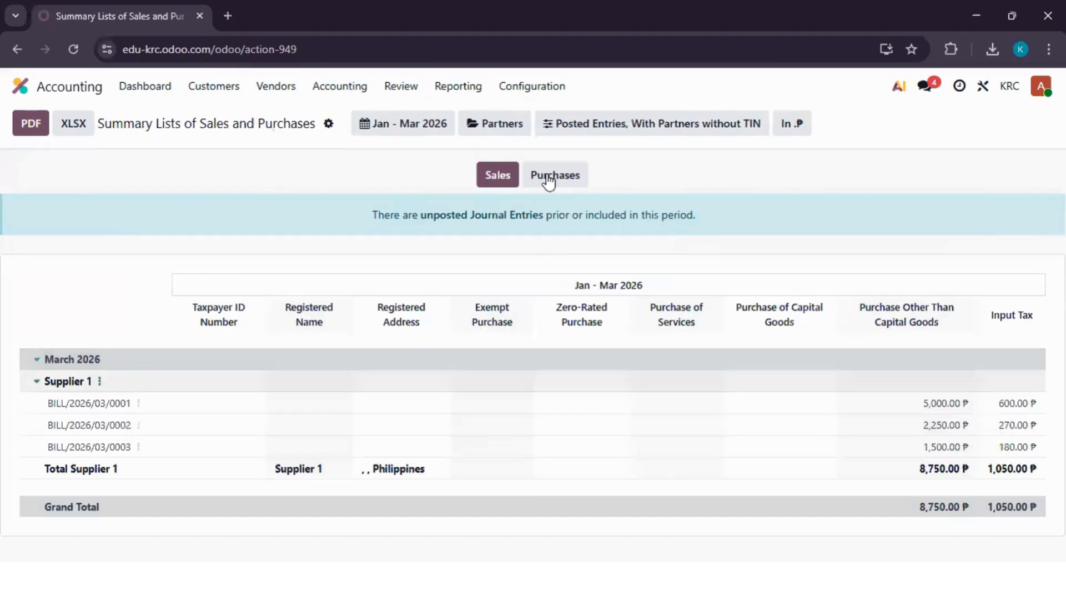
click(485, 183)
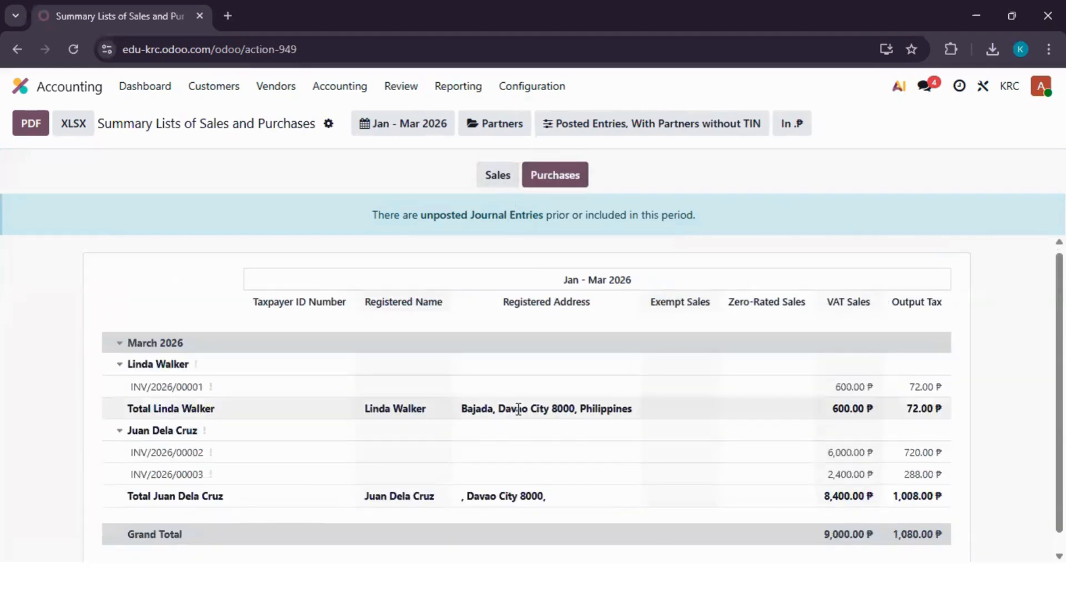
- Open the Tax Report, review the March 2026 2550Q (PH) return down to the net VAT line, and check the available report variants
click(443, 94)
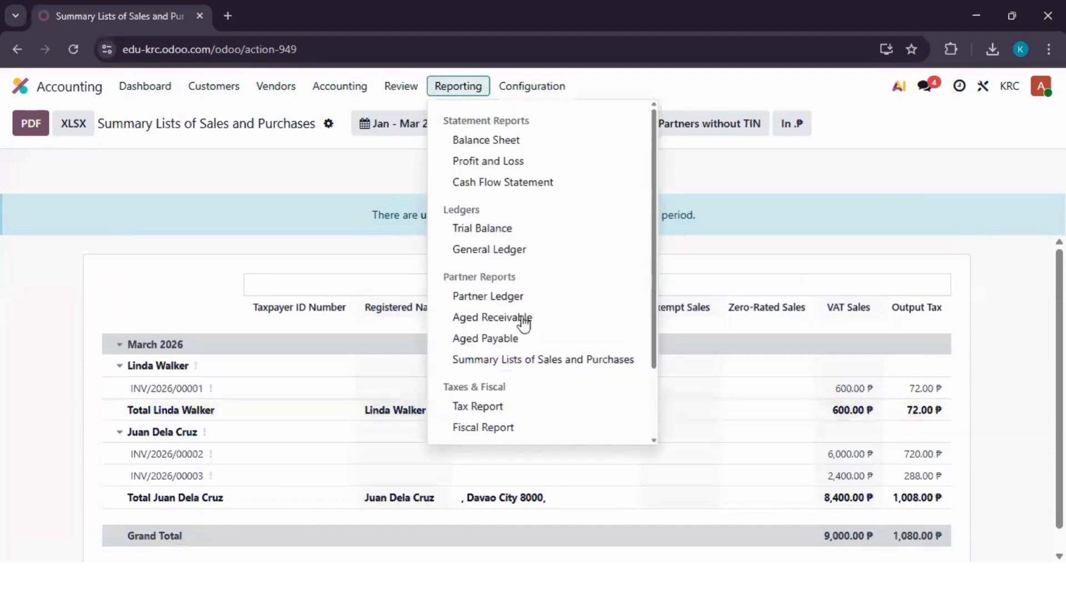
scroll(502, 333, down, 2)
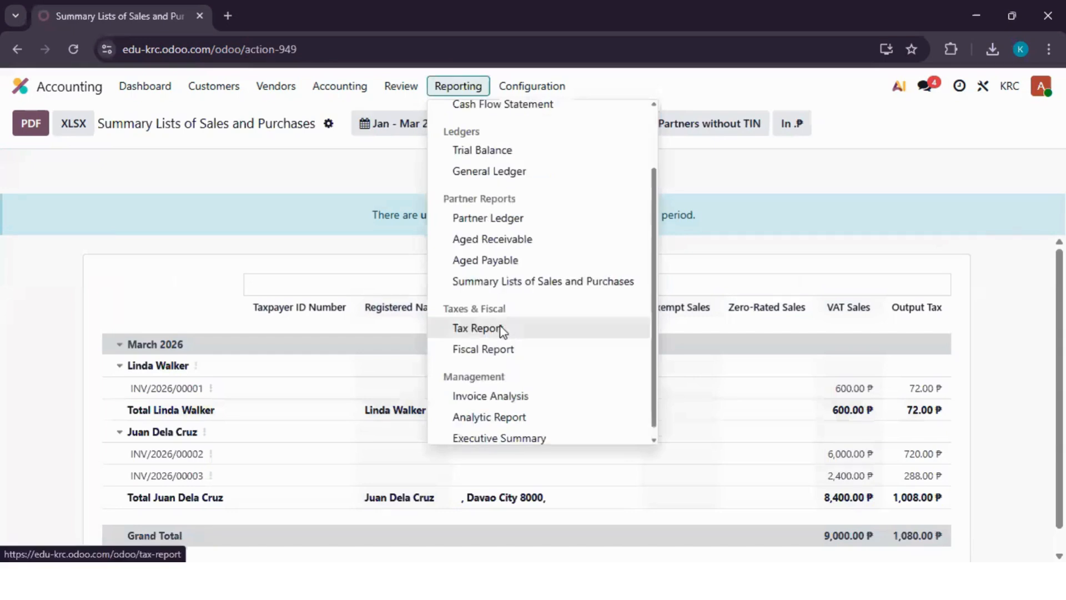
click(503, 331)
scroll(580, 314, down, 4)
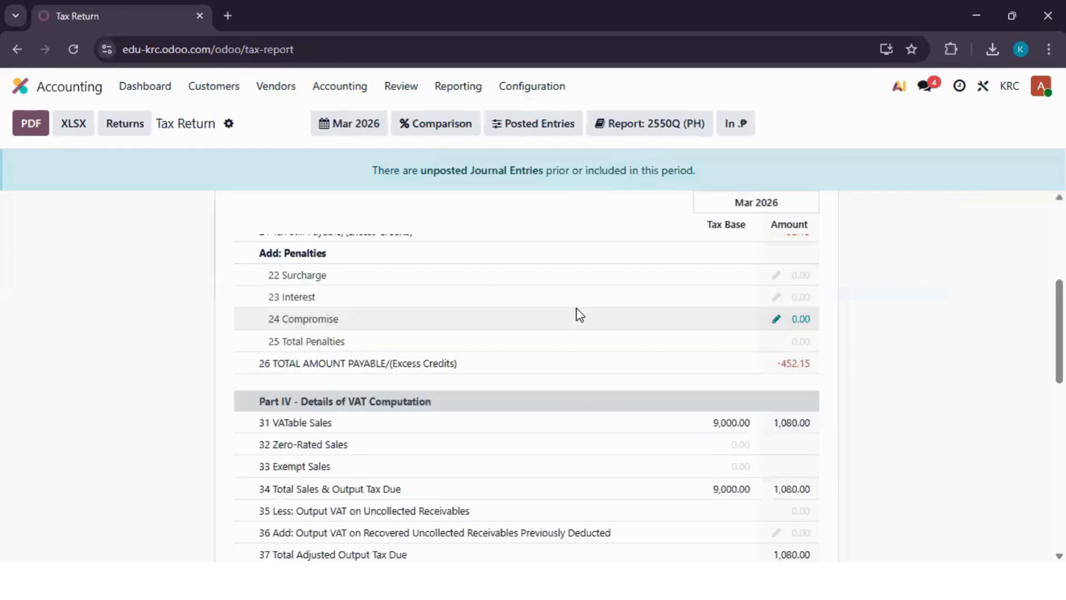
scroll(578, 305, down, 6)
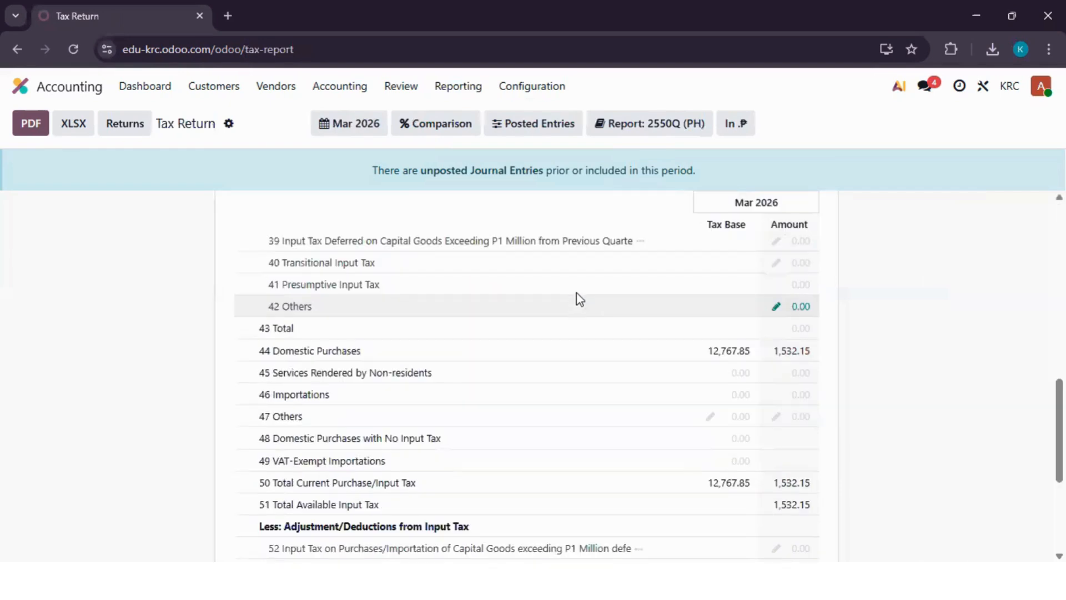
click(632, 133)
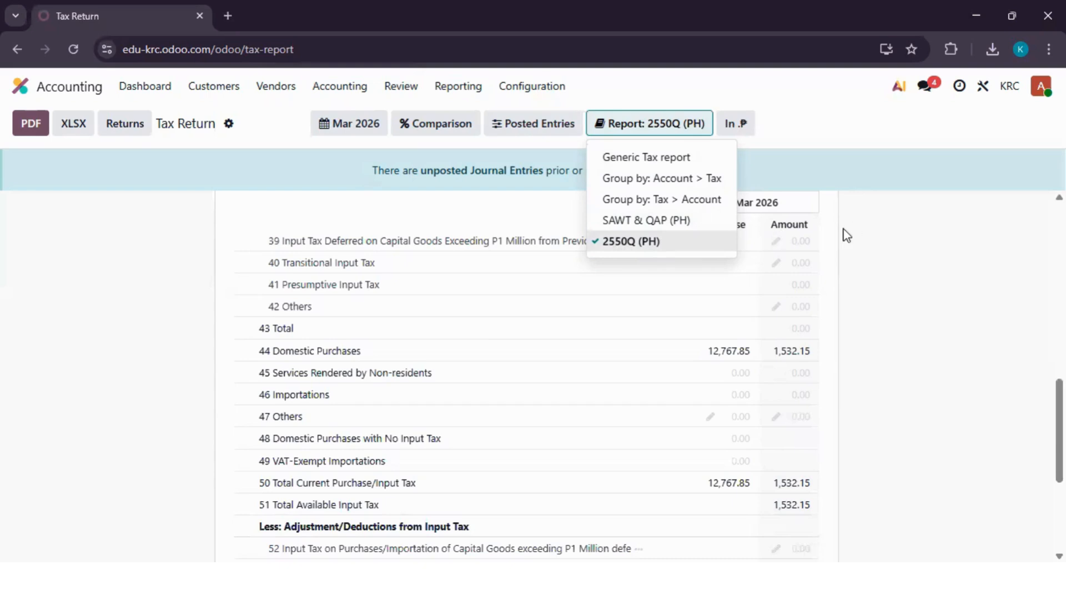
click(846, 290)
scroll(471, 128, down, 4)
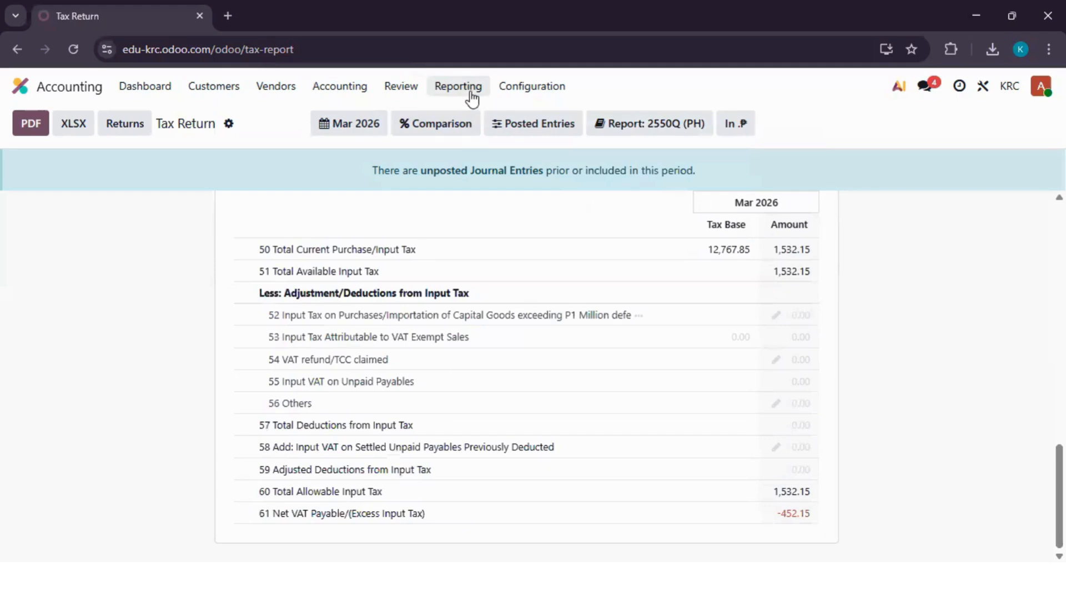
click(470, 92)
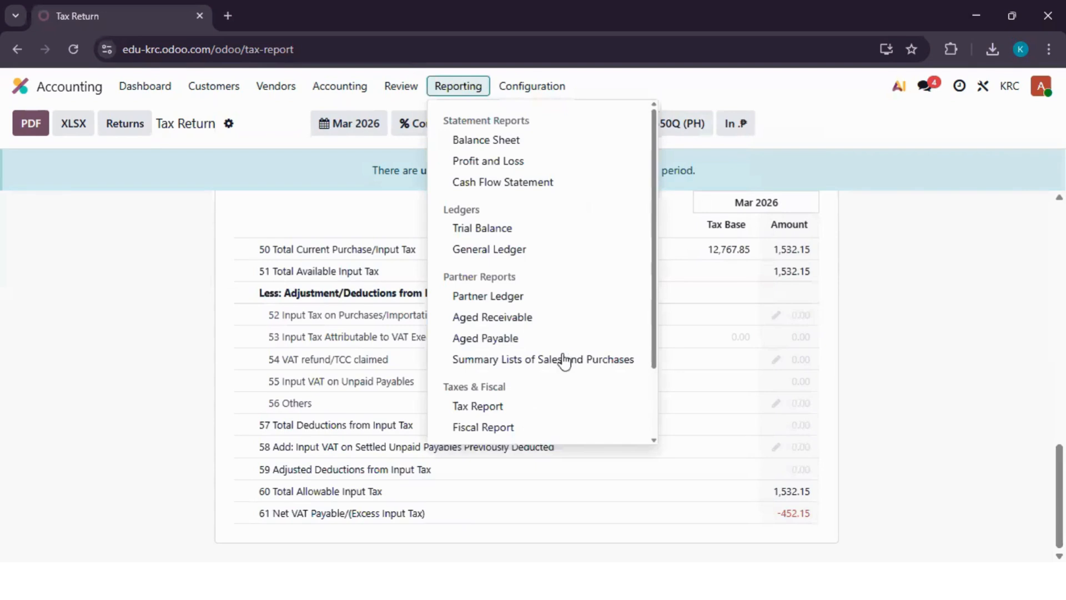
scroll(529, 316, down, 2)
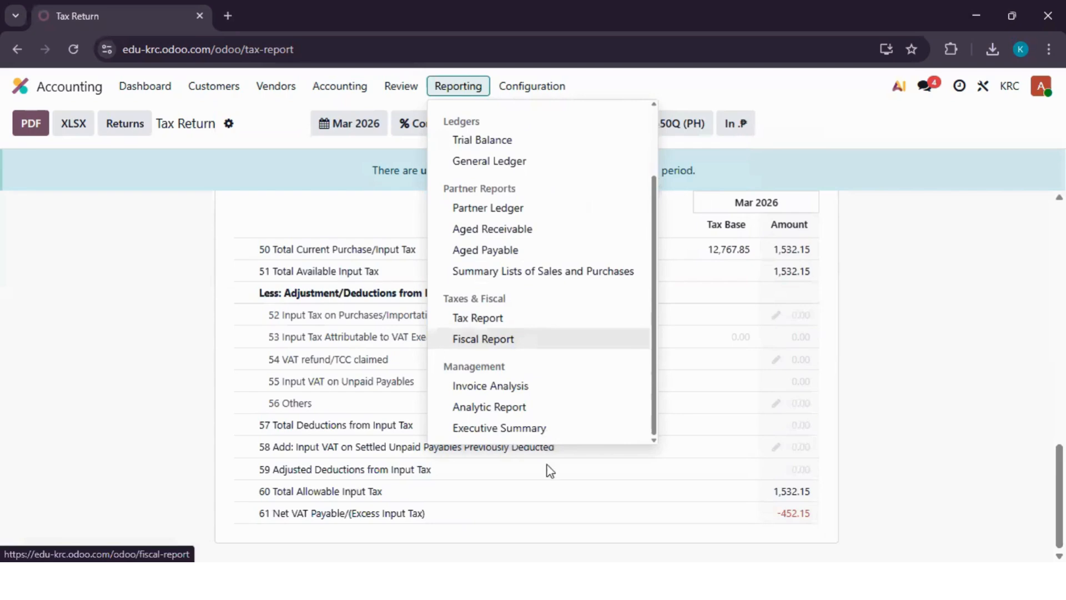
click(143, 275)
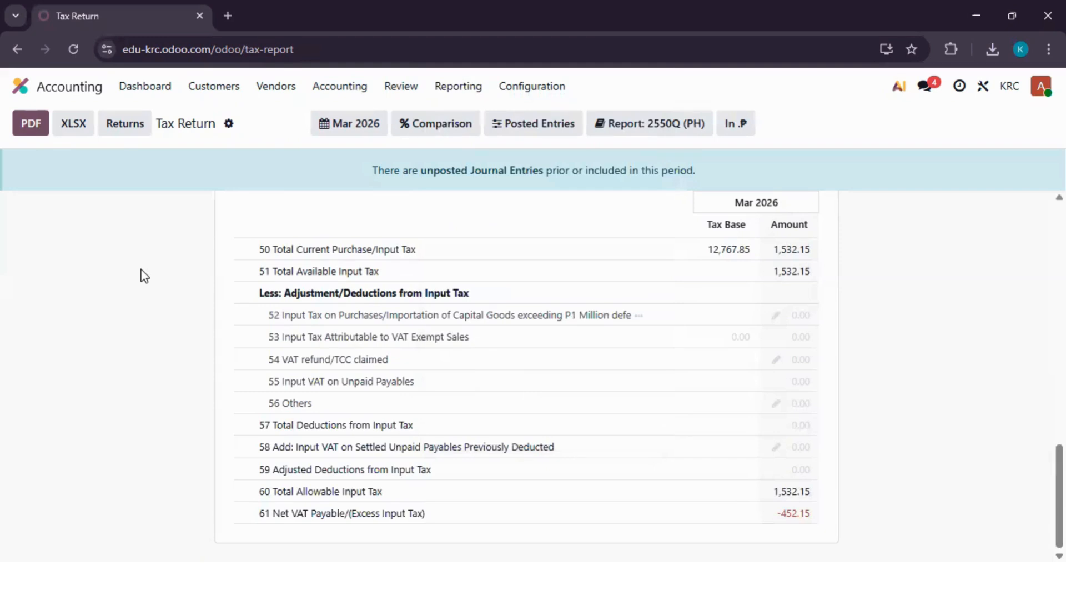
- Switch to the Expenses app and open the Lunch with Customers/Clients expense
click(135, 89)
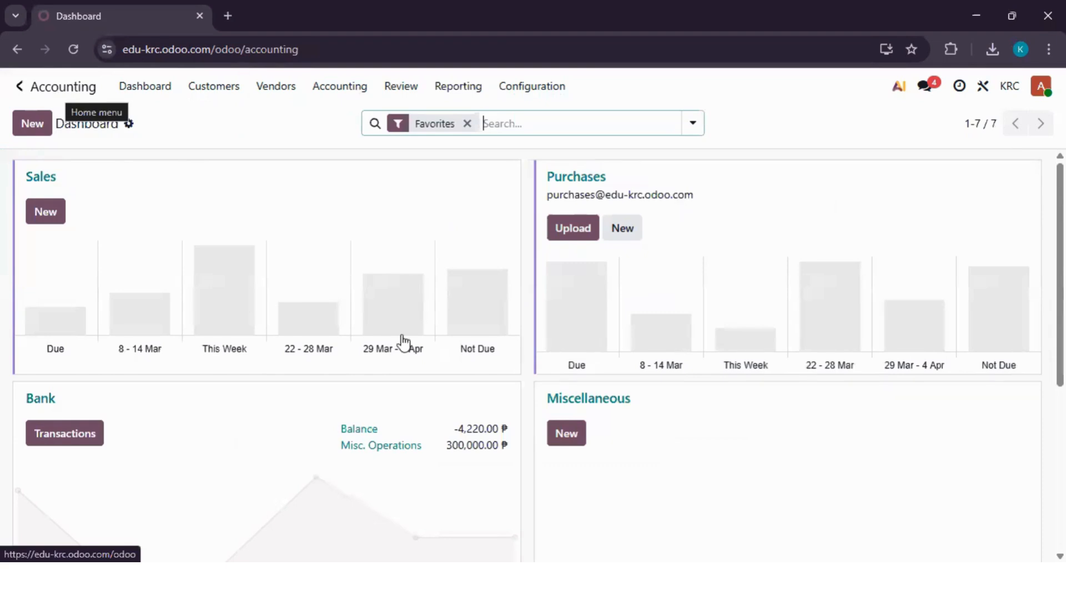
click(301, 250)
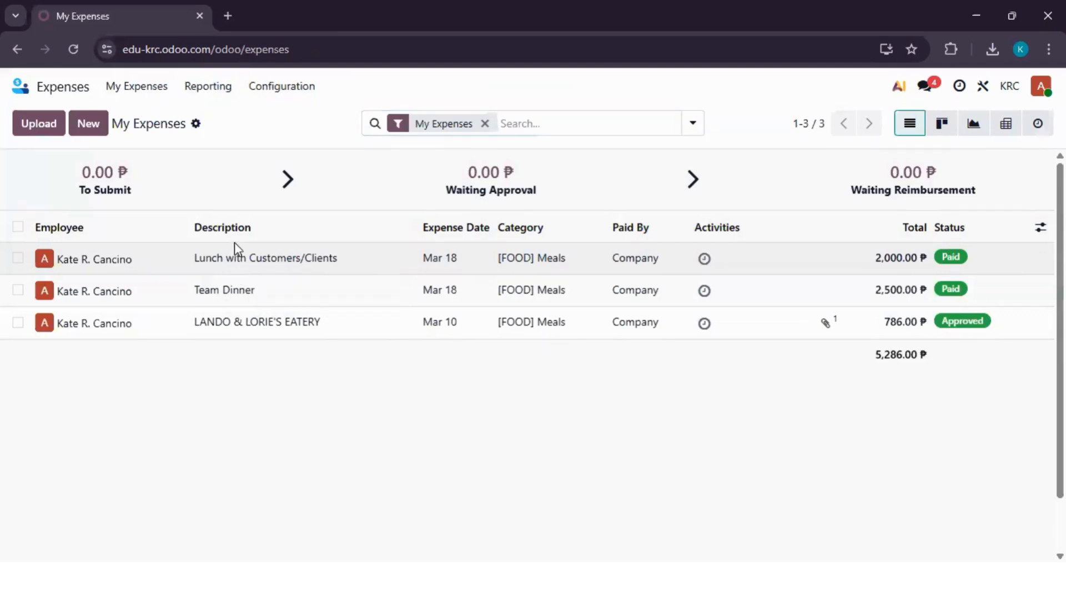
click(236, 244)
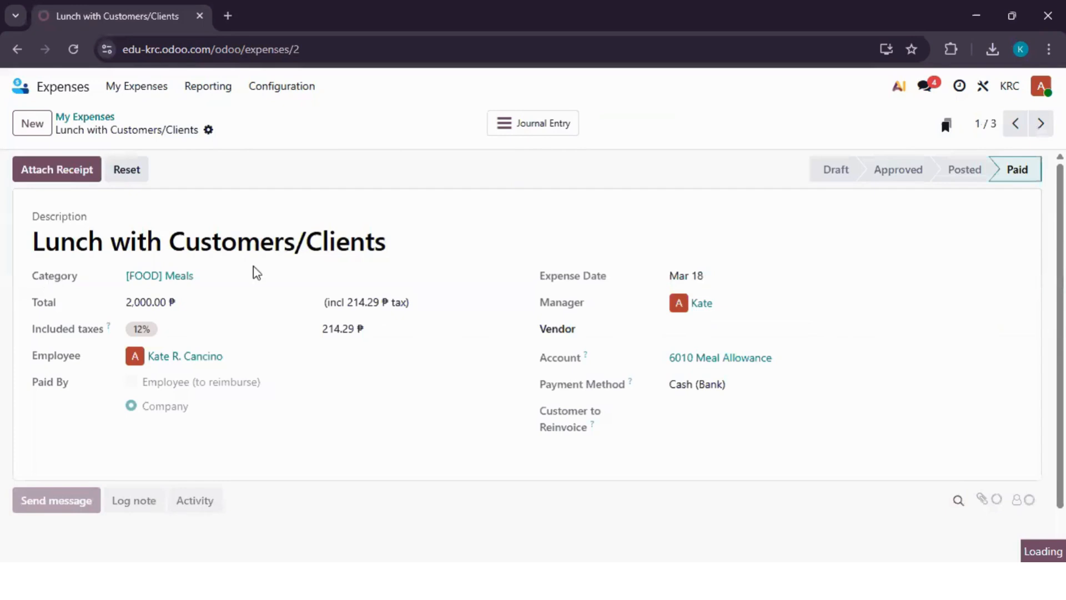
- View the list of expense categories and return to the My Expenses list
click(275, 94)
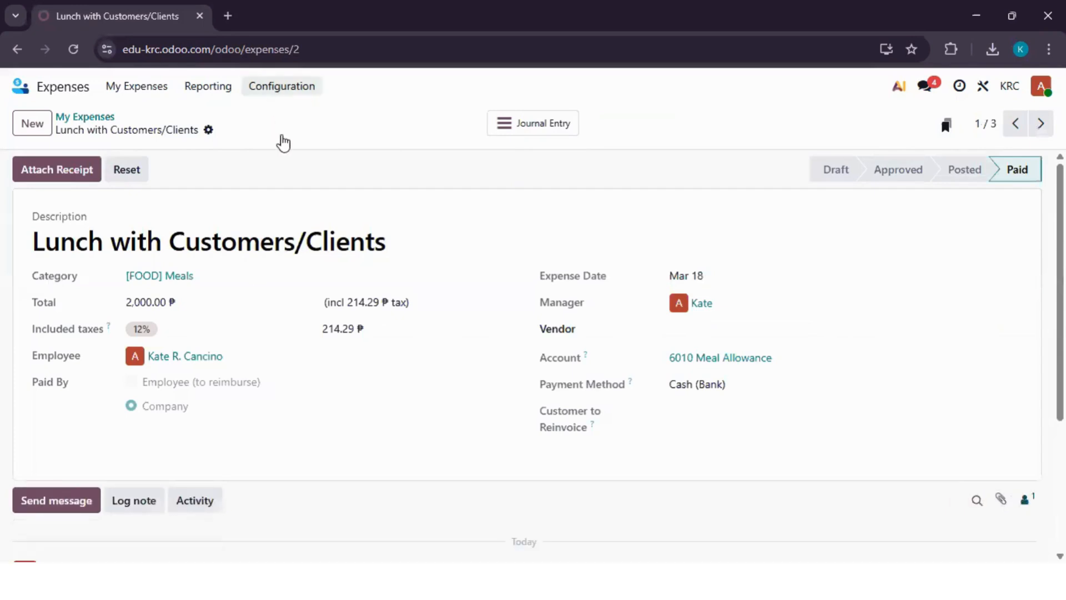
click(282, 137)
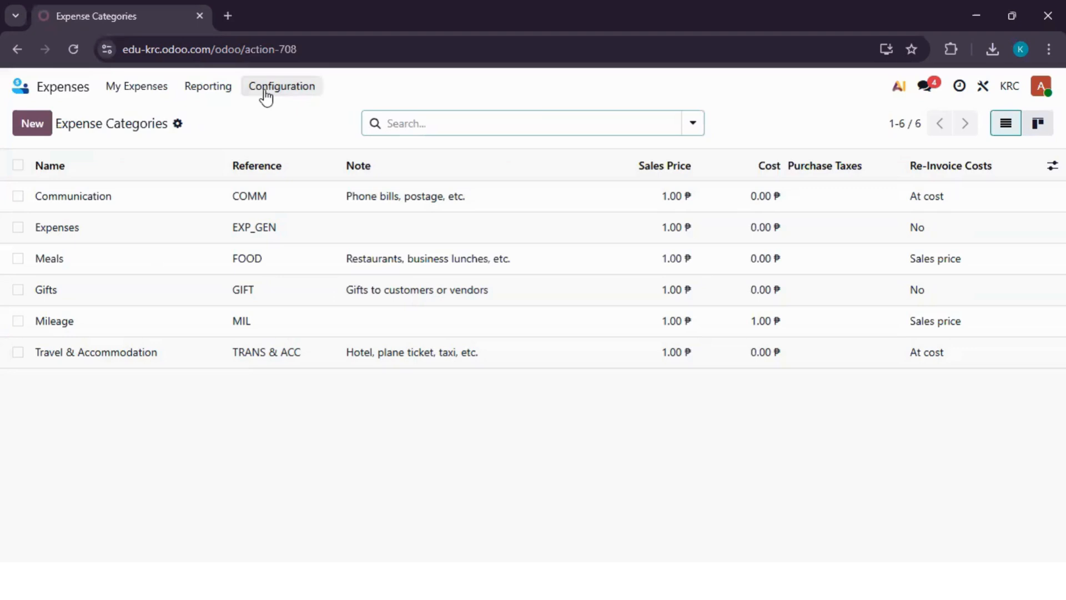
click(141, 88)
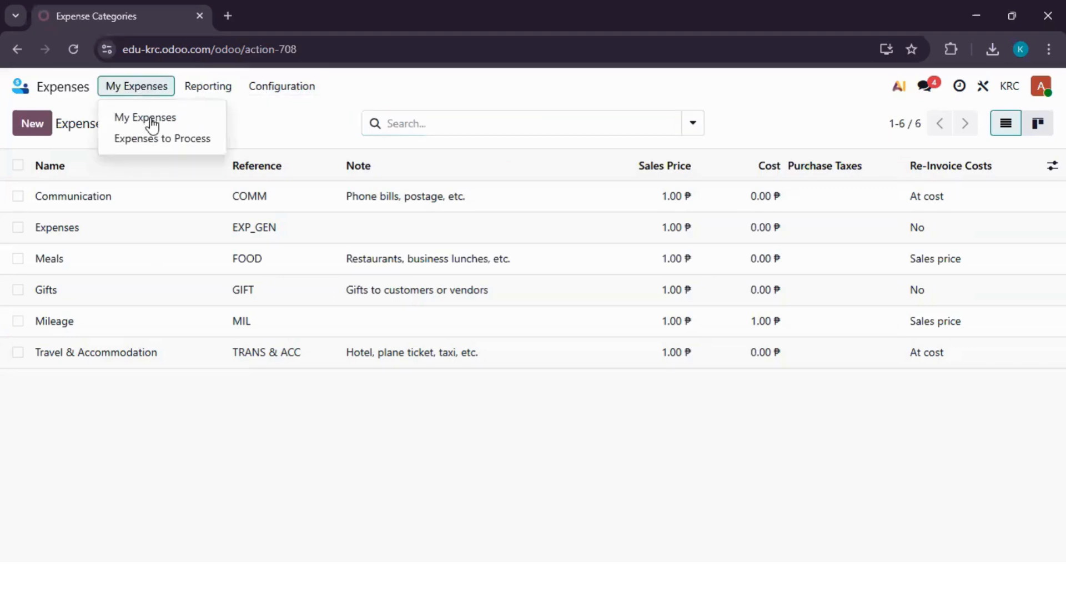
click(151, 118)
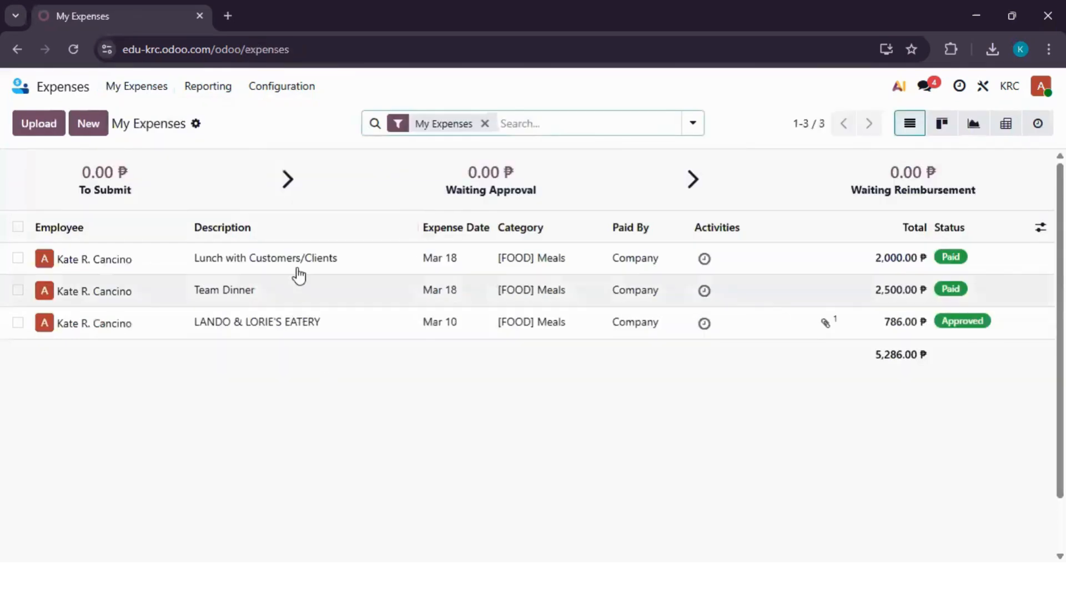
- Create a new expense with the description "Transportation from Mall to Office"
click(89, 128)
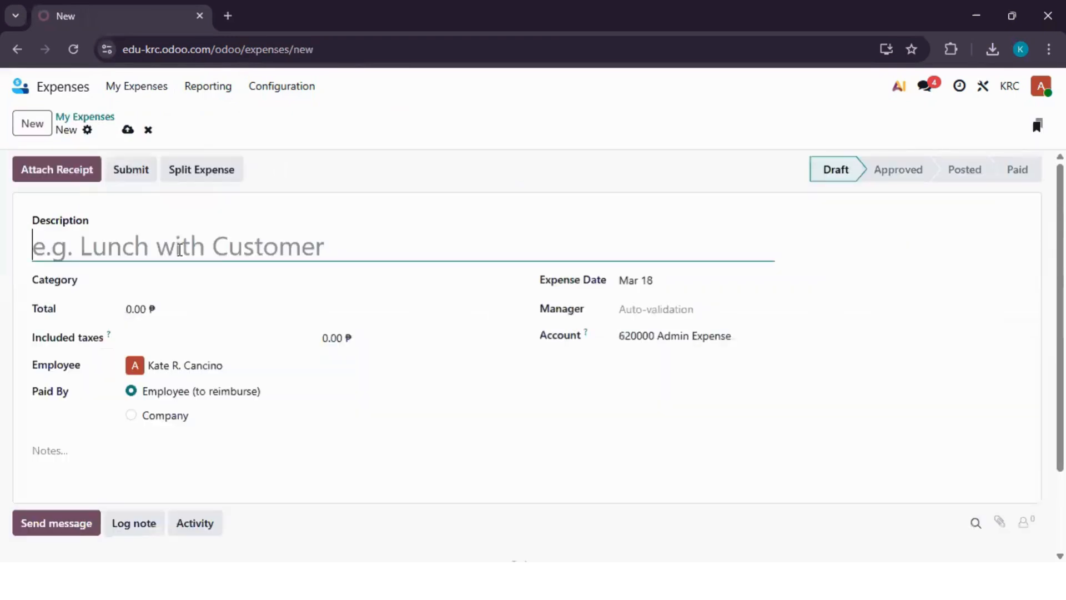
text(Transpor)
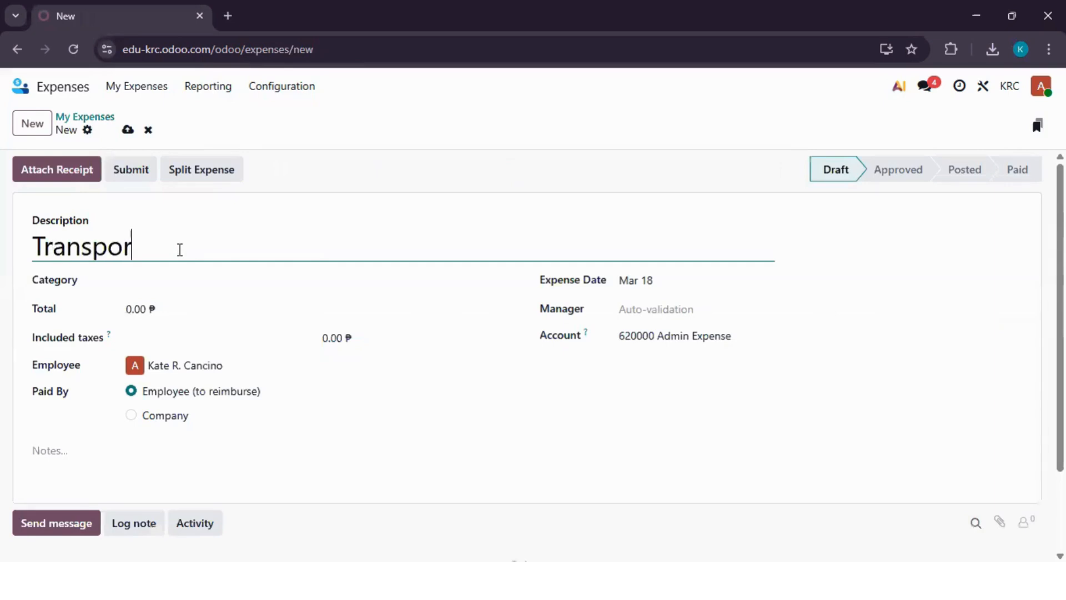
text(tation )
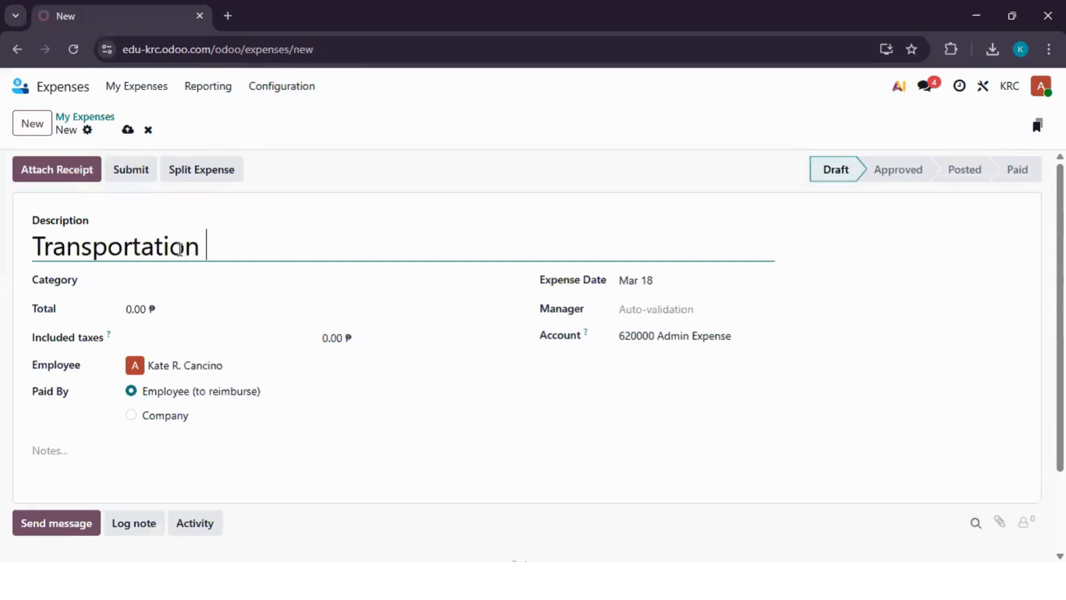
text(from Mall )
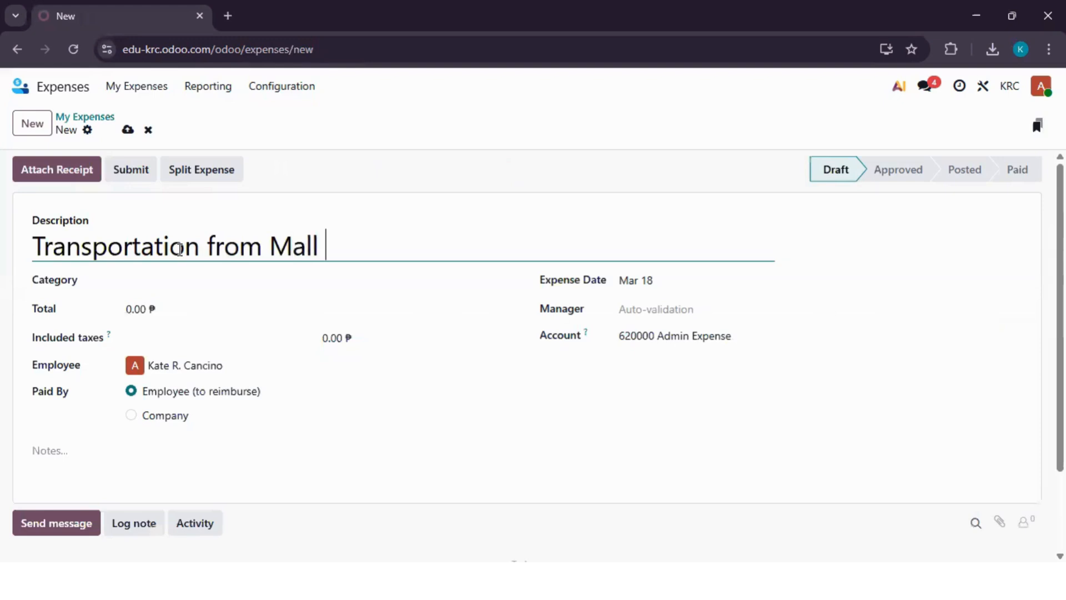
text(to Office)
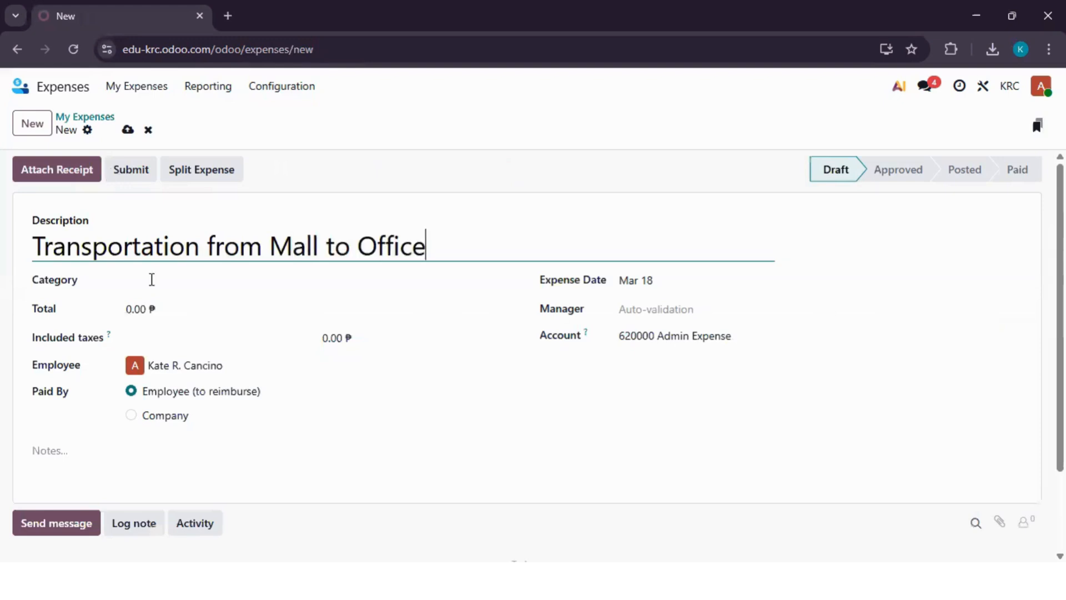
- Set the expense category to [TRANS & ACC] Travel & Accommodation and the total to 200
click(157, 275)
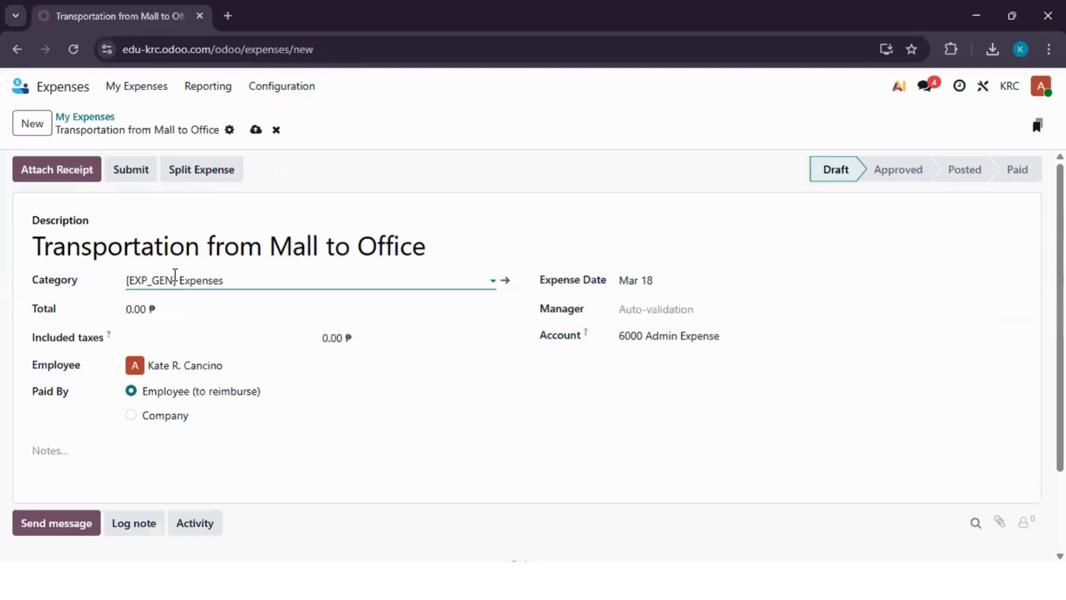
click(175, 277)
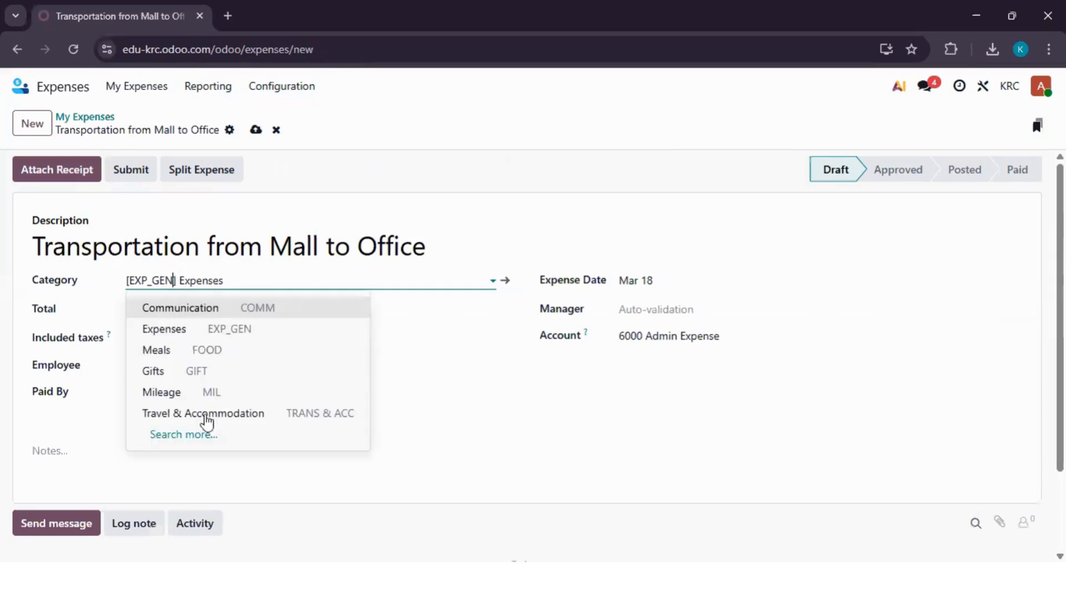
click(207, 415)
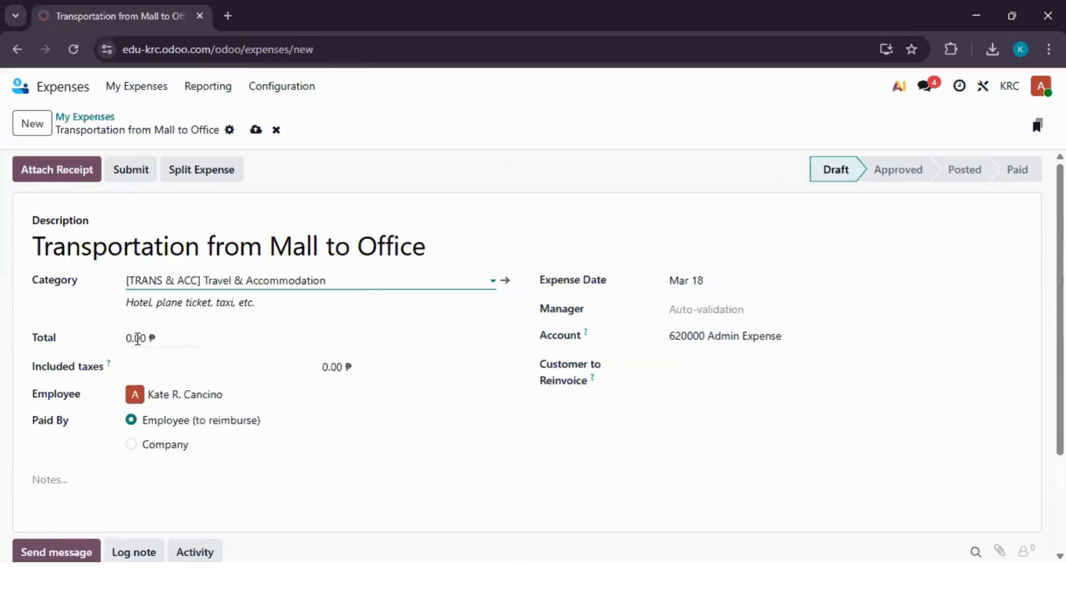
click(138, 339)
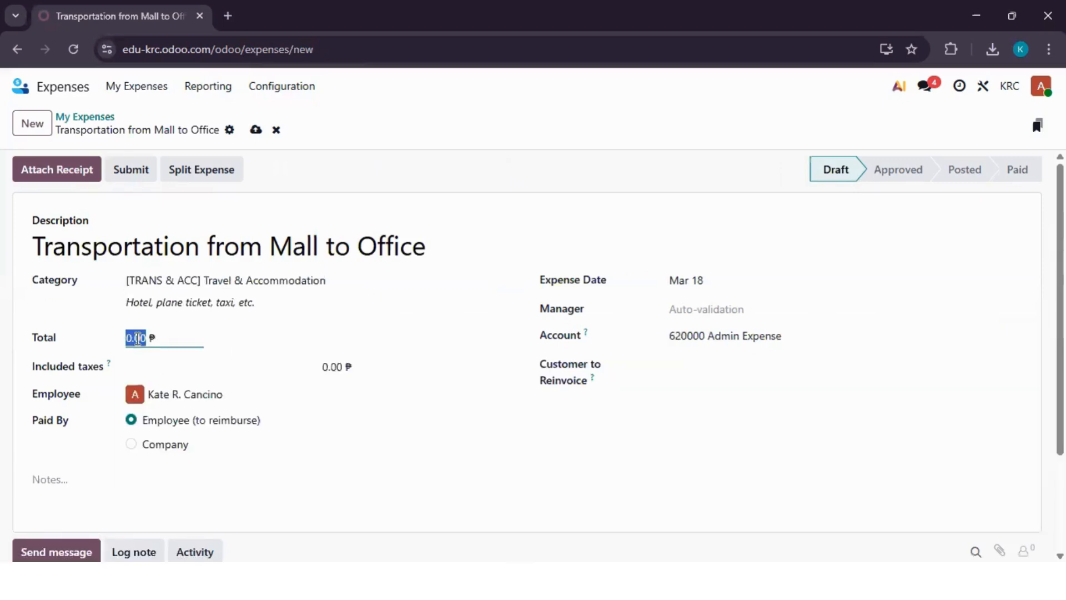
text(200)
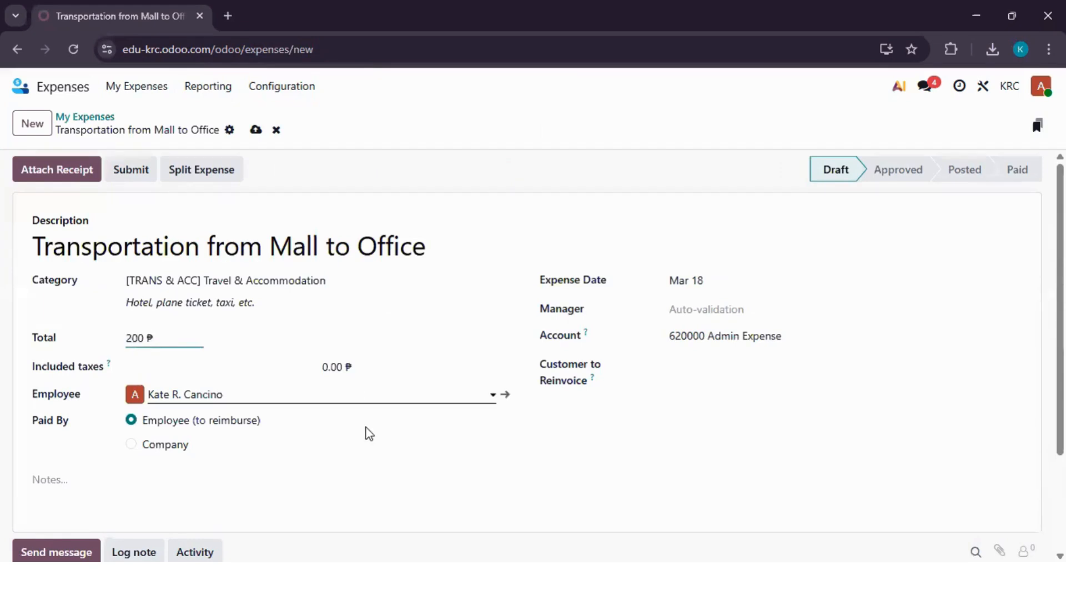
click(370, 433)
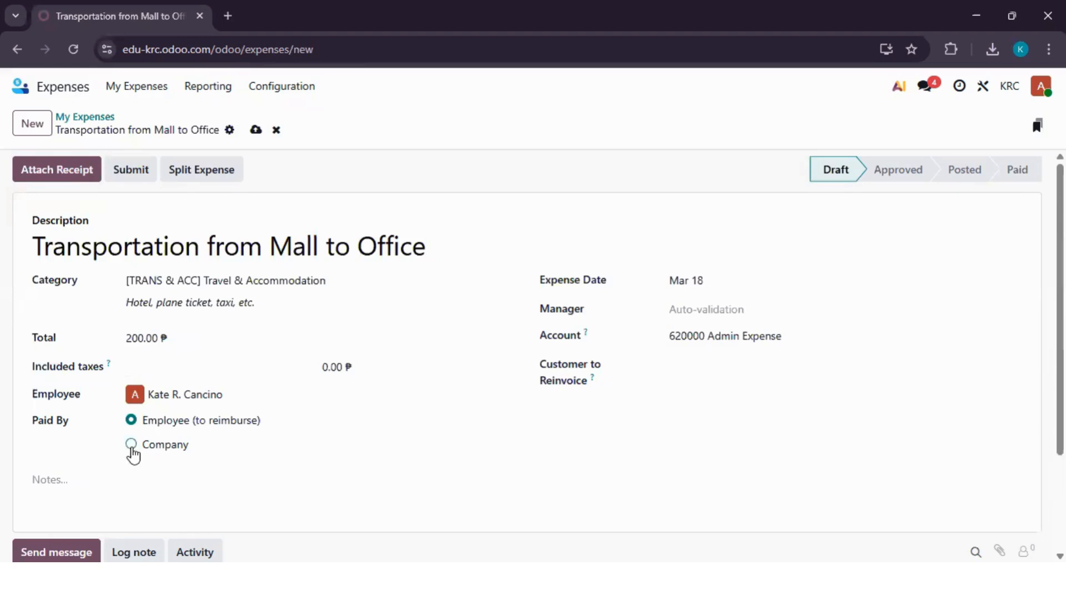
- Mark the expense as paid by the company and assign it to the account 6000 Admin Expense
click(131, 445)
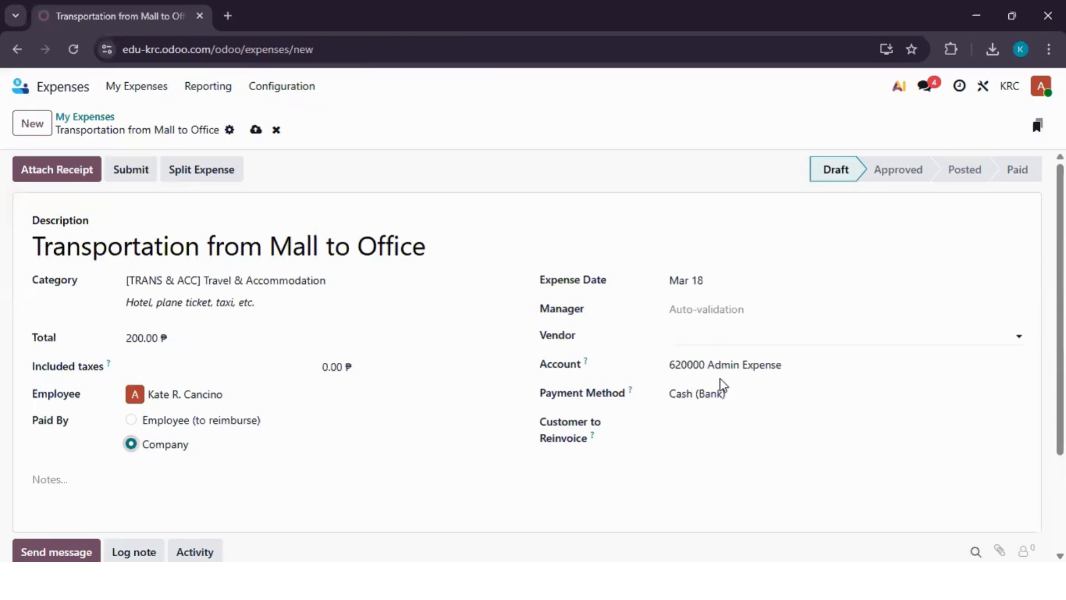
click(735, 362)
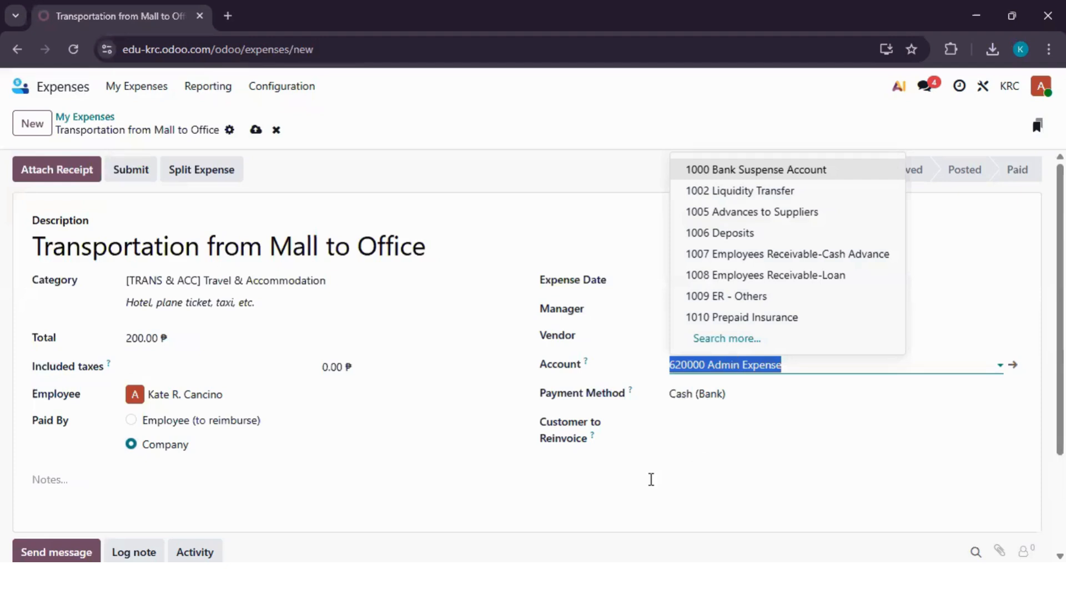
text(adm)
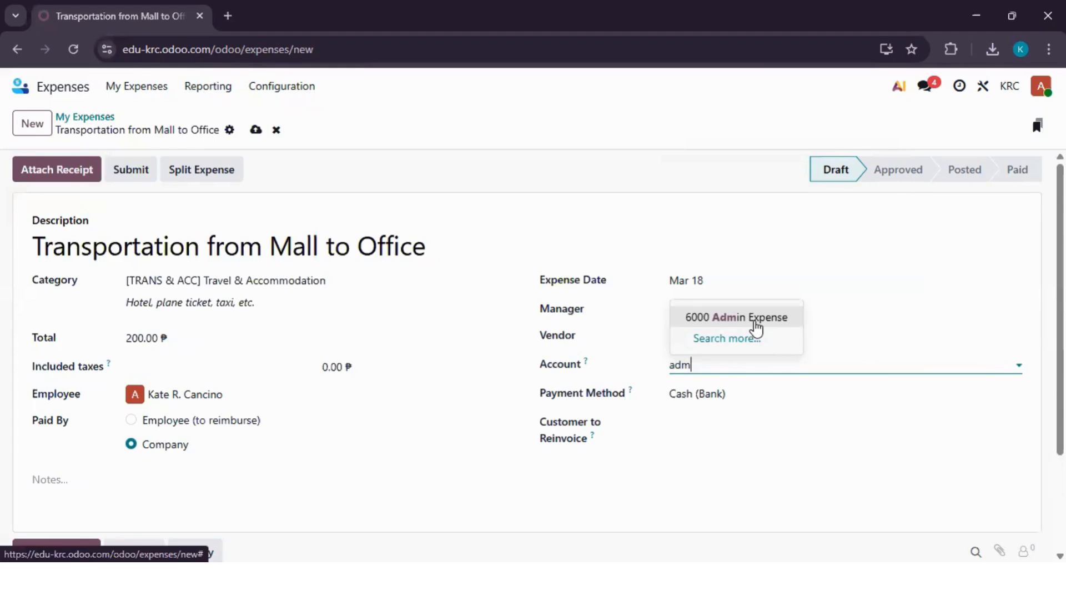
key(Return)
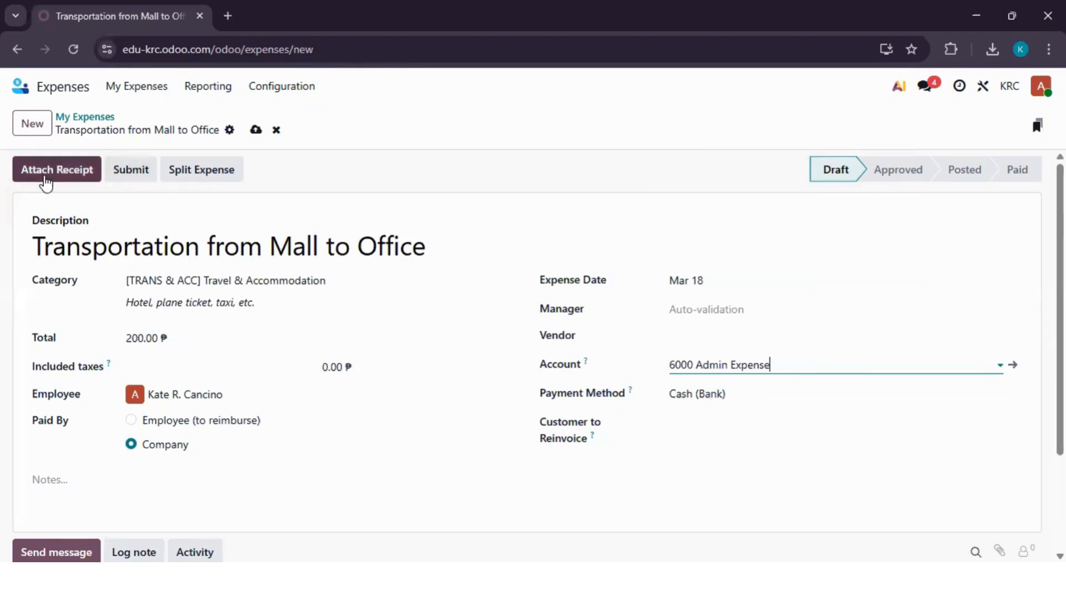
- Submit the transportation expense, post its journal entries, and open the payment's journal entry to view the journal items
click(141, 180)
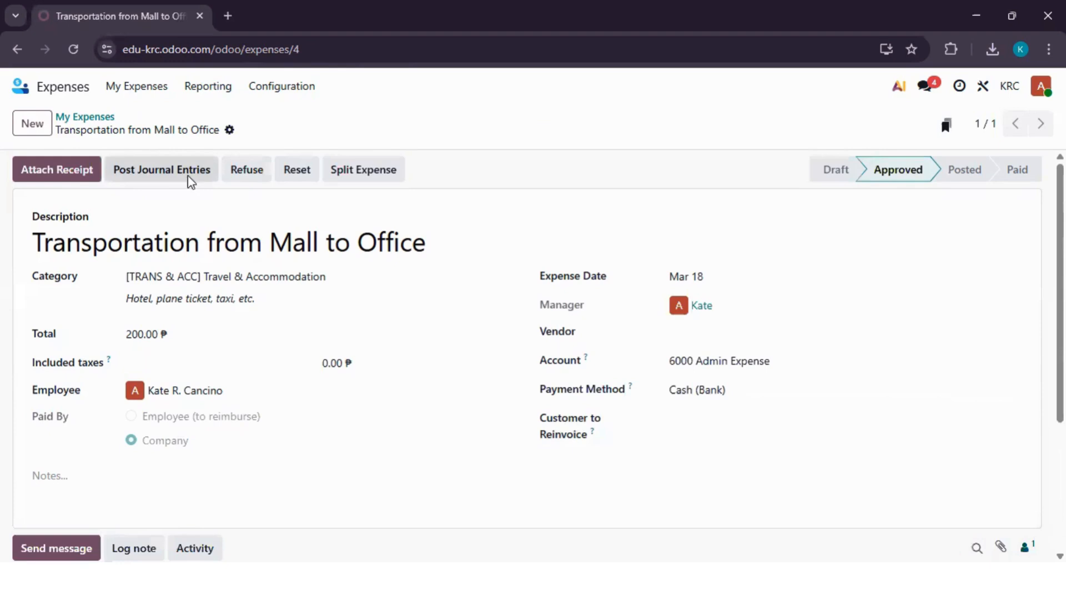
click(190, 179)
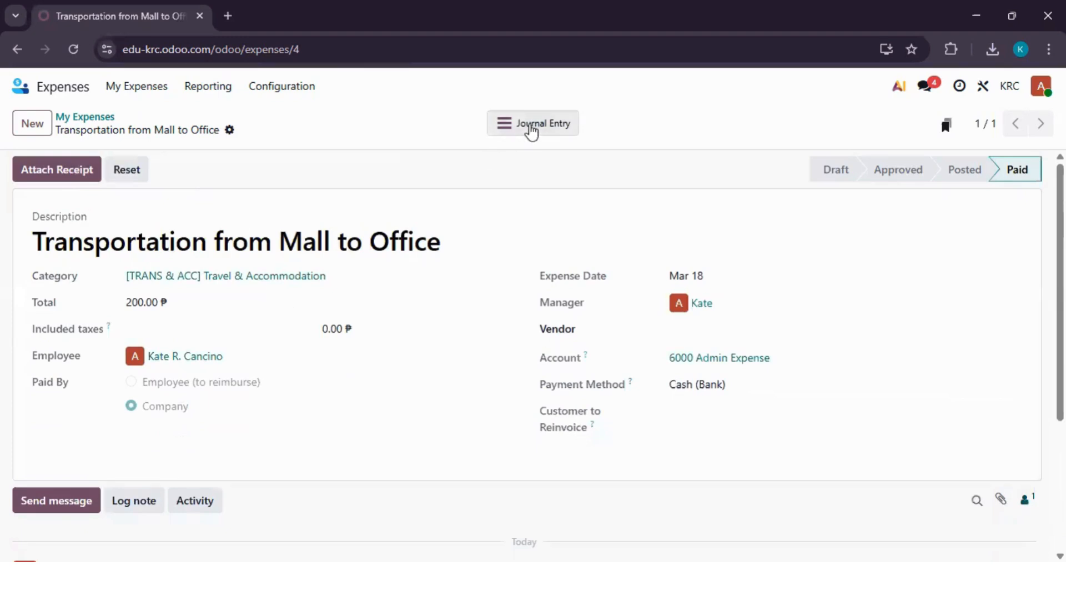
click(532, 128)
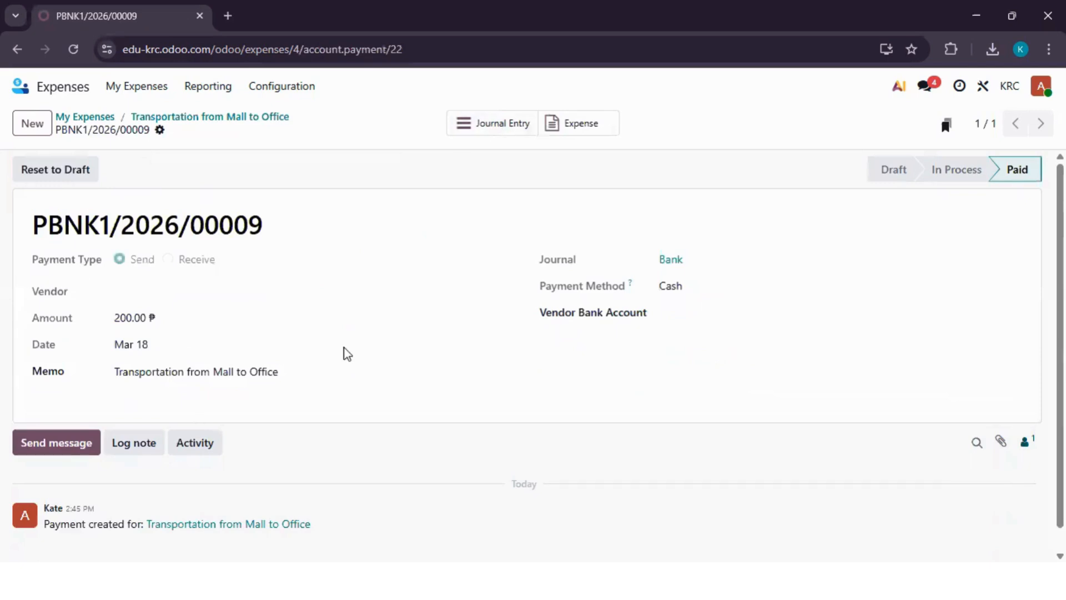
click(506, 125)
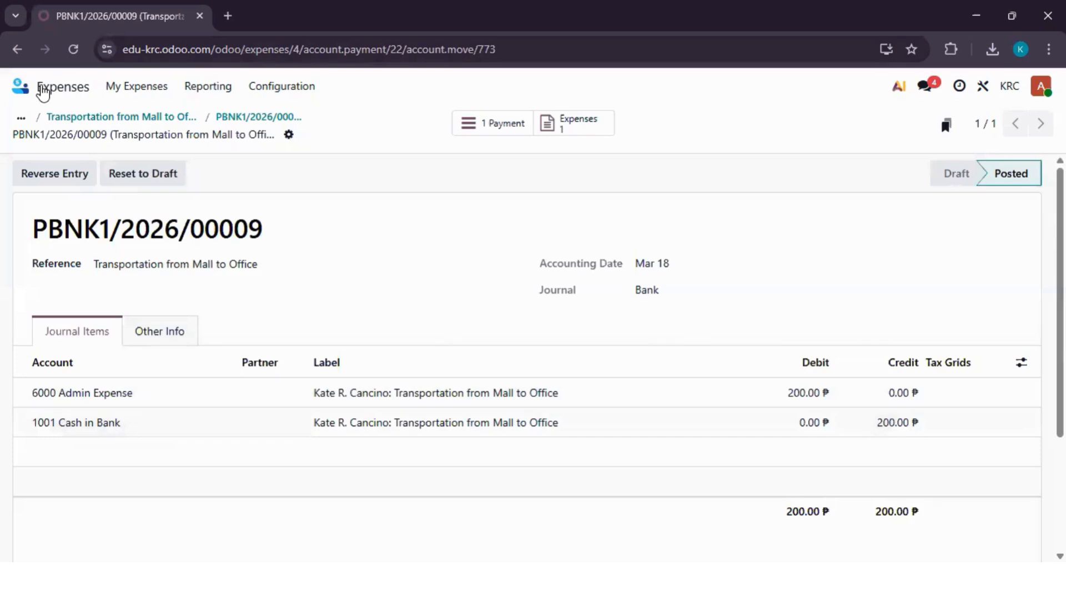
- Switch to the Accounting app, review the operating expenses in the Profit and Loss report, and return to the app overview
click(42, 89)
click(503, 96)
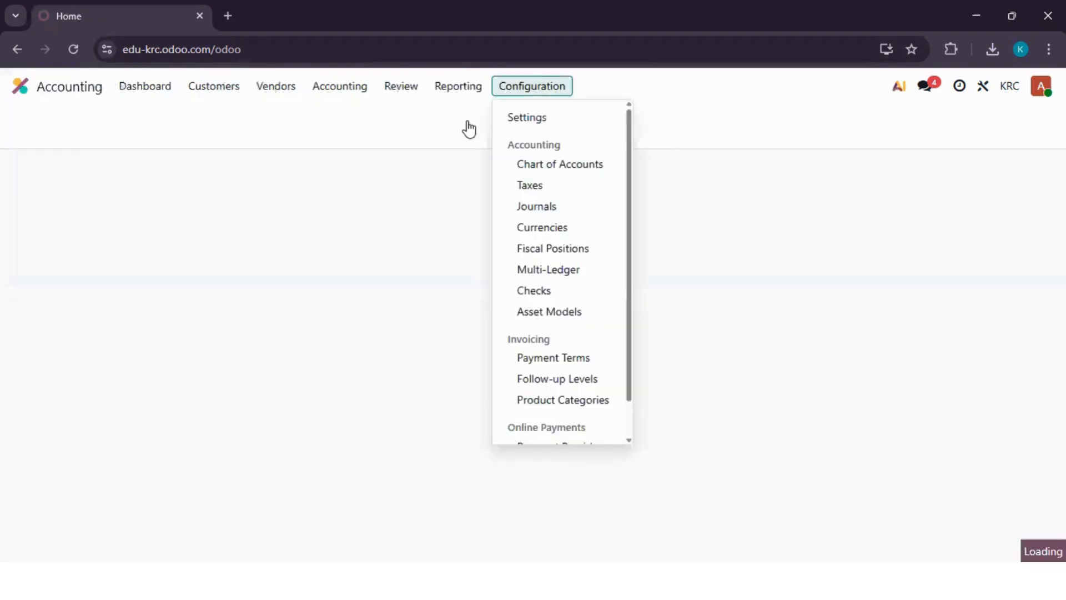
click(474, 163)
scroll(472, 285, down, 2)
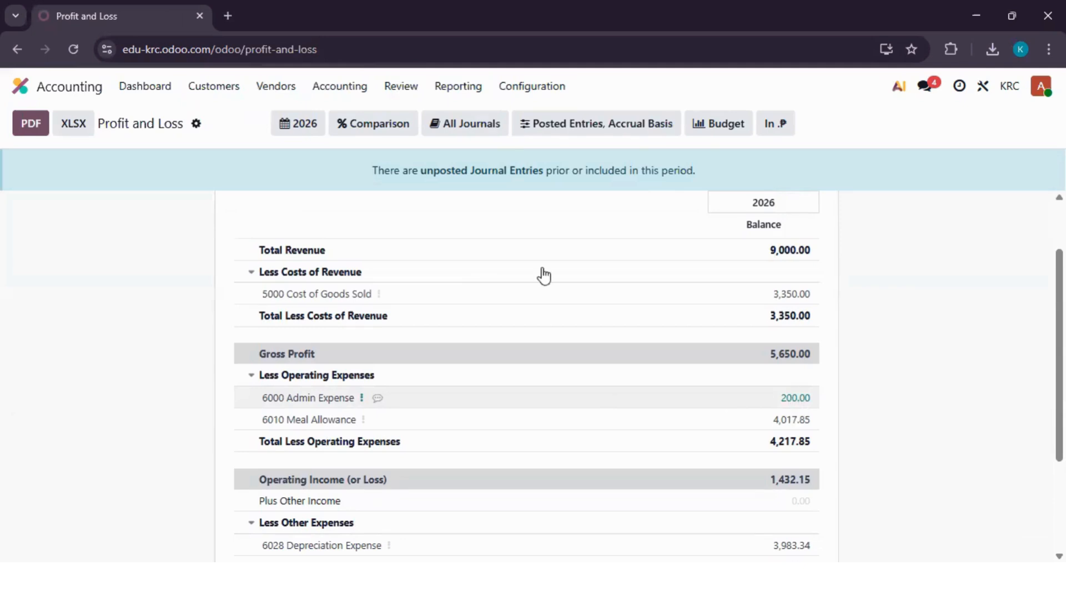
click(73, 96)
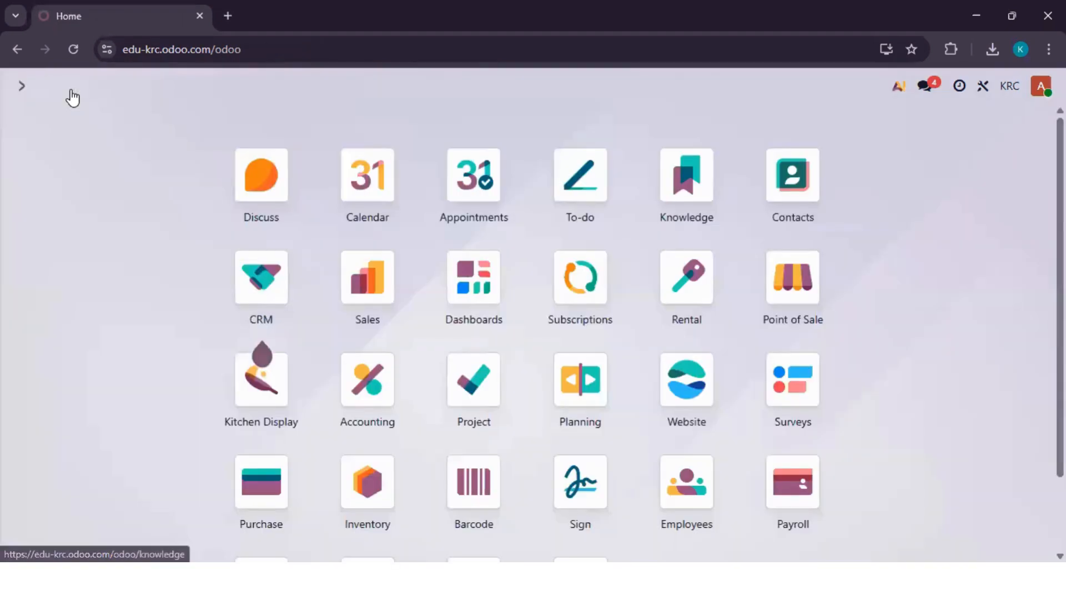